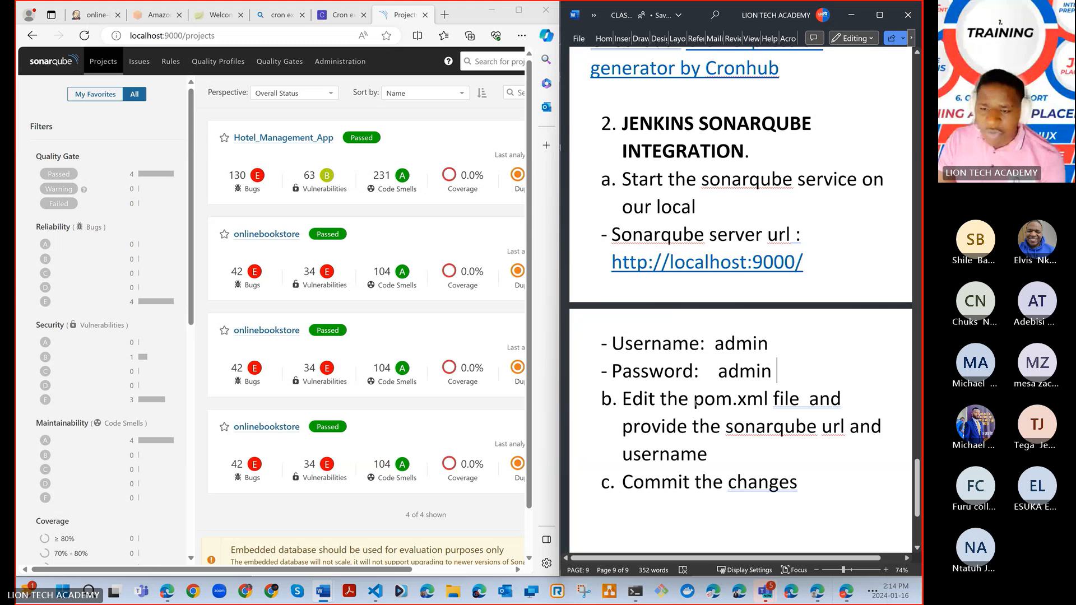
# Step: Highlight pom.xml in the notes, then bring up the Jenkins build #6 console output
pyautogui.moveTo(693, 399); pyautogui.dragTo(769, 403)
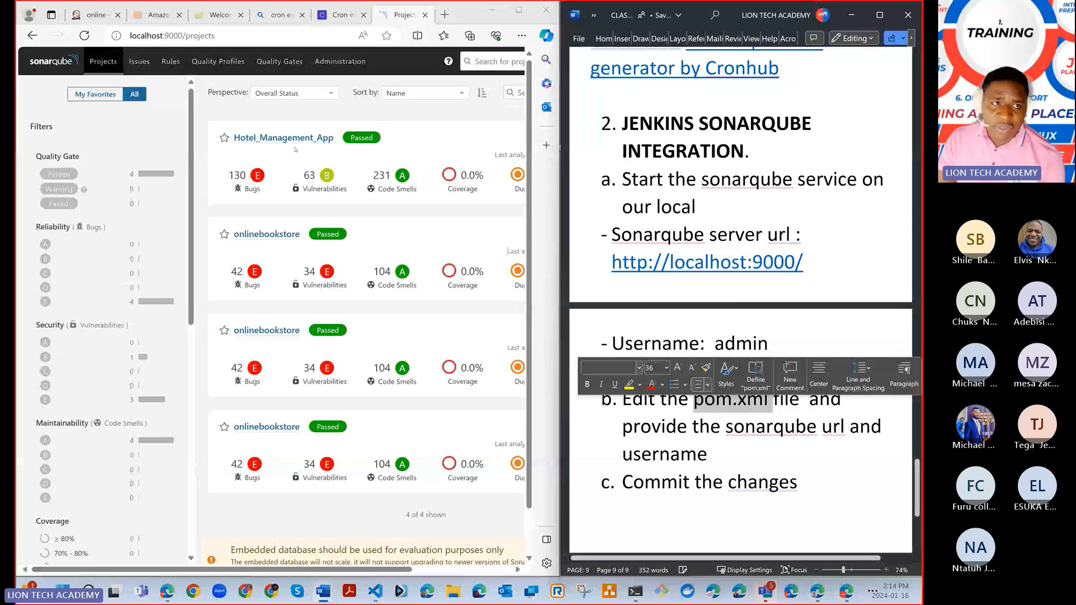
pyautogui.click(95, 16)
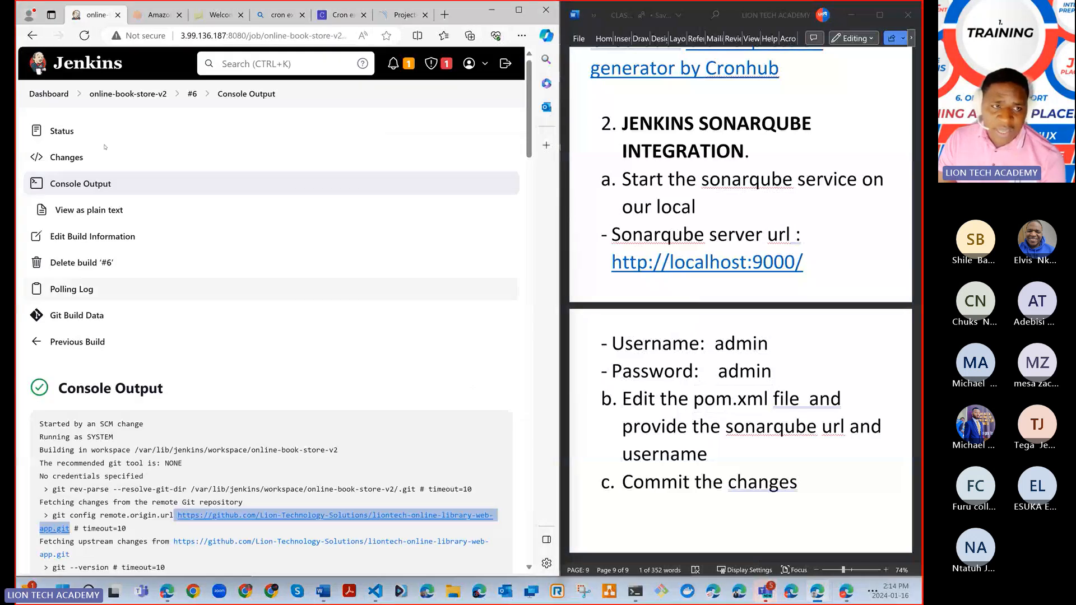
# Step: Open the online-book-store-v2 job's configuration page and scroll to the build steps
pyautogui.click(115, 95)
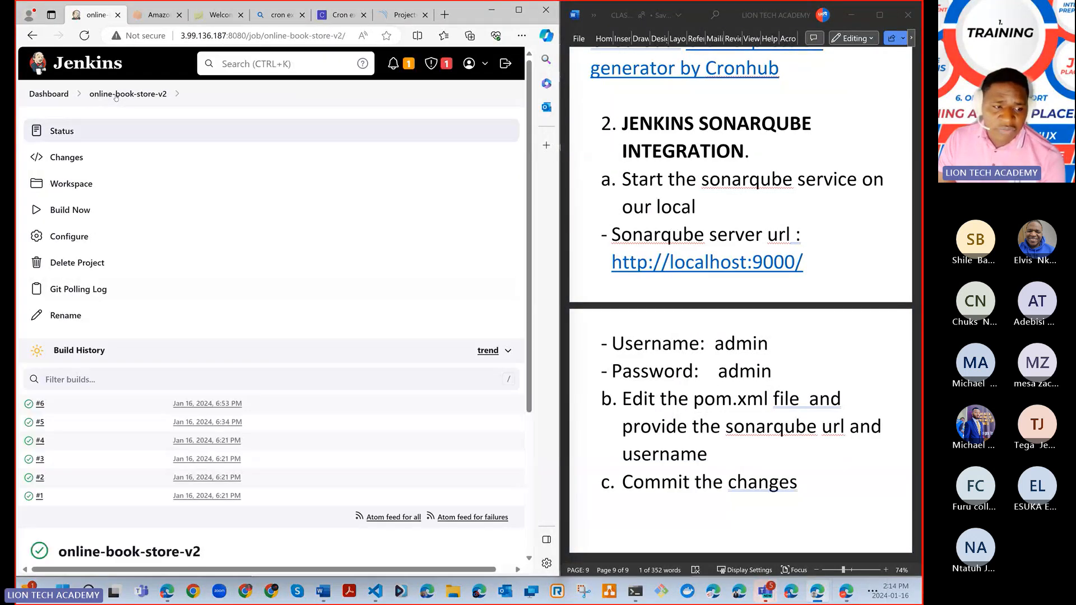
pyautogui.click(70, 237)
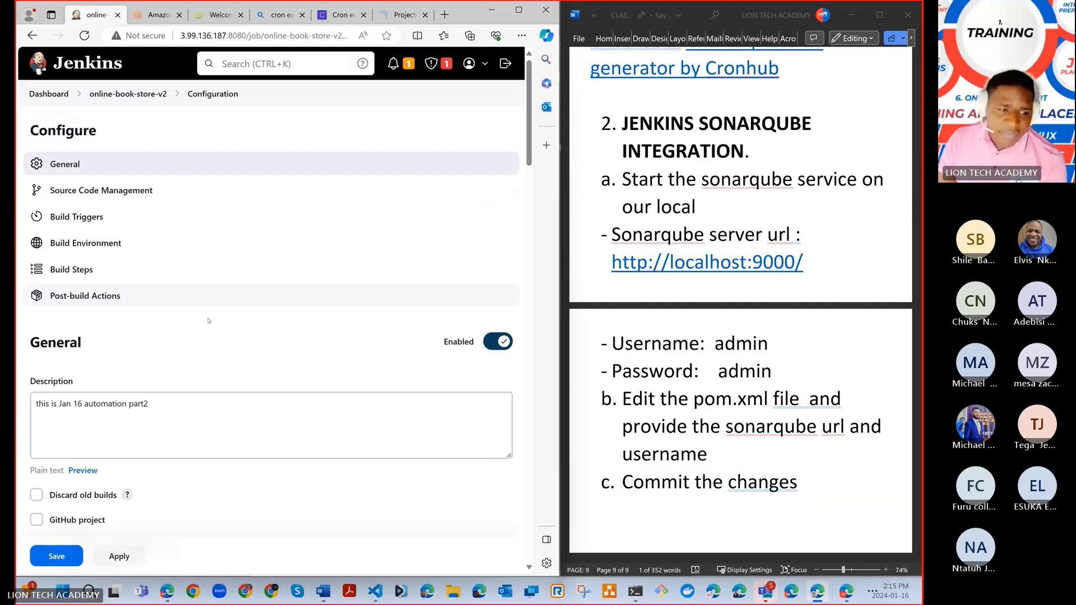
pyautogui.scroll(-4, 205, 318)
pyautogui.scroll(-8, 204, 316)
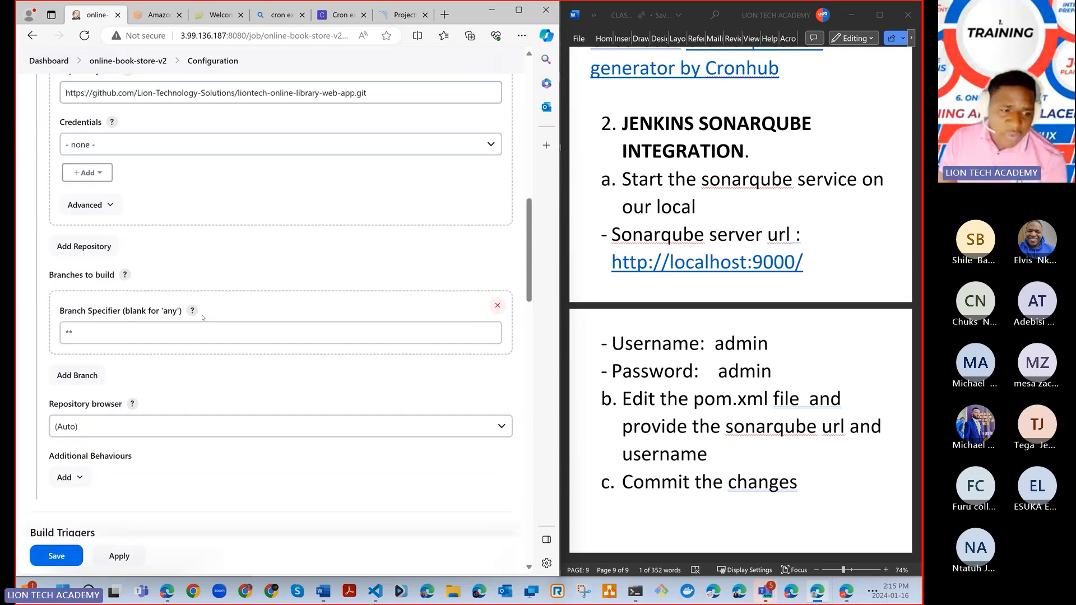
pyautogui.scroll(-15, 202, 318)
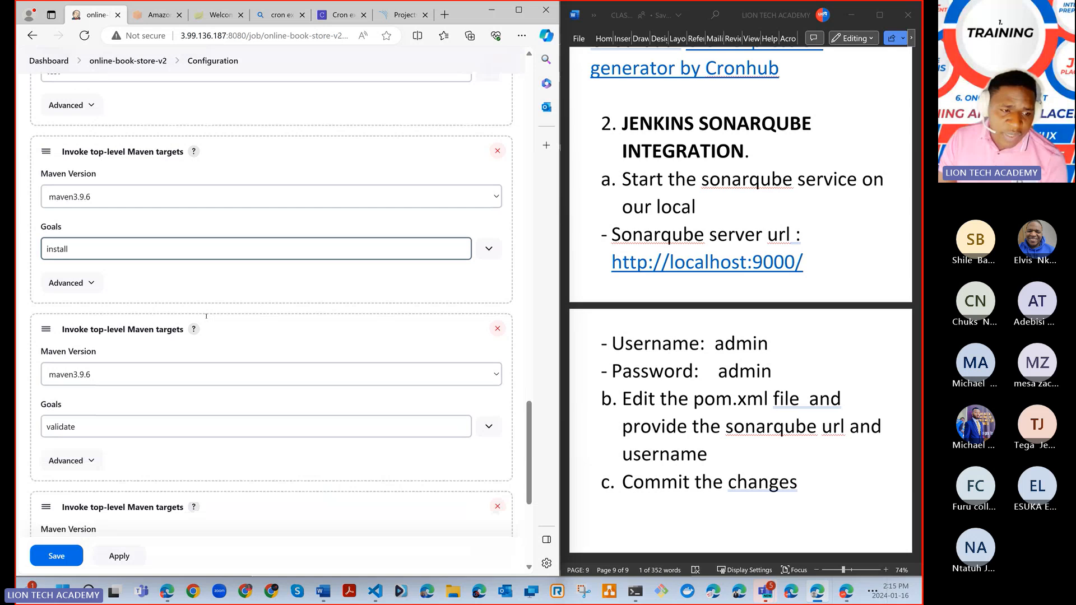
pyautogui.scroll(-5, 206, 316)
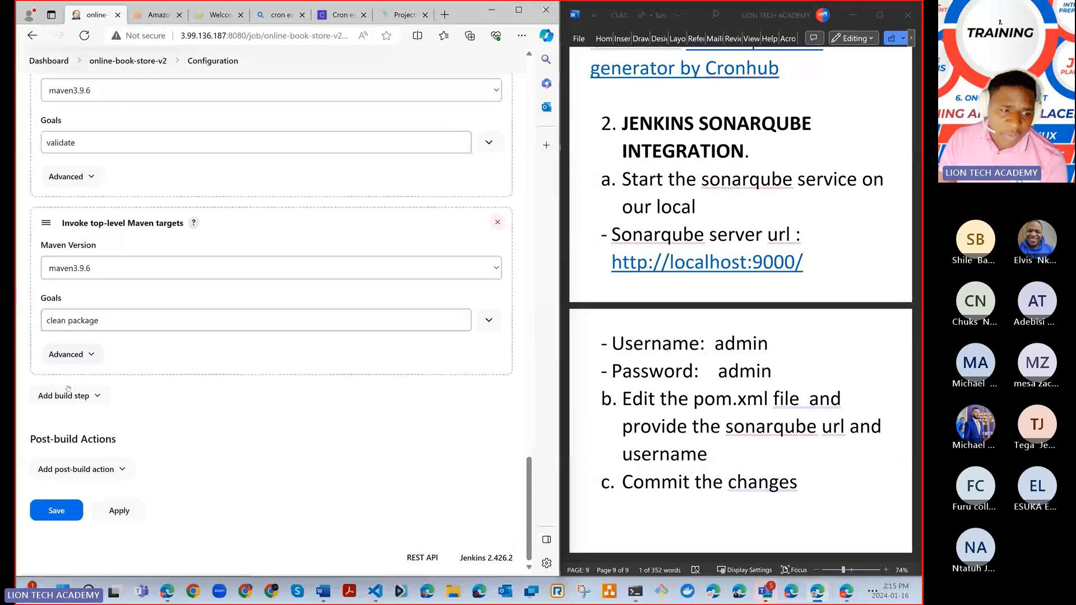
# Step: Add an Invoke top-level Maven targets step using maven3.9.6 with goal sonar:sonar, then apply and save
pyautogui.click(73, 395)
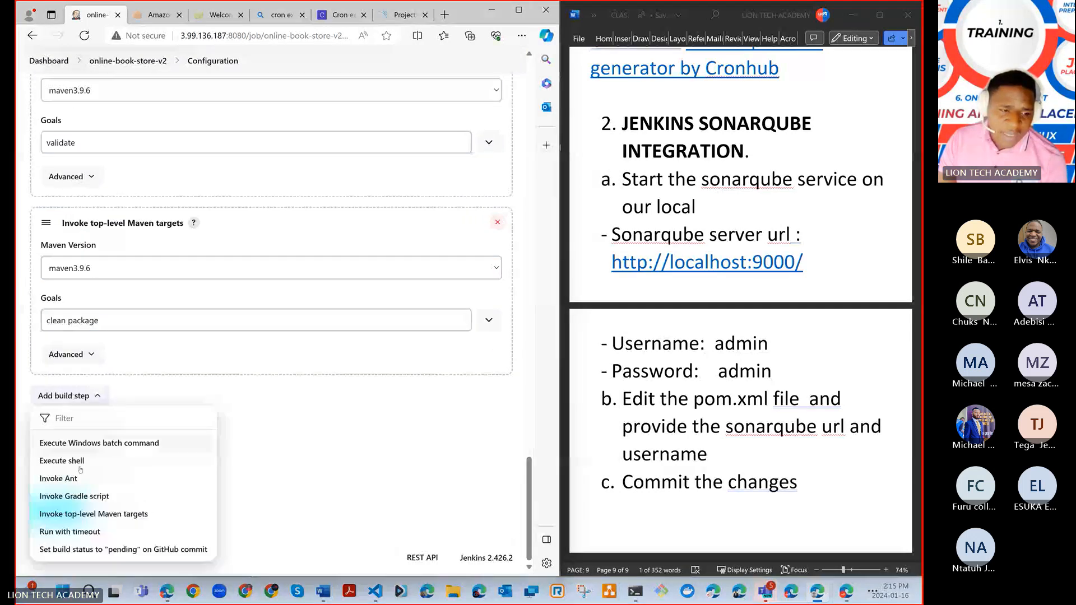
pyautogui.click(65, 514)
pyautogui.click(162, 446)
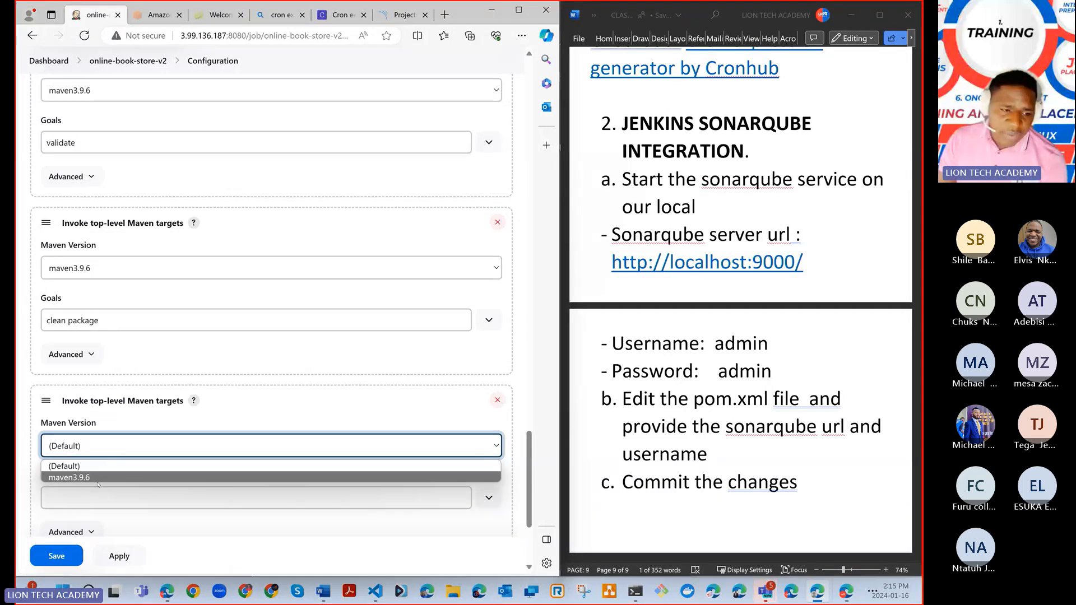
pyautogui.click(98, 478)
pyautogui.scroll(-3, 140, 437)
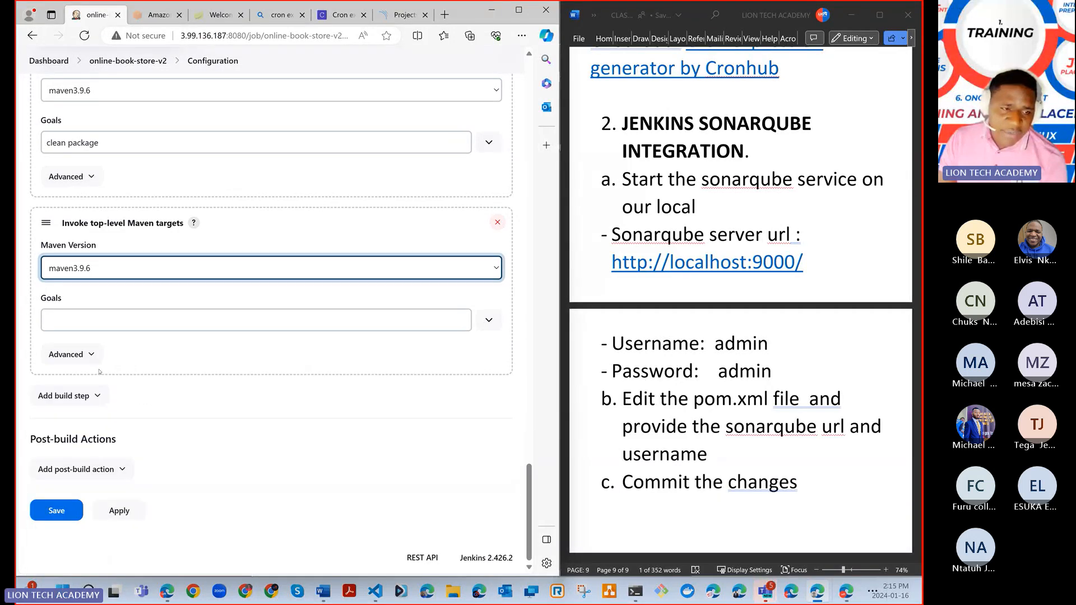
pyautogui.click(104, 324)
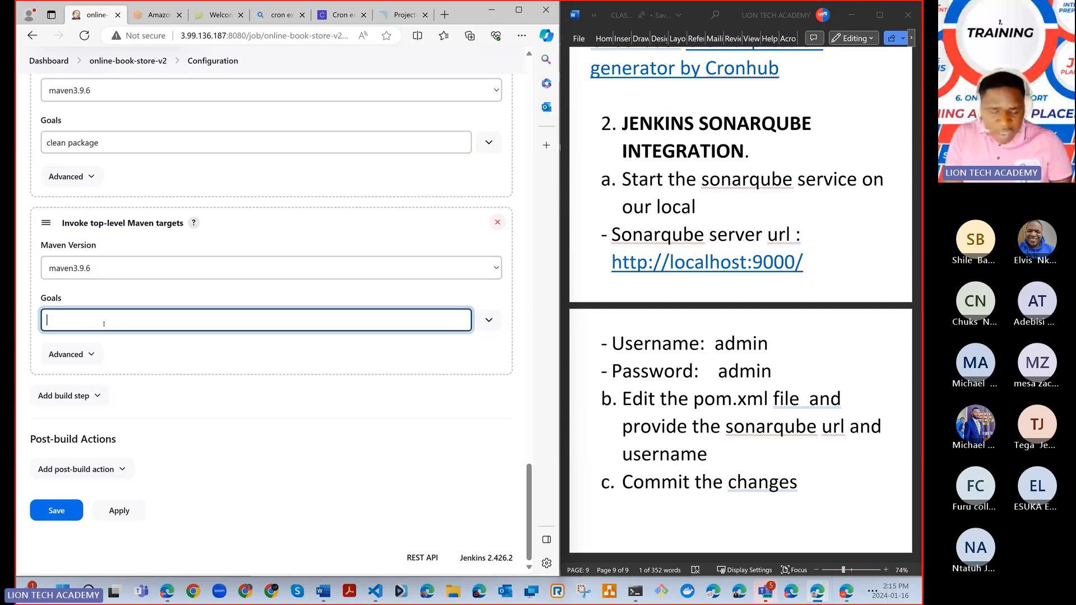
pyautogui.write('sonar')
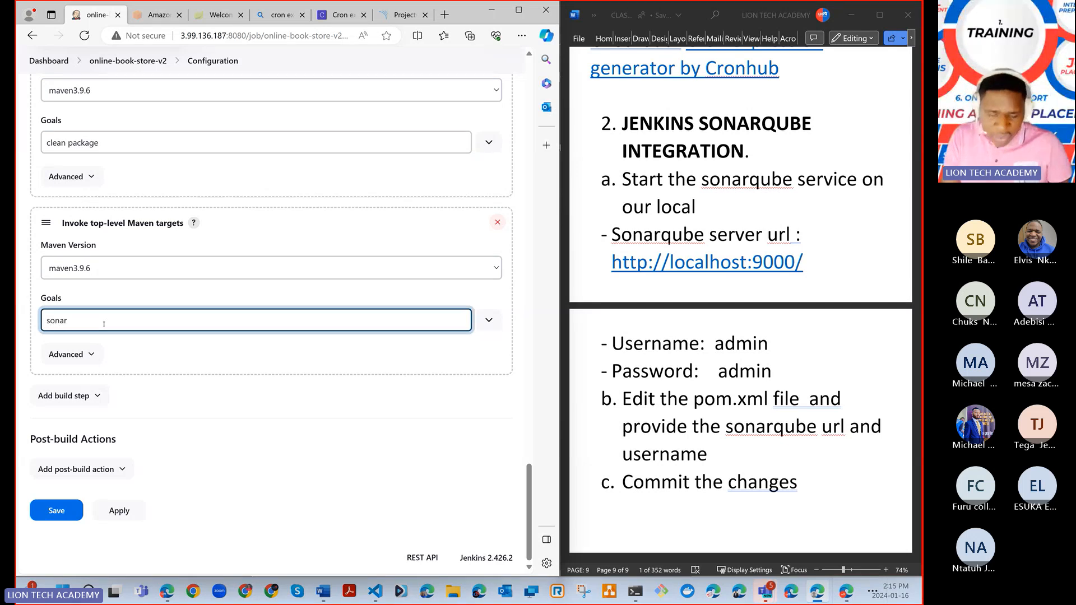
pyautogui.write(':sonar')
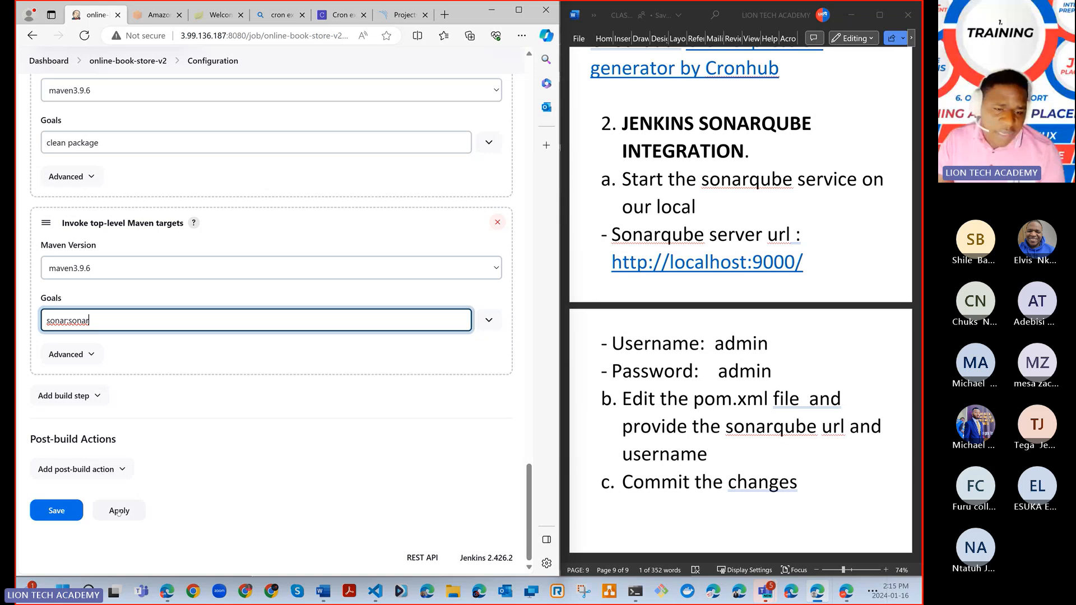
pyautogui.click(63, 513)
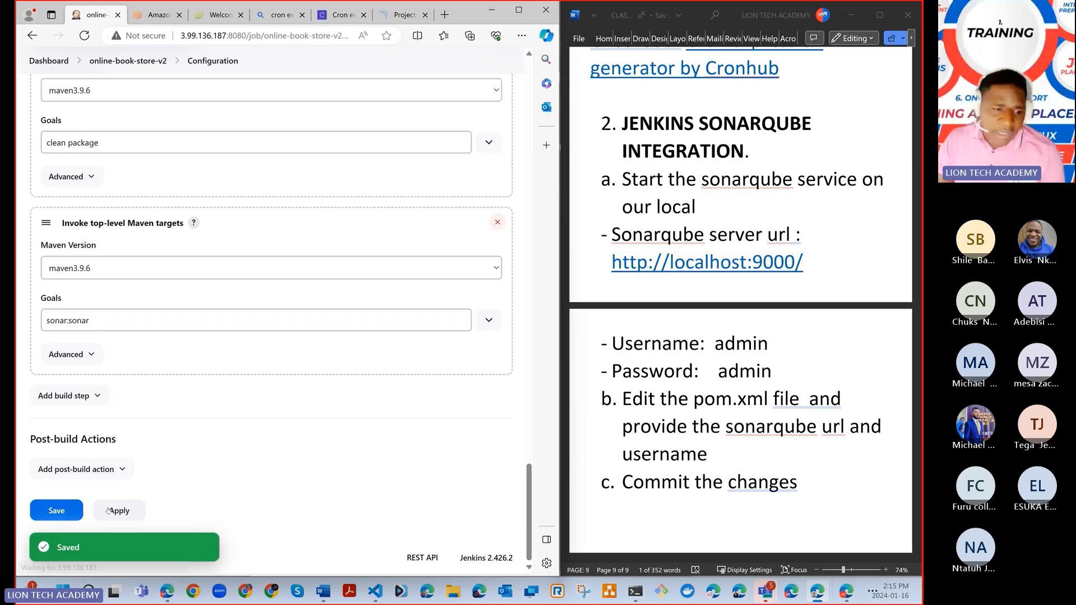
pyautogui.click(57, 510)
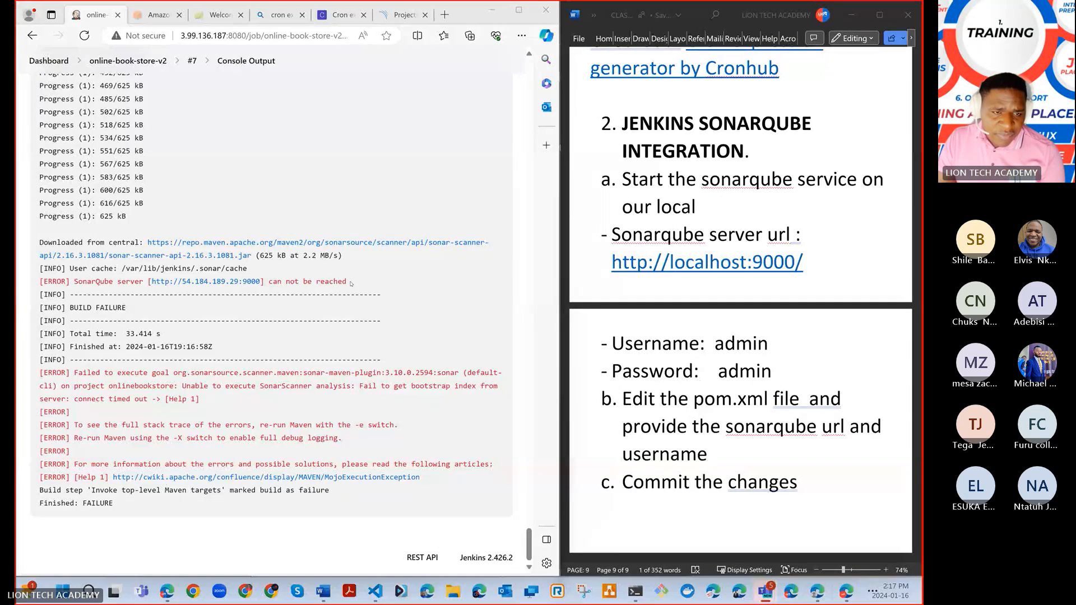
# Step: Copy the Jenkins [ERROR] line saying the SonarQube server can not be reached
pyautogui.moveTo(351, 283); pyautogui.dragTo(37, 281)
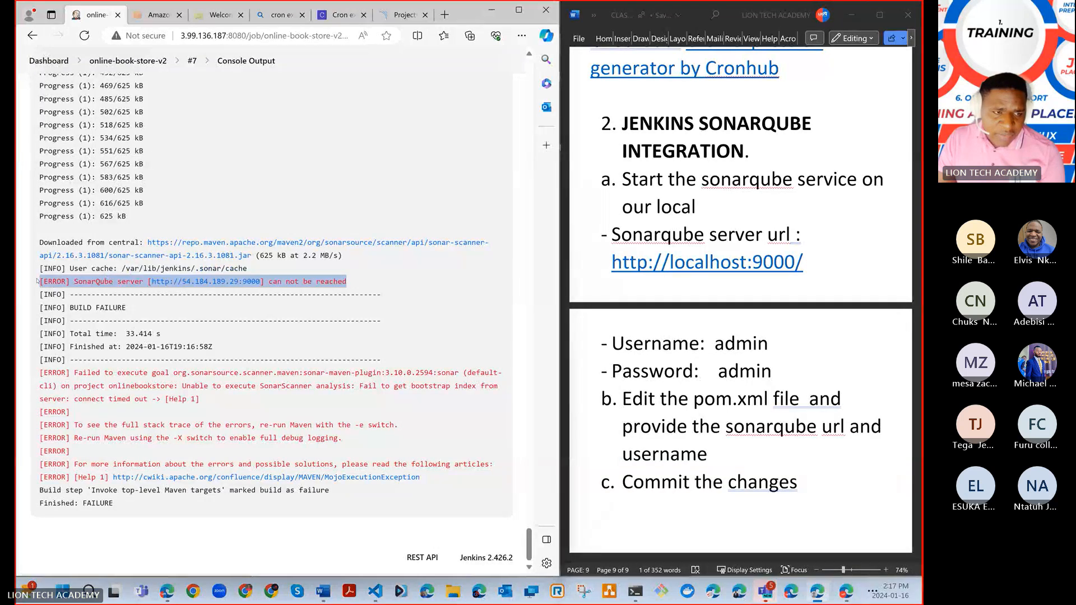
pyautogui.rightClick(92, 283)
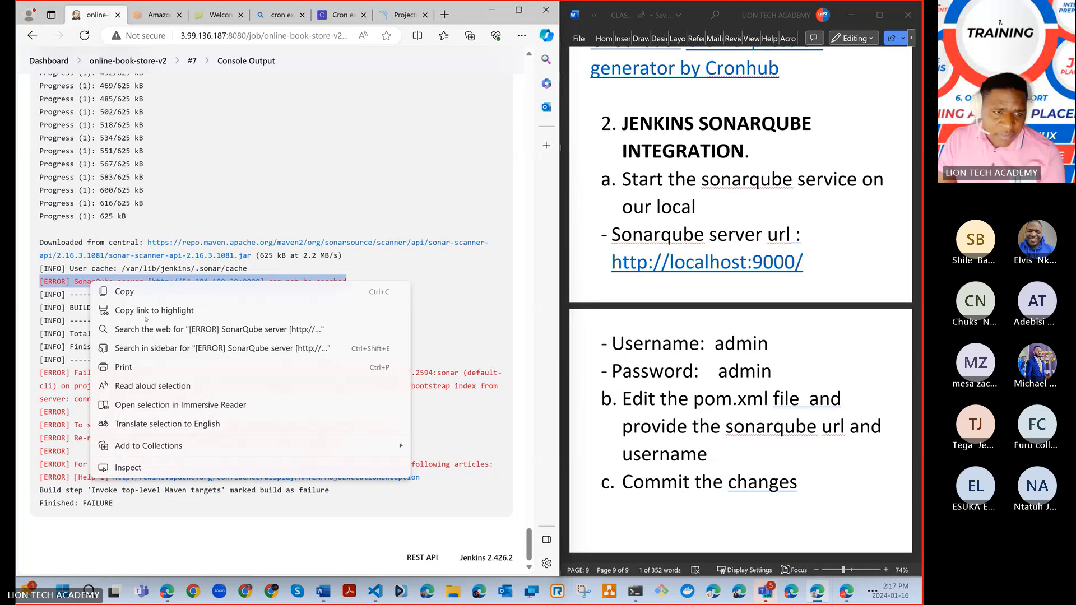
pyautogui.click(124, 291)
pyautogui.scroll(-1, 684, 446)
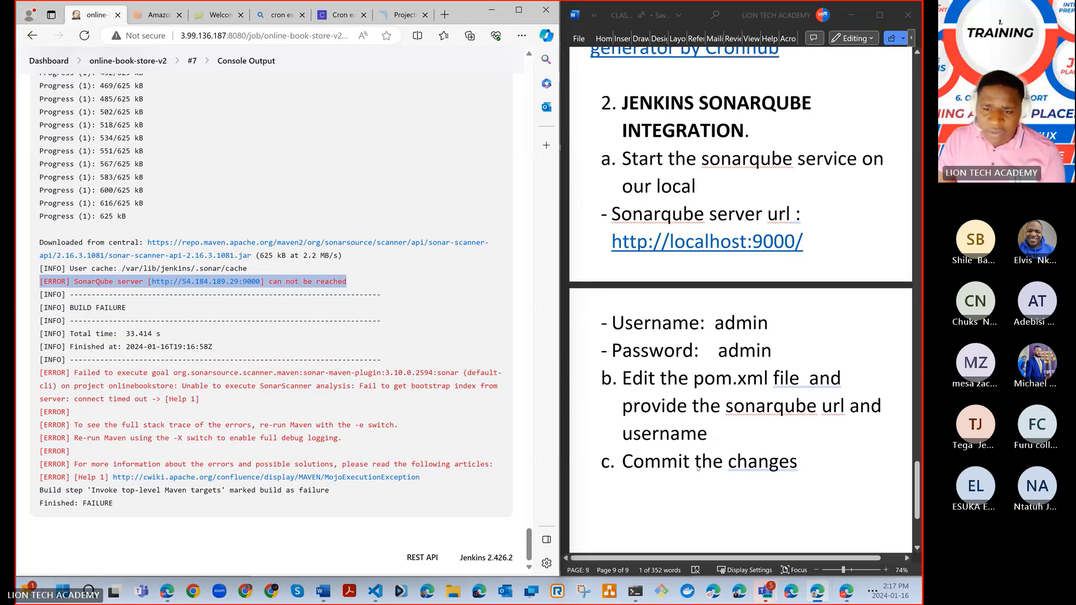
# Step: Paste the error line into the notes as a new bullet below the localhost URL
pyautogui.click(662, 482)
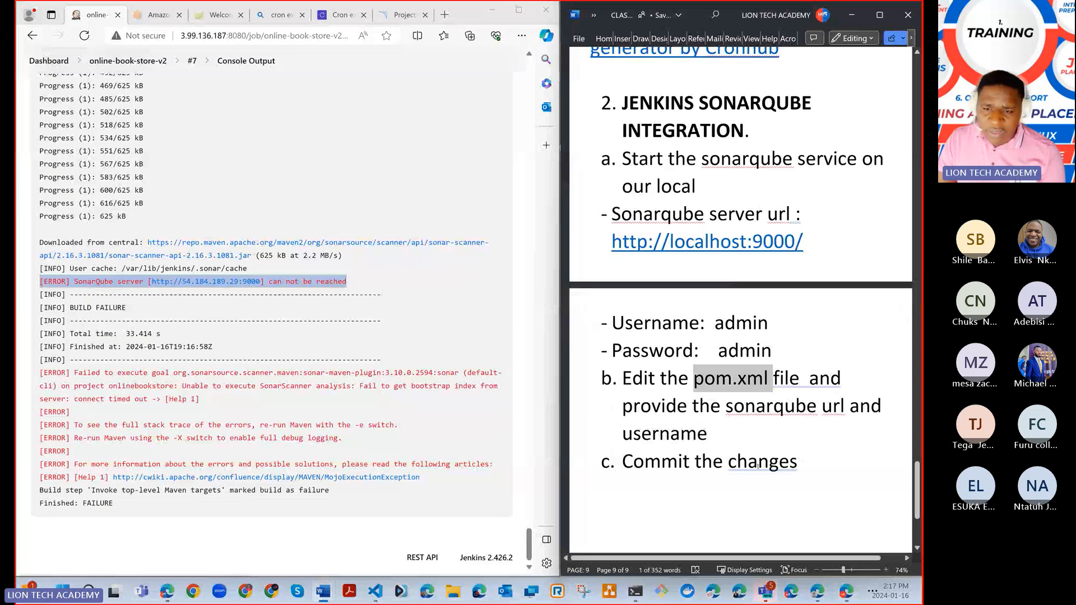
pyautogui.click(816, 466)
pyautogui.click(828, 247)
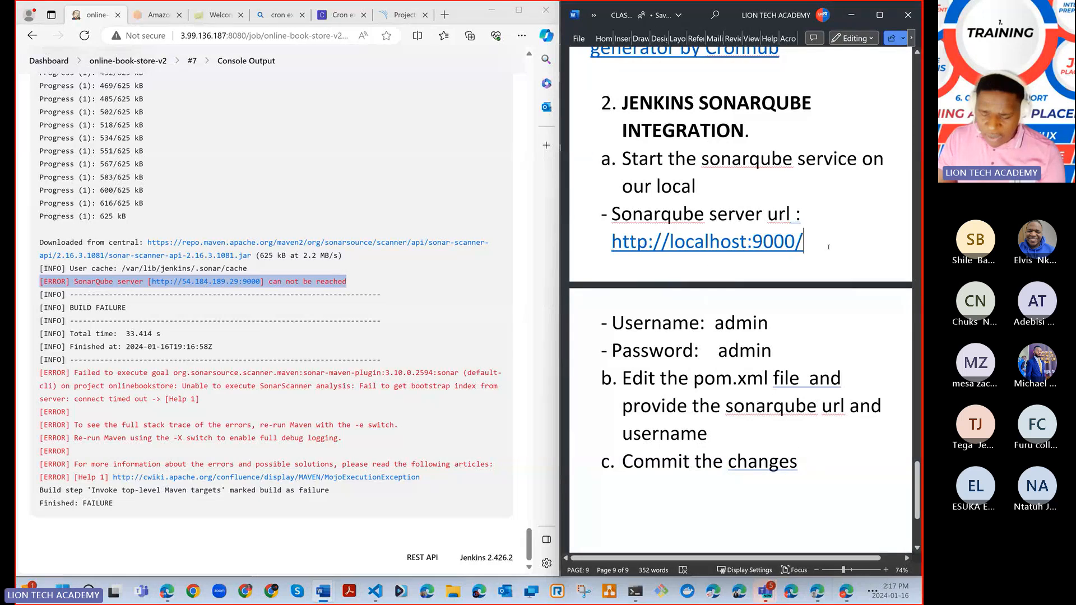
pyautogui.press('Return')
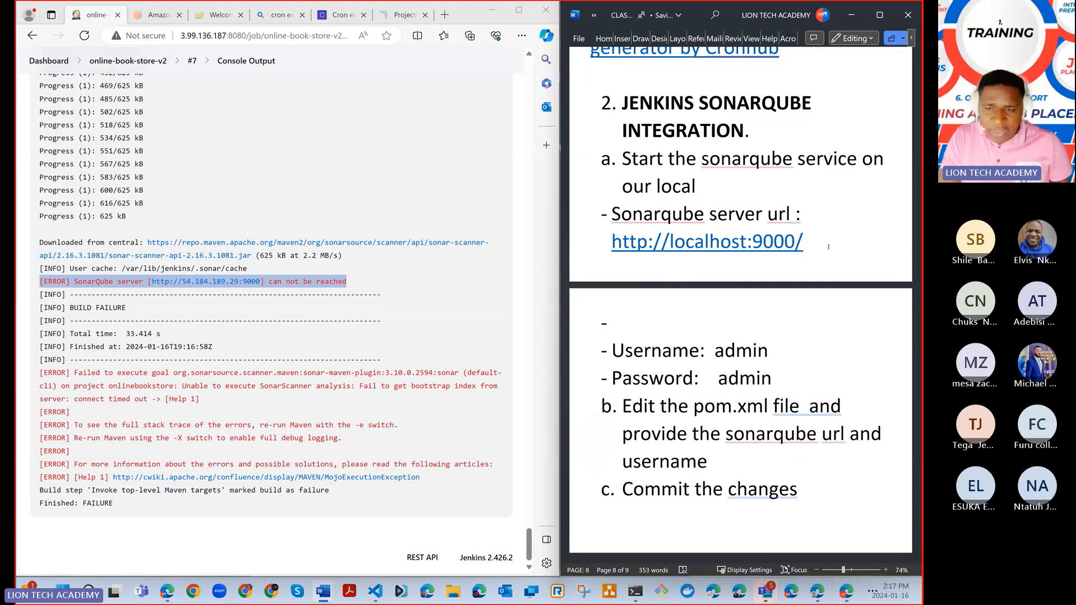
pyautogui.hotkey('ctrl', 'v')
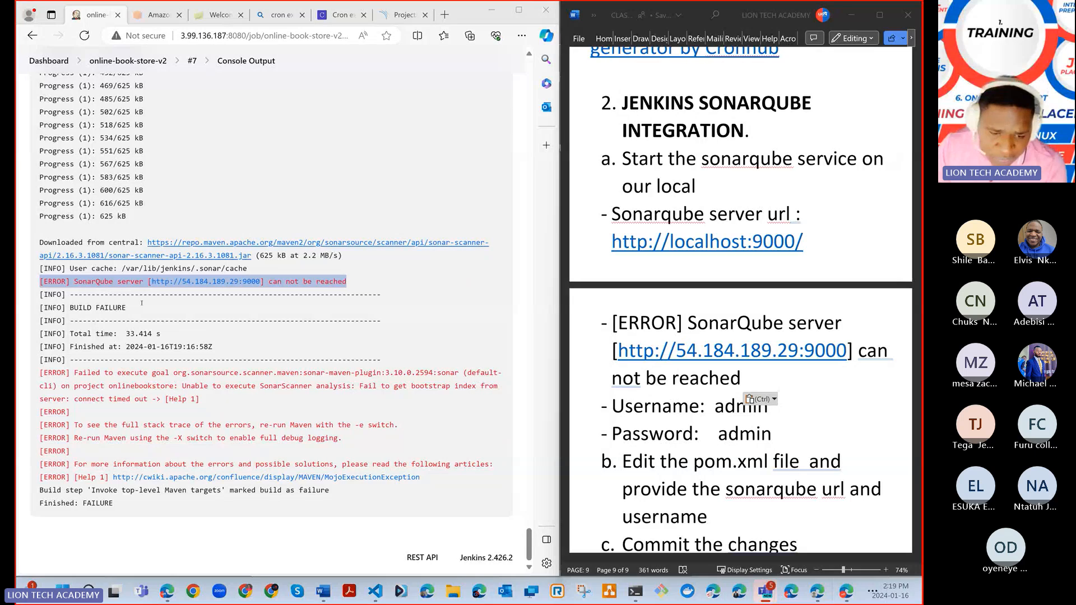
pyautogui.moveTo(380, 589)
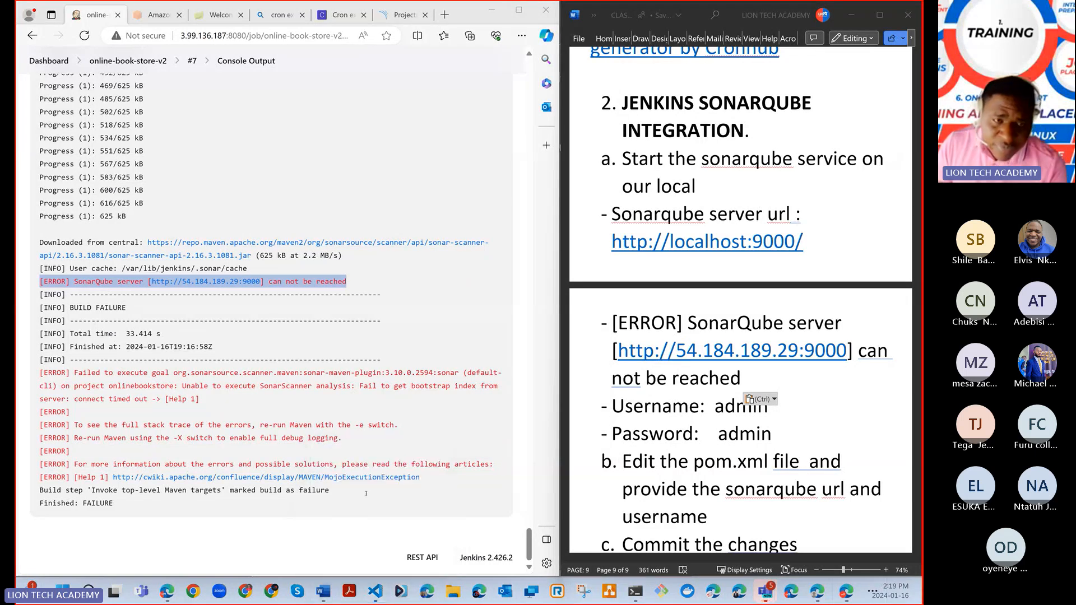
# Step: Show pom.xml's <properties> in VS Code snapped to the left half, with Explorer hidden
pyautogui.hotkey('alt', 'Tab')
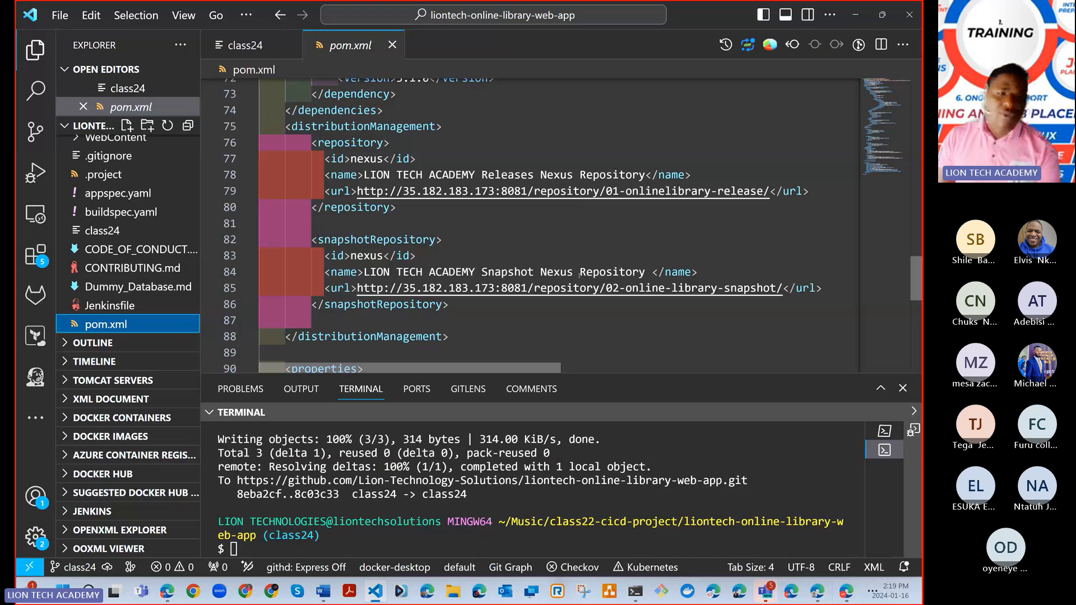
pyautogui.scroll(-9, 494, 238)
pyautogui.scroll(6, 494, 237)
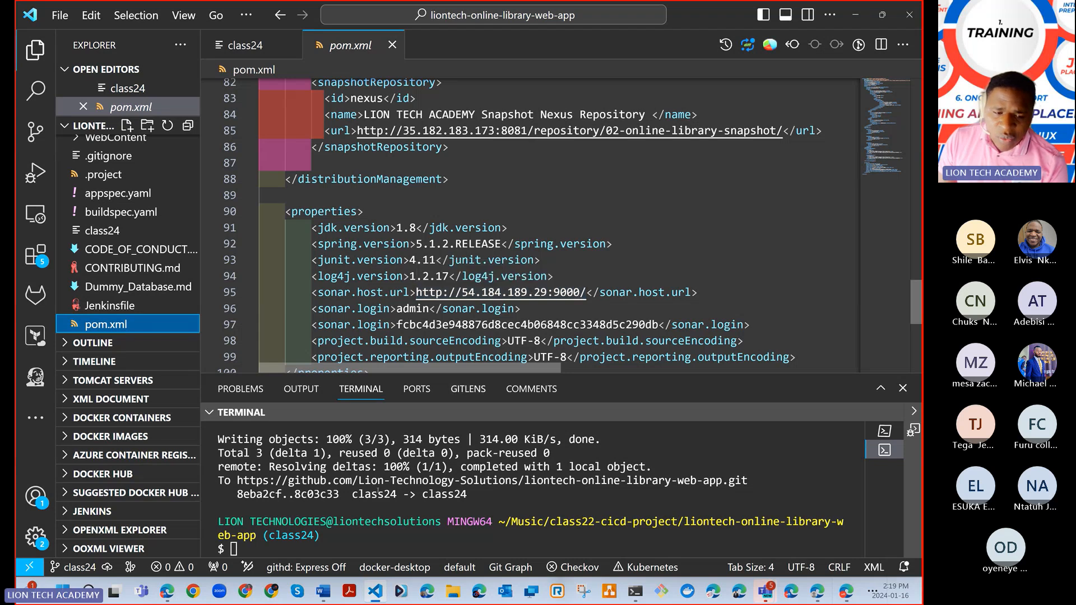
pyautogui.moveTo(322, 591)
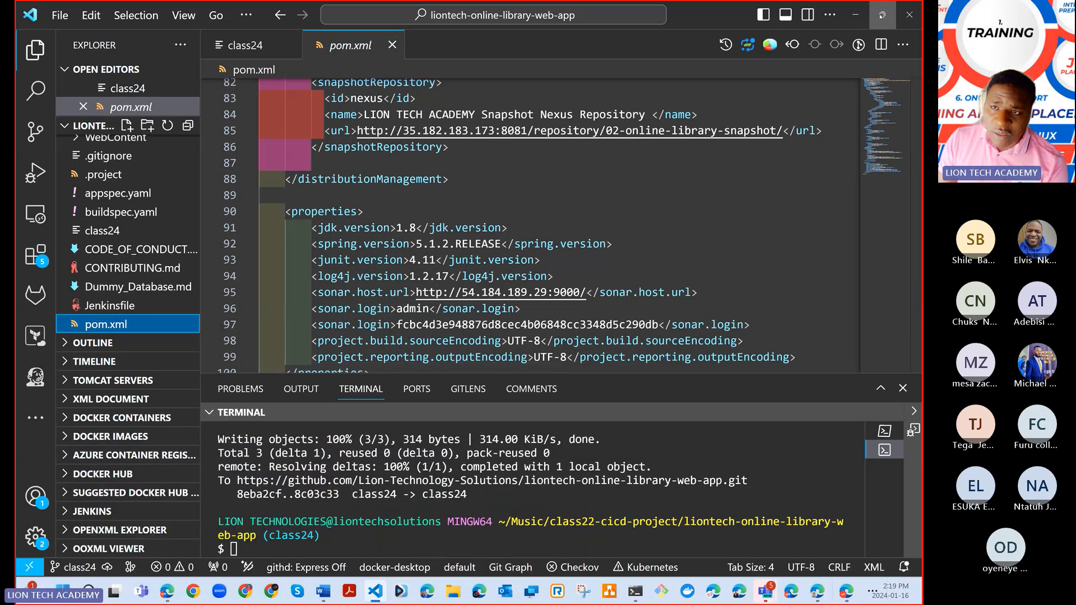
pyautogui.moveTo(881, 15)
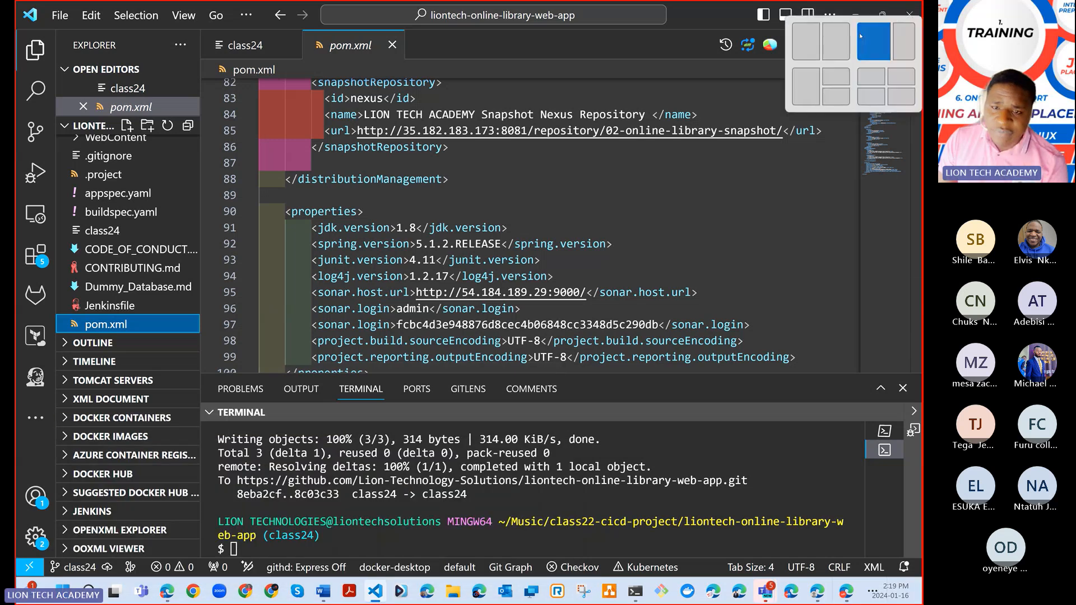
pyautogui.click(860, 36)
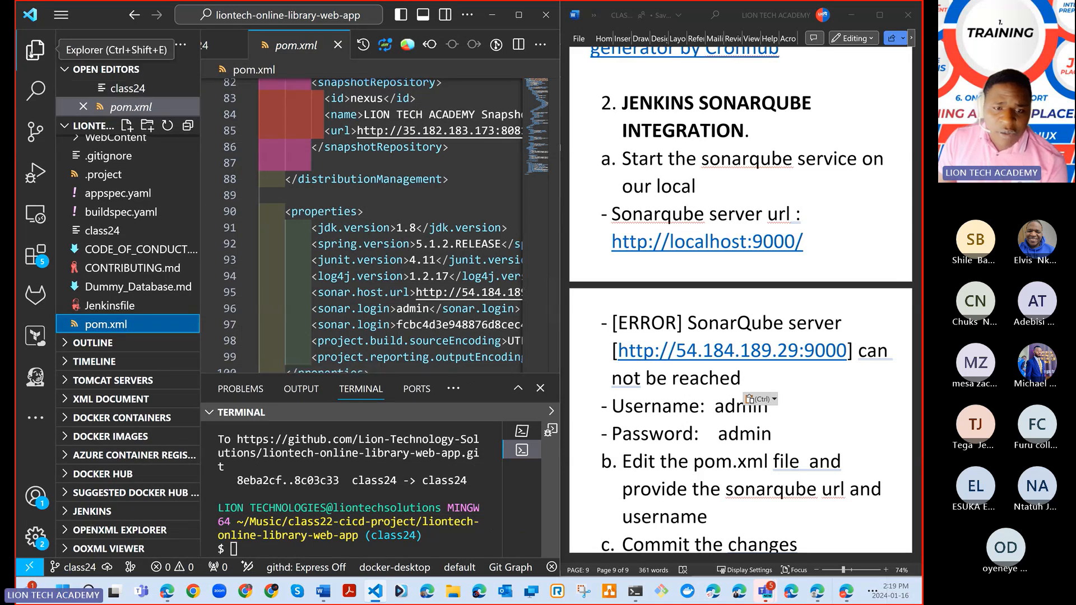
pyautogui.hotkey('ctrl', 'b')
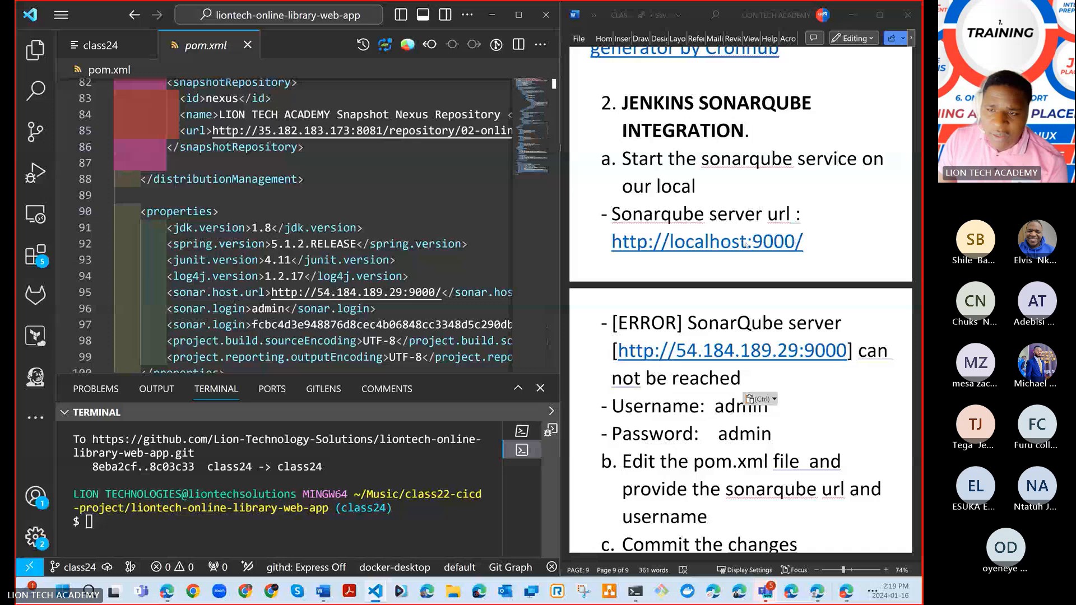
pyautogui.click(742, 378)
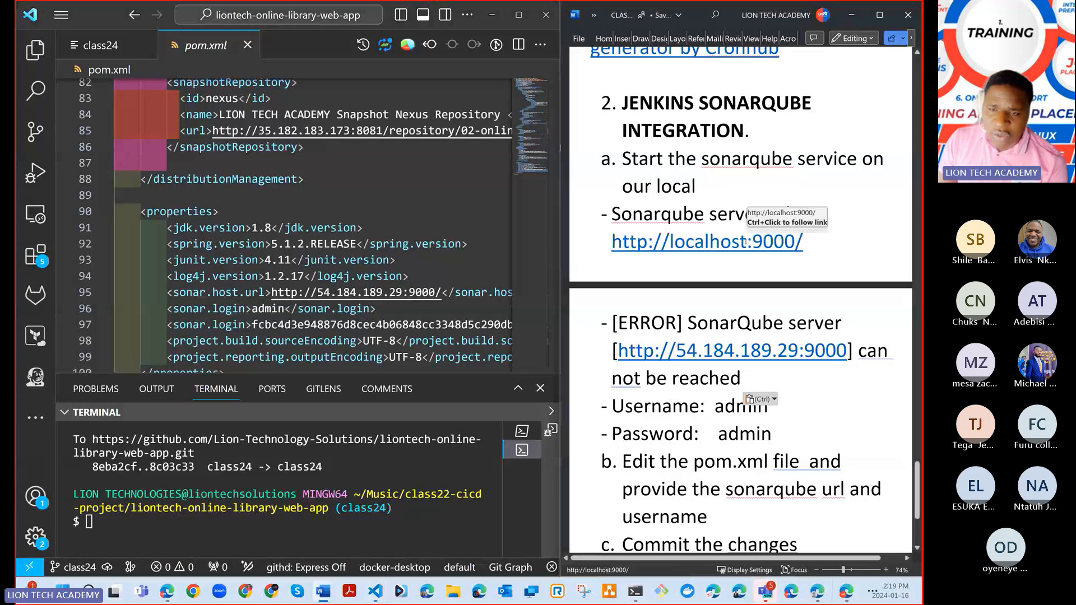
pyautogui.moveTo(746, 242); pyautogui.dragTo(610, 242)
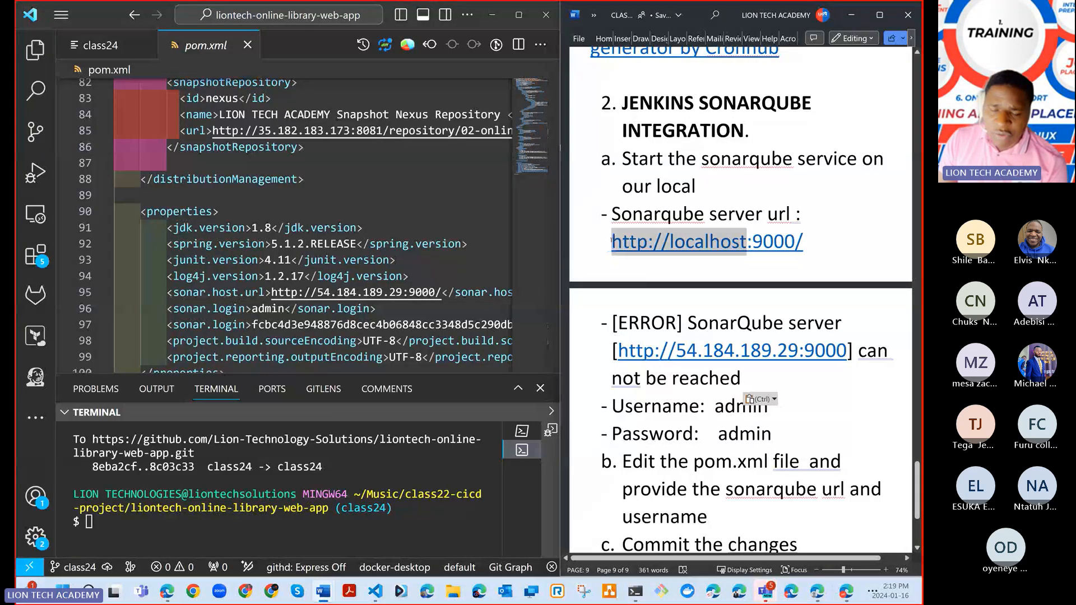
pyautogui.rightClick(636, 242)
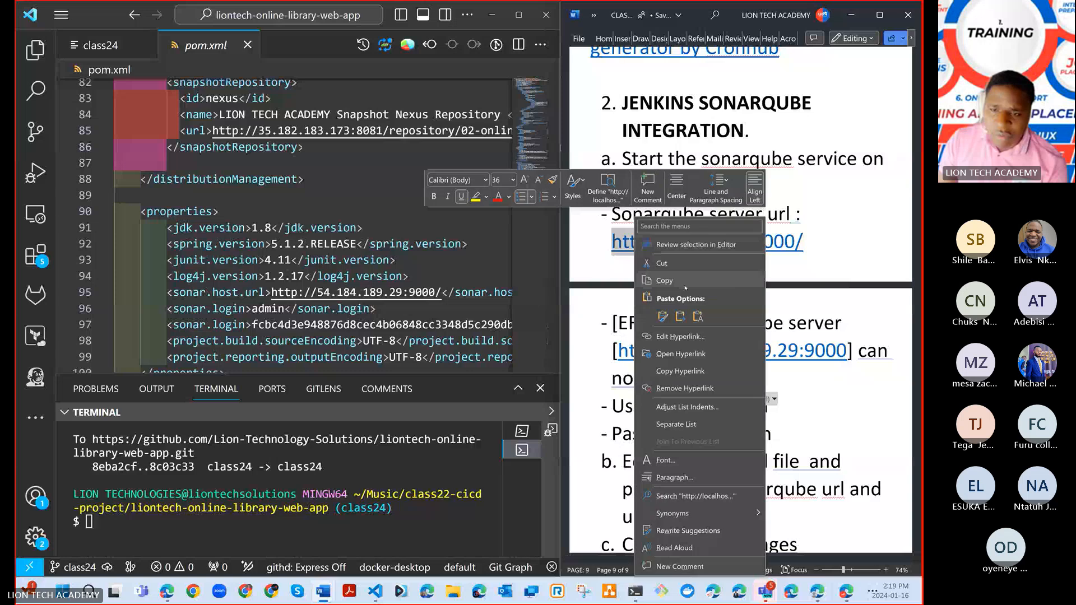
pyautogui.click(685, 280)
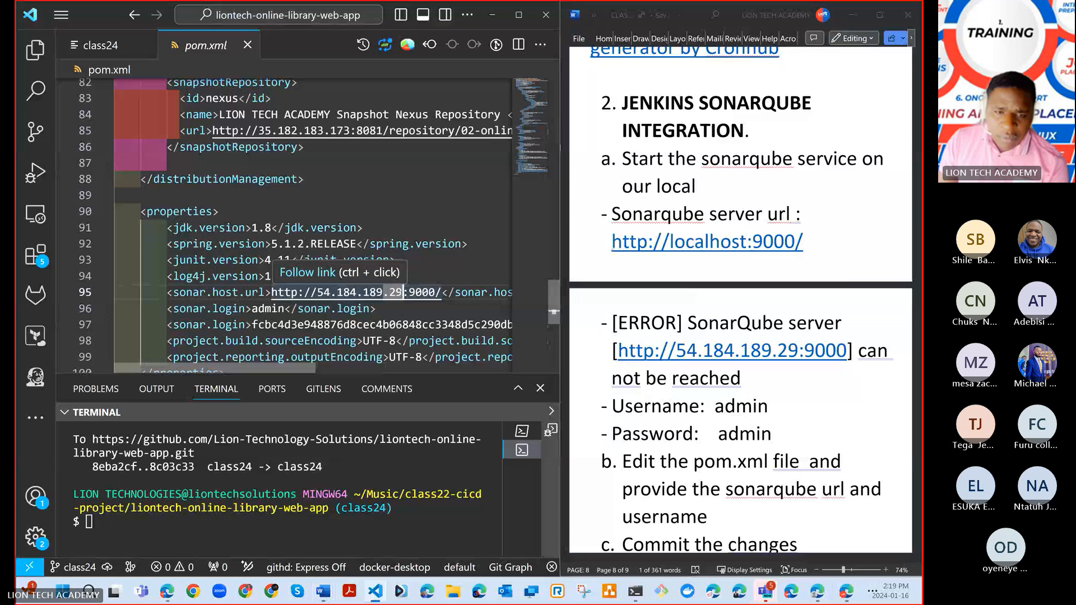
pyautogui.moveTo(383, 292); pyautogui.dragTo(404, 292)
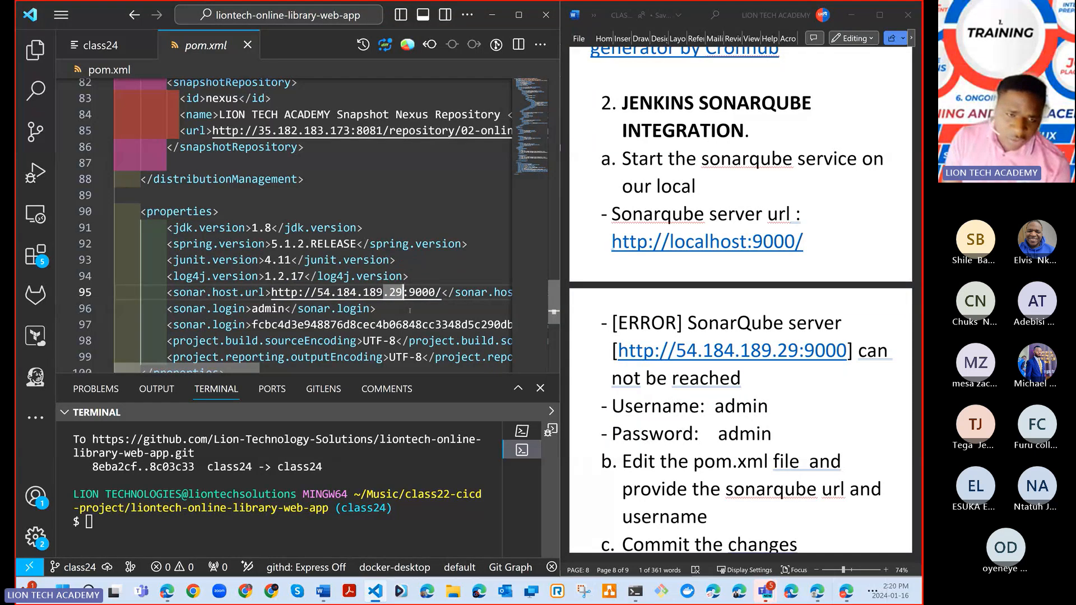
pyautogui.press('BackSpace')
pyautogui.press('BackSpace')
pyautogui.press('BackSpace')
pyautogui.press('BackSpace')
pyautogui.press('BackSpace')
pyautogui.press('BackSpace')
pyautogui.press('BackSpace')
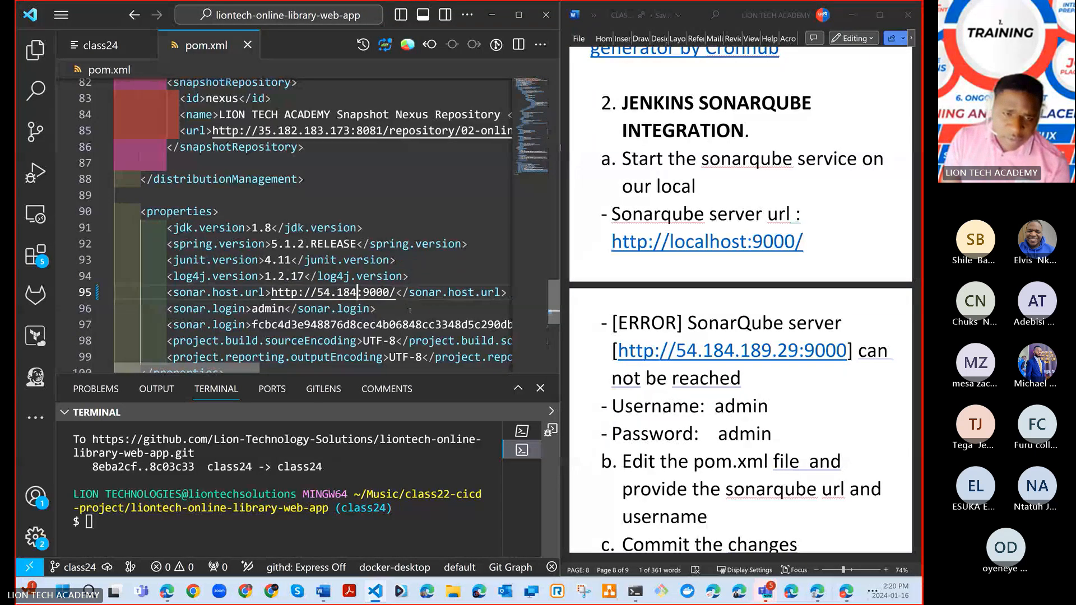
pyautogui.press('BackSpace')
pyautogui.press('BackSpace')
pyautogui.press('BackSpace')
pyautogui.press('BackSpace')
pyautogui.press('BackSpace')
pyautogui.press('BackSpace')
pyautogui.press('BackSpace')
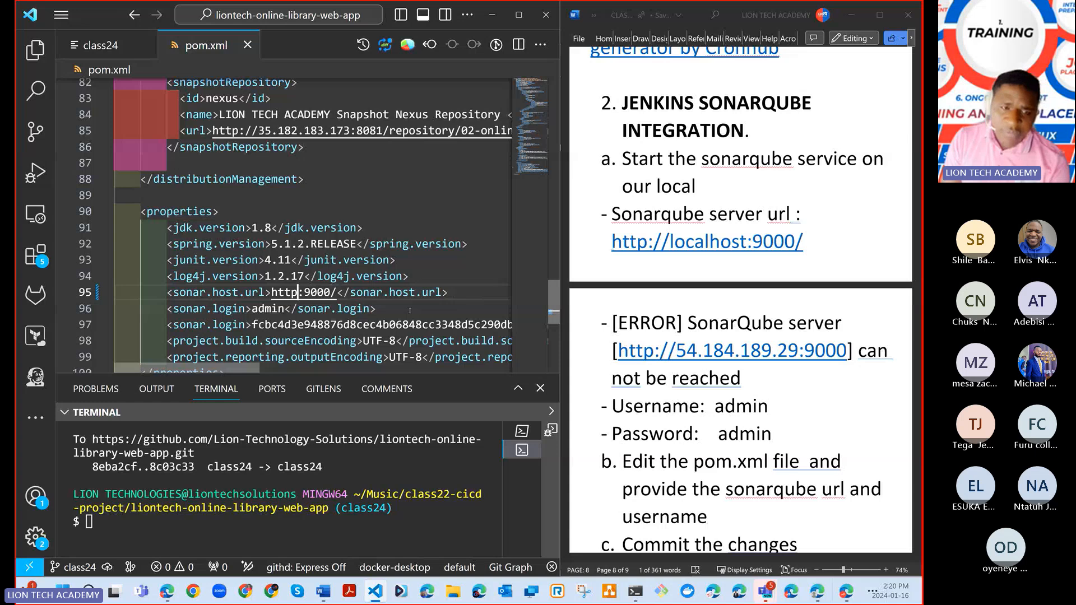
pyautogui.press('BackSpace')
pyautogui.press('BackSpace')
pyautogui.press('BackSpace')
pyautogui.press('BackSpace')
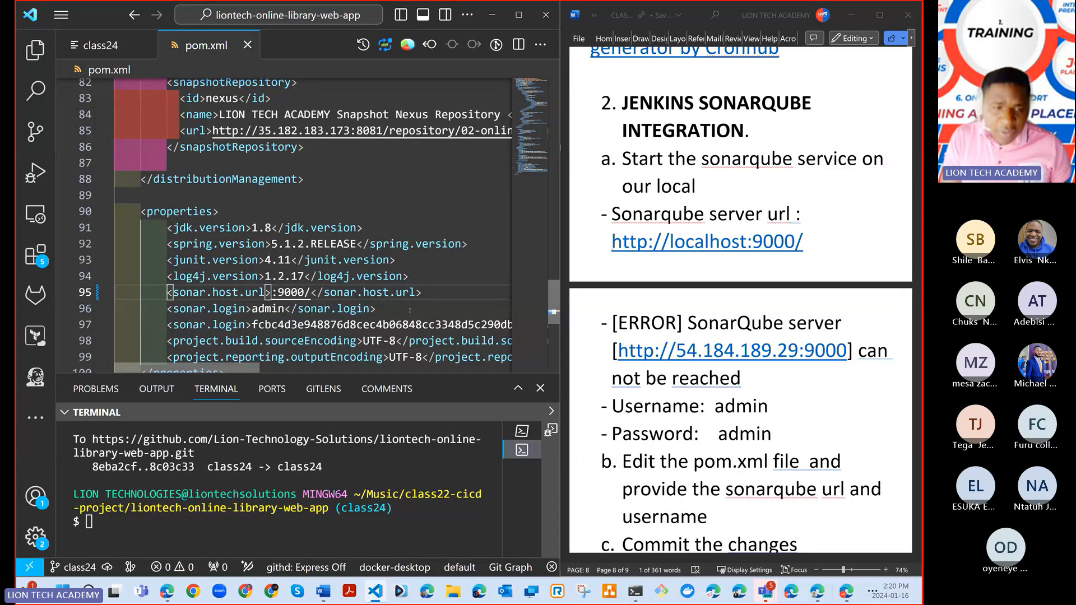
pyautogui.hotkey('ctrl', 'v')
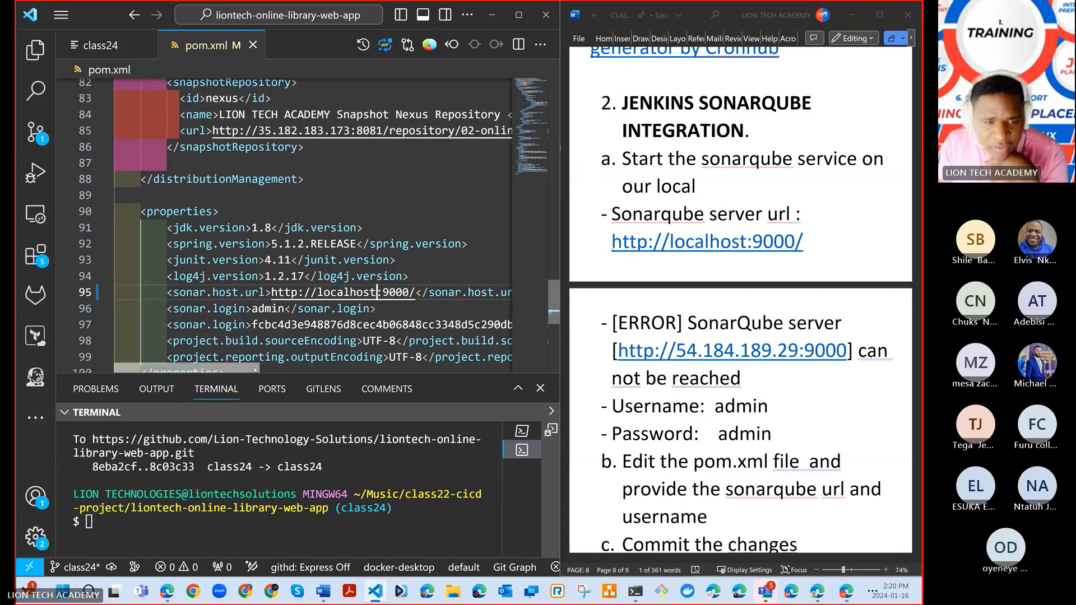
pyautogui.moveTo(244, 371); pyautogui.dragTo(261, 372)
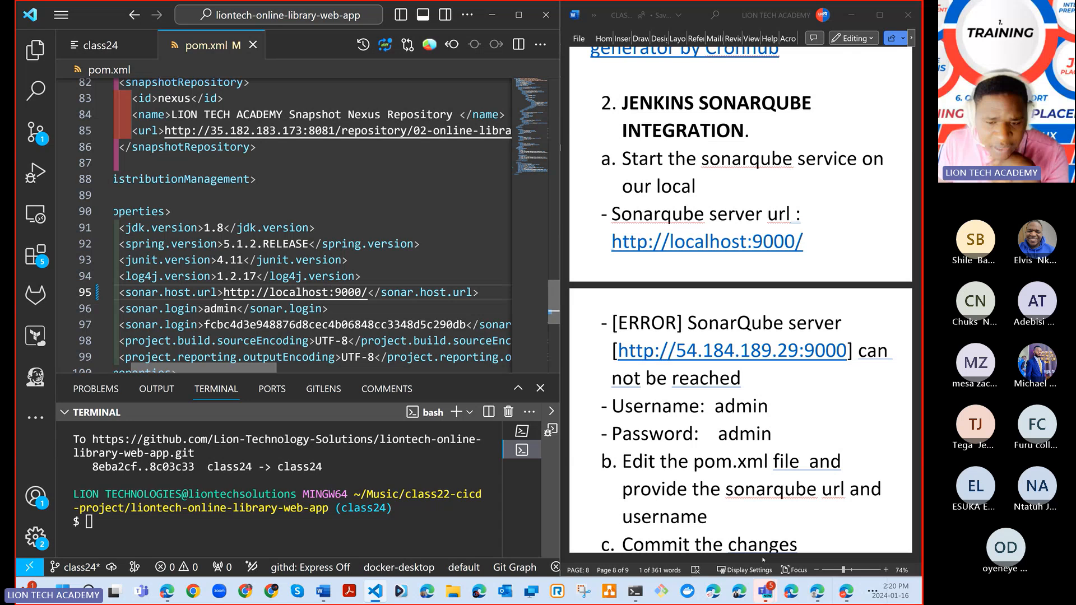
# Step: Switch to the SonarQube Projects tab at localhost:9000 and maximize the browser
pyautogui.moveTo(817, 591)
pyautogui.click(798, 513)
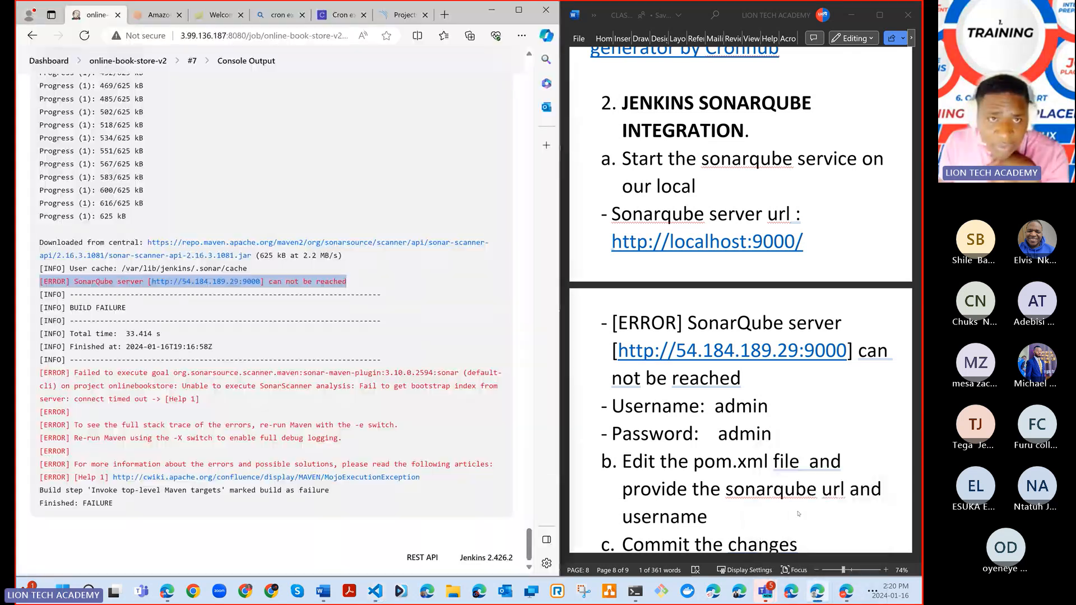
pyautogui.click(401, 14)
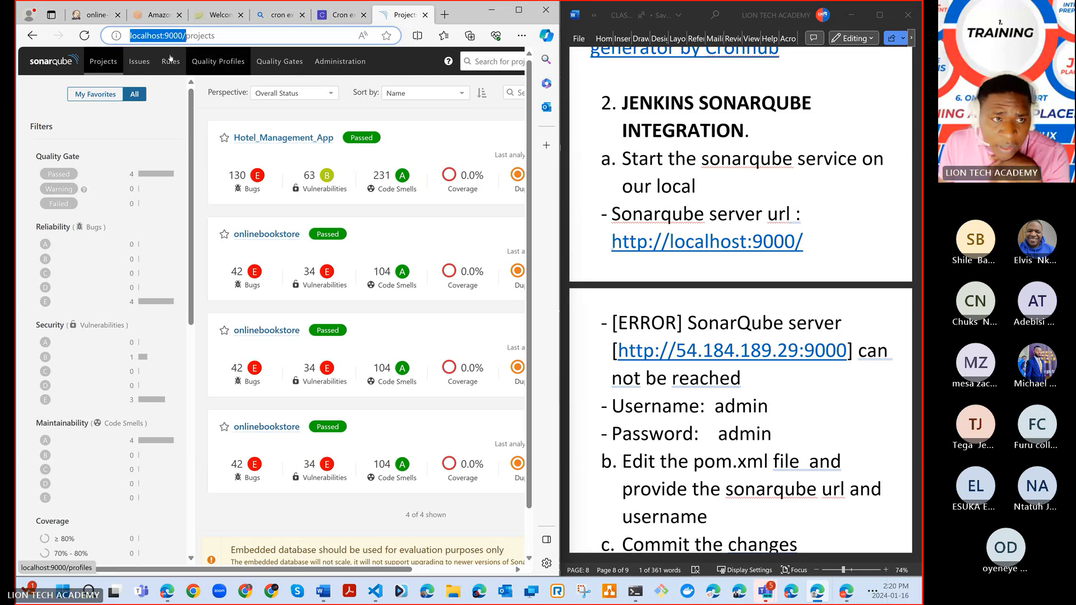
pyautogui.click(514, 9)
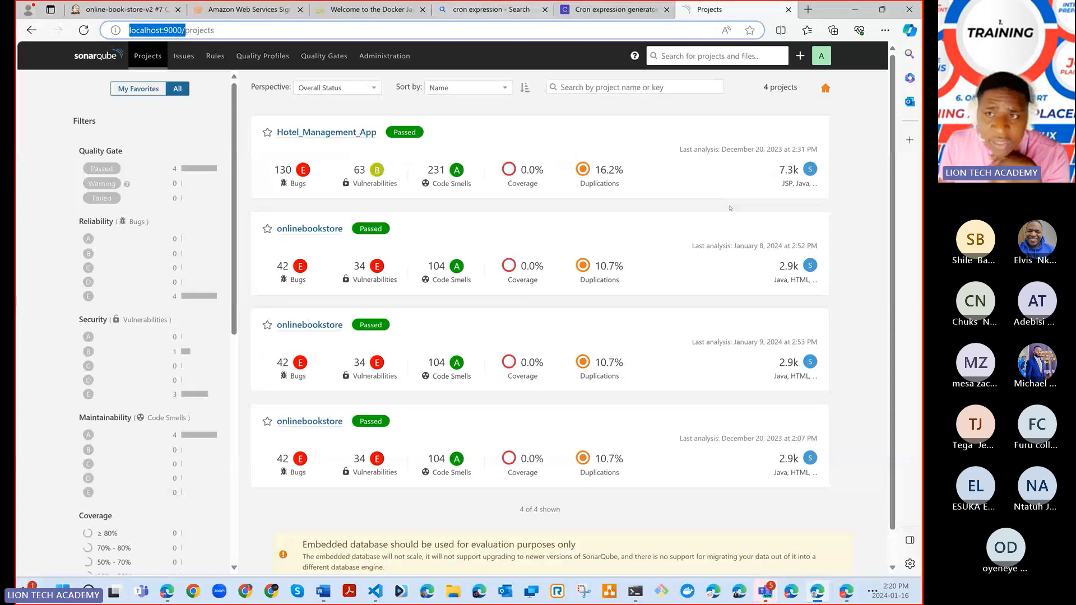
# Step: Create a project with key Automated-test, replacing the invalid 'AUTOMATED TEST' entry, and set it up
pyautogui.click(801, 57)
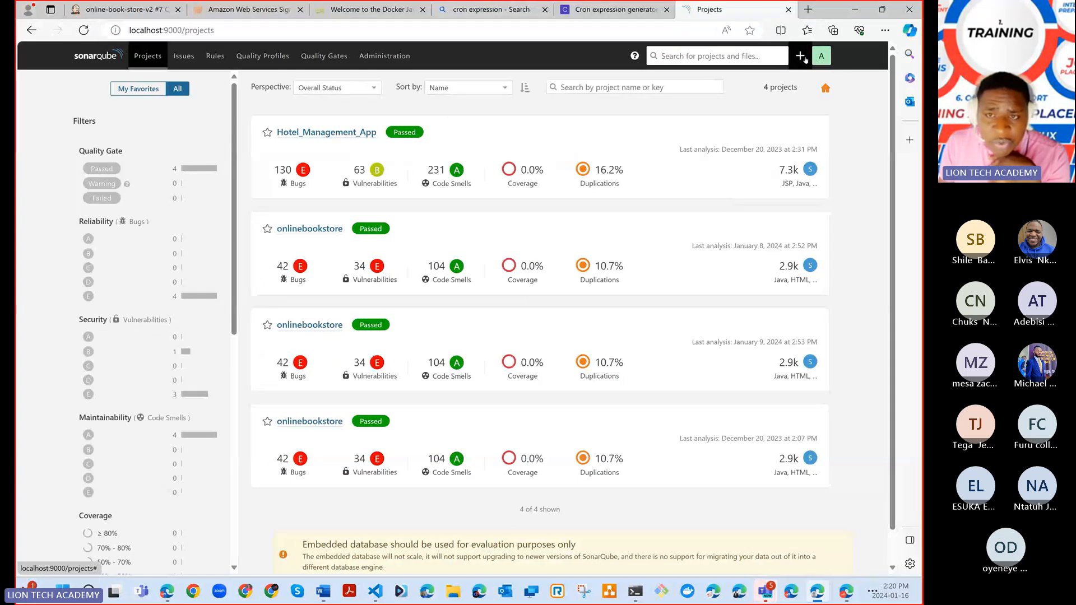
pyautogui.click(789, 84)
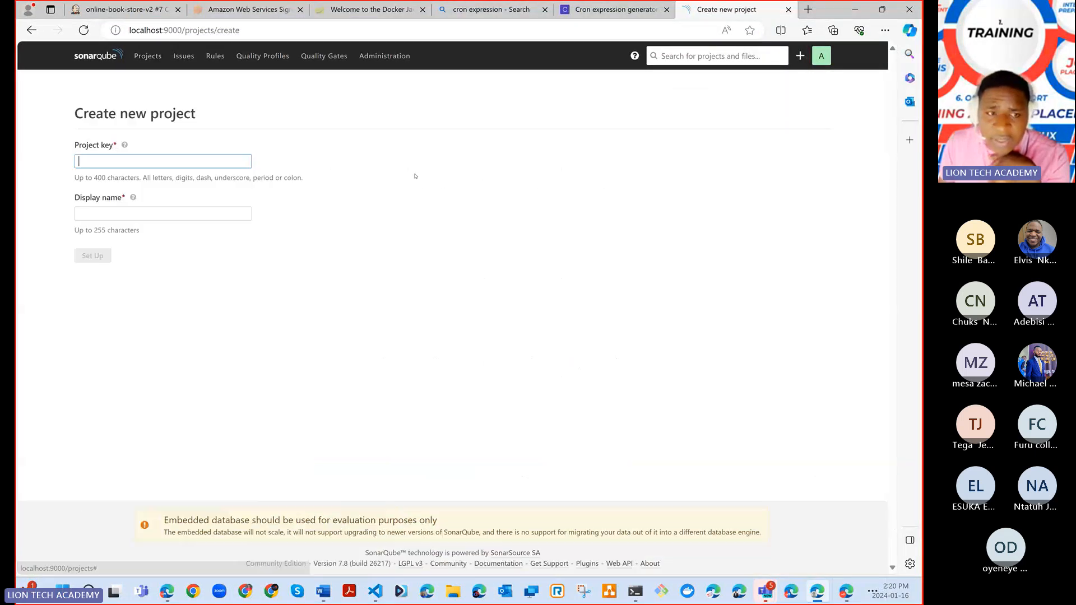
pyautogui.click(189, 163)
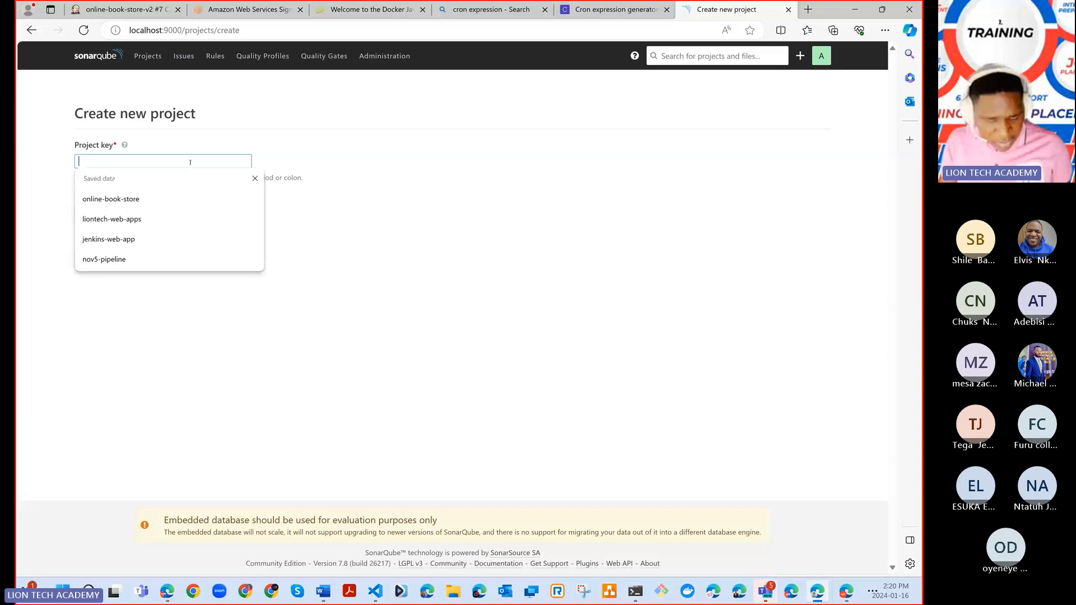
pyautogui.write('AUTOM')
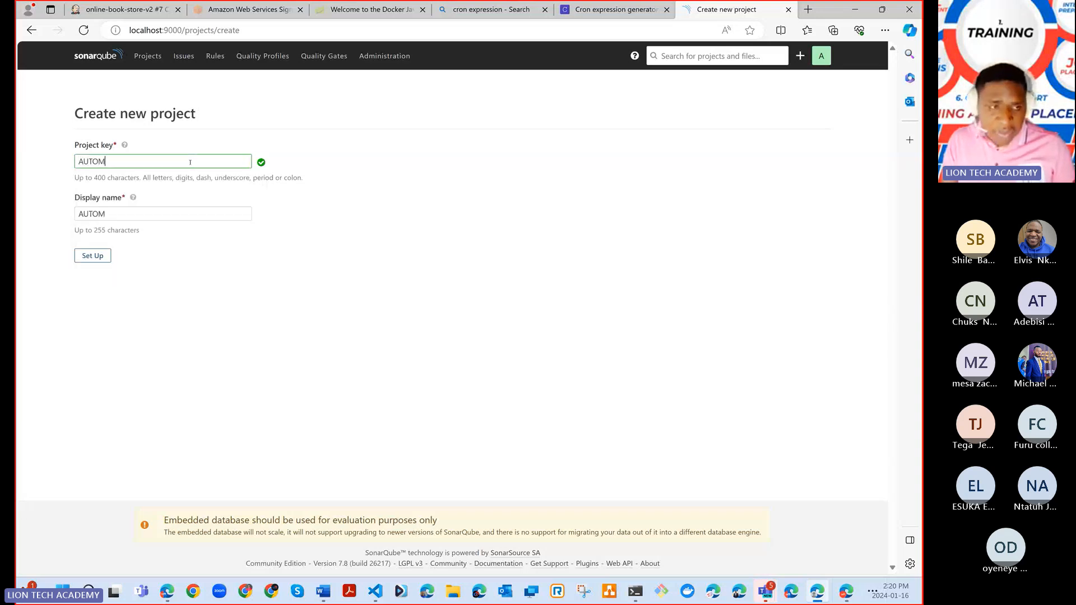
pyautogui.write('ATED T')
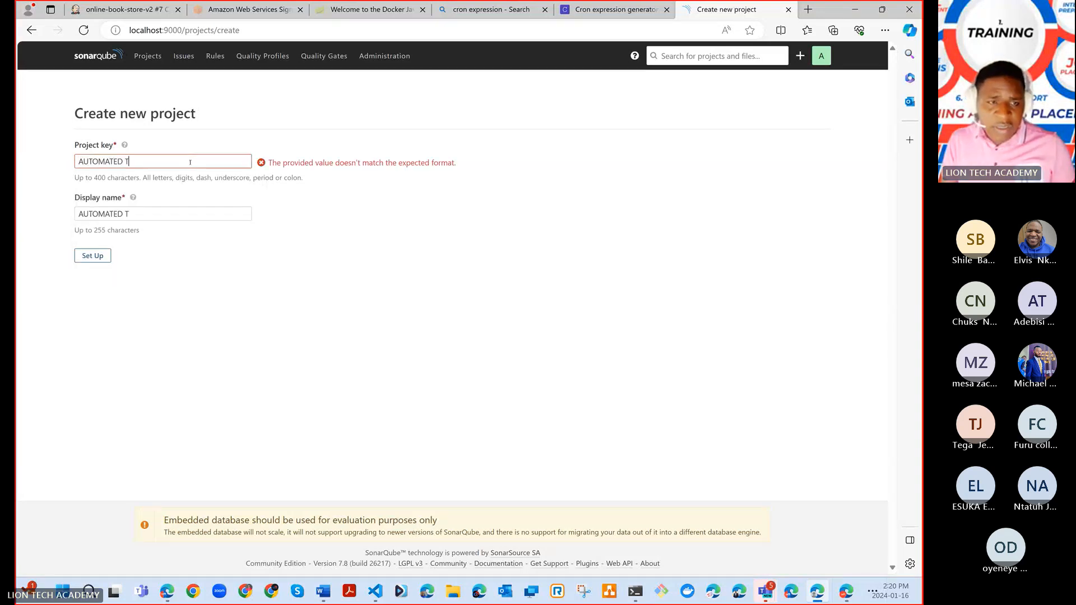
pyautogui.write('EST')
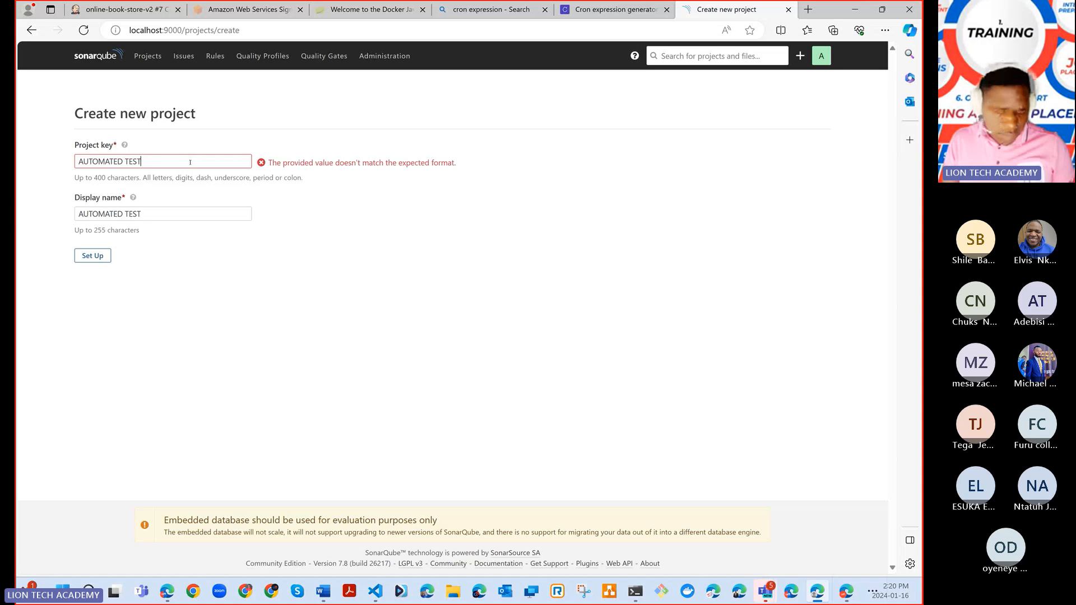
pyautogui.hotkey('ctrl', 'a')
pyautogui.press('BackSpace')
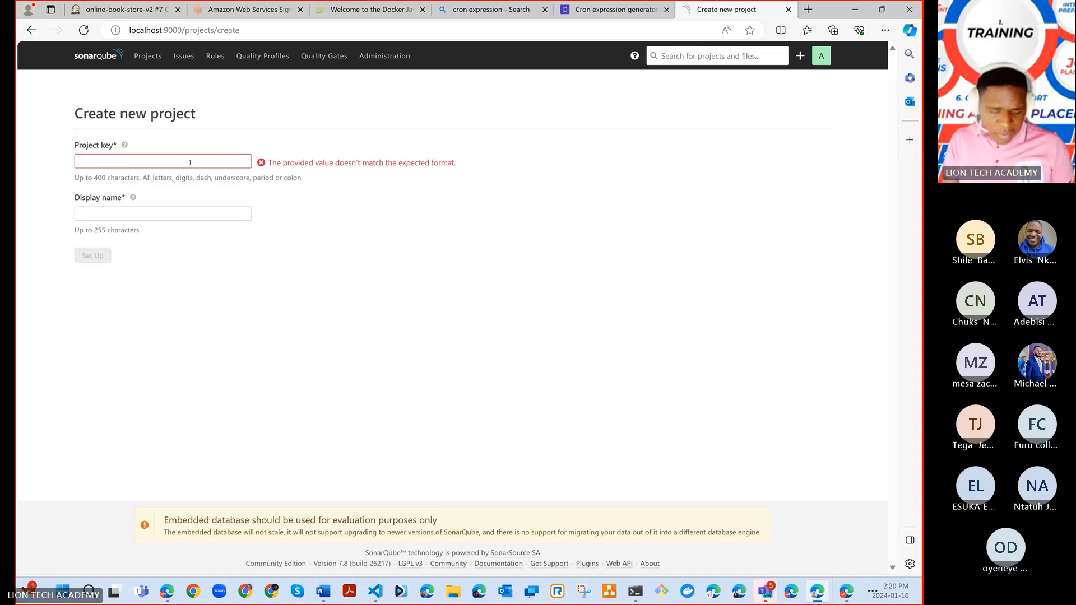
pyautogui.write('Automated')
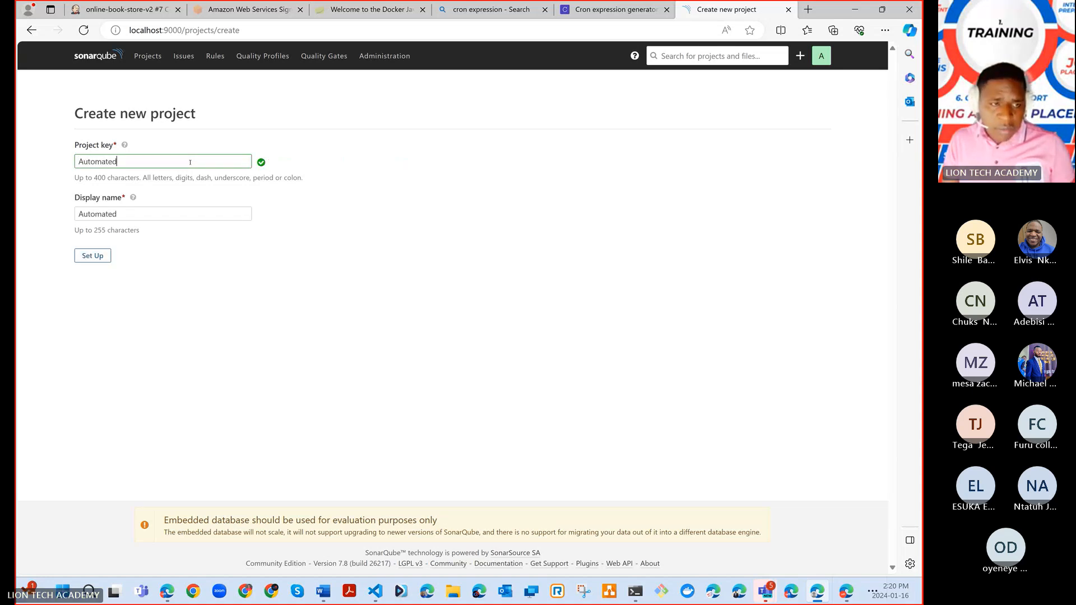
pyautogui.write('-test')
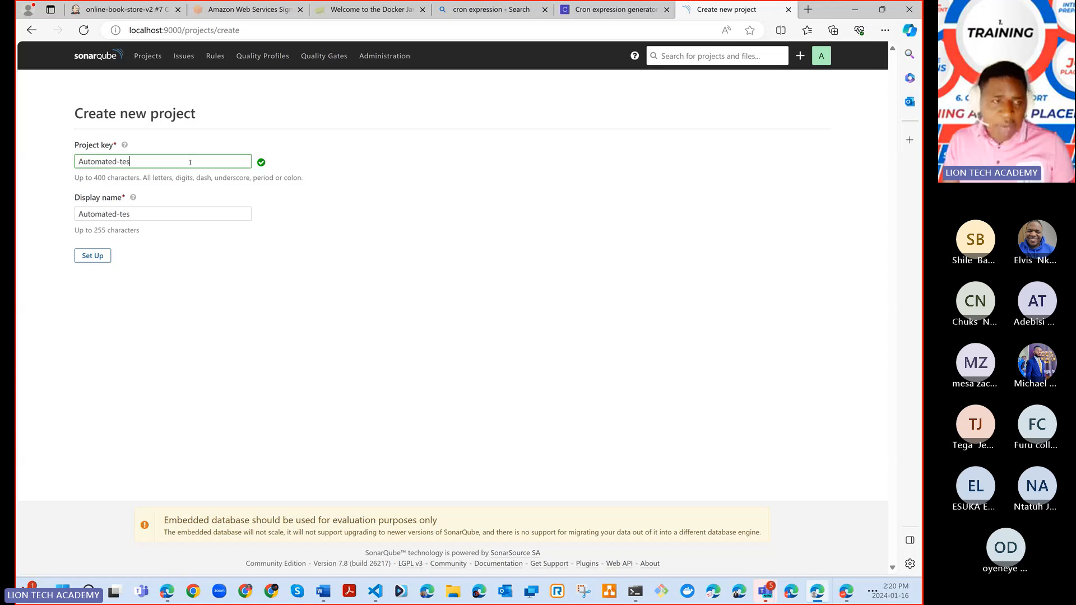
pyautogui.click(98, 255)
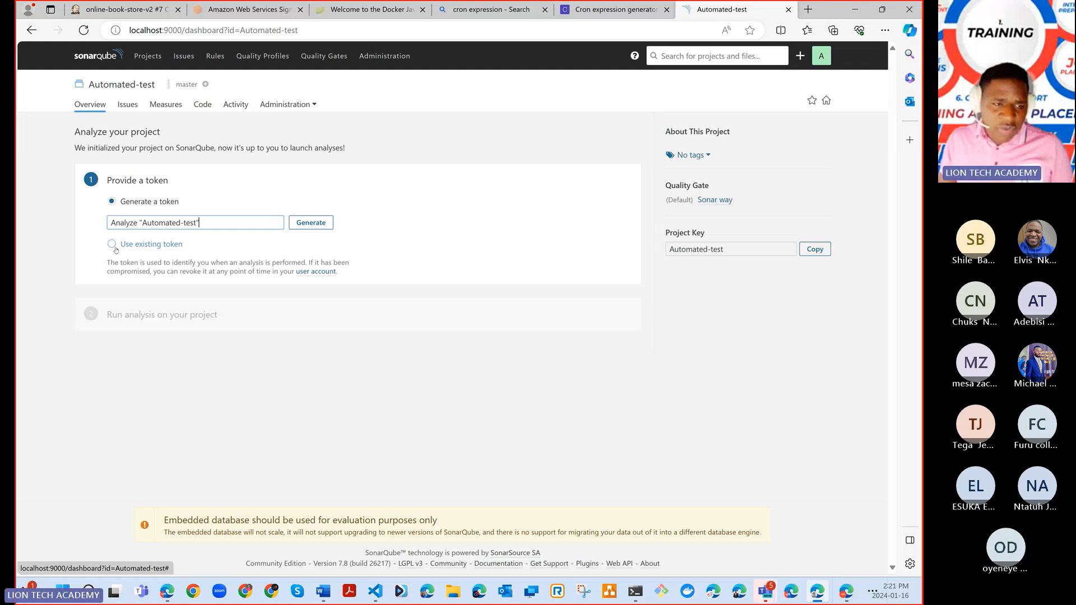
# Step: Generate an analysis token for Automated-test and copy it
pyautogui.click(307, 222)
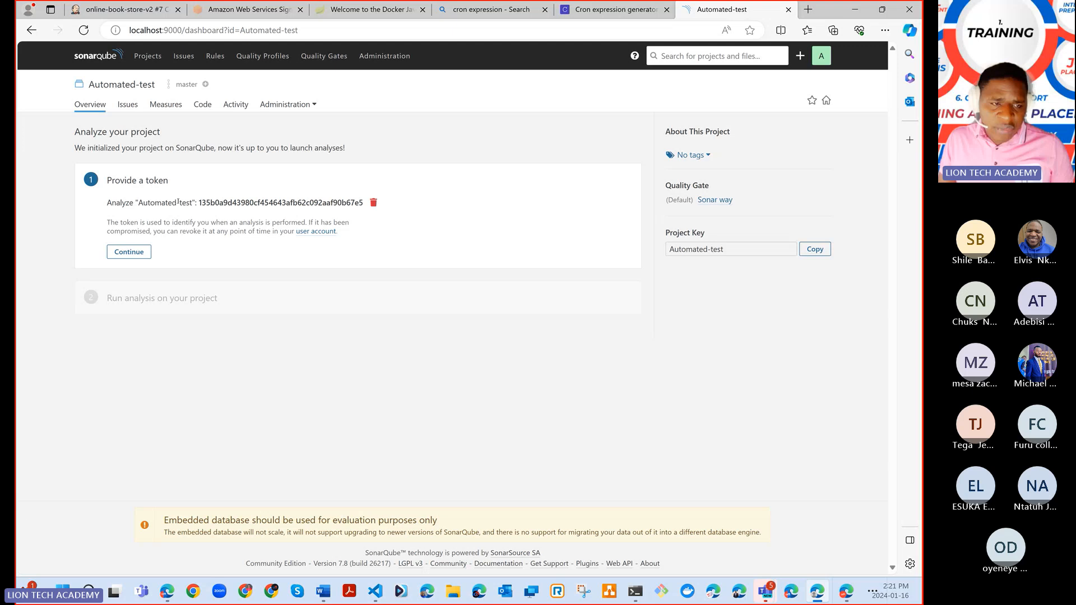
pyautogui.moveTo(199, 203); pyautogui.dragTo(342, 203)
pyautogui.rightClick(342, 203)
pyautogui.click(373, 207)
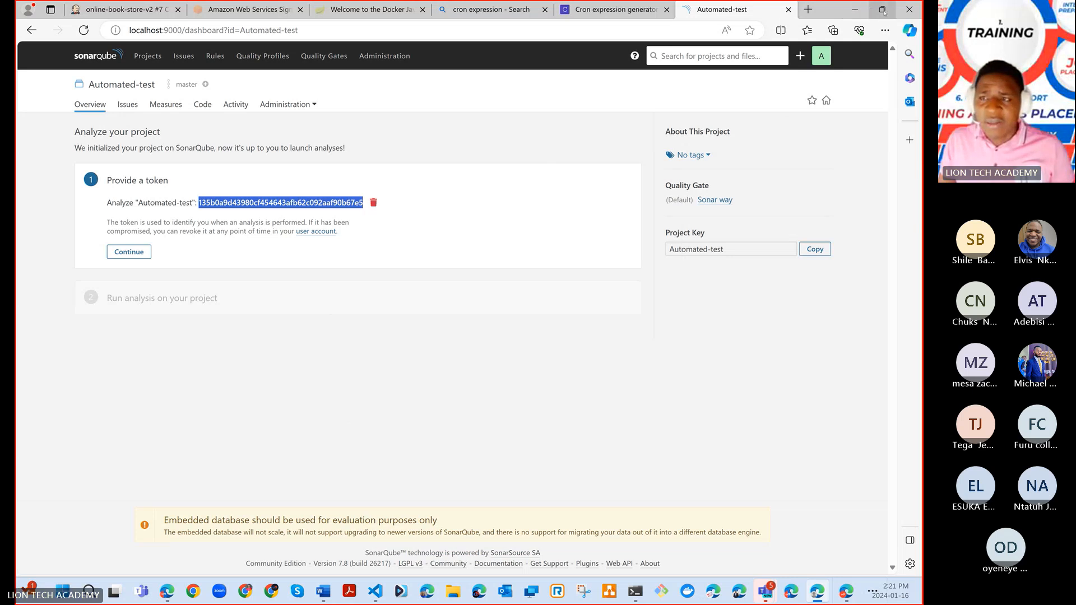
pyautogui.moveTo(883, 10)
pyautogui.click(867, 29)
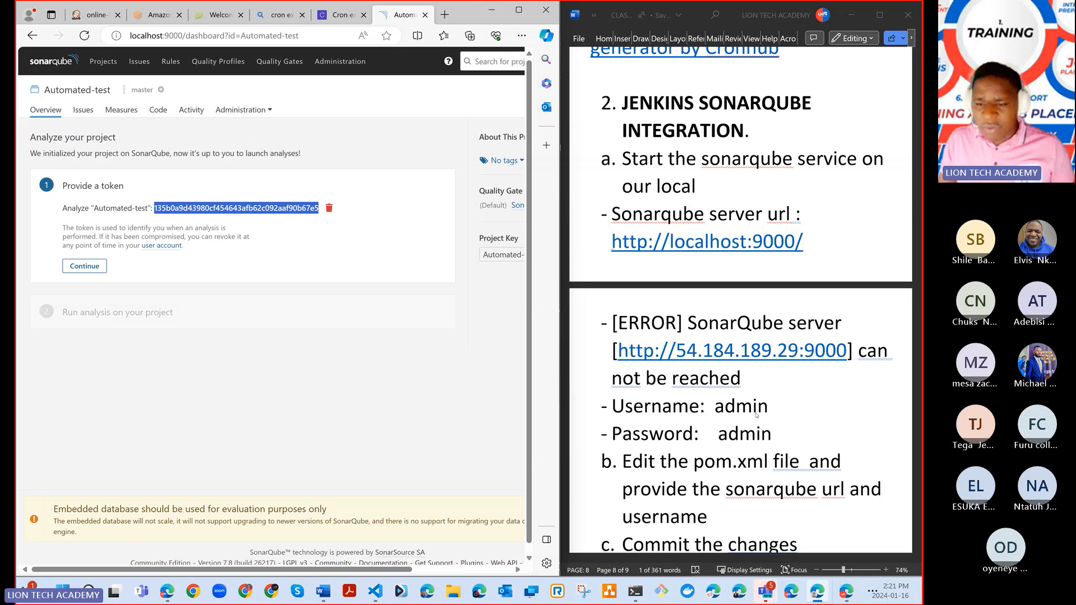
pyautogui.click(774, 436)
pyautogui.press('BackSpace')
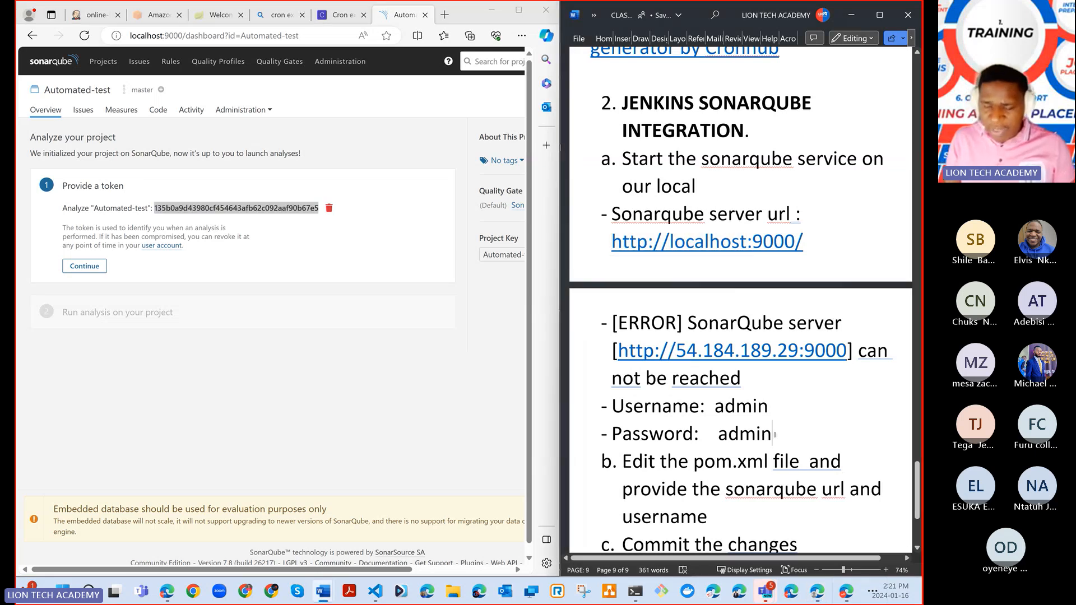
pyautogui.press('BackSpace')
pyautogui.press('BackSpace')
pyautogui.press('BackSpace')
pyautogui.press('BackSpace')
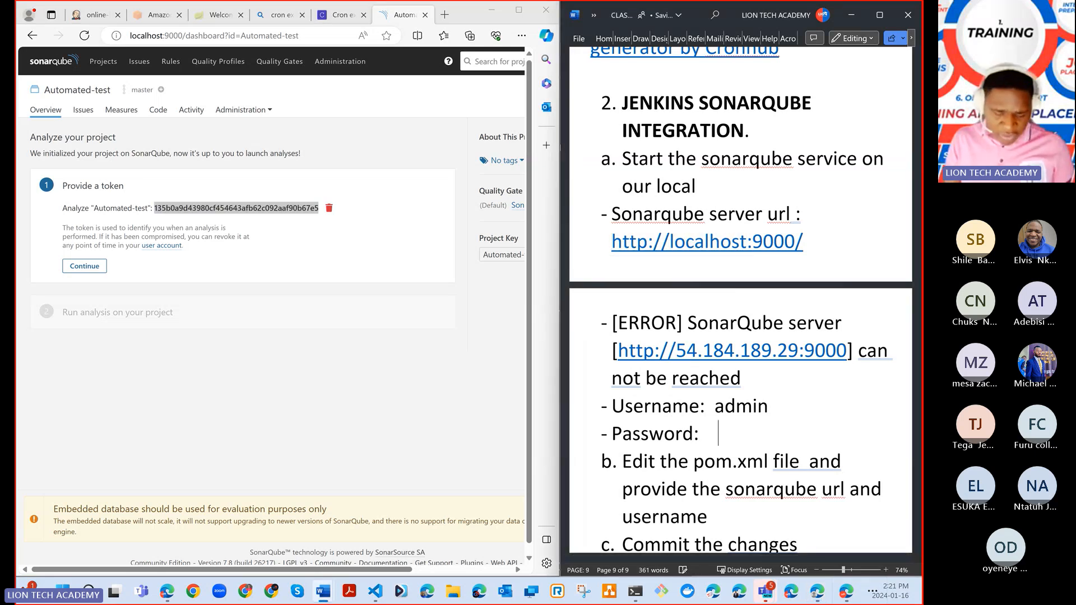
pyautogui.hotkey('ctrl', 'v')
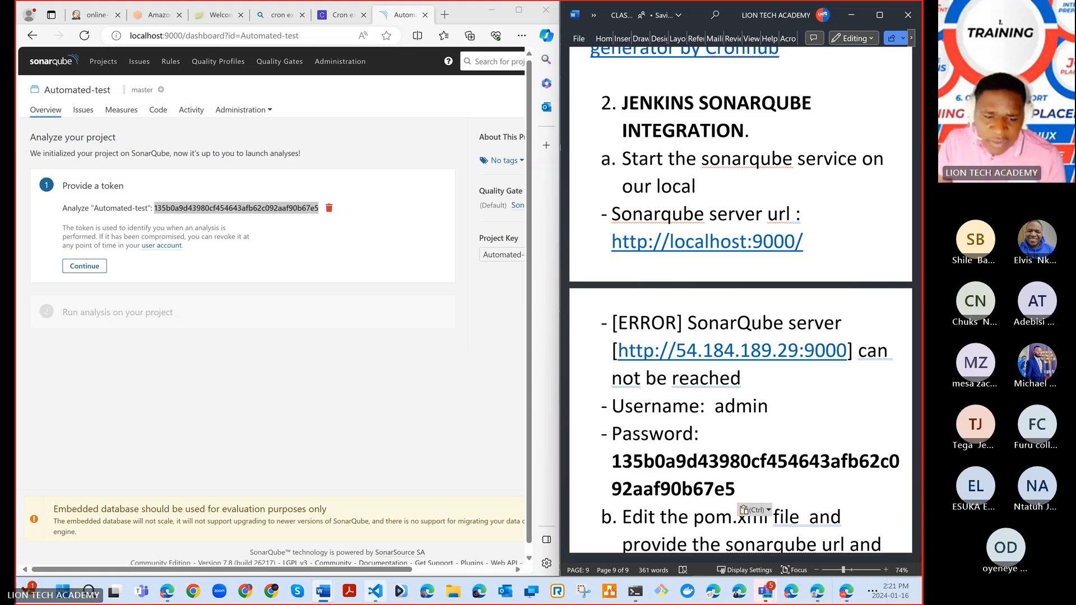
pyautogui.moveTo(375, 591)
pyautogui.click(374, 499)
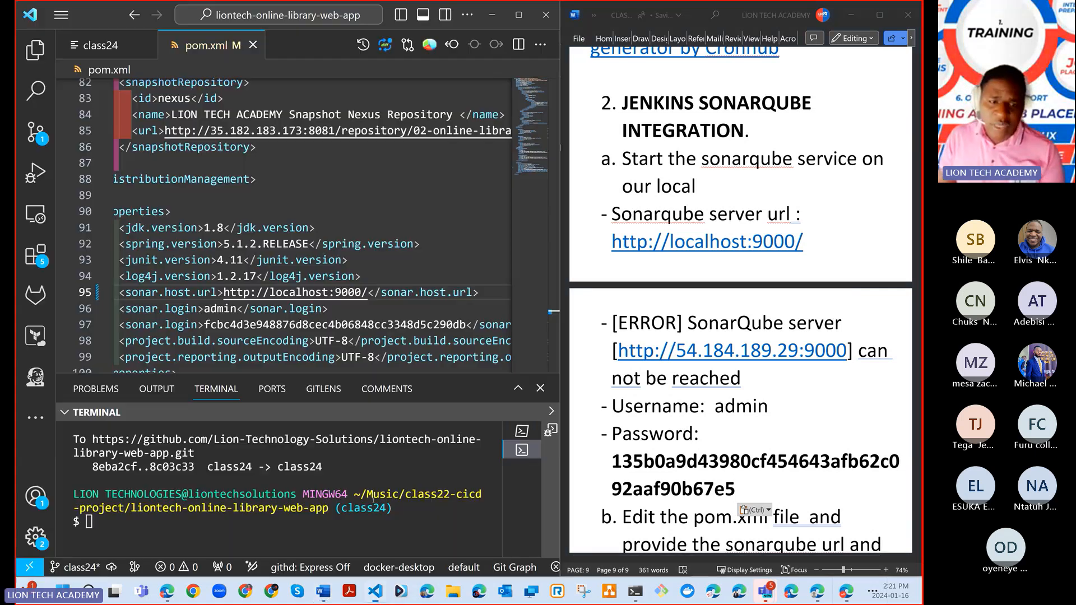
# Step: Replace the old sonar.login value on line 97 of pom.xml with the new SonarQube token
pyautogui.doubleClick(469, 324)
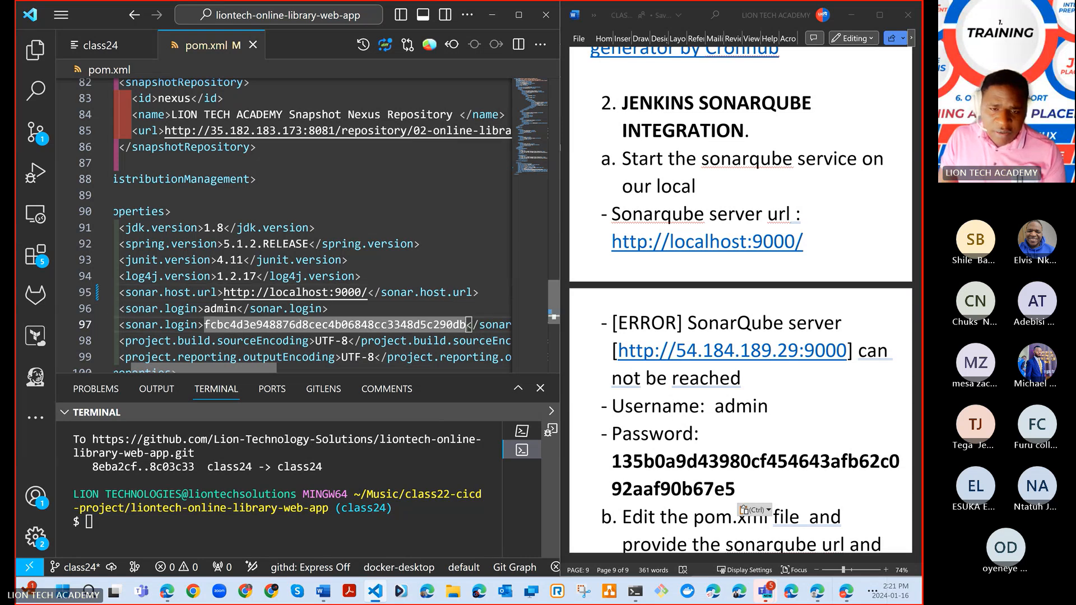
pyautogui.click(466, 329)
pyautogui.press('BackSpace')
pyautogui.press('BackSpace')
pyautogui.press('BackSpace')
pyautogui.press('BackSpace')
pyautogui.press('BackSpace')
pyautogui.press('BackSpace')
pyautogui.press('BackSpace')
pyautogui.press('BackSpace')
pyautogui.press('BackSpace')
pyautogui.press('BackSpace')
pyautogui.press('BackSpace')
pyautogui.press('BackSpace')
pyautogui.press('BackSpace')
pyautogui.press('BackSpace')
pyautogui.press('BackSpace')
pyautogui.press('BackSpace')
pyautogui.press('BackSpace')
pyautogui.press('BackSpace')
pyautogui.press('BackSpace')
pyautogui.press('BackSpace')
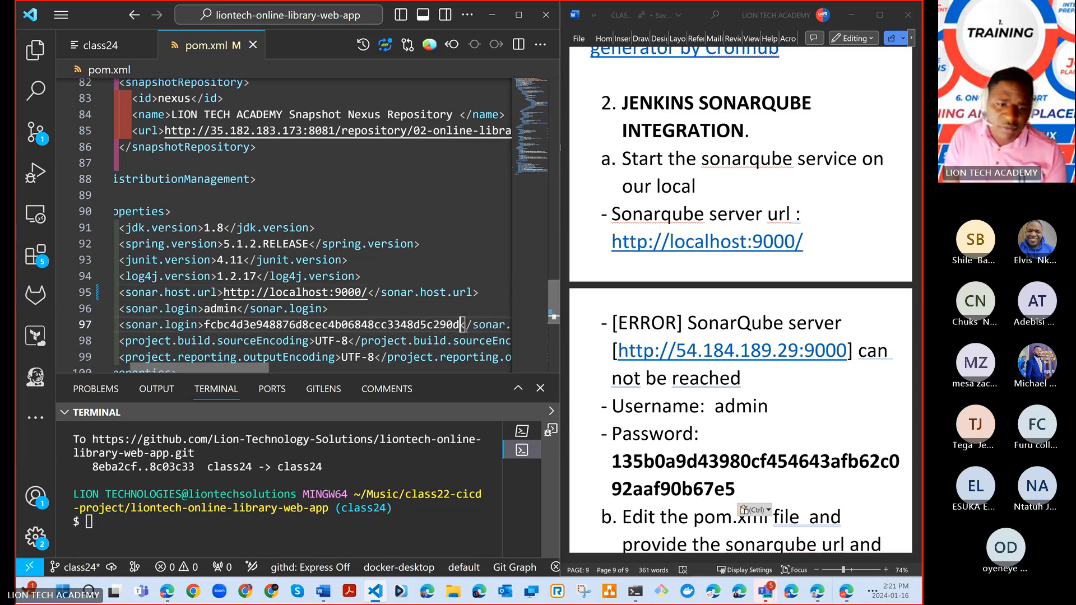
pyautogui.press('BackSpace')
pyautogui.press('BackSpace')
pyautogui.press('BackSpace')
pyautogui.press('BackSpace')
pyautogui.press('BackSpace')
pyautogui.press('BackSpace')
pyautogui.press('BackSpace')
pyautogui.press('BackSpace')
pyautogui.press('BackSpace')
pyautogui.press('BackSpace')
pyautogui.press('BackSpace')
pyautogui.press('BackSpace')
pyautogui.press('BackSpace')
pyautogui.press('BackSpace')
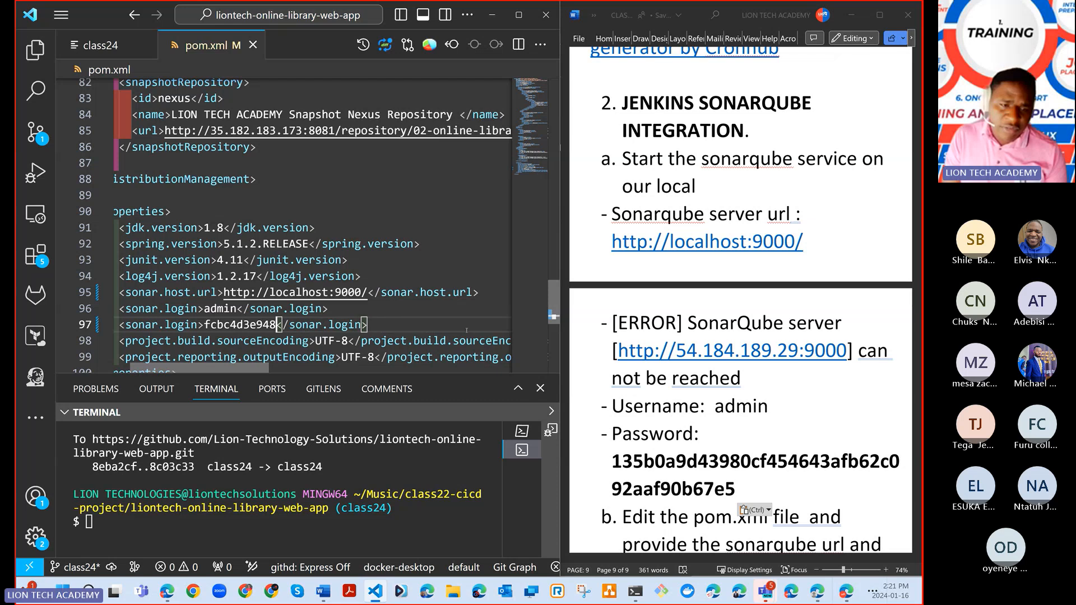
pyautogui.press('BackSpace')
pyautogui.press('BackSpace')
pyautogui.press('BackSpace')
pyautogui.press('BackSpace')
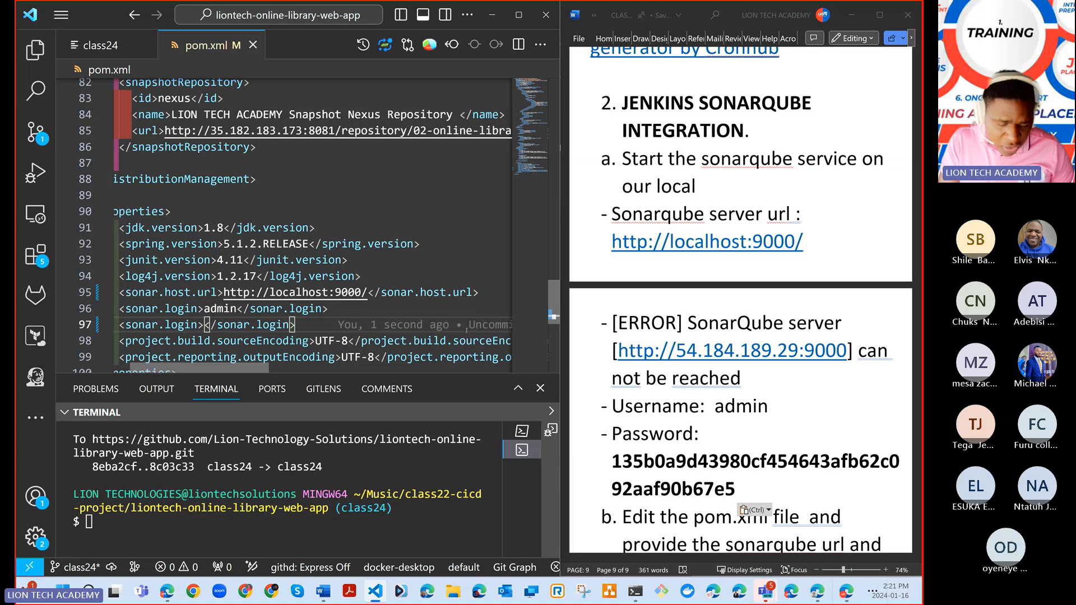
pyautogui.hotkey('ctrl', 'v')
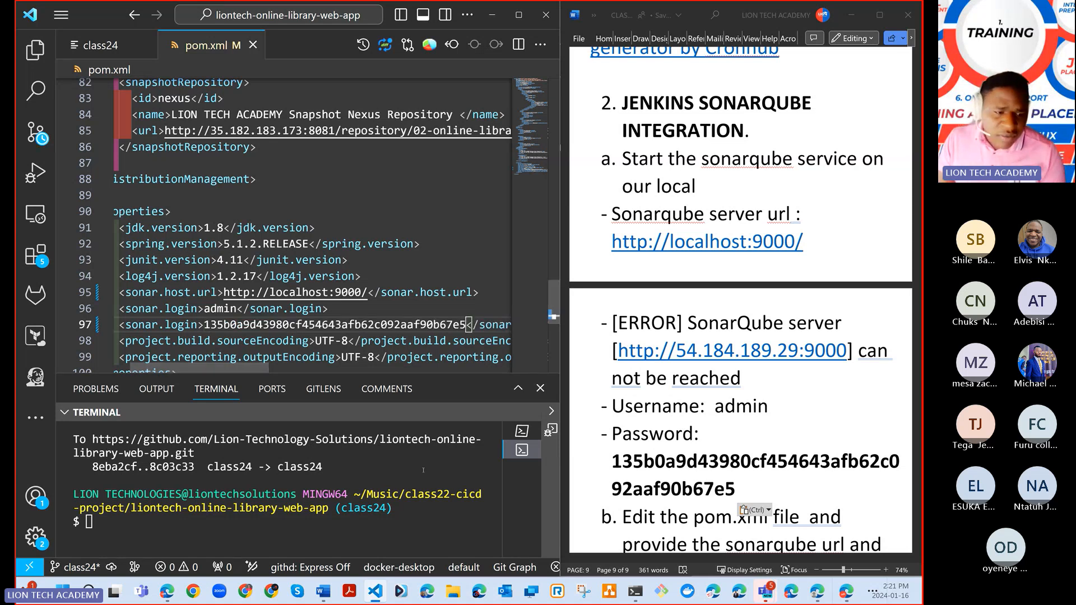
pyautogui.click(149, 531)
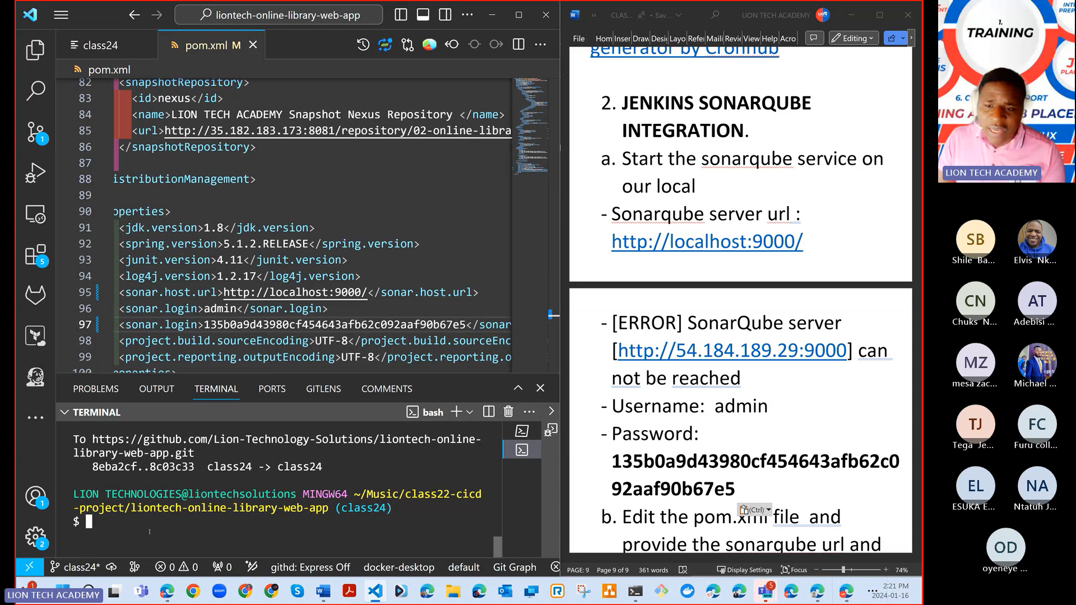
pyautogui.scroll(-2, 714, 535)
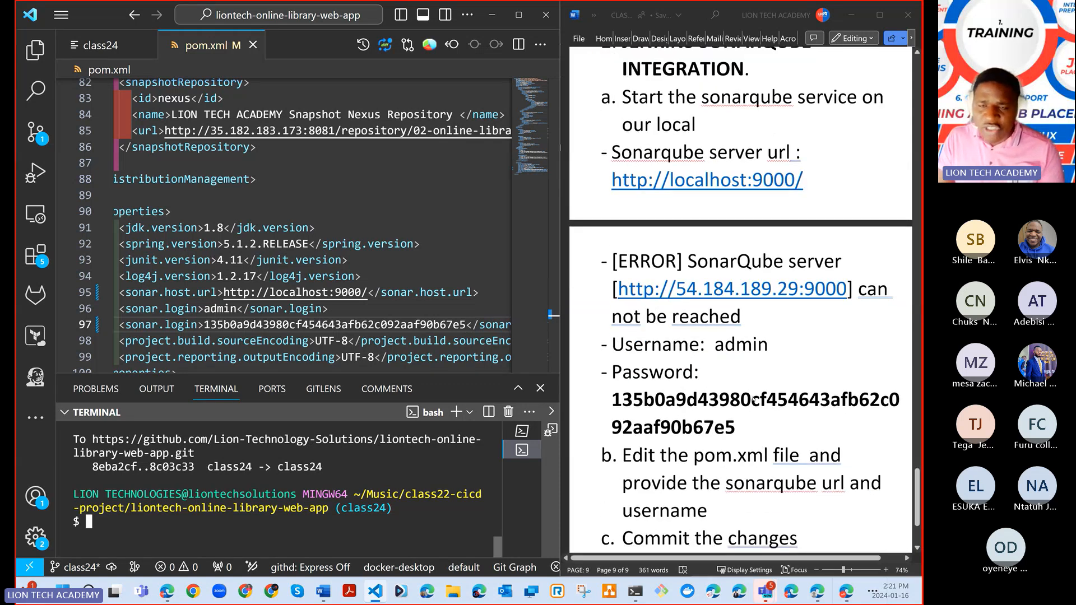
pyautogui.scroll(-1, 754, 398)
pyautogui.scroll(-3, 716, 320)
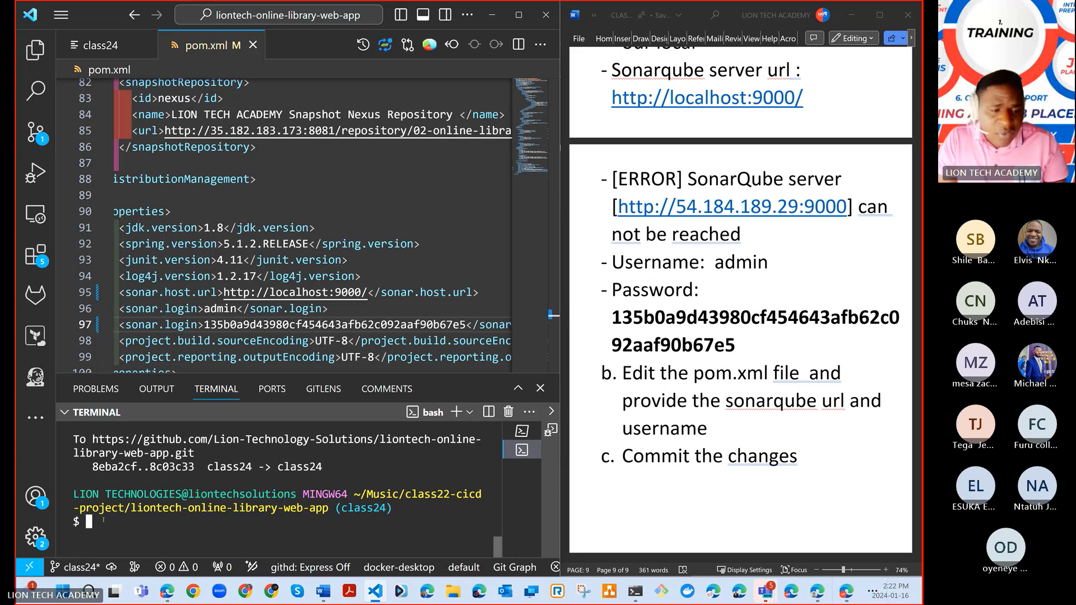
# Step: Check git status, stage all changes and commit them as "fixed sonarqube server cant be reached"
pyautogui.write('git sta')
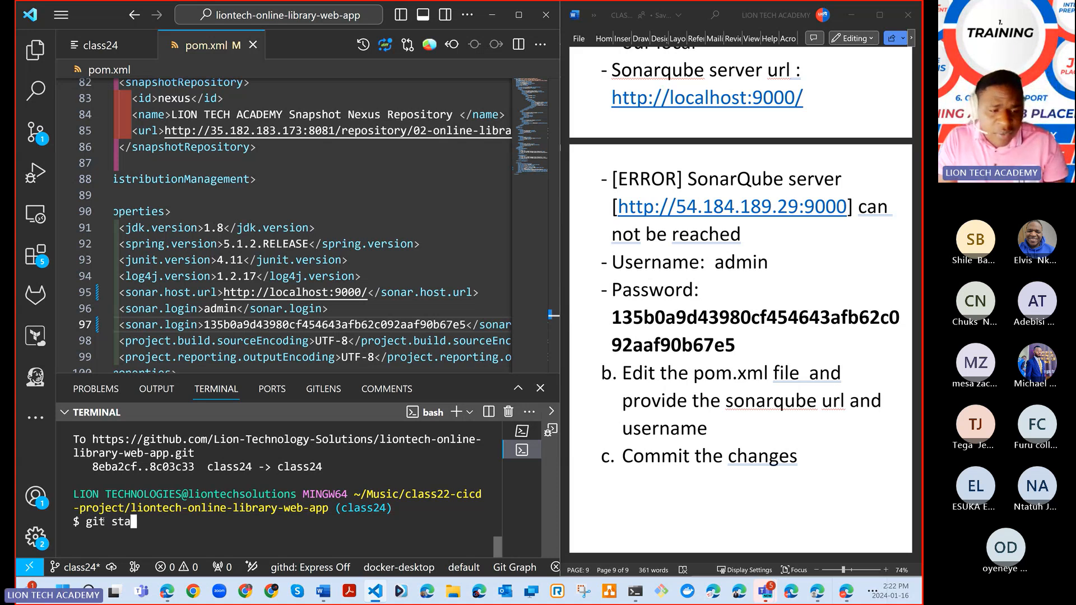
pyautogui.write('tus')
pyautogui.press('Return')
pyautogui.write('git ')
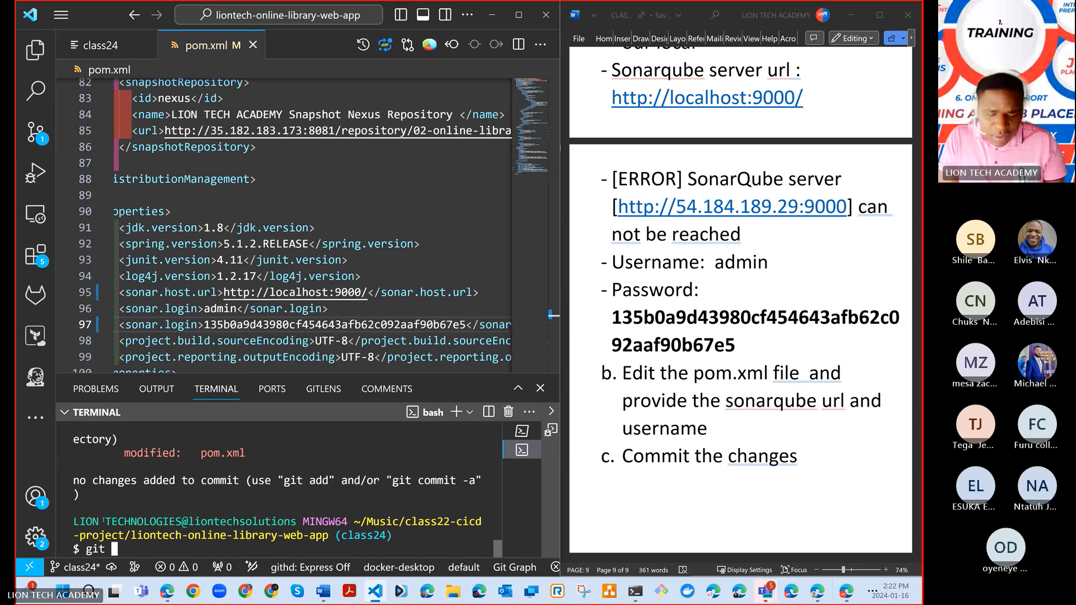
pyautogui.write('add .')
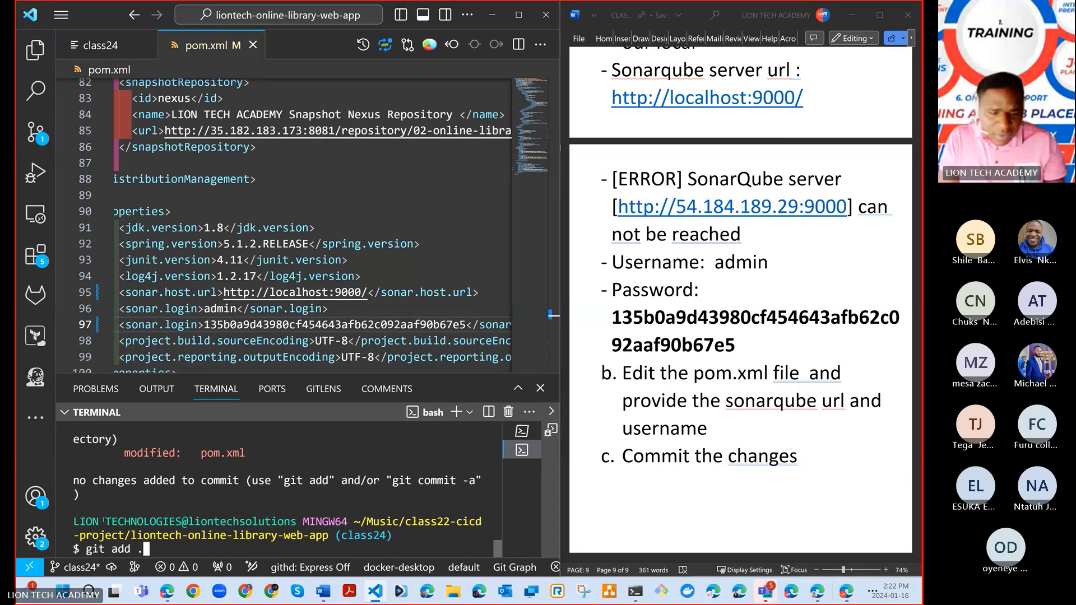
pyautogui.press('Return')
pyautogui.write('git com')
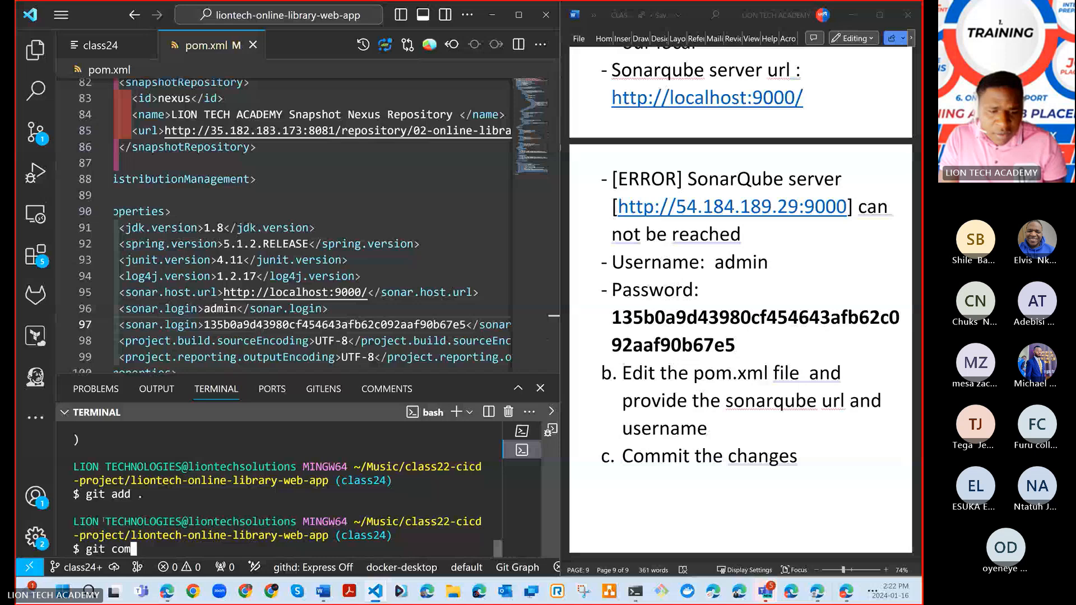
pyautogui.write('mit  -m')
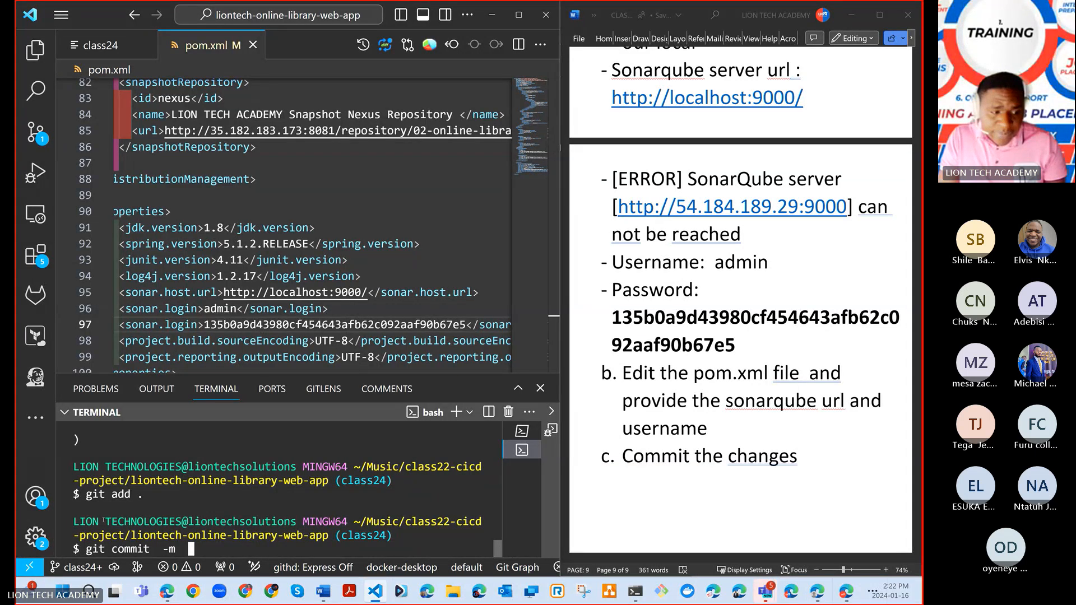
pyautogui.write('  "')
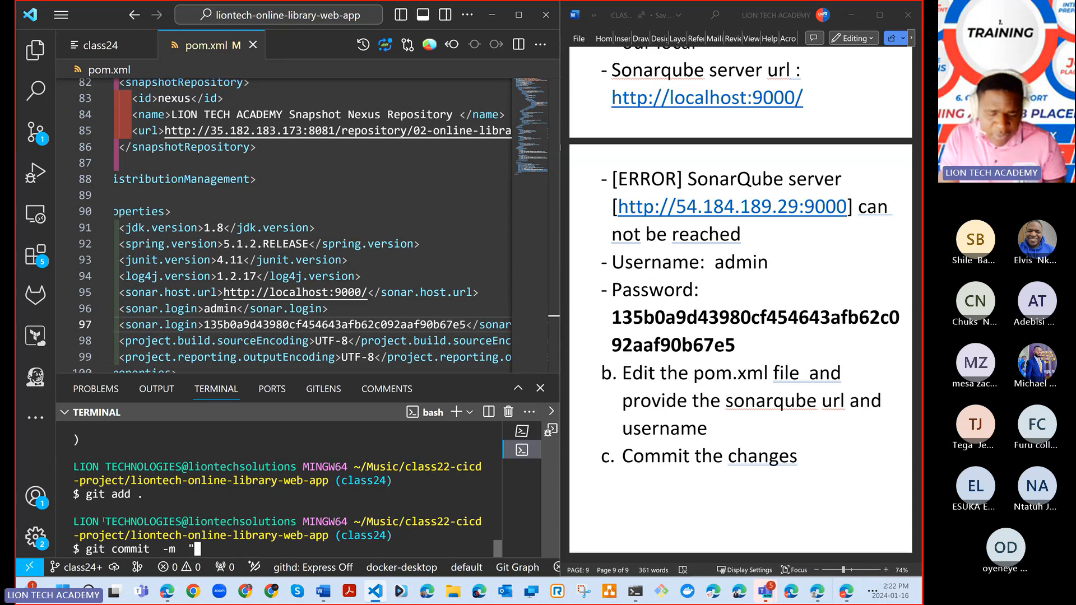
pyautogui.write('fixed so')
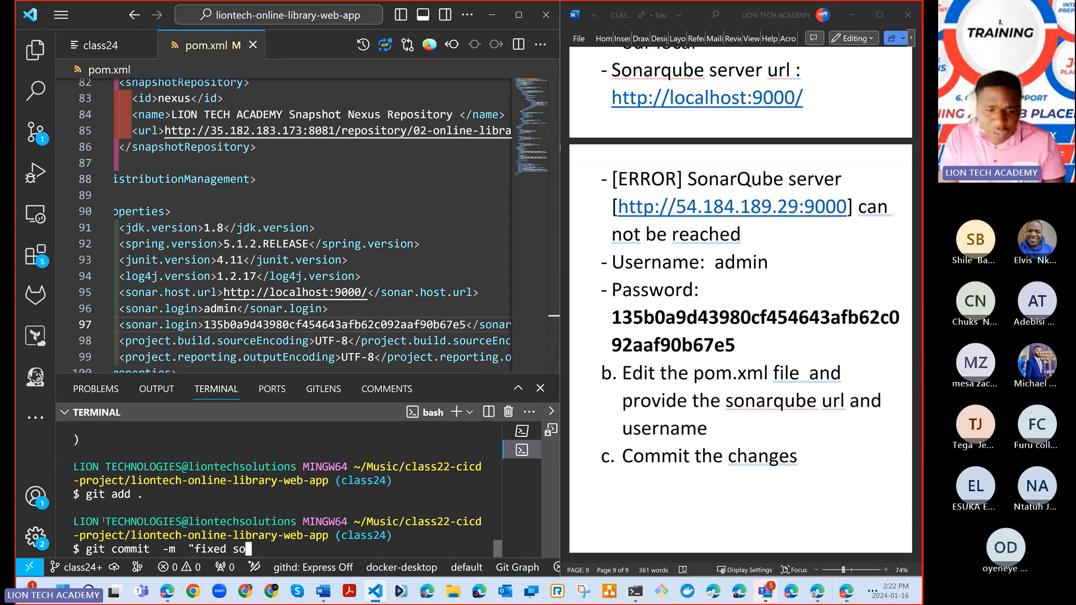
pyautogui.write('narqube ser')
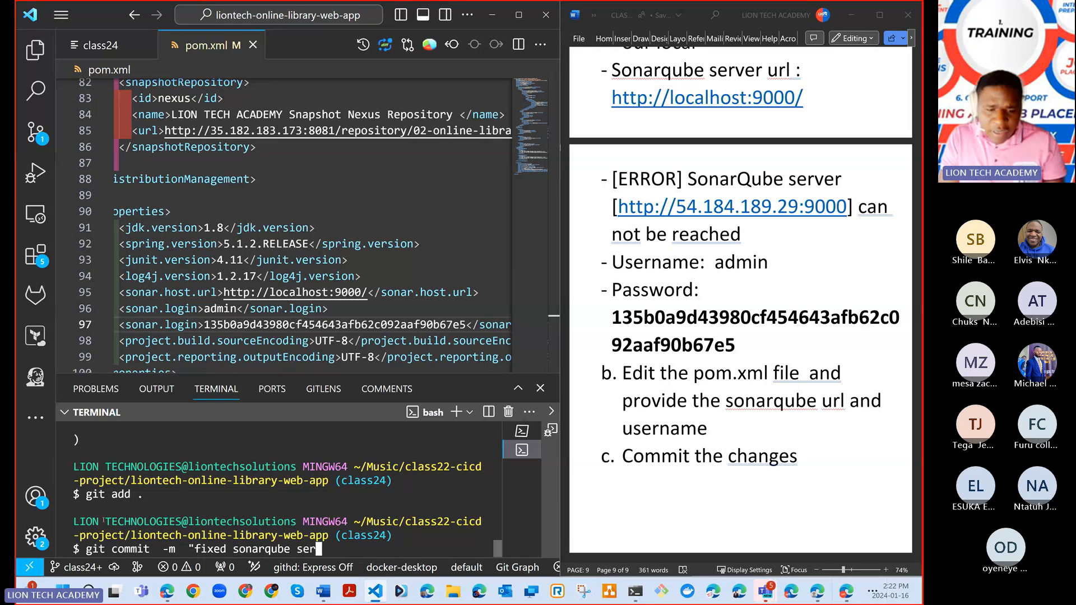
pyautogui.write('ver not')
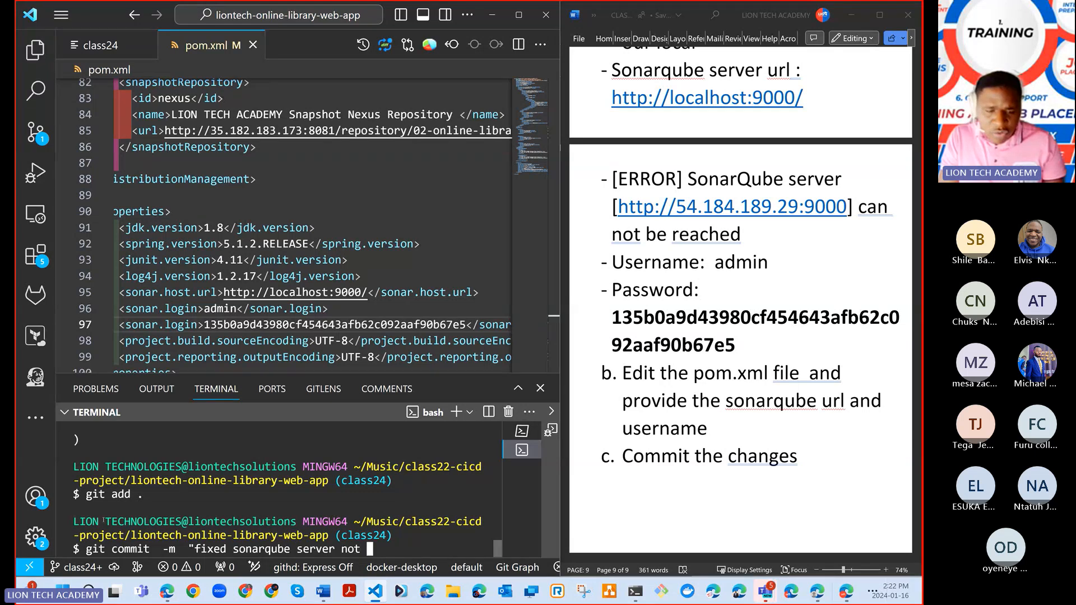
pyautogui.press('BackSpace')
pyautogui.press('BackSpace')
pyautogui.press('BackSpace')
pyautogui.press('BackSpace')
pyautogui.write('cant not')
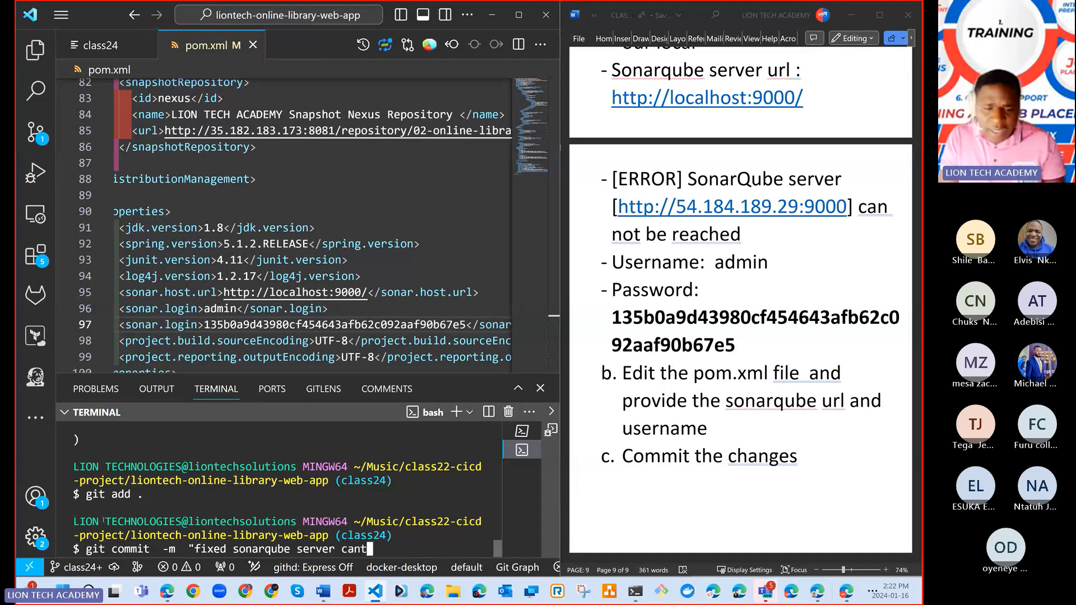
pyautogui.press('BackSpace')
pyautogui.press('BackSpace')
pyautogui.press('BackSpace')
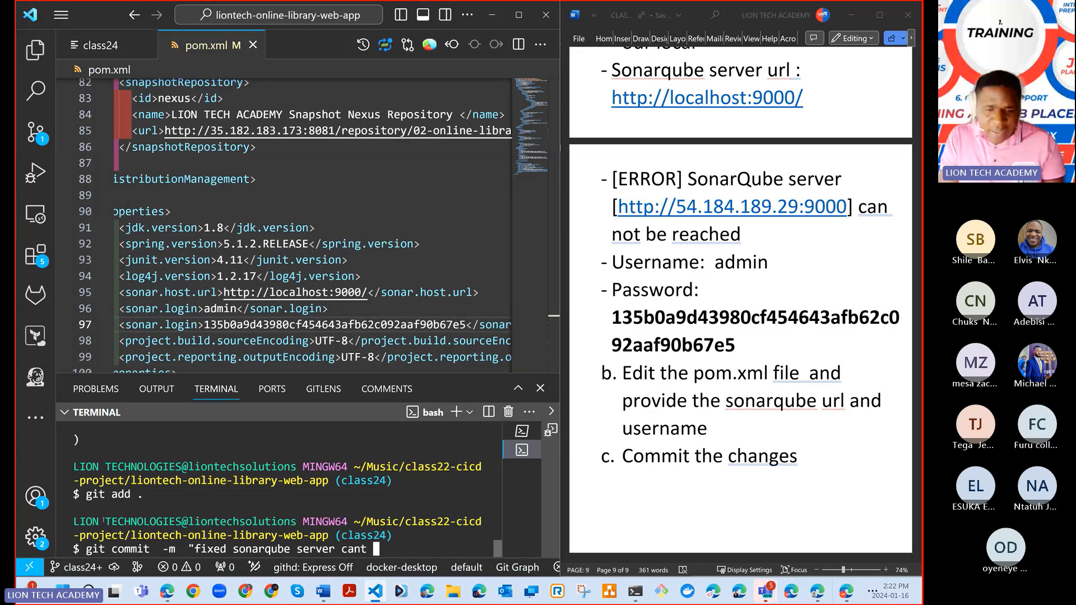
pyautogui.write('be rea')
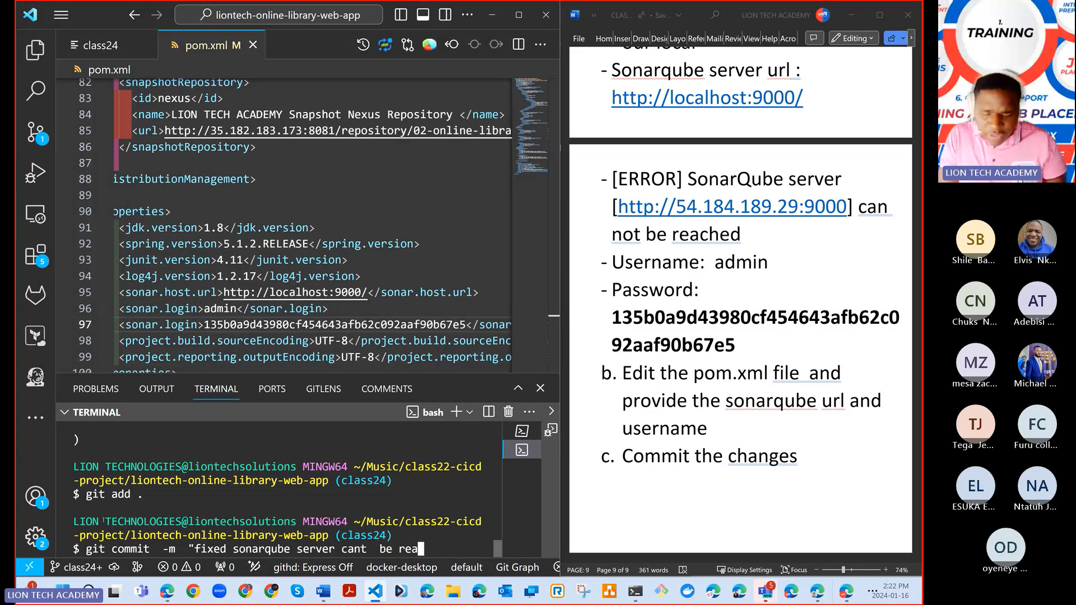
pyautogui.write('ched"')
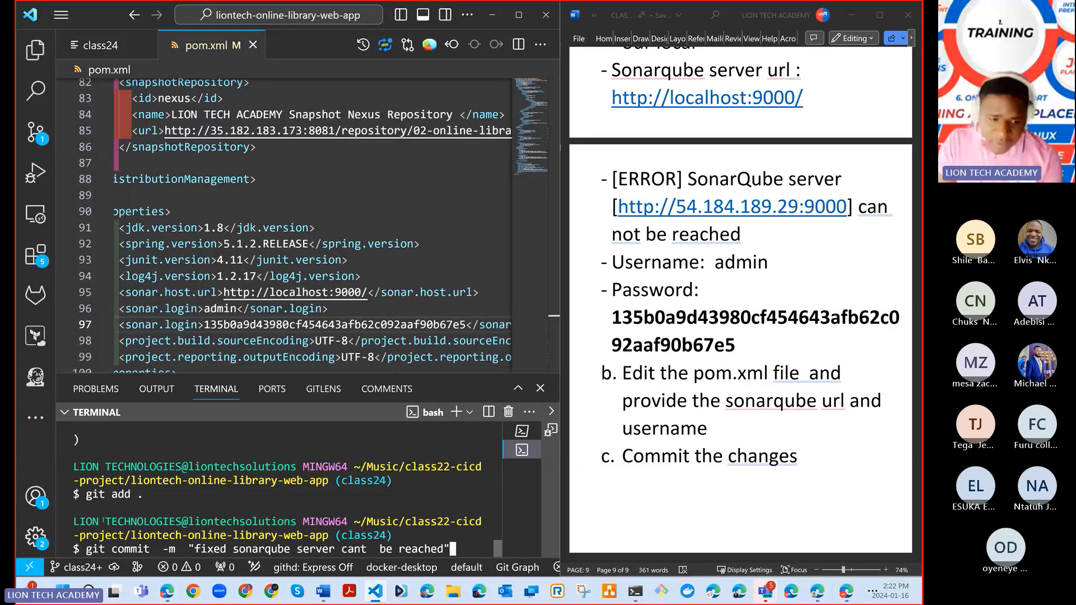
pyautogui.press('Return')
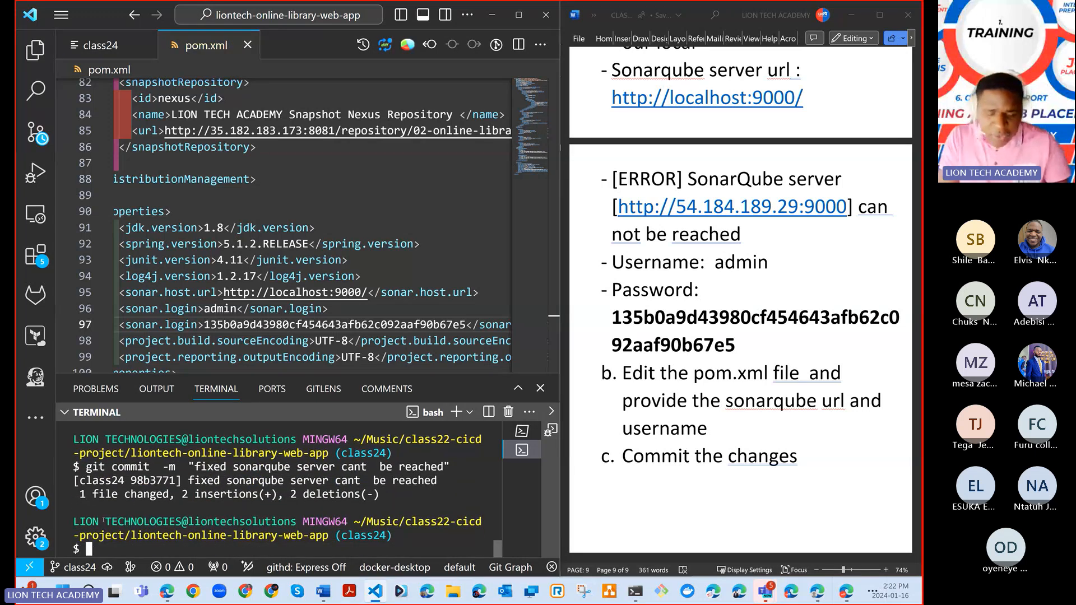
# Step: Push the commit to origin class24 and make the terminal panel taller
pyautogui.write('git push')
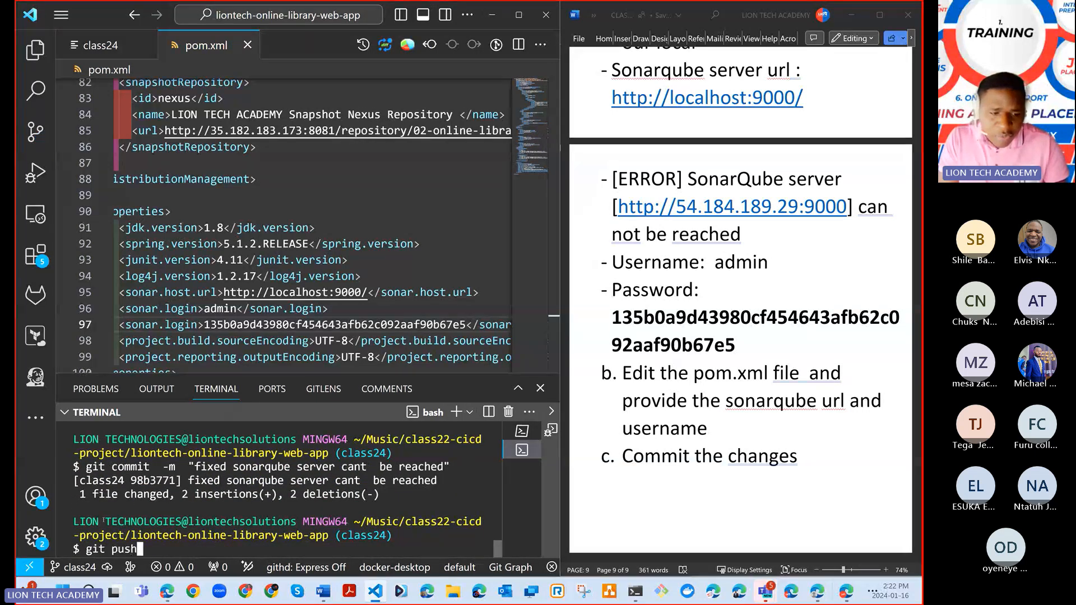
pyautogui.write(' origin  cla')
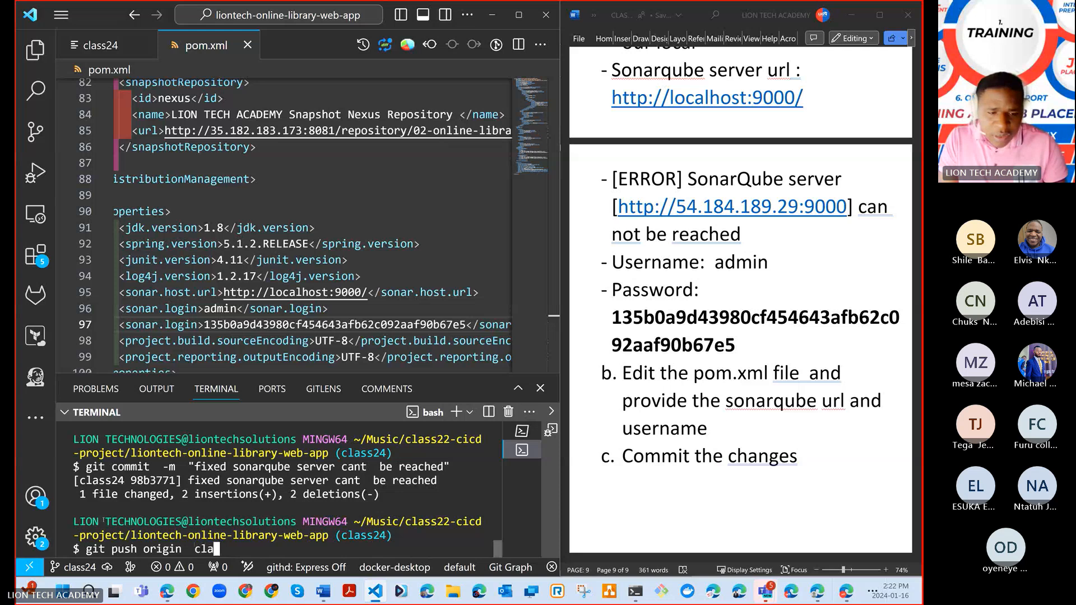
pyautogui.write('ss24')
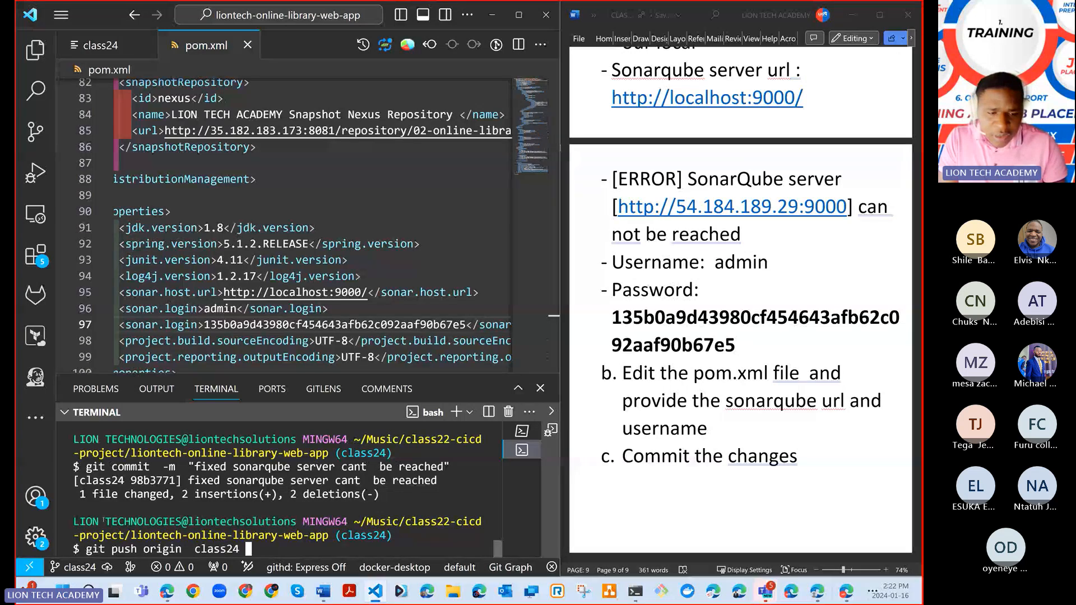
pyautogui.press('Return')
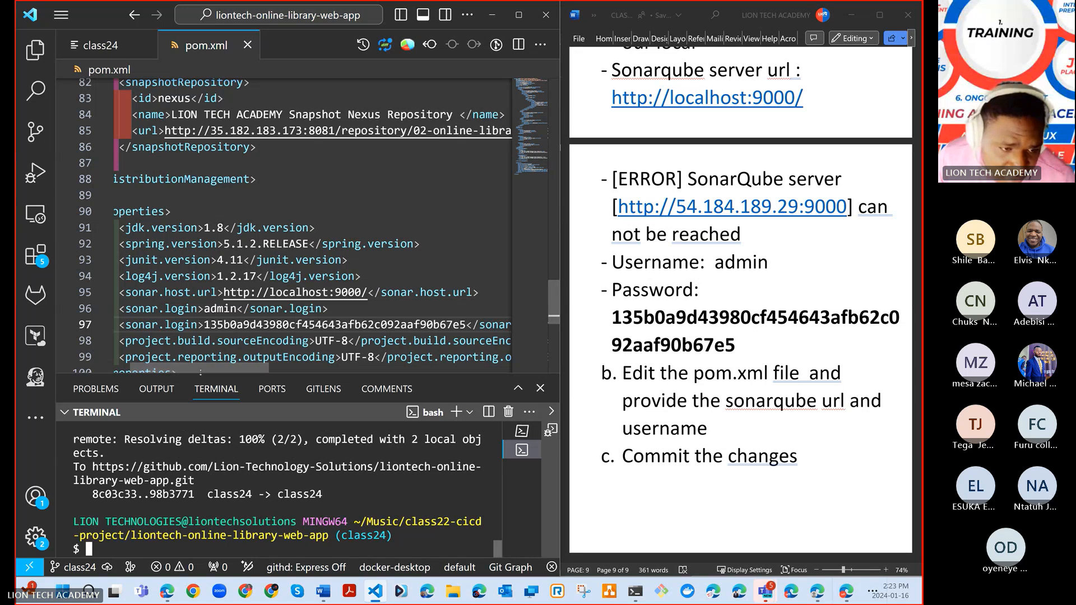
pyautogui.moveTo(199, 372); pyautogui.dragTo(199, 184)
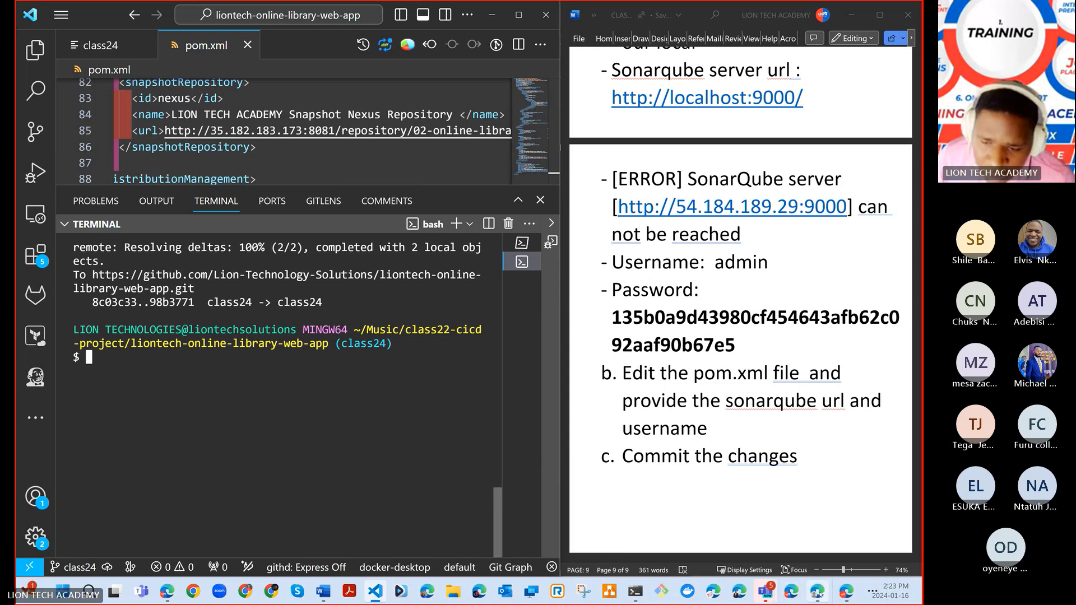
# Step: Return from the build console output to the online-book-store-v2 job page showing failed build #8
pyautogui.moveTo(817, 591)
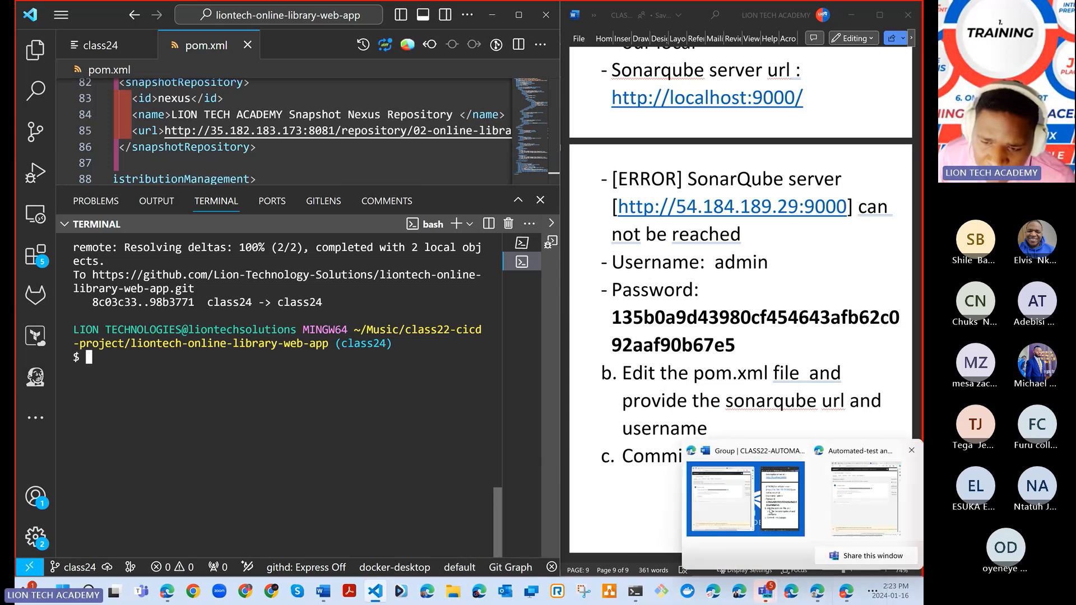
pyautogui.click(725, 502)
pyautogui.click(90, 14)
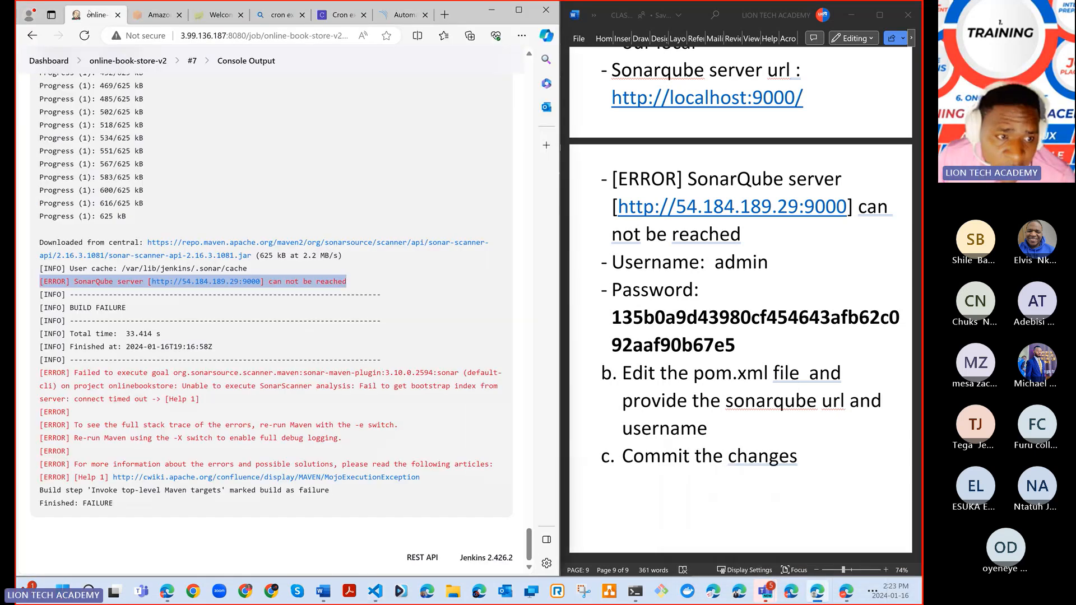
pyautogui.scroll(15, 128, 65)
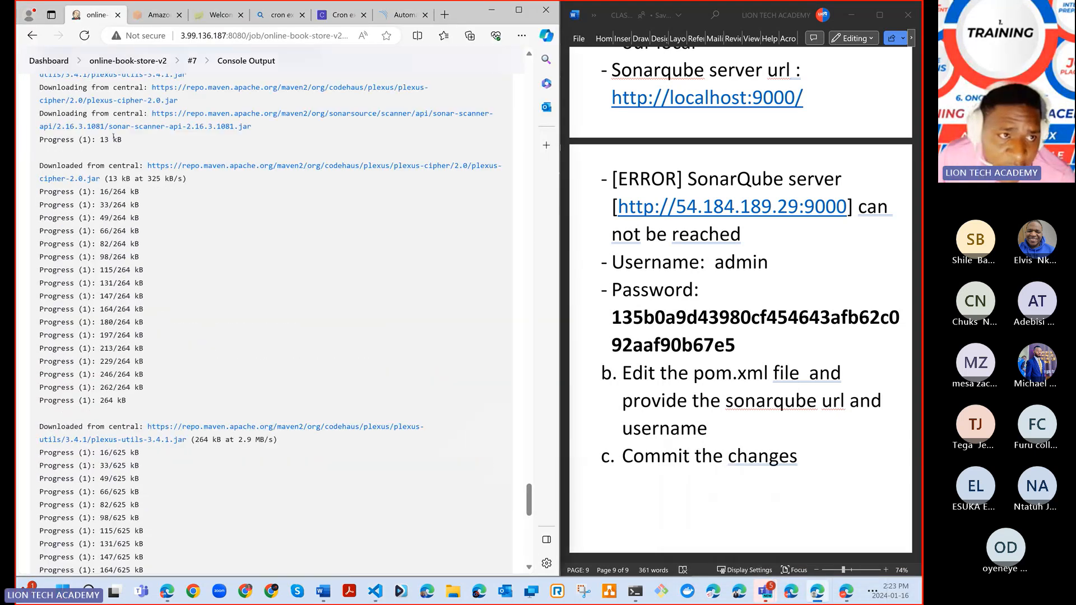
pyautogui.click(128, 62)
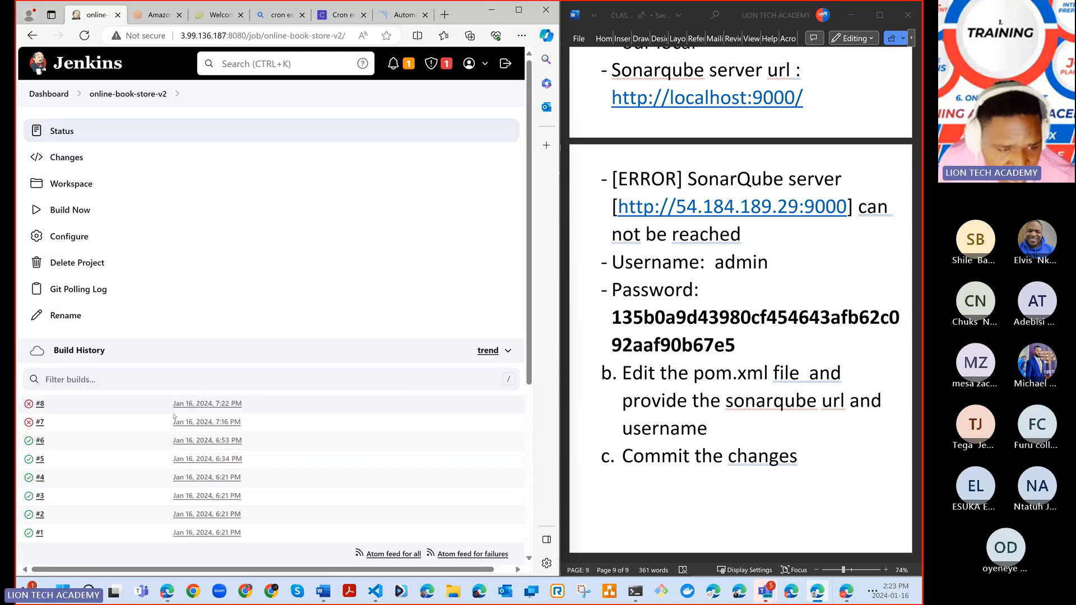
# Step: Open build #8's console output and highlight the class24 branch line in the log
pyautogui.click(250, 405)
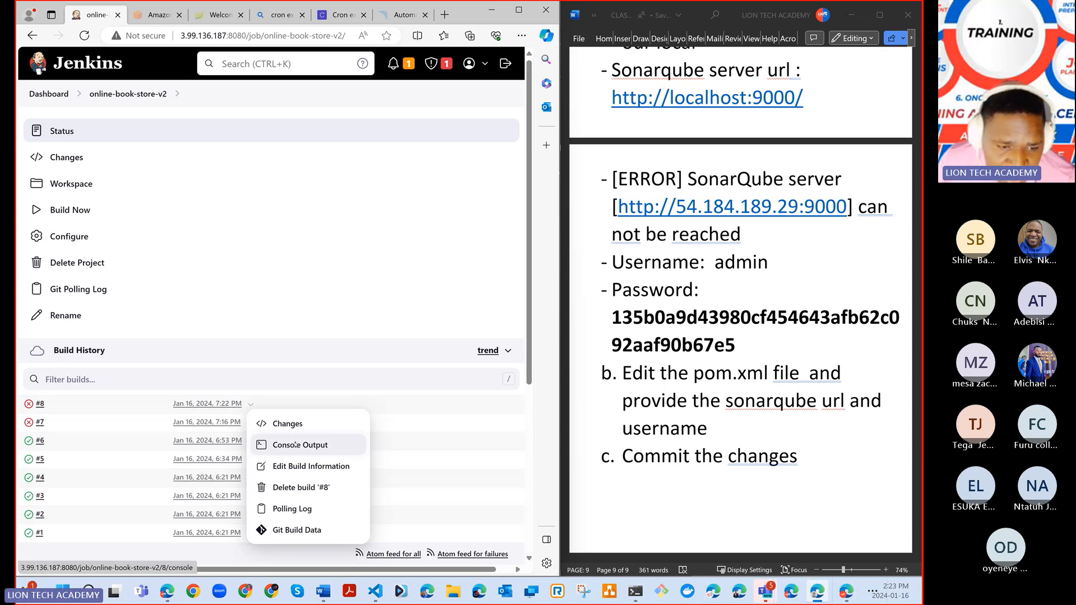
pyautogui.click(295, 444)
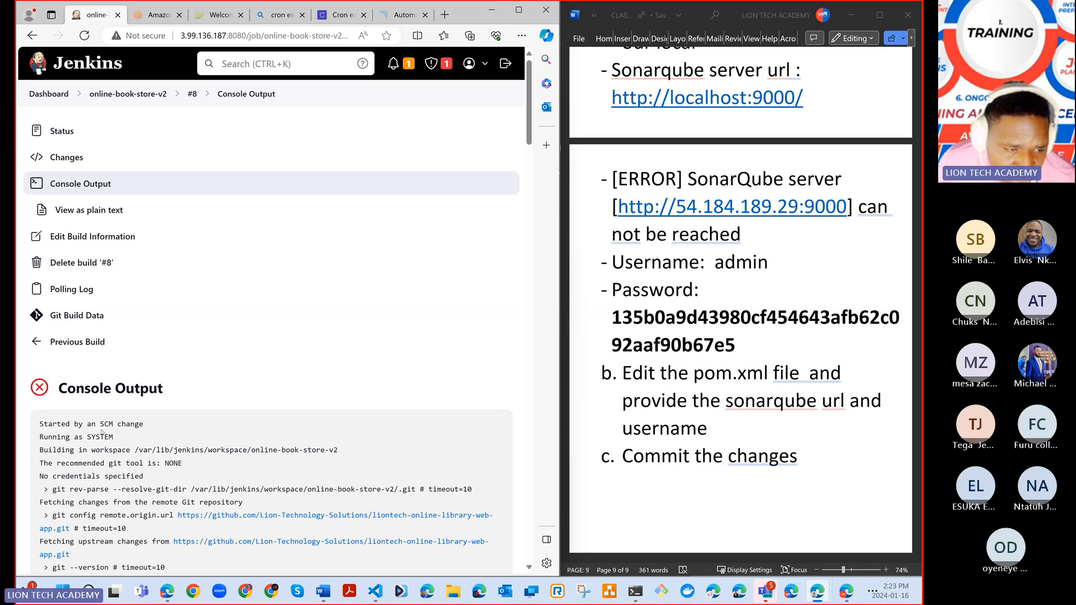
pyautogui.scroll(-3, 95, 392)
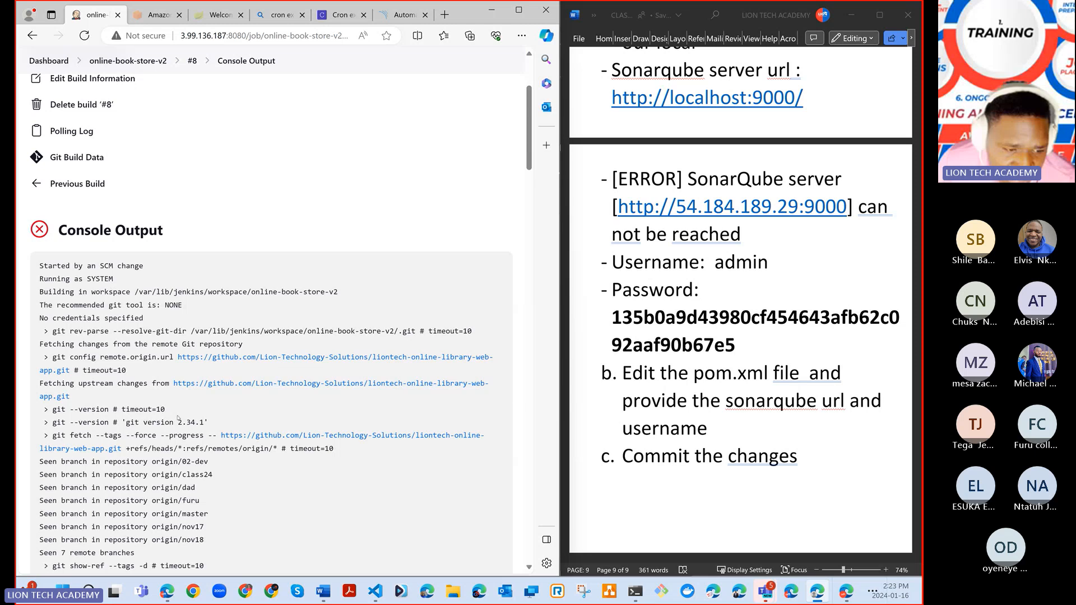
pyautogui.scroll(-5, 185, 398)
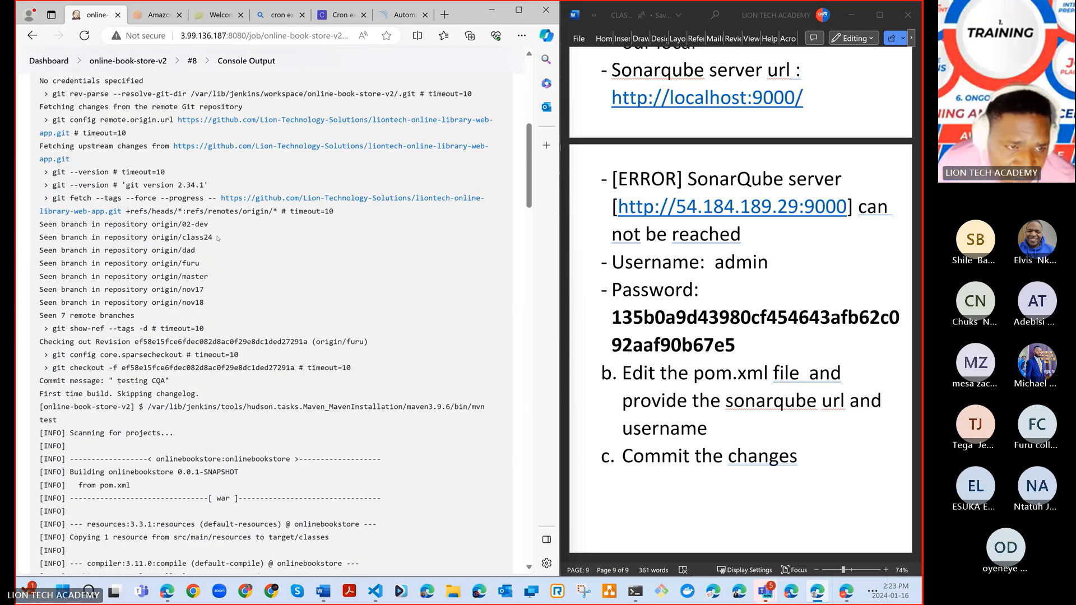
pyautogui.moveTo(218, 238); pyautogui.dragTo(183, 241)
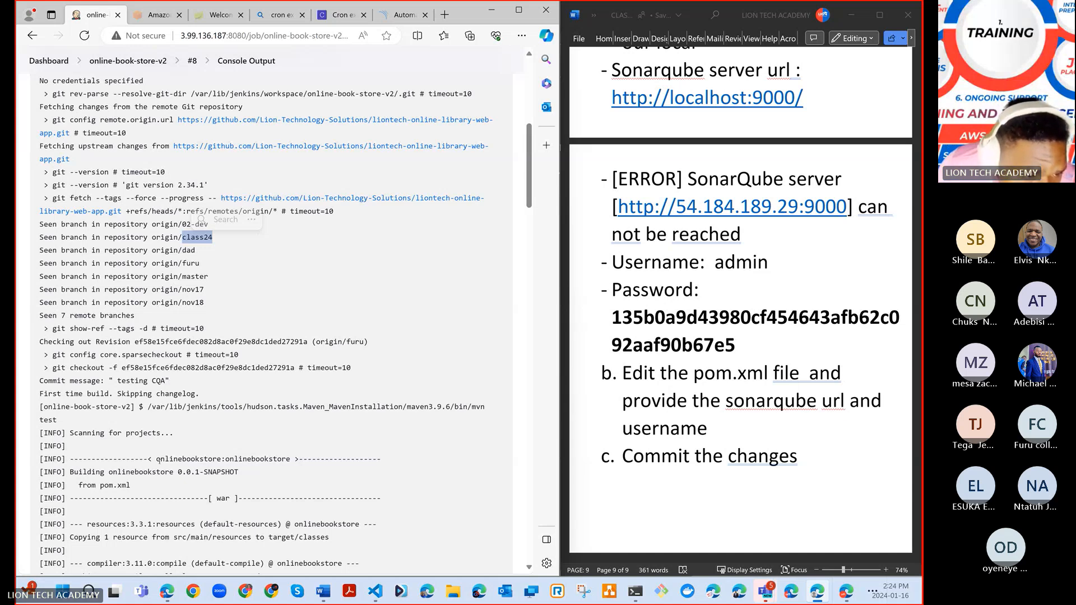
pyautogui.scroll(-2, 138, 396)
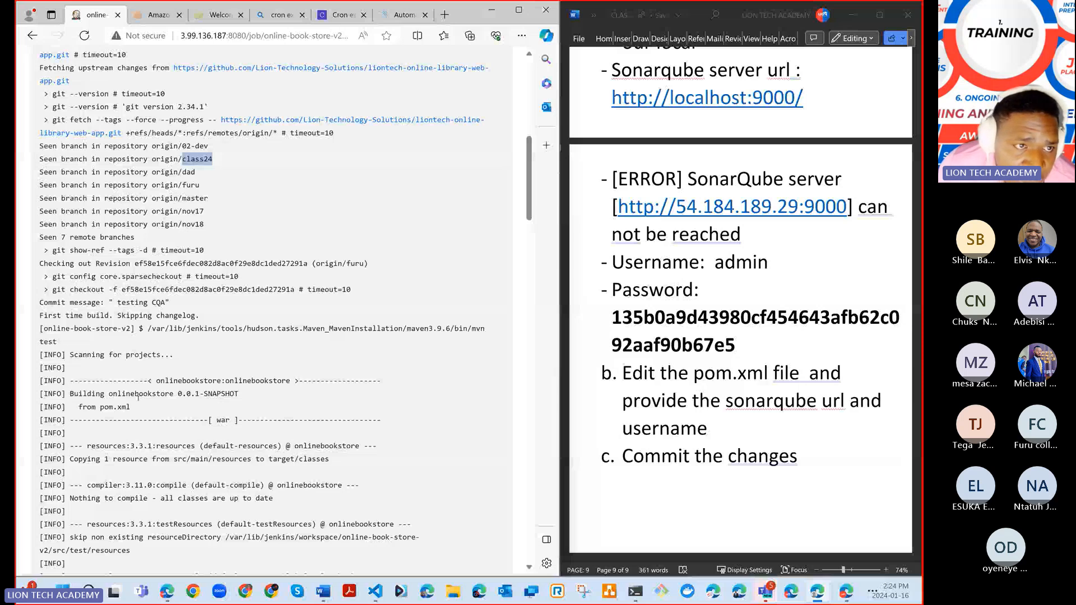
pyautogui.scroll(10, 152, 96)
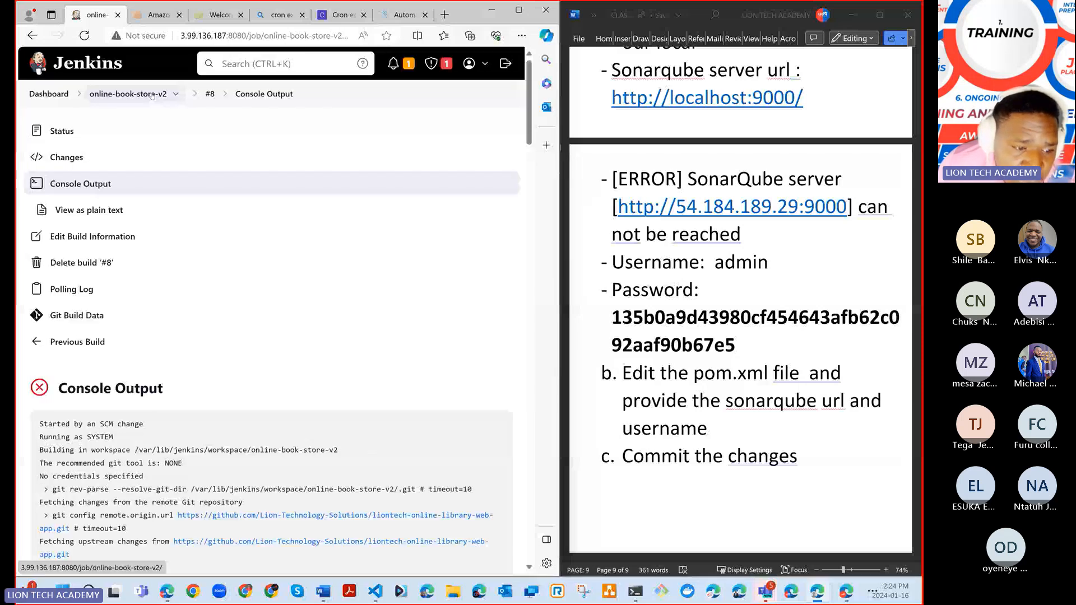
# Step: Open build #9's console output and read to the end, where localhost:9000 refuses the connection
pyautogui.click(152, 96)
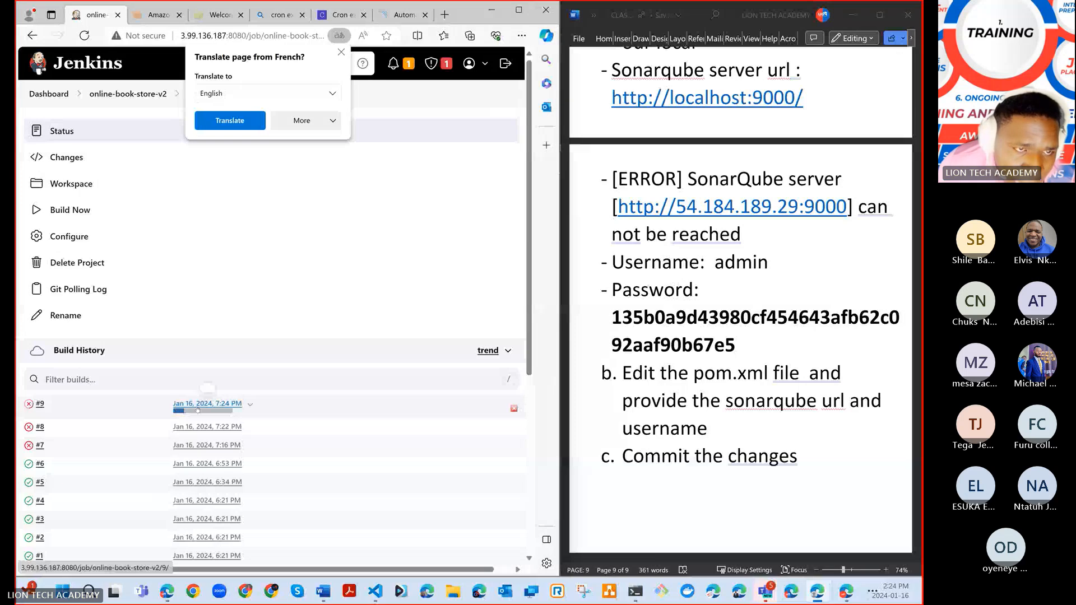
pyautogui.click(248, 406)
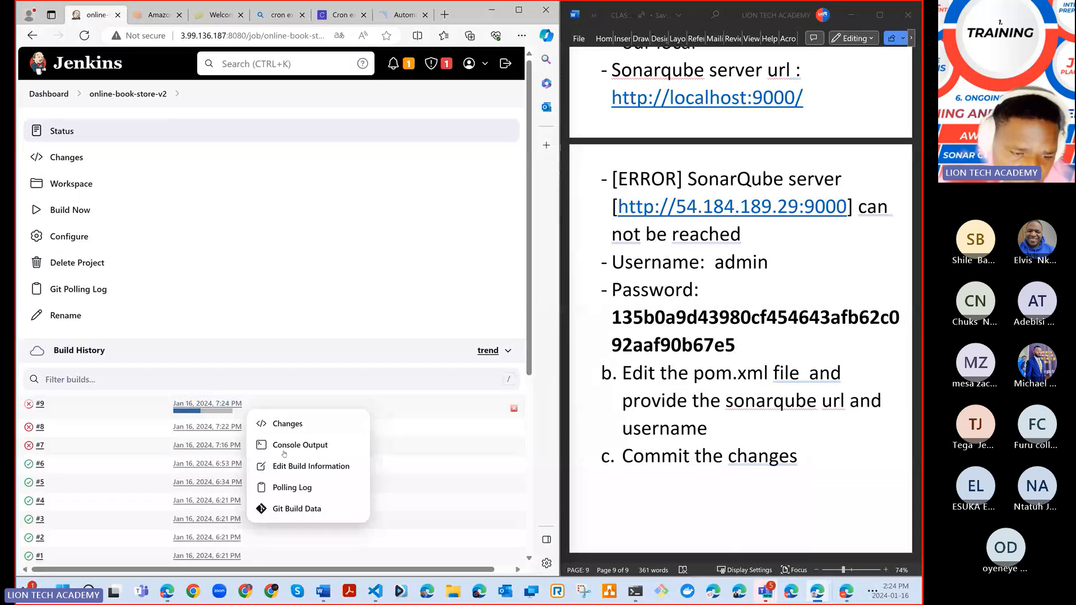
pyautogui.click(289, 446)
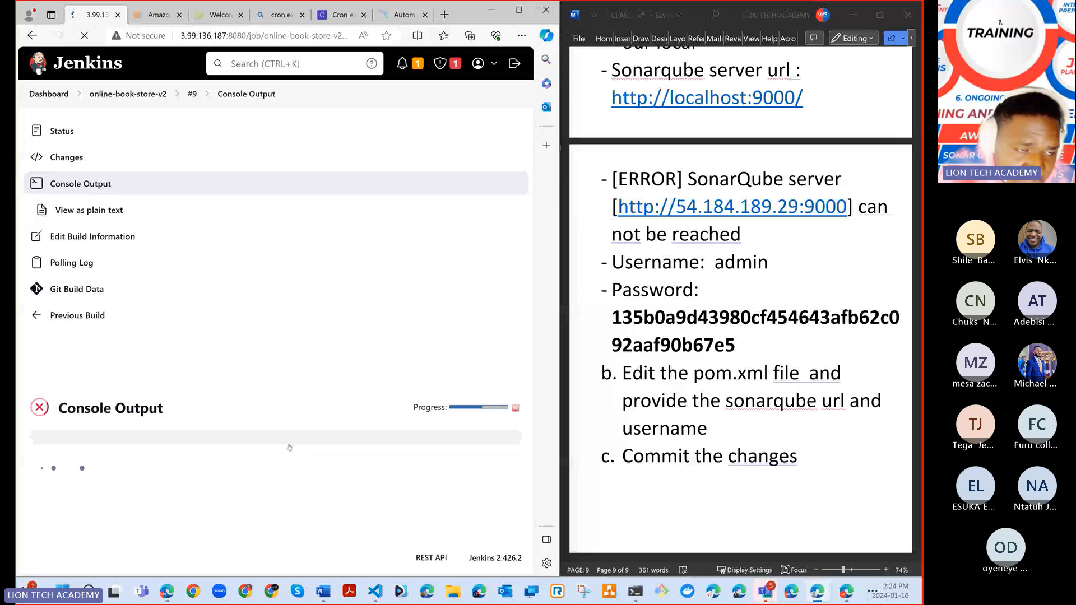
pyautogui.scroll(10, 223, 404)
pyautogui.scroll(-3, 223, 405)
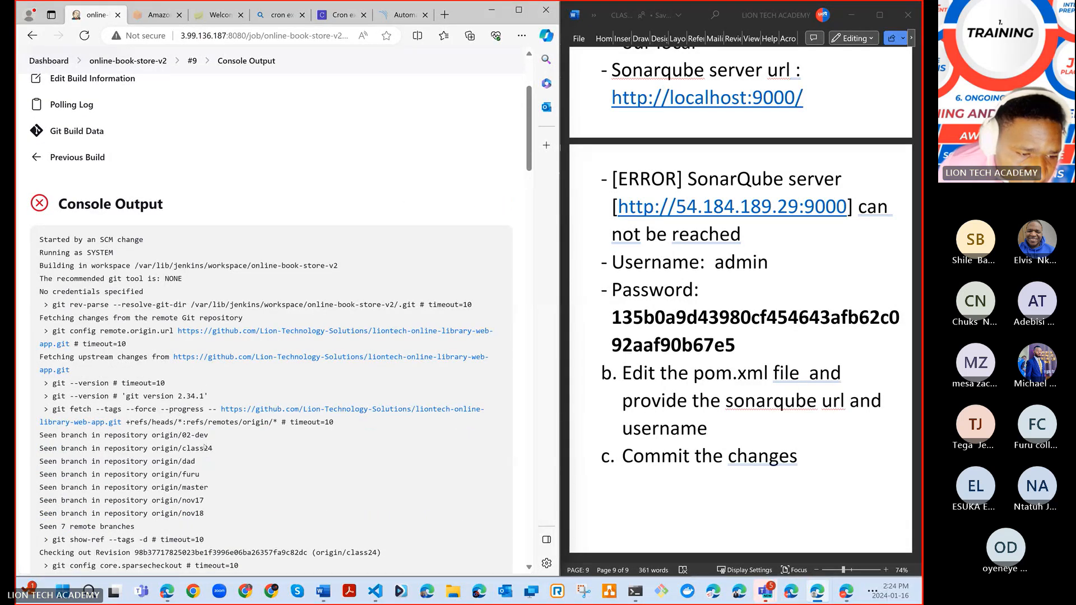
pyautogui.scroll(-7, 204, 448)
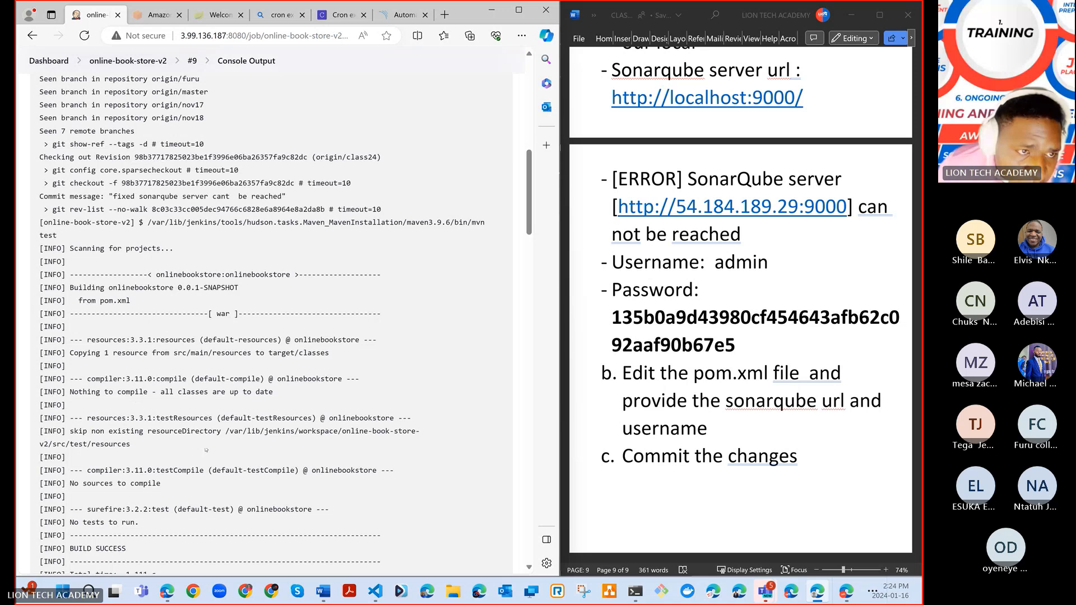
pyautogui.scroll(-7, 211, 432)
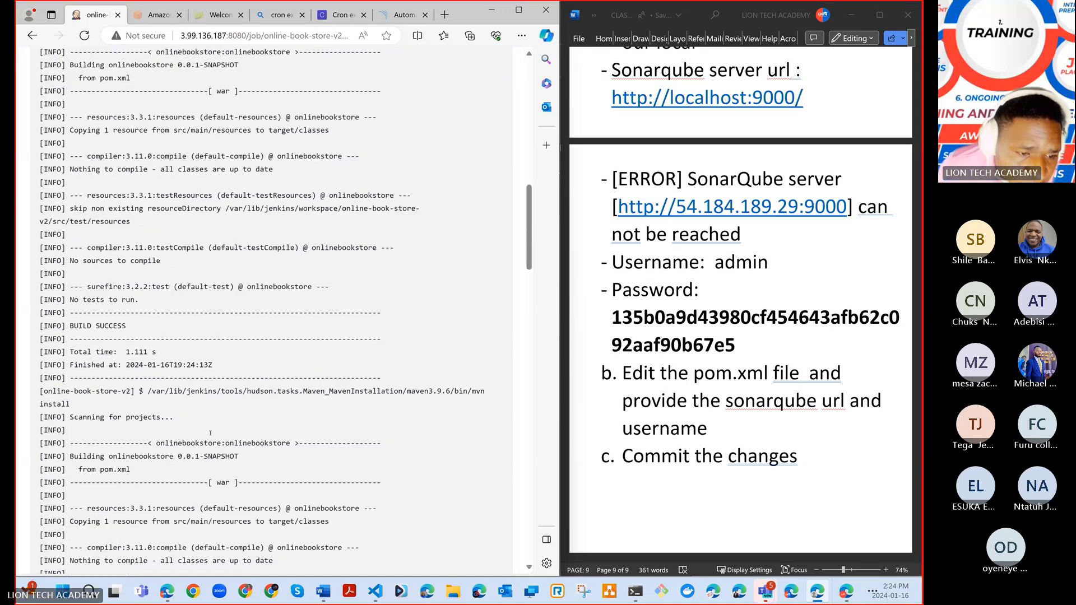
pyautogui.scroll(-18, 210, 432)
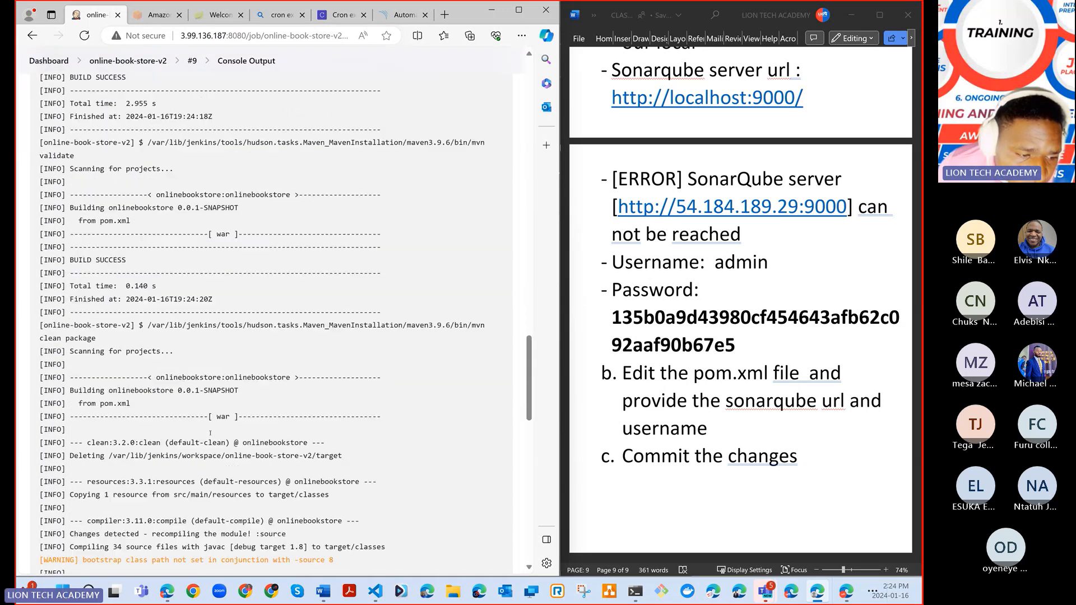
pyautogui.scroll(-10, 211, 443)
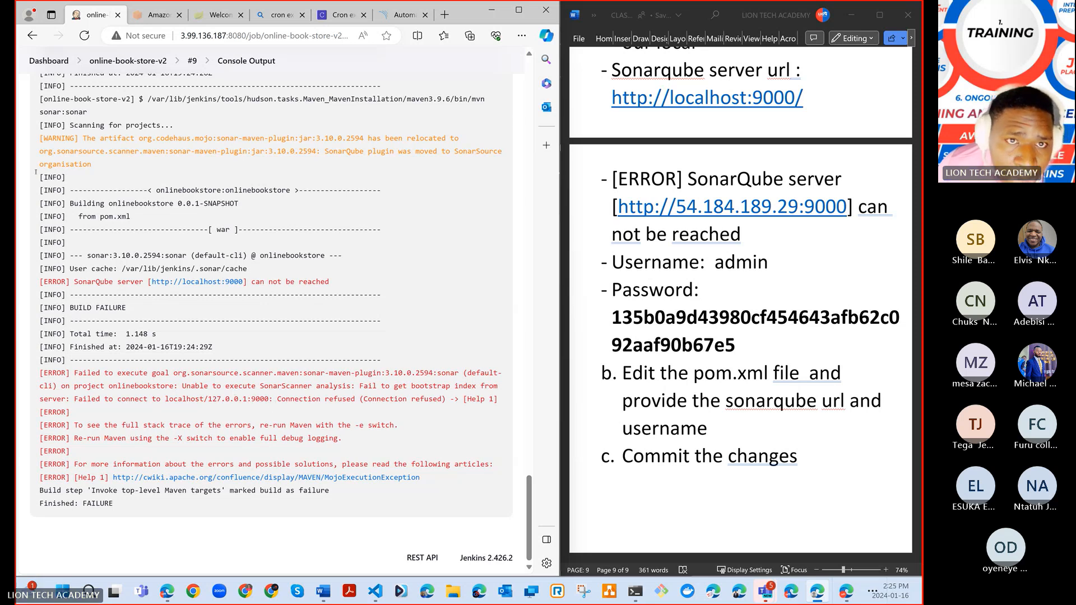
# Step: Maximize the browser on the SonarQube project page and continue past the Automated-test token
pyautogui.click(399, 15)
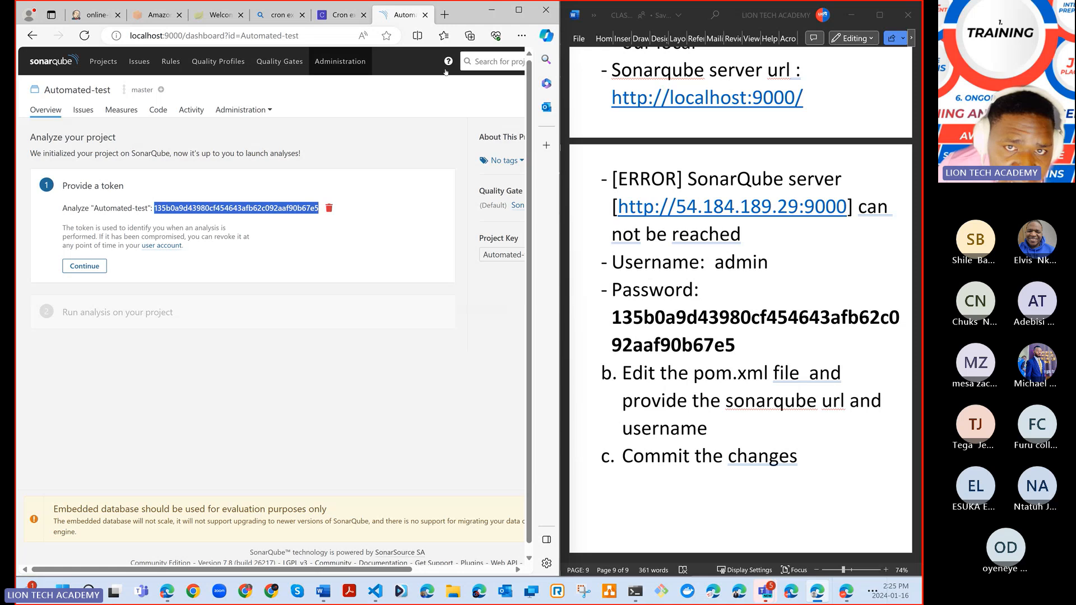
pyautogui.click(518, 10)
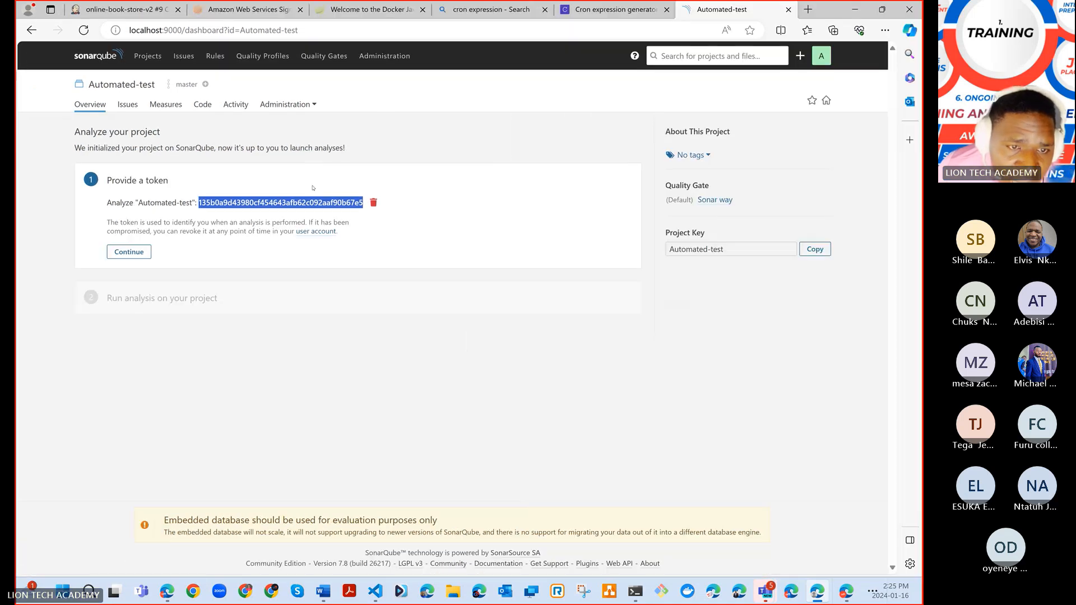
pyautogui.click(344, 340)
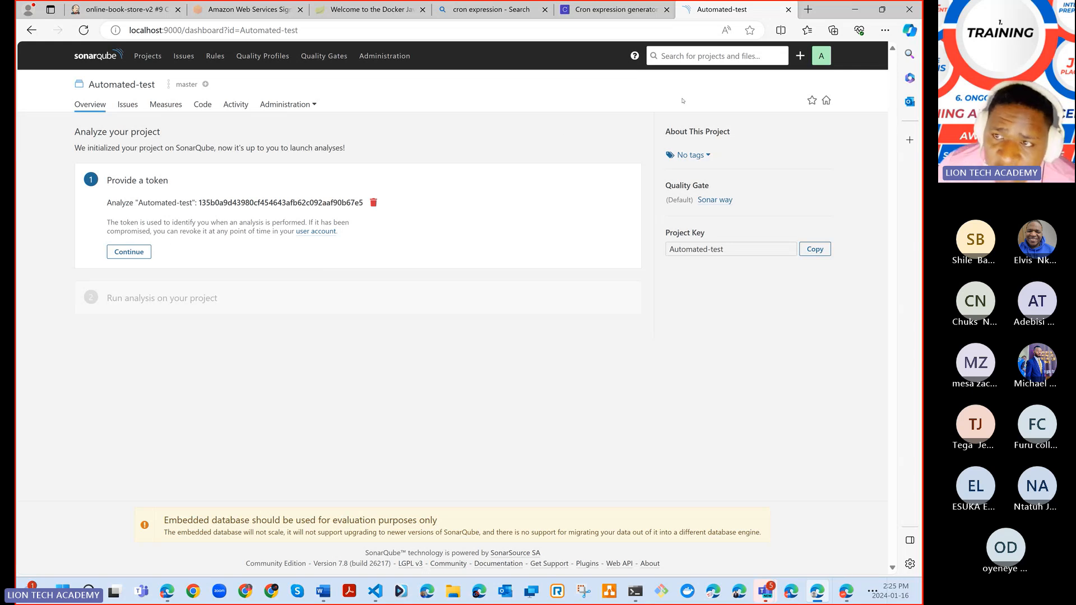
pyautogui.click(820, 58)
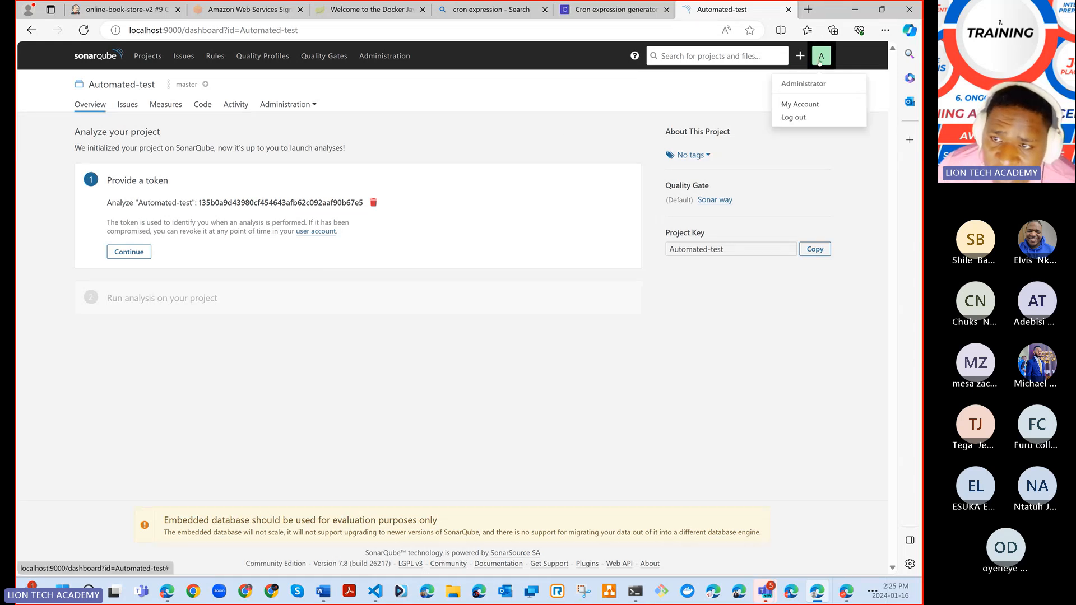
pyautogui.click(119, 253)
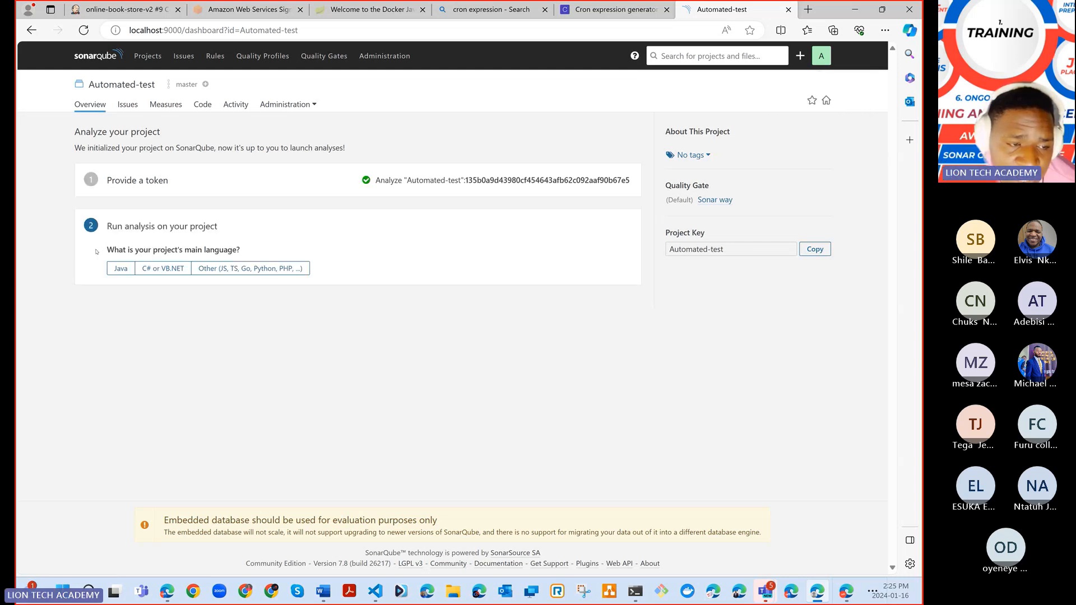
# Step: Choose Java and Maven to display the localhost:9000 Maven analysis command
pyautogui.click(115, 270)
pyautogui.click(124, 315)
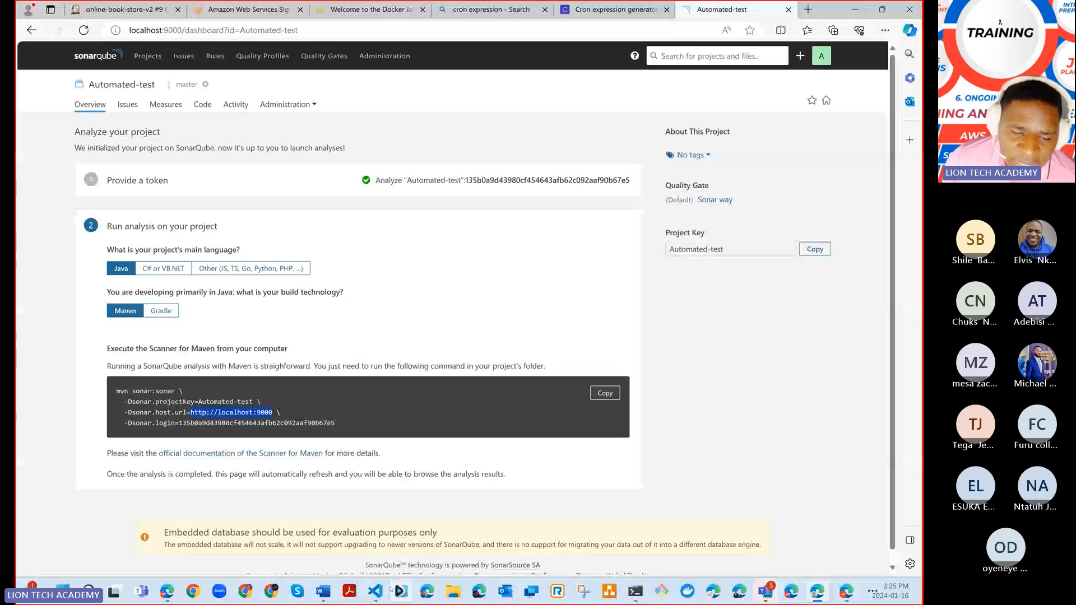
pyautogui.moveTo(374, 591)
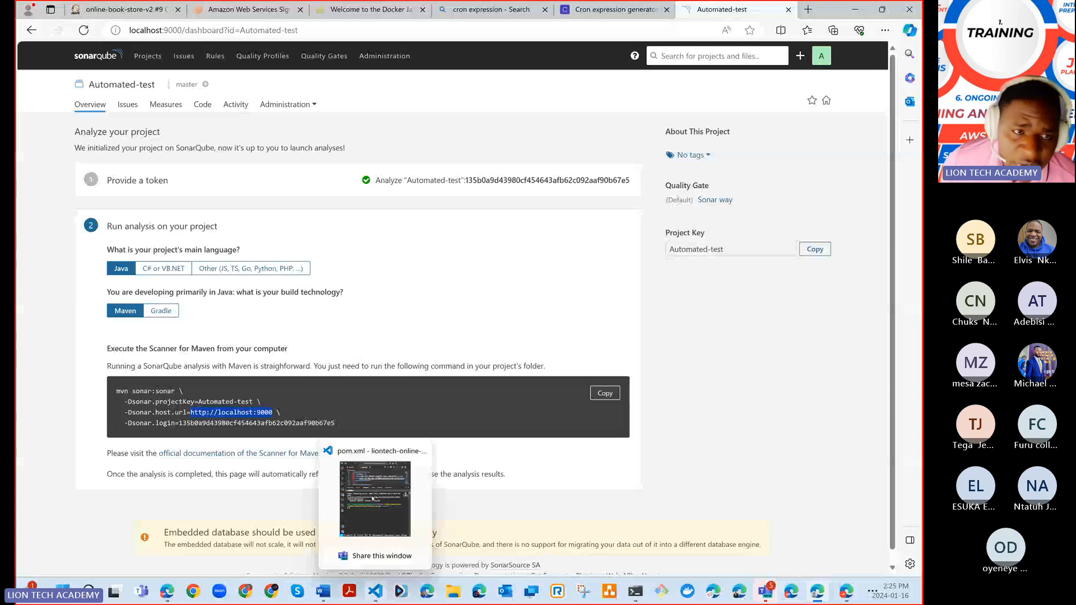
pyautogui.click(373, 498)
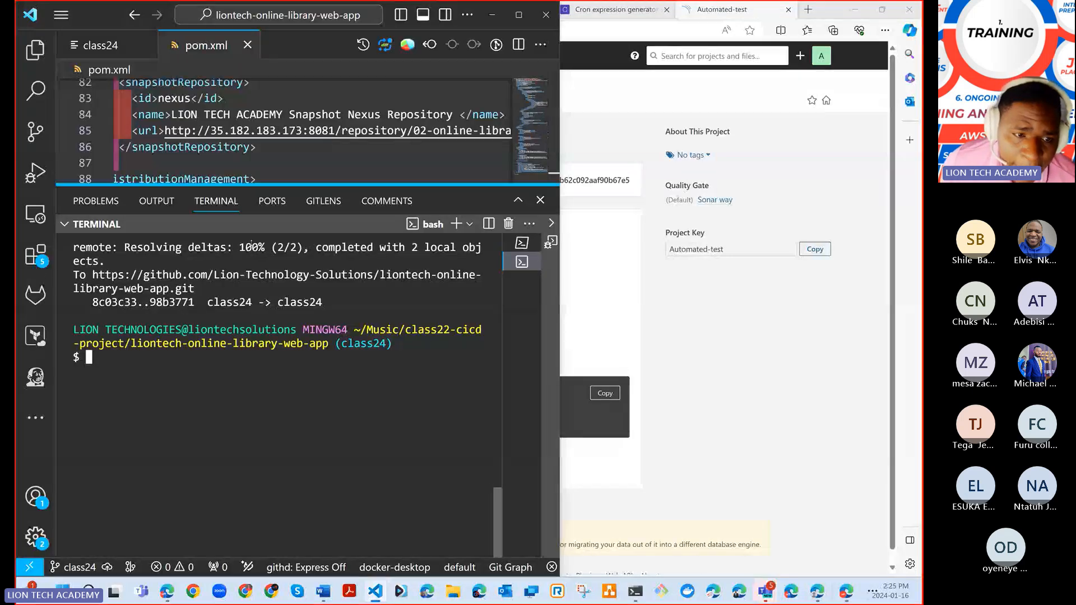
# Step: Enlarge the editor and retype the trailing slash of the localhost:9000 URL on line 95
pyautogui.moveTo(274, 185); pyautogui.dragTo(246, 455)
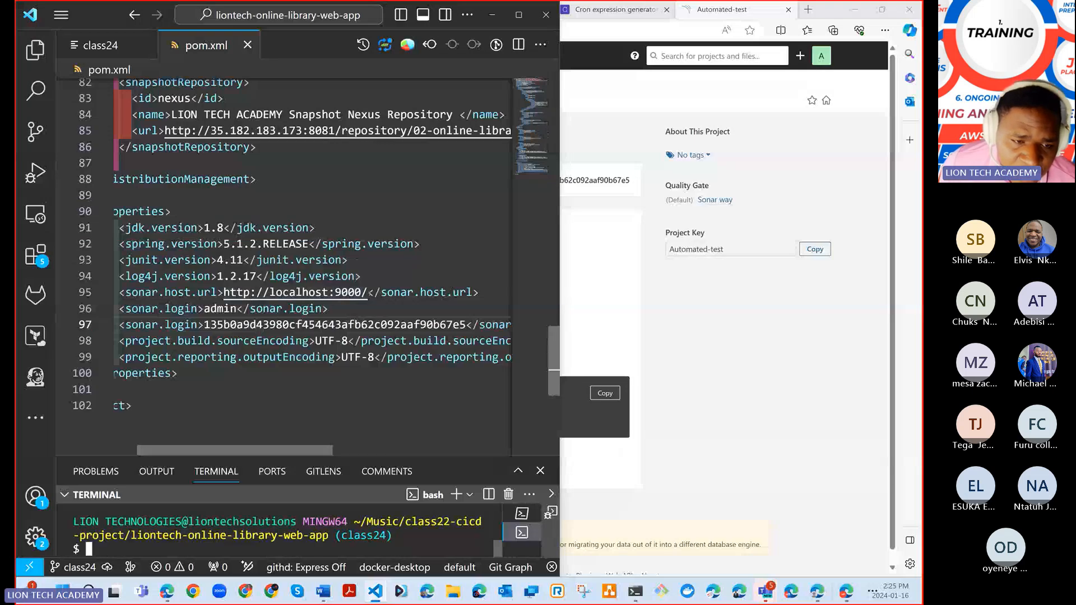
pyautogui.moveTo(367, 291); pyautogui.dragTo(223, 292)
pyautogui.press('Right')
pyautogui.press('BackSpace')
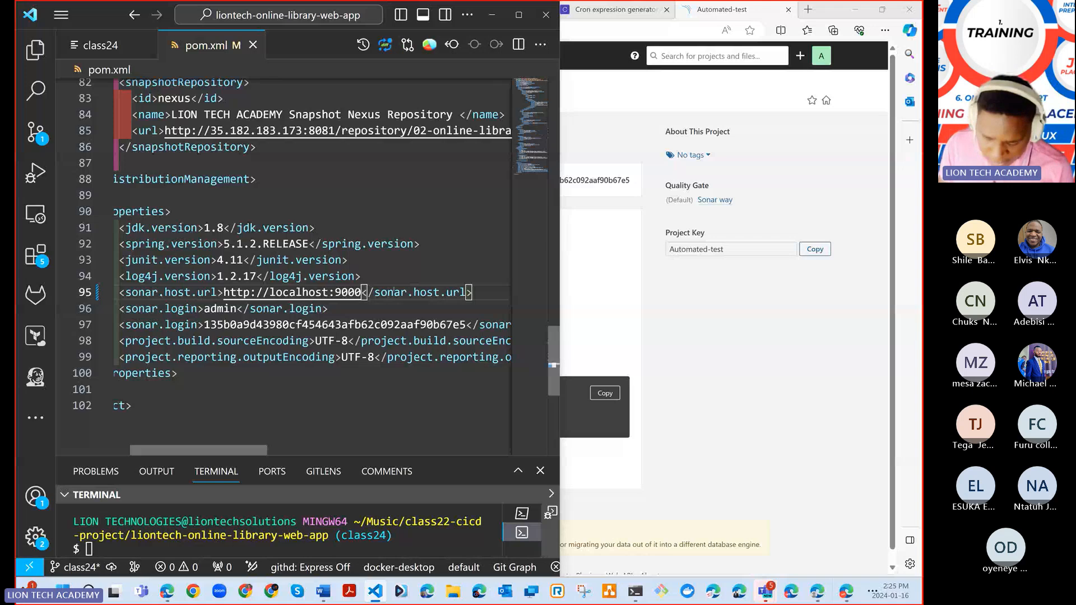
pyautogui.write('/')
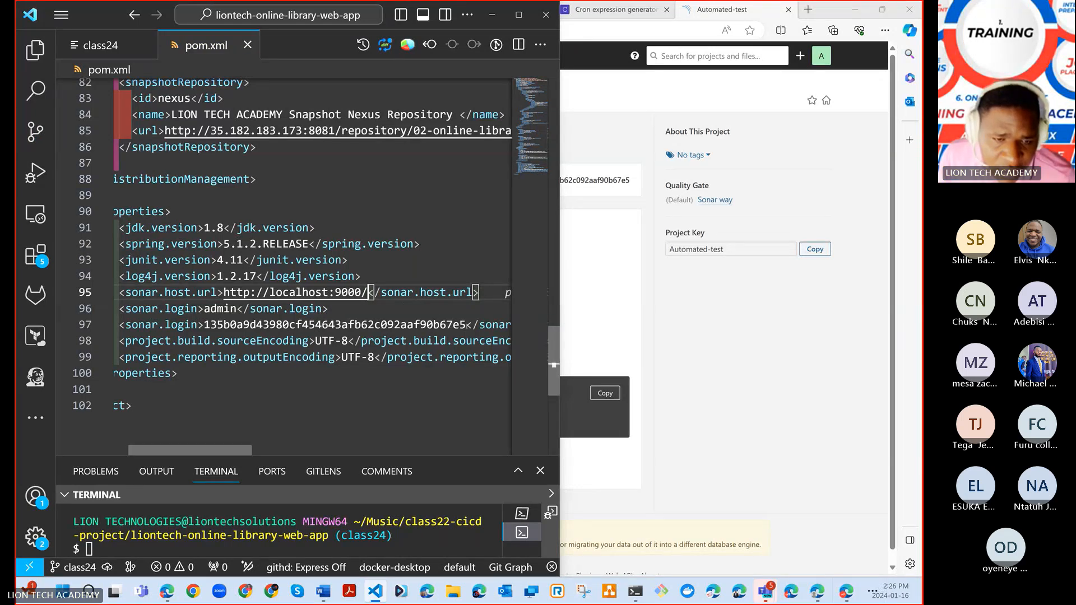
# Step: Replace the token in the second sonar.login on line 97 with admin
pyautogui.moveTo(465, 324); pyautogui.dragTo(204, 324)
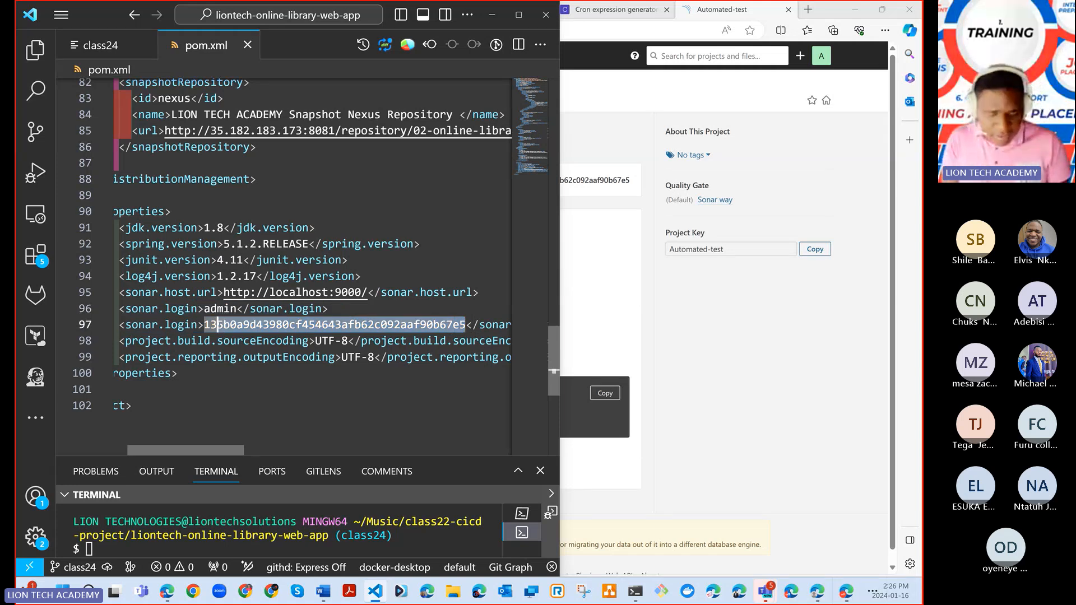
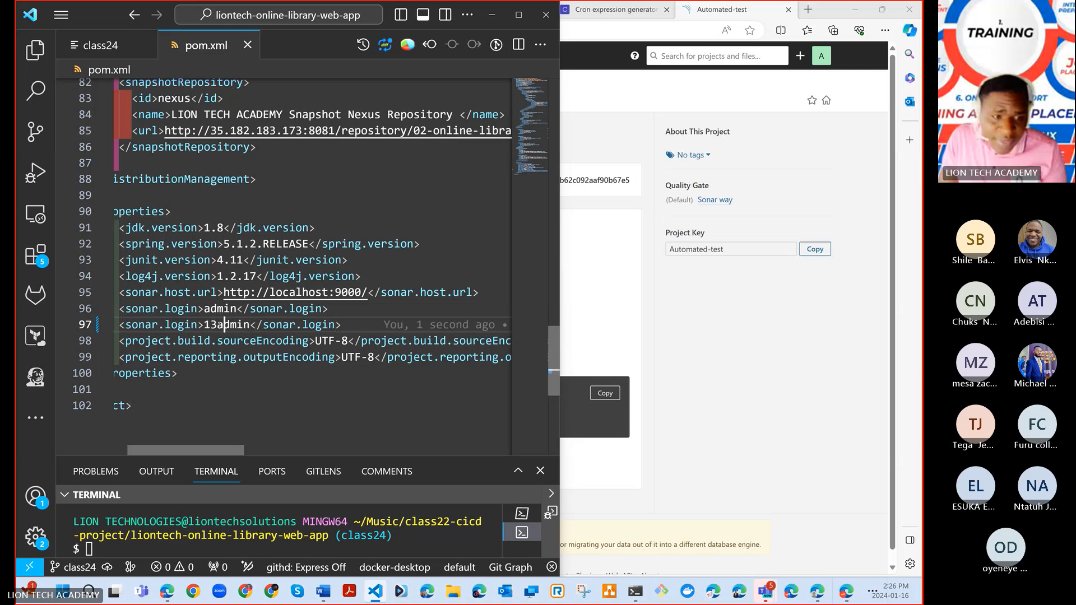
pyautogui.press('BackSpace')
pyautogui.press('BackSpace')
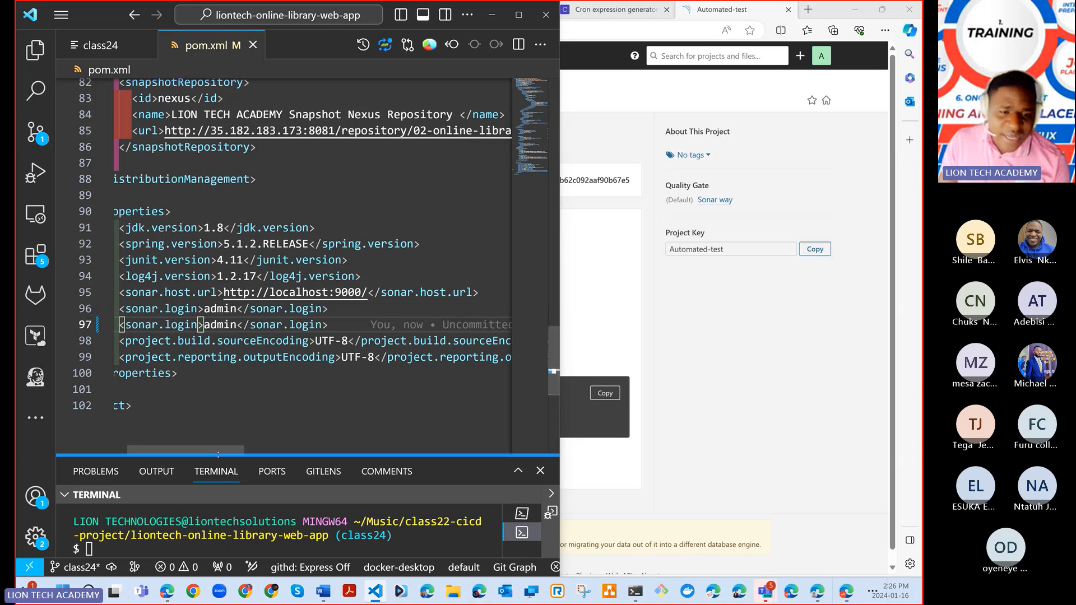
pyautogui.moveTo(219, 454); pyautogui.dragTo(218, 193)
# Step: Check git status, stage all changes and commit them as "fixing sonarqube-jenkins build failure"
pyautogui.click(139, 315)
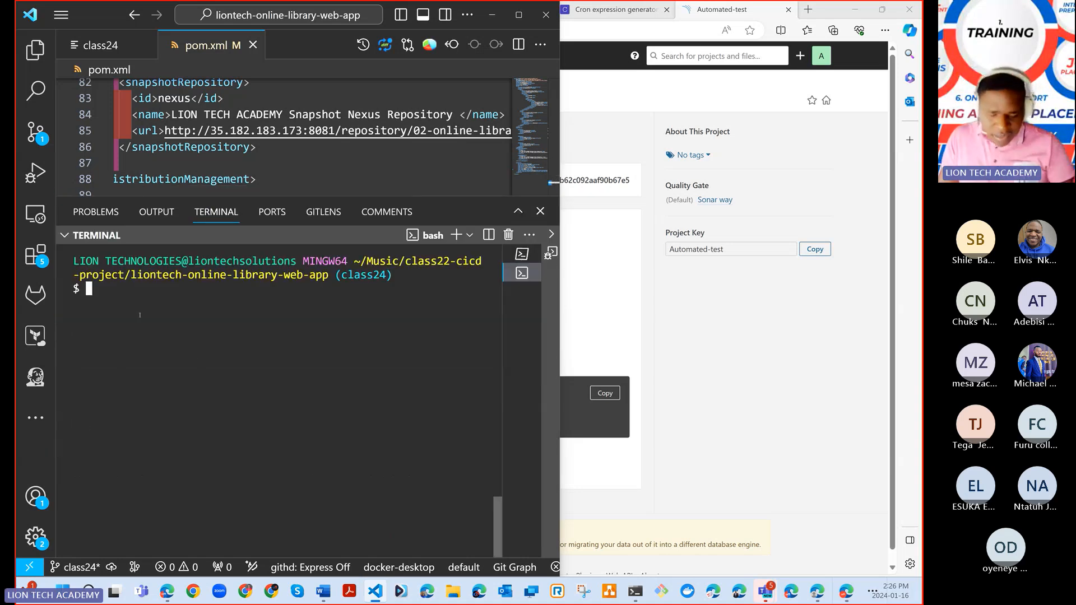
pyautogui.write('git status')
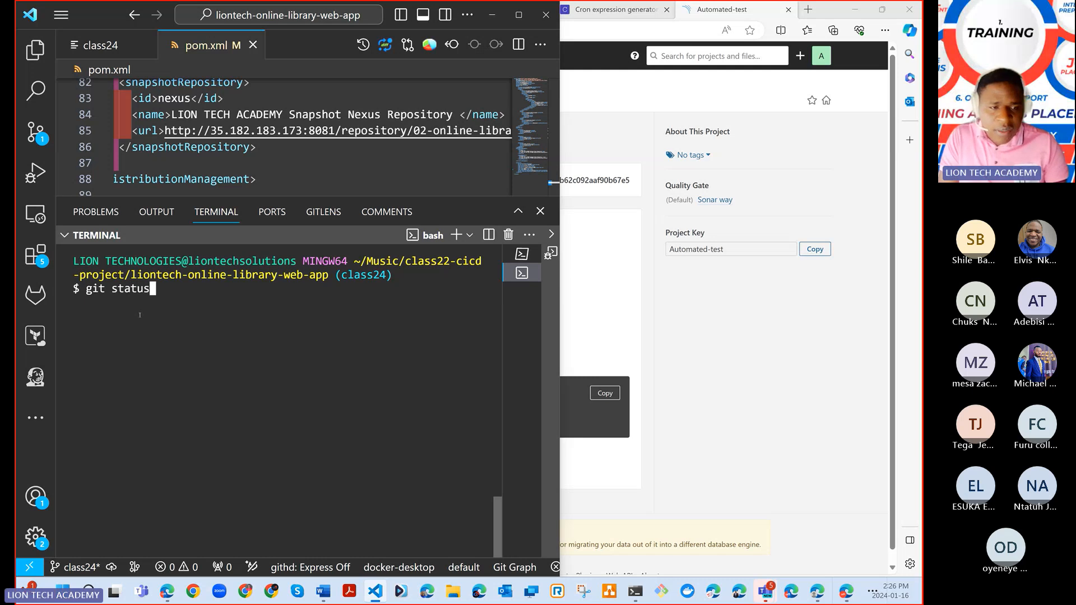
pyautogui.press('Return')
pyautogui.write('gi')
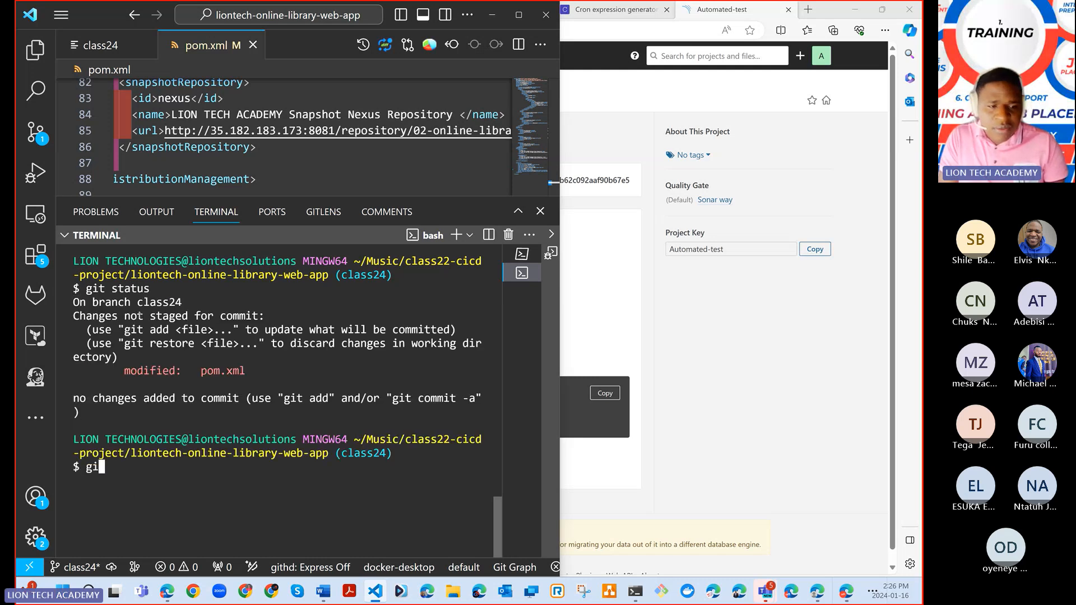
pyautogui.write('t add ')
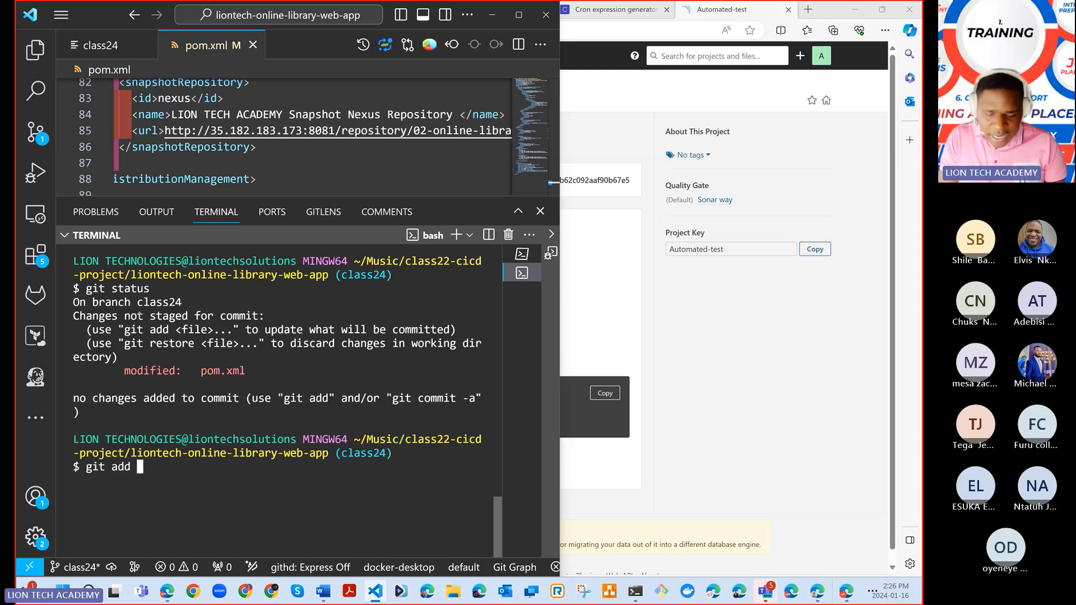
pyautogui.write('.')
pyautogui.press('Return')
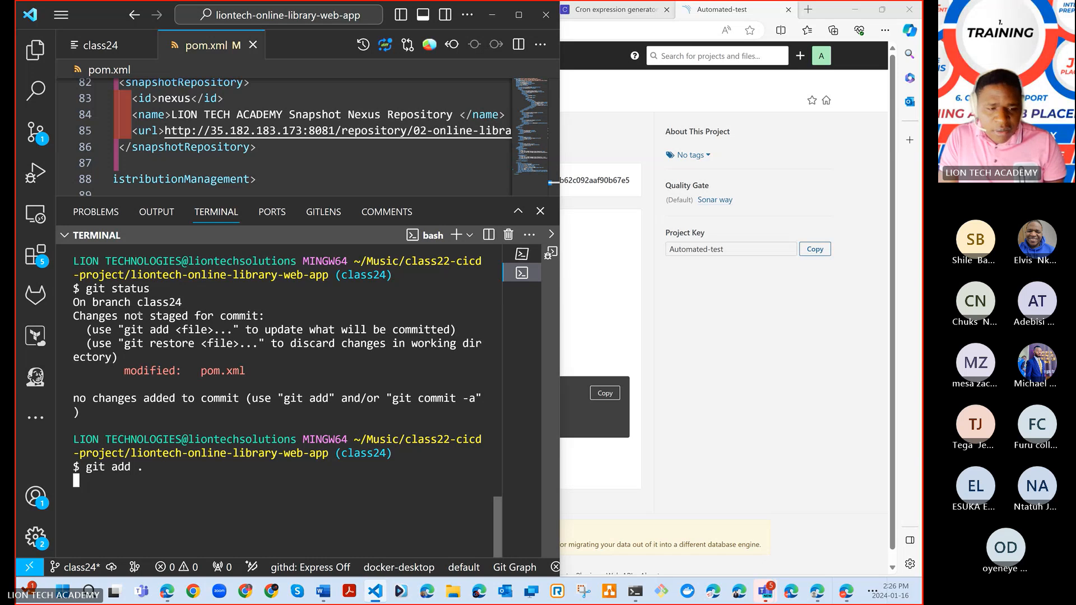
pyautogui.write('git commit  -')
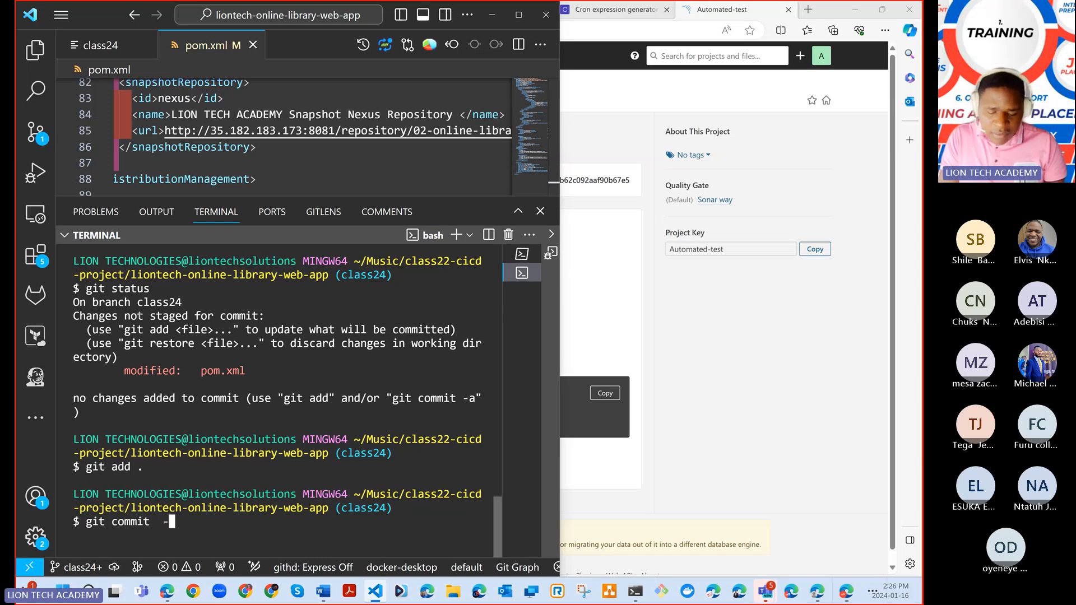
pyautogui.write('m "fis')
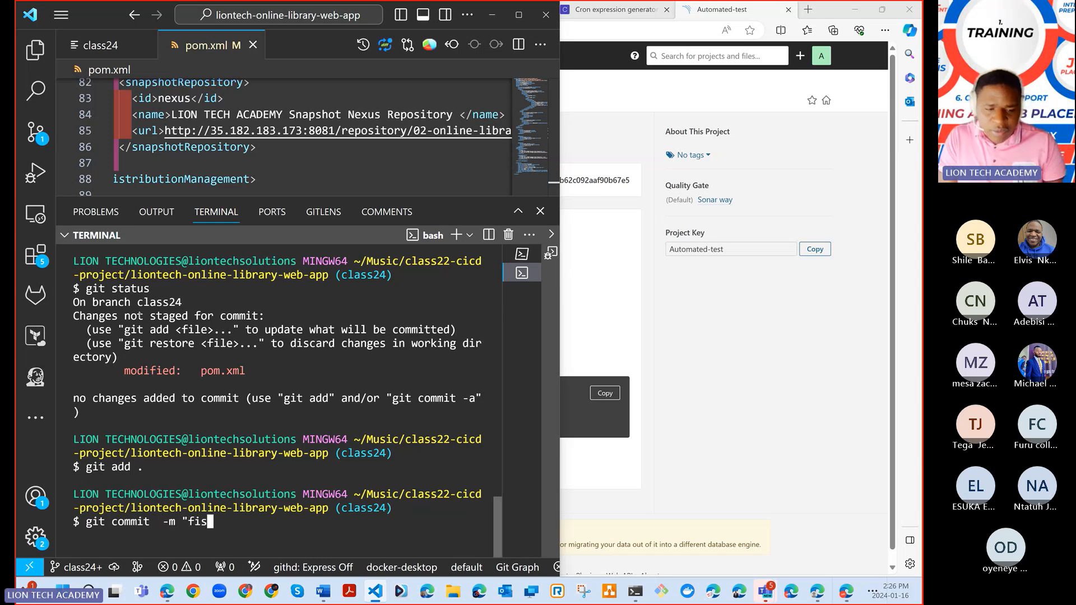
pyautogui.press('BackSpace')
pyautogui.press('BackSpace')
pyautogui.write('ixing ')
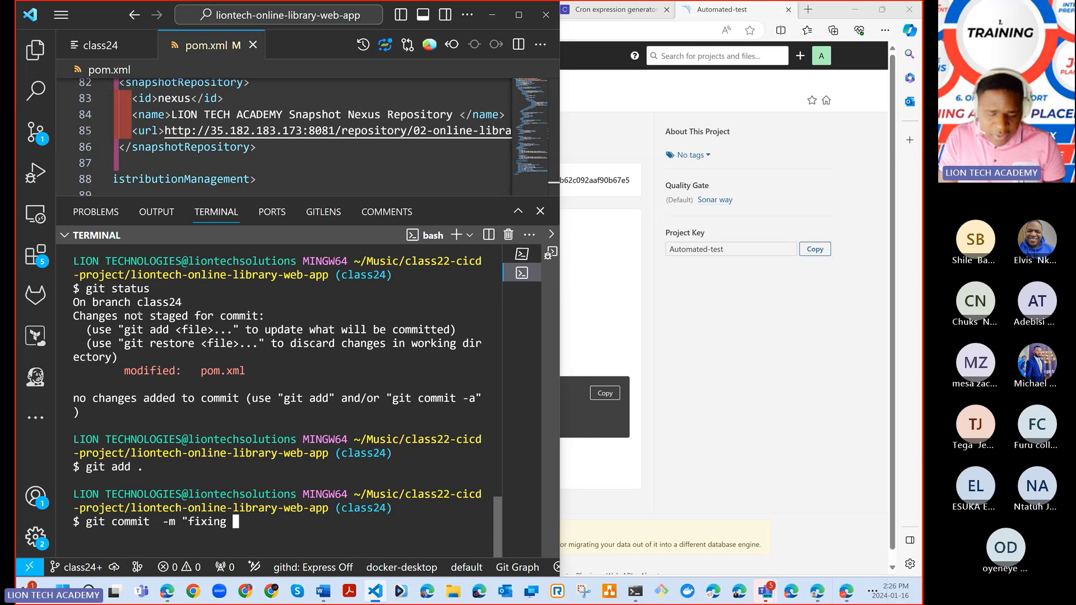
pyautogui.write('sonarqu')
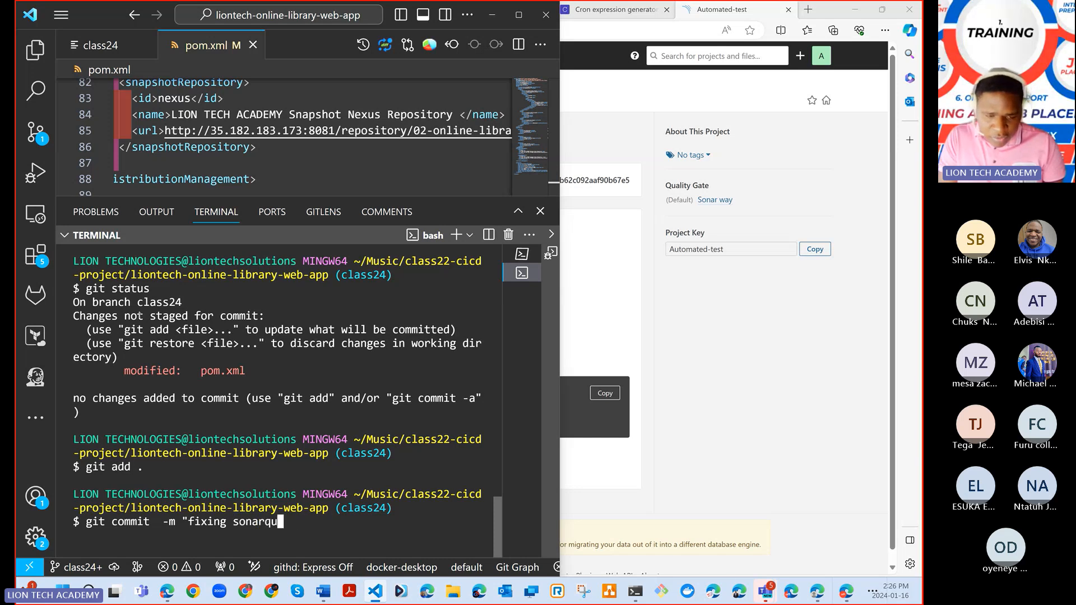
pyautogui.write('be-')
pyautogui.write('jenki')
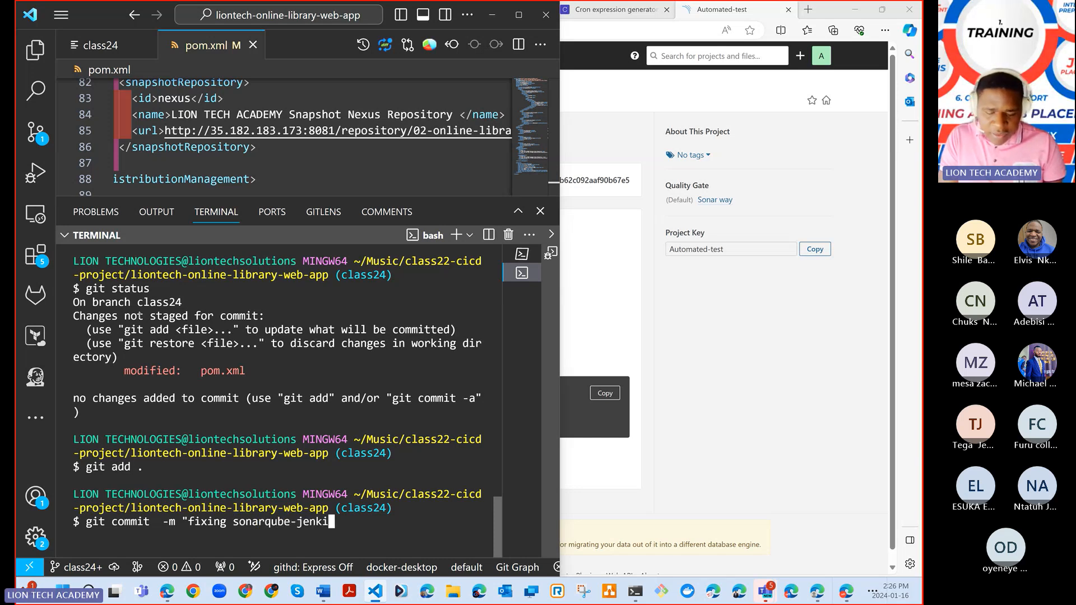
pyautogui.write('ns build failure')
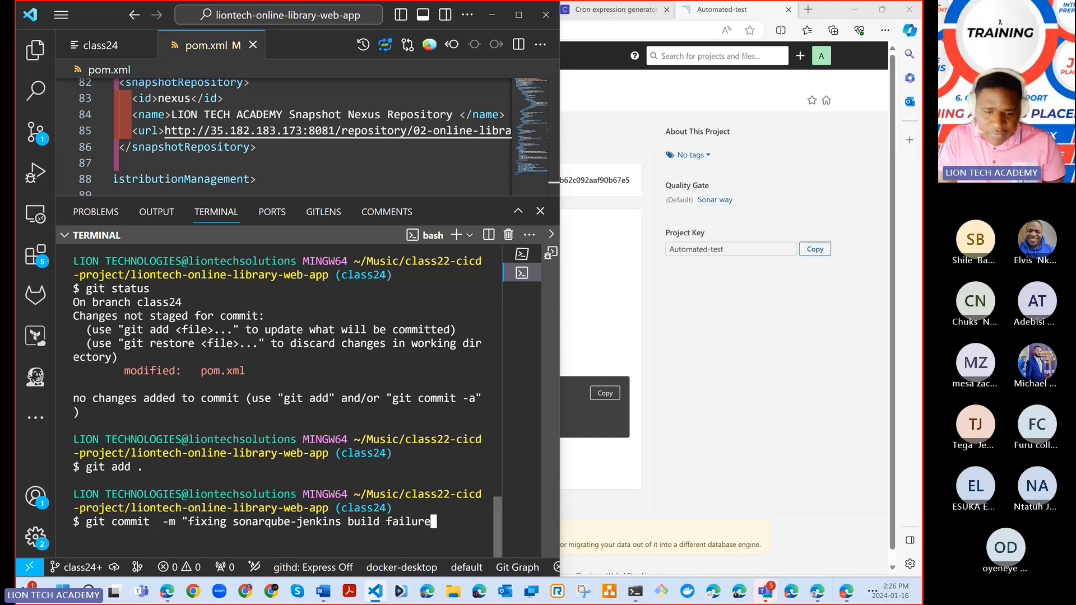
pyautogui.write('"')
pyautogui.press('Return')
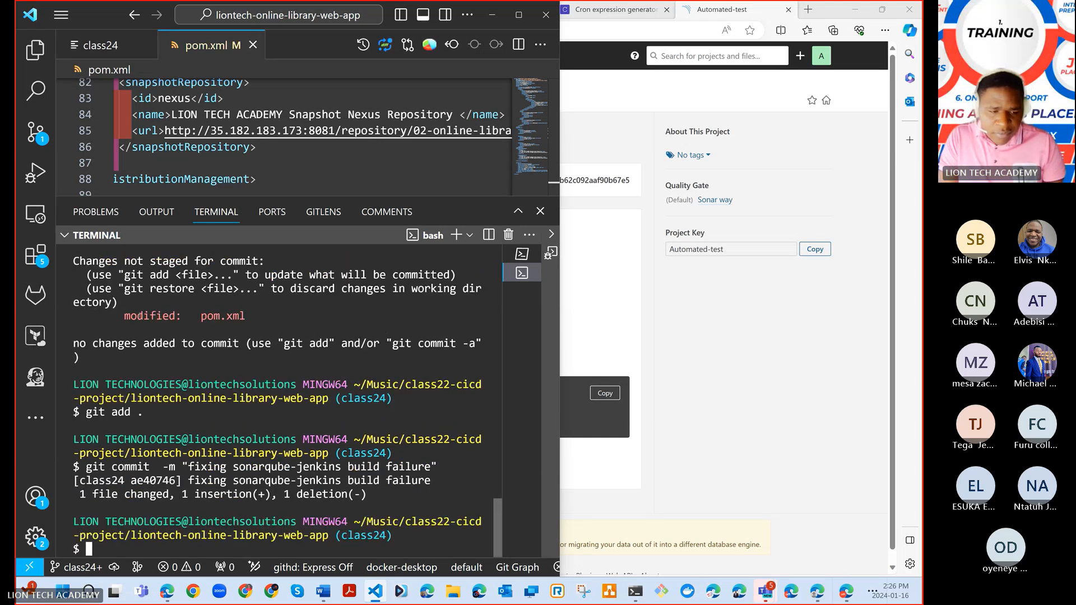
# Step: Push the commit to the class24 branch with git push origin class24
pyautogui.write('fir')
pyautogui.press('BackSpace')
pyautogui.press('BackSpace')
pyautogui.press('BackSpace')
pyautogui.press('BackSpace')
pyautogui.write('git')
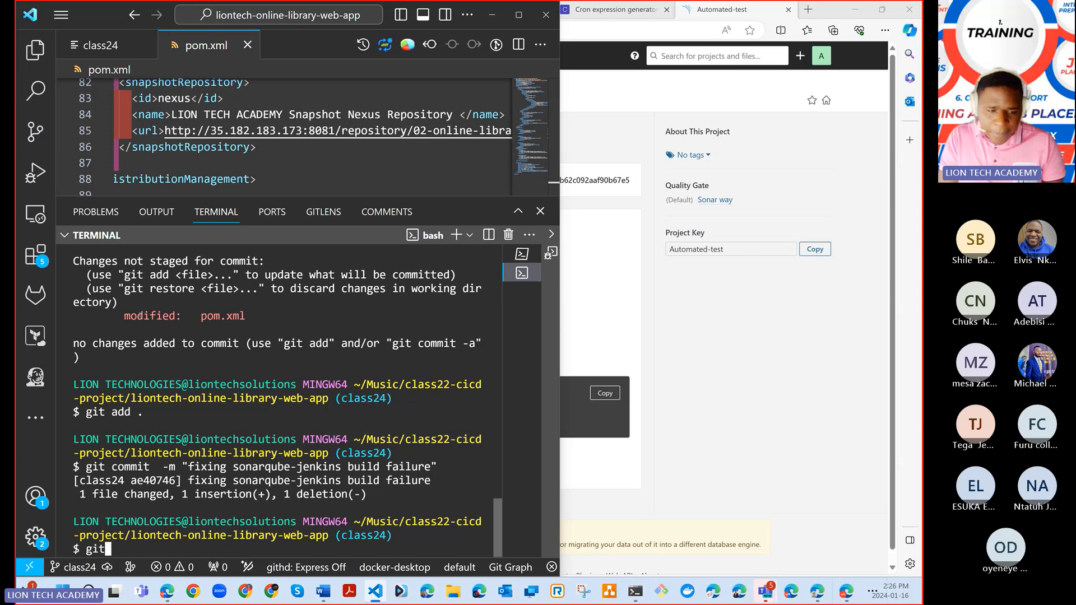
pyautogui.write(' push ')
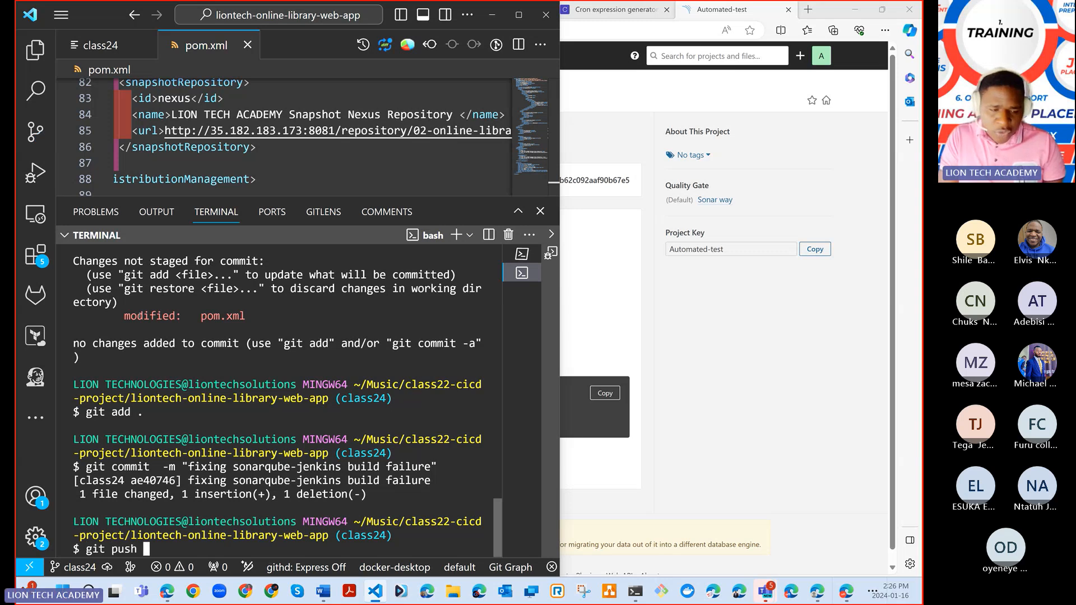
pyautogui.write('orif')
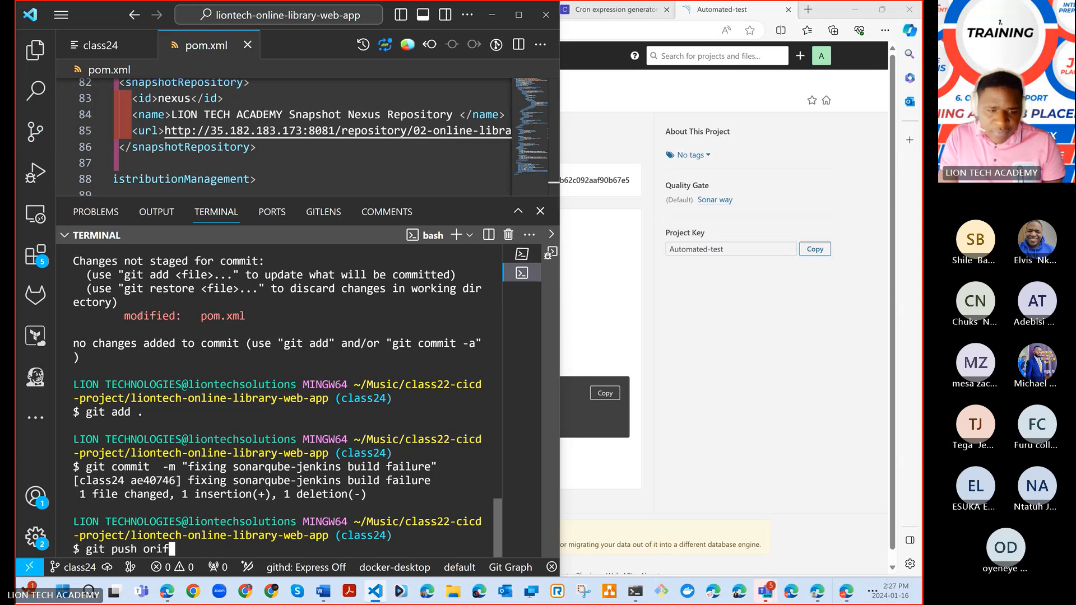
pyautogui.press('BackSpace')
pyautogui.write('gin  ')
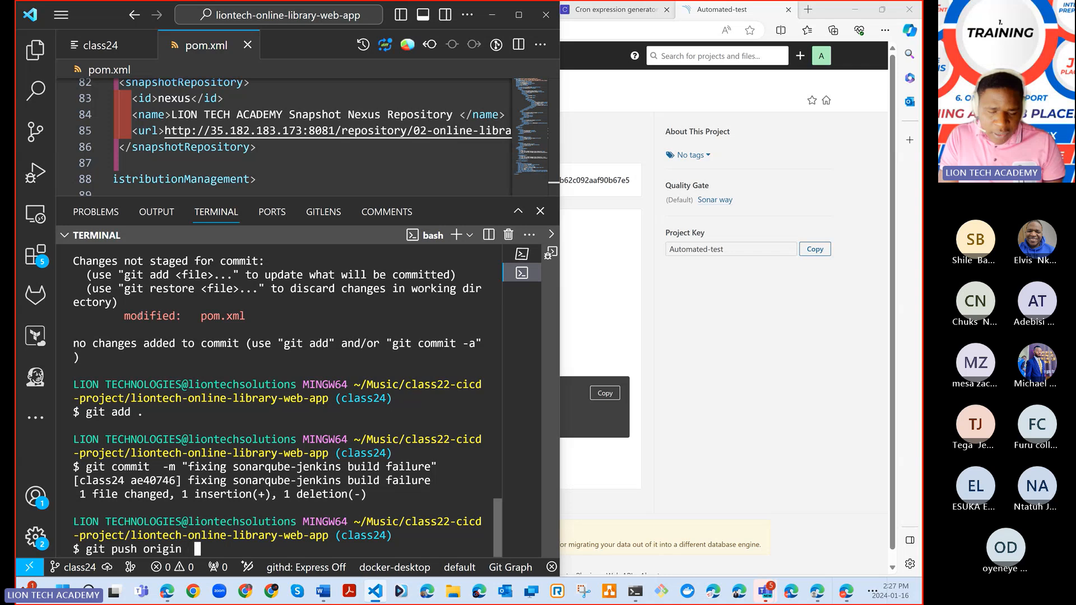
pyautogui.write('class24')
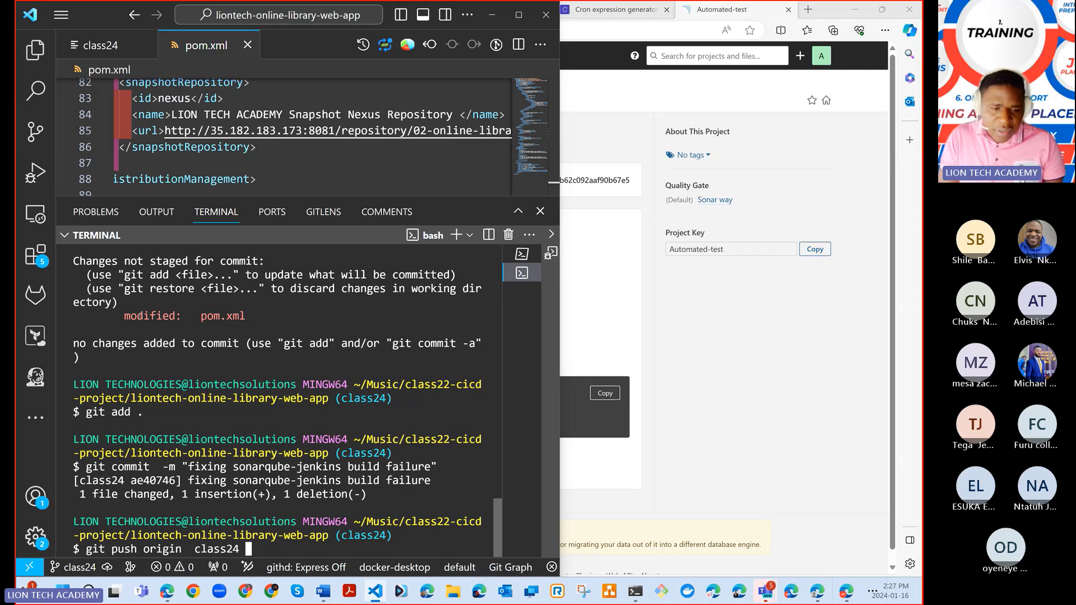
pyautogui.press('Return')
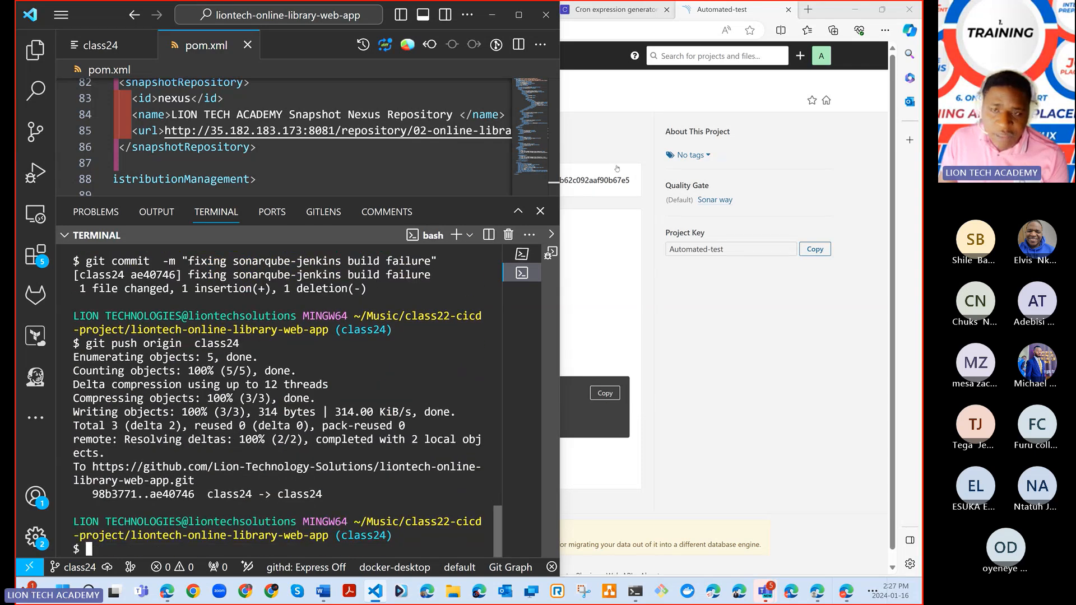
# Step: Return to Jenkins' online-book-store-v2 page, where build #10 shows failed after 18 sec
pyautogui.click(618, 99)
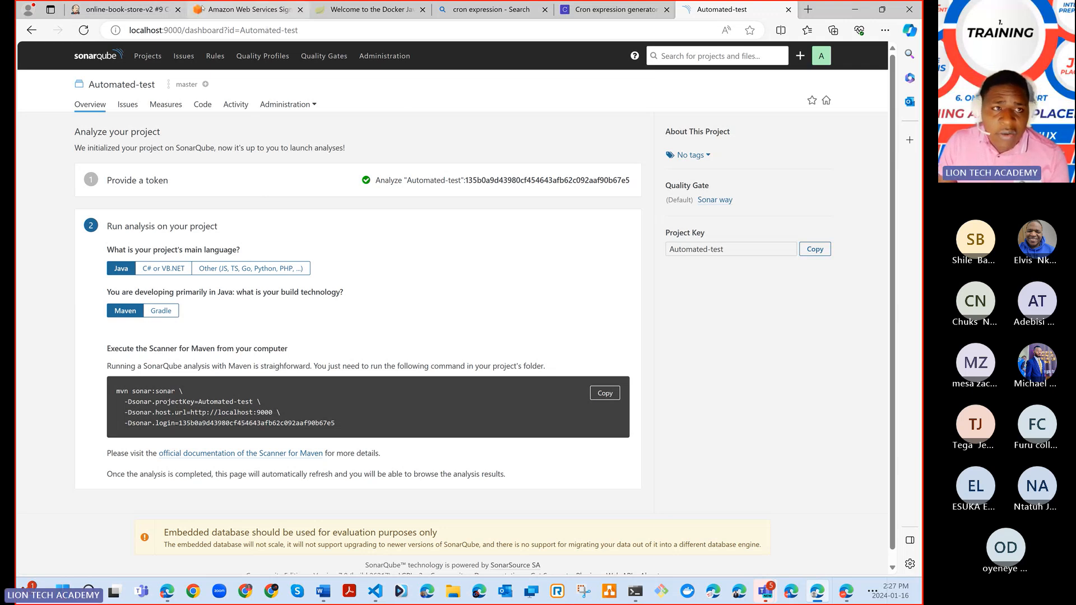
pyautogui.click(124, 13)
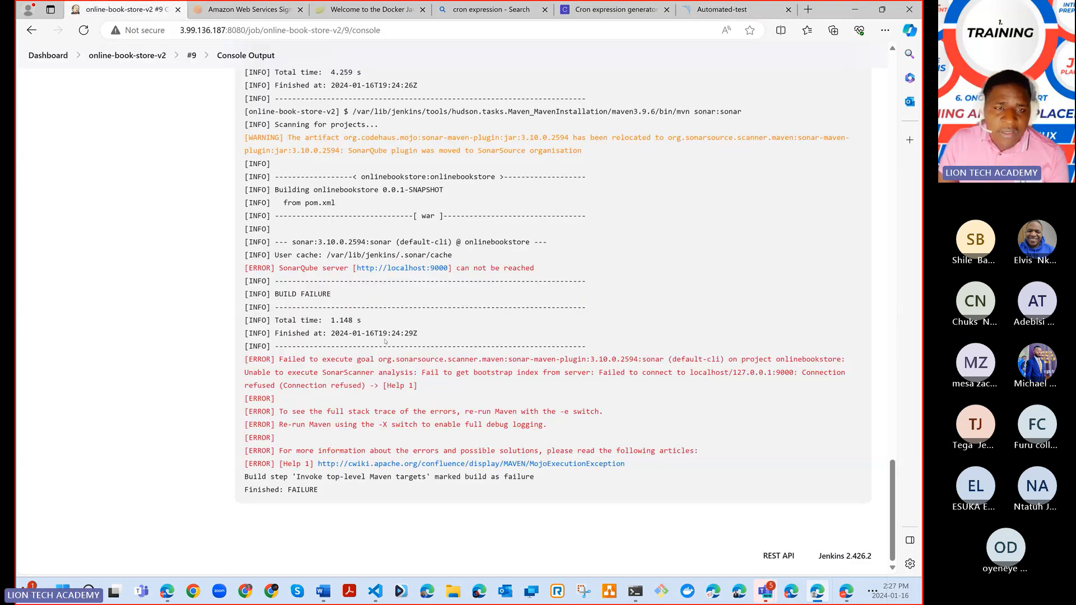
pyautogui.scroll(10, 294, 303)
pyautogui.scroll(15, 294, 304)
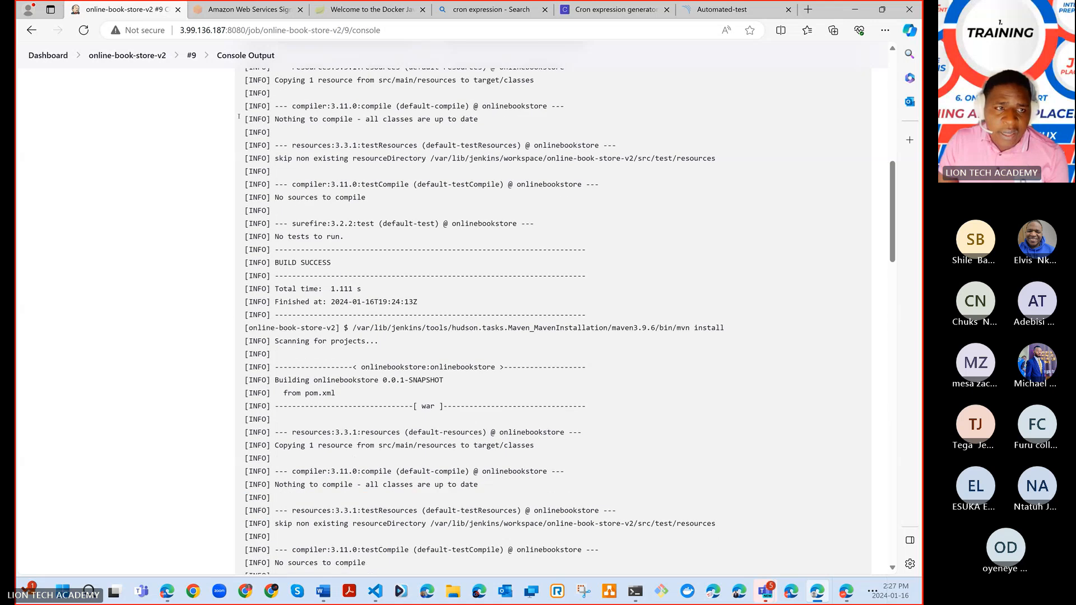
pyautogui.click(127, 90)
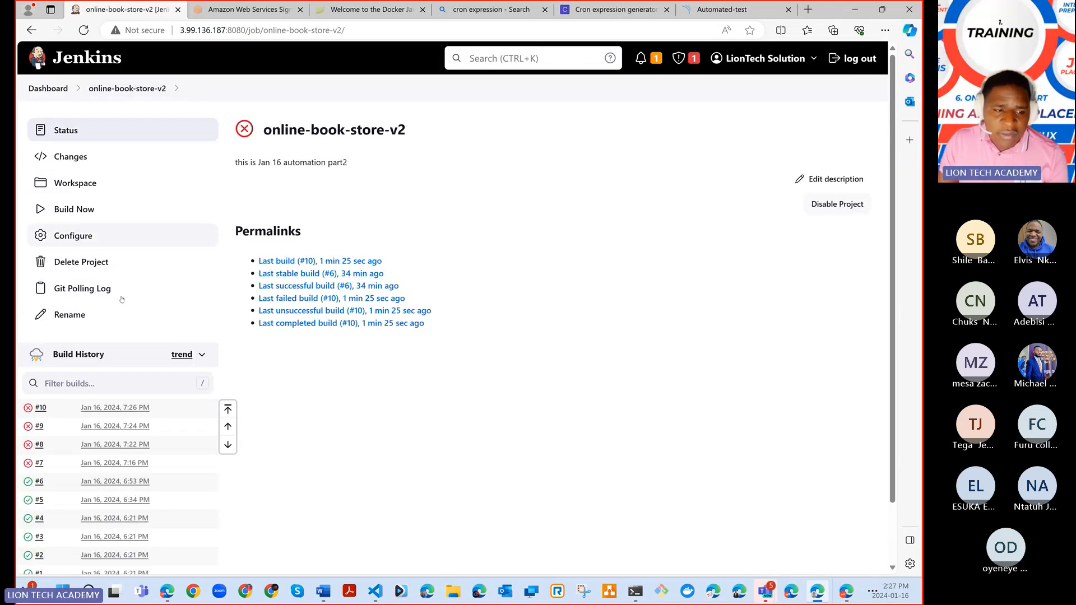
# Step: Find the sonar:sonar error in build #10's console and follow the localhost:9000 link to SonarQube projects
pyautogui.click(158, 408)
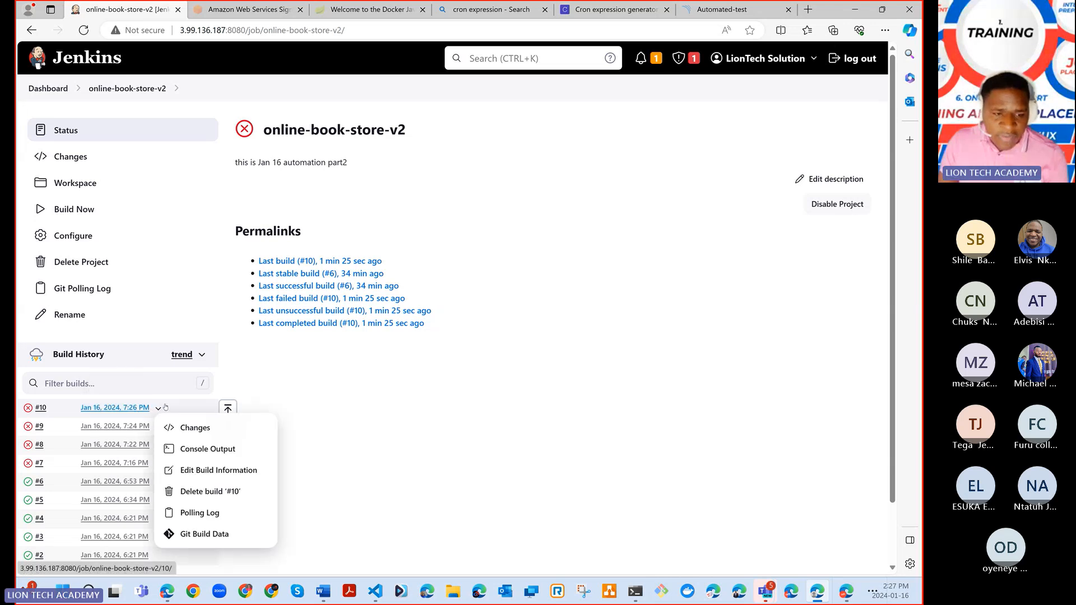
pyautogui.click(191, 449)
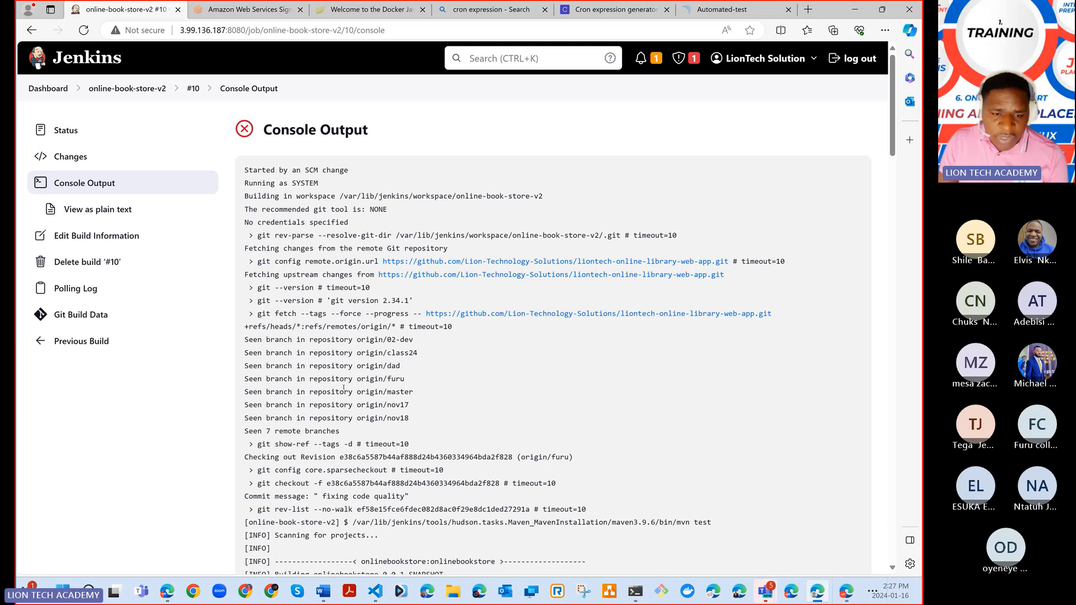
pyautogui.scroll(-10, 344, 386)
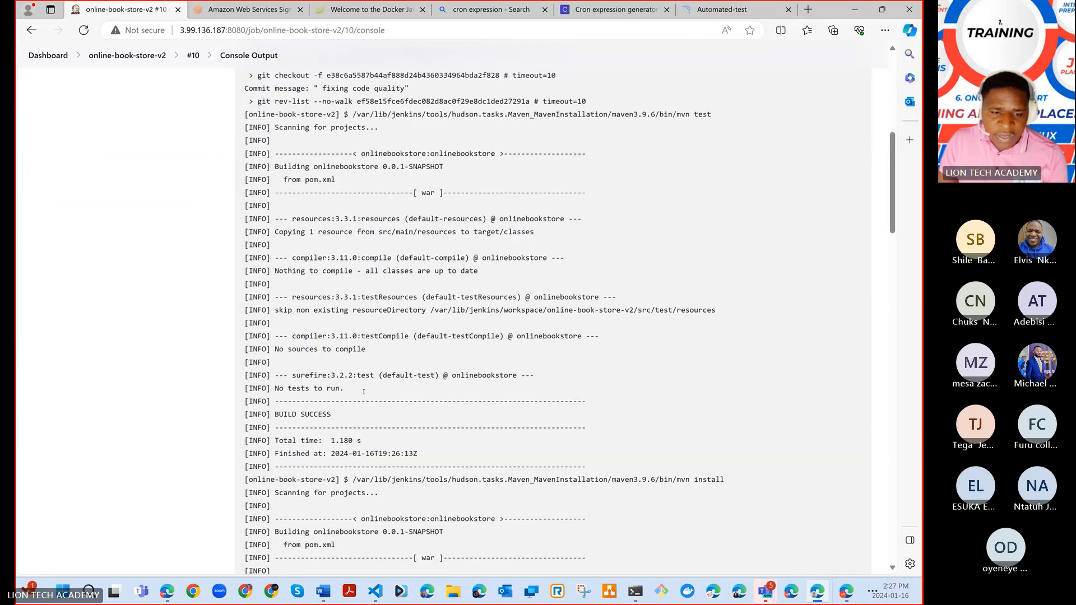
pyautogui.scroll(-15, 369, 385)
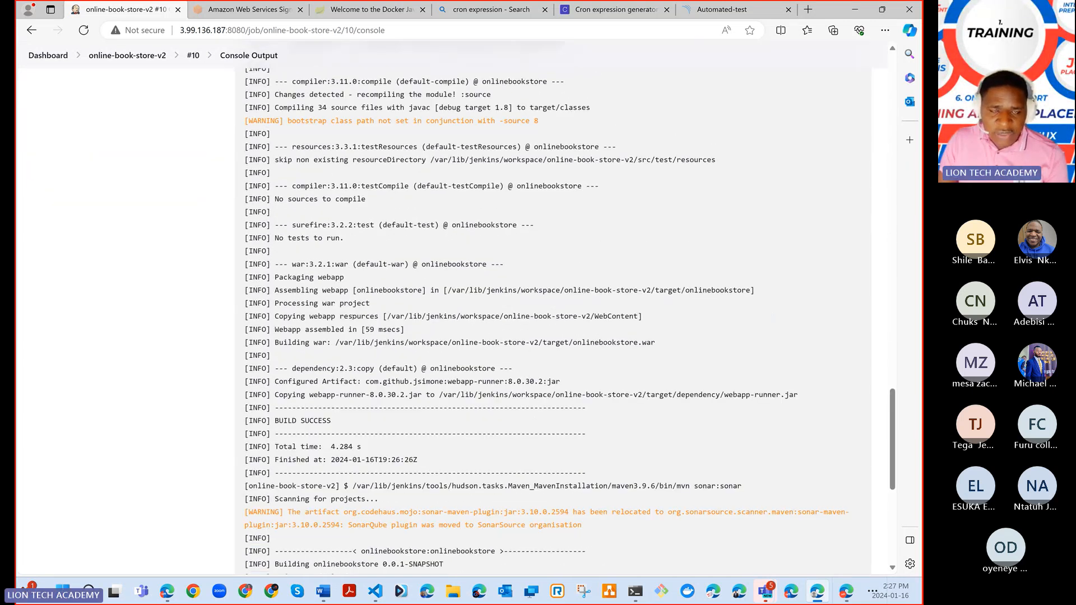
pyautogui.scroll(4, 372, 344)
pyautogui.scroll(-10, 372, 344)
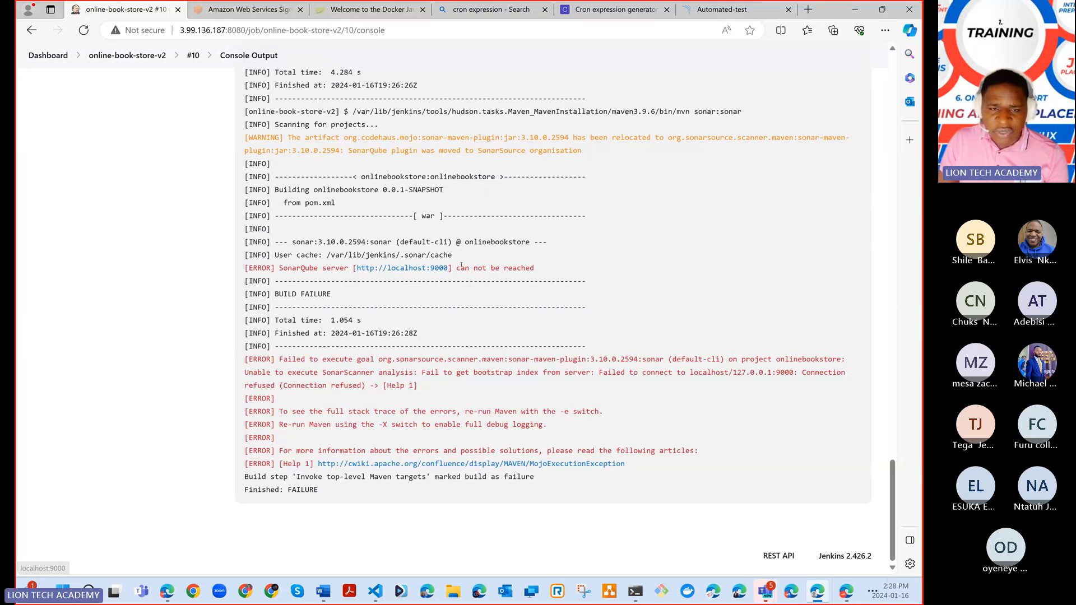
pyautogui.click(412, 269)
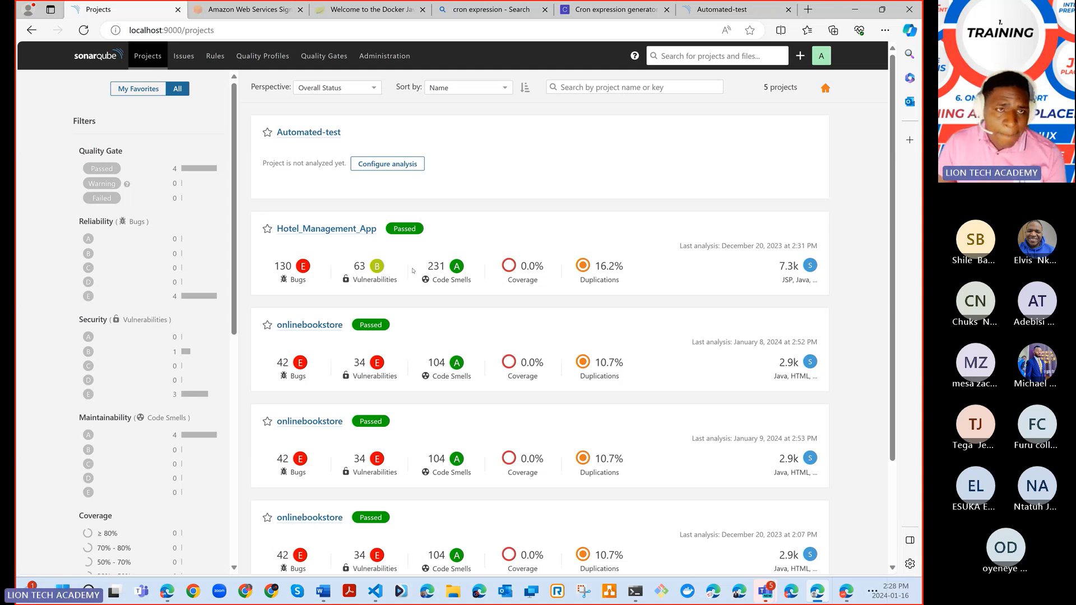
# Step: Sign in as AWS root user with the authenticator MFA code to reach the Canada (Central) EC2 Dashboard
pyautogui.click(246, 10)
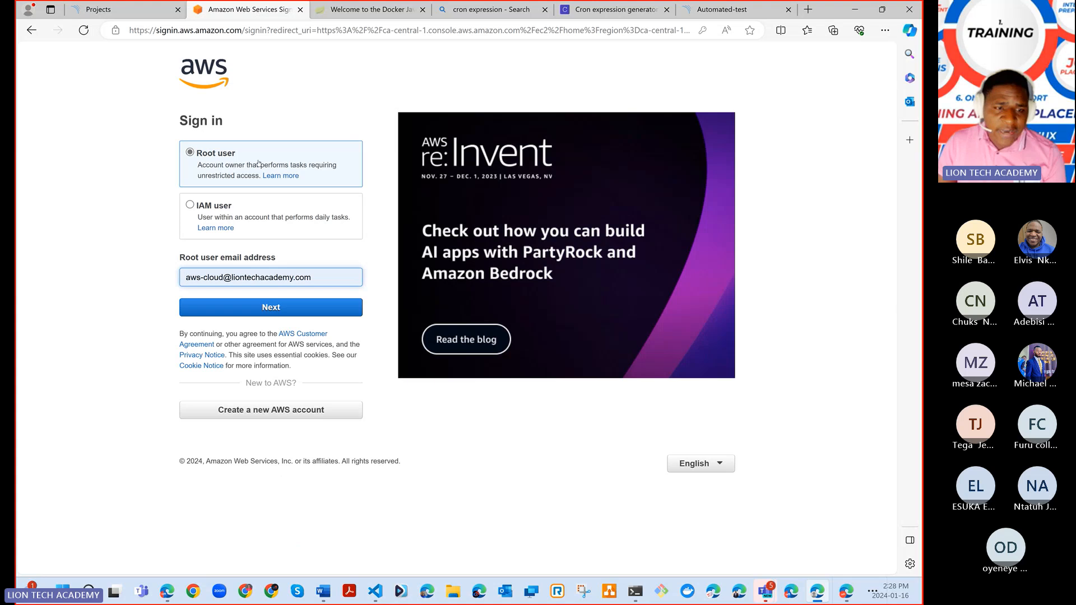
pyautogui.click(247, 307)
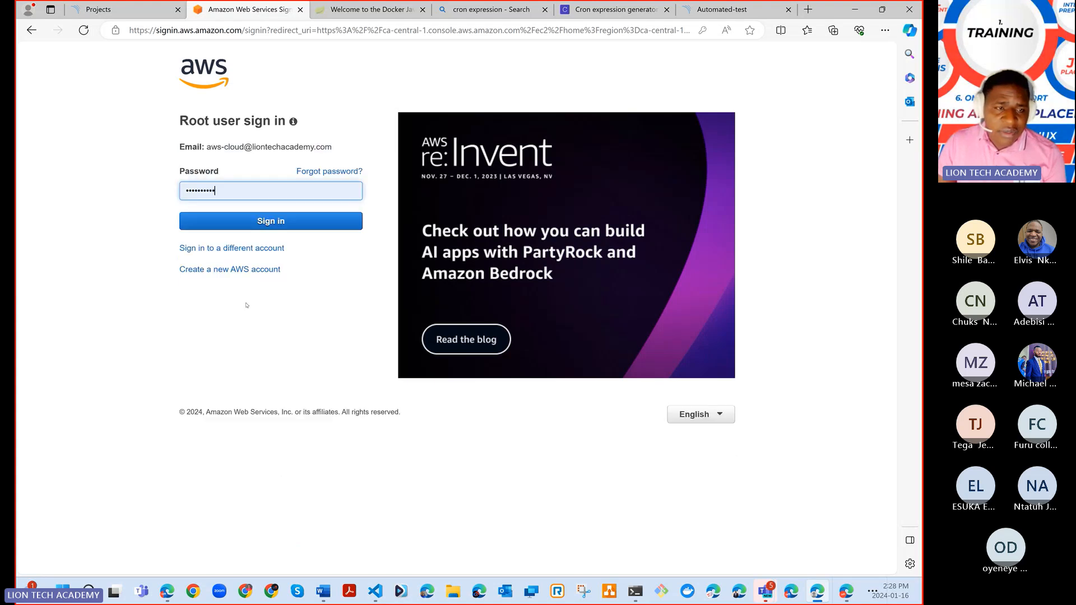
pyautogui.click(310, 224)
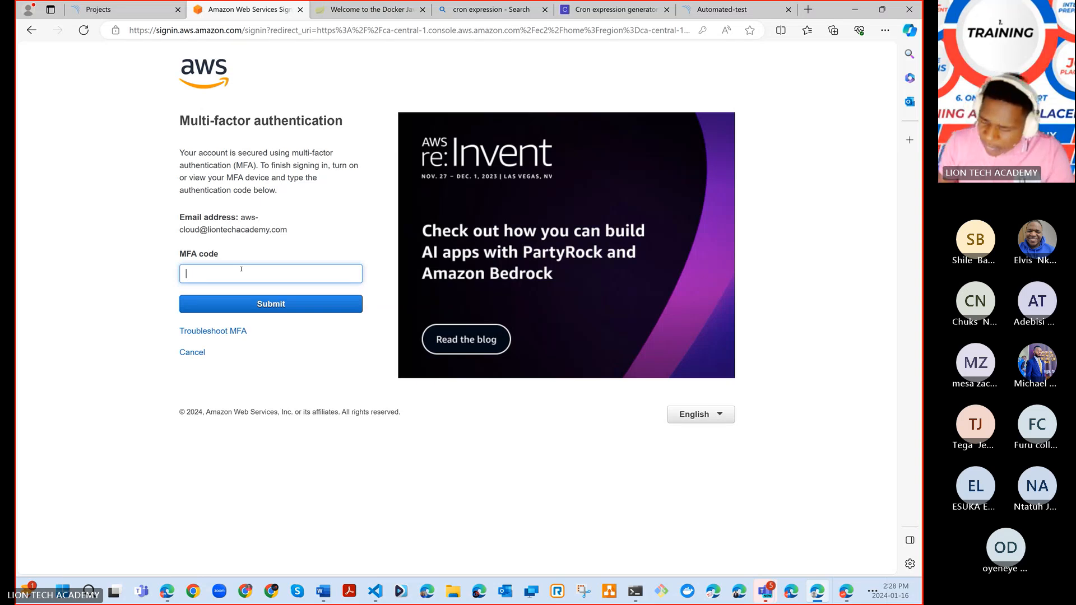
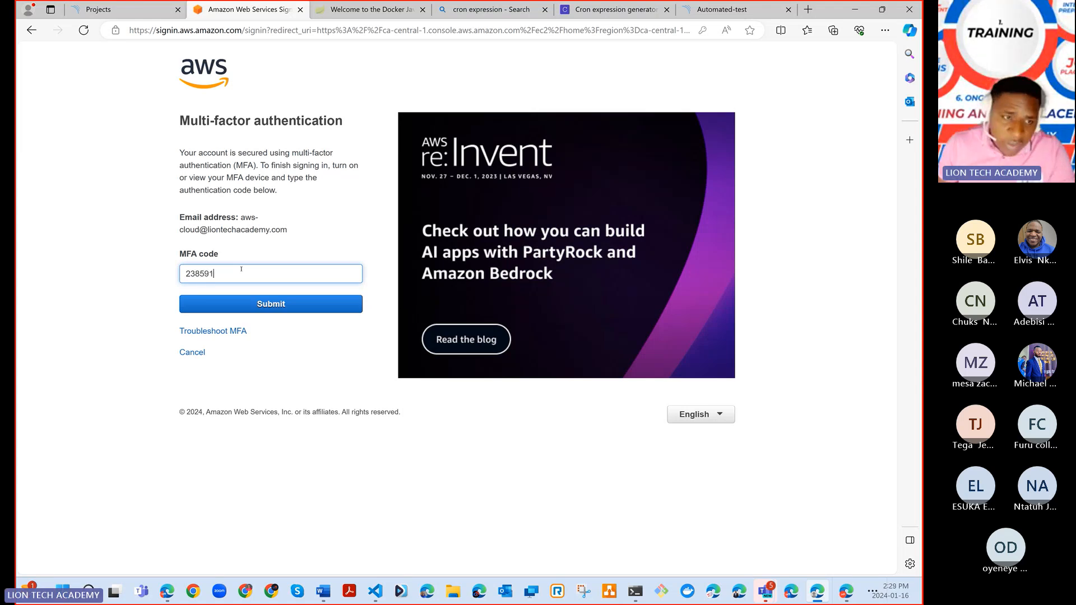
pyautogui.press('Return')
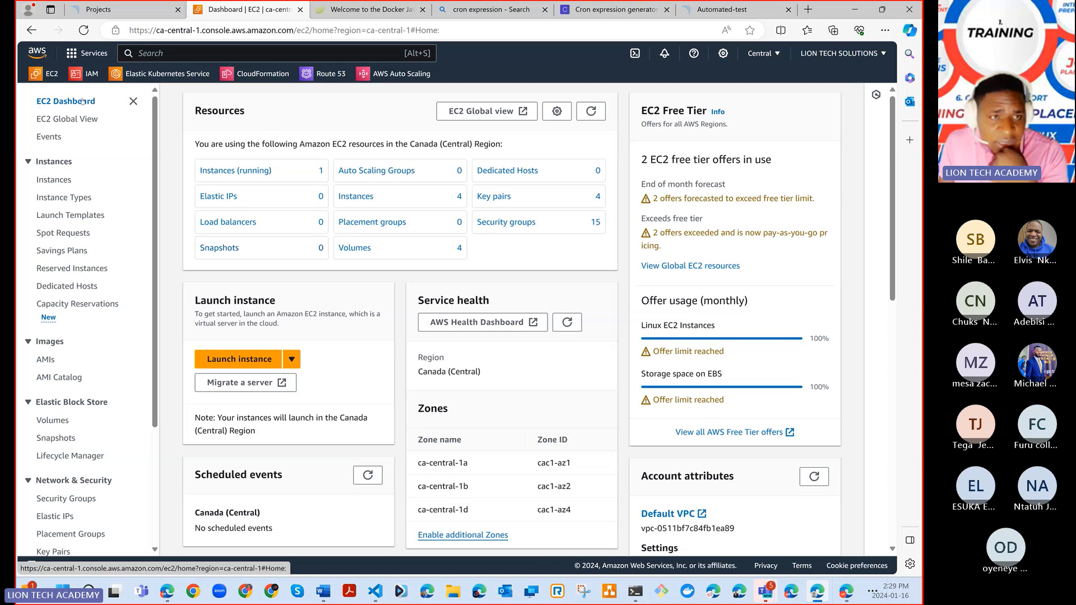
# Step: Look through the EC2 Global View and services list, then return to the EC2 console
pyautogui.click(58, 119)
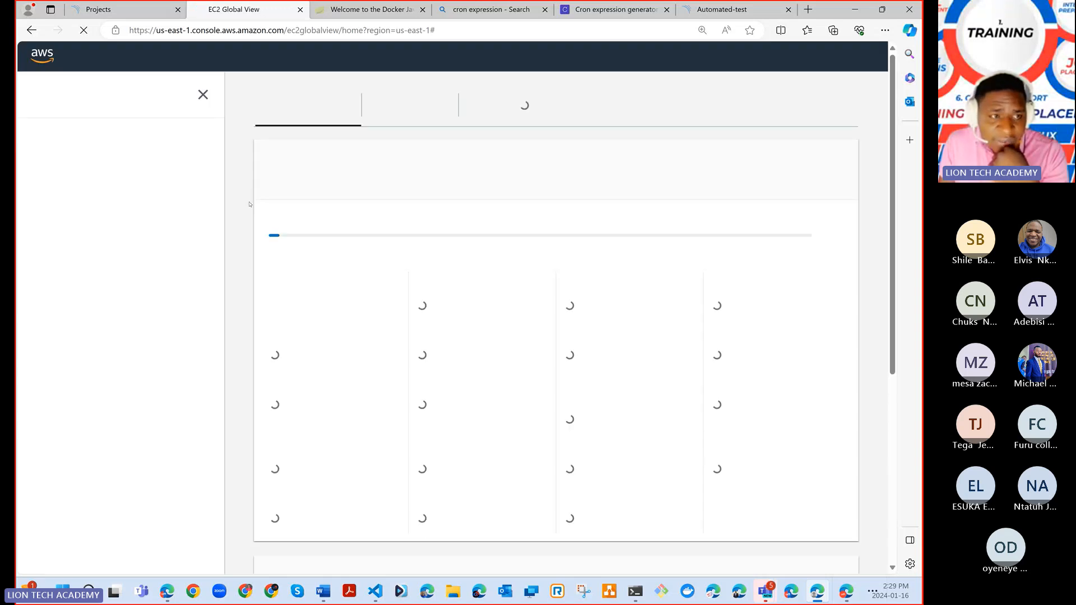
pyautogui.click(203, 95)
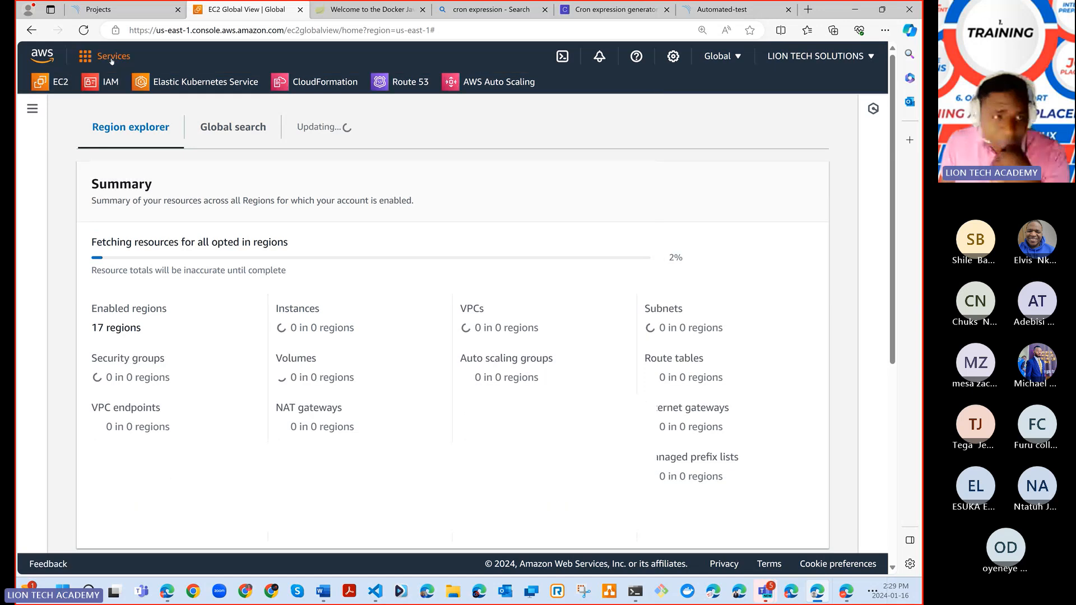
pyautogui.click(111, 58)
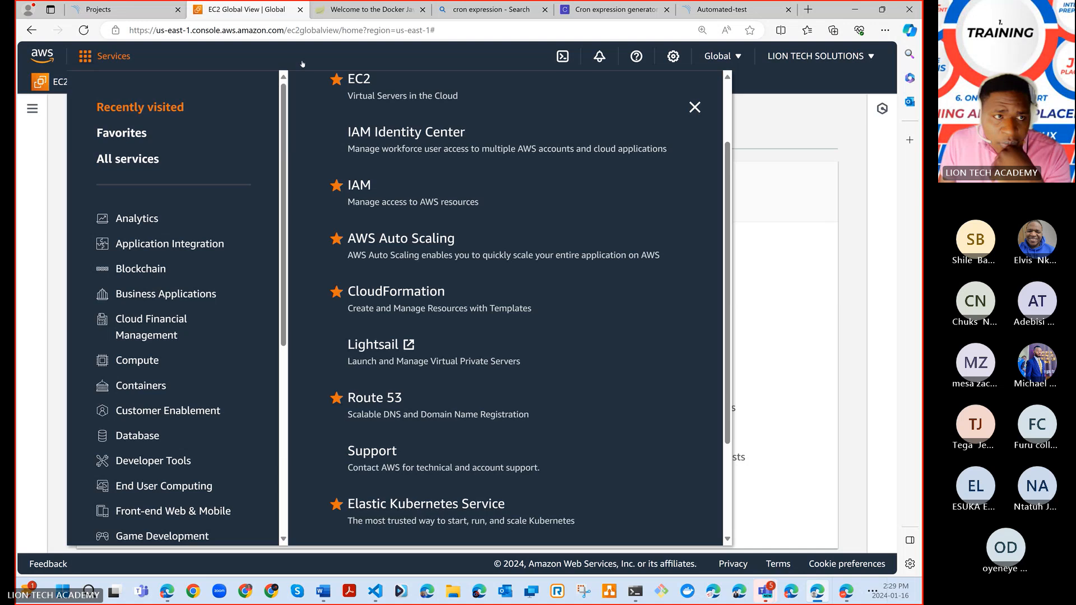
pyautogui.click(83, 29)
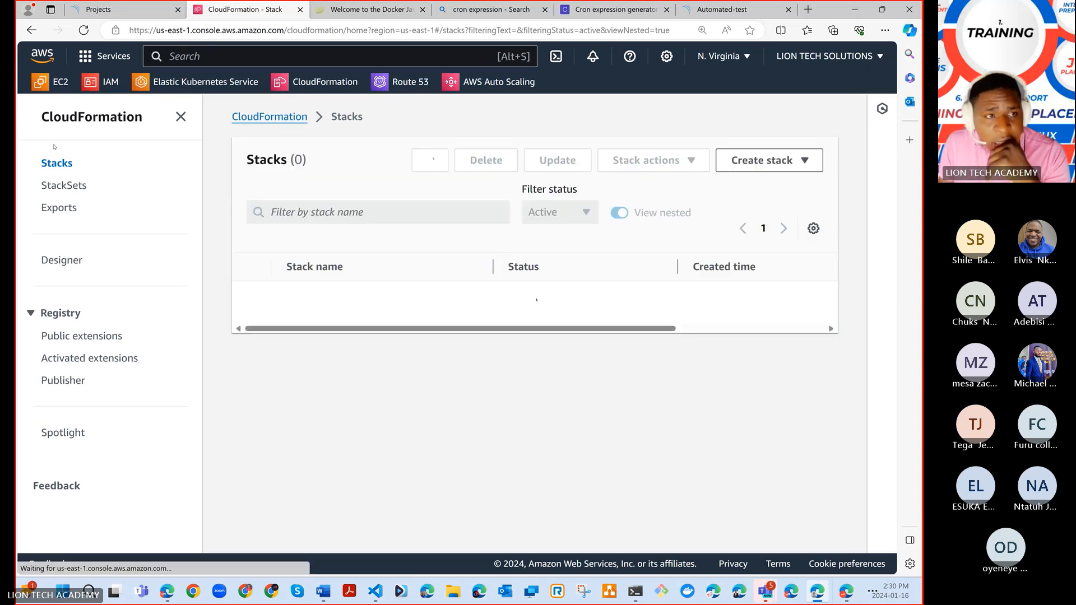
pyautogui.click(67, 82)
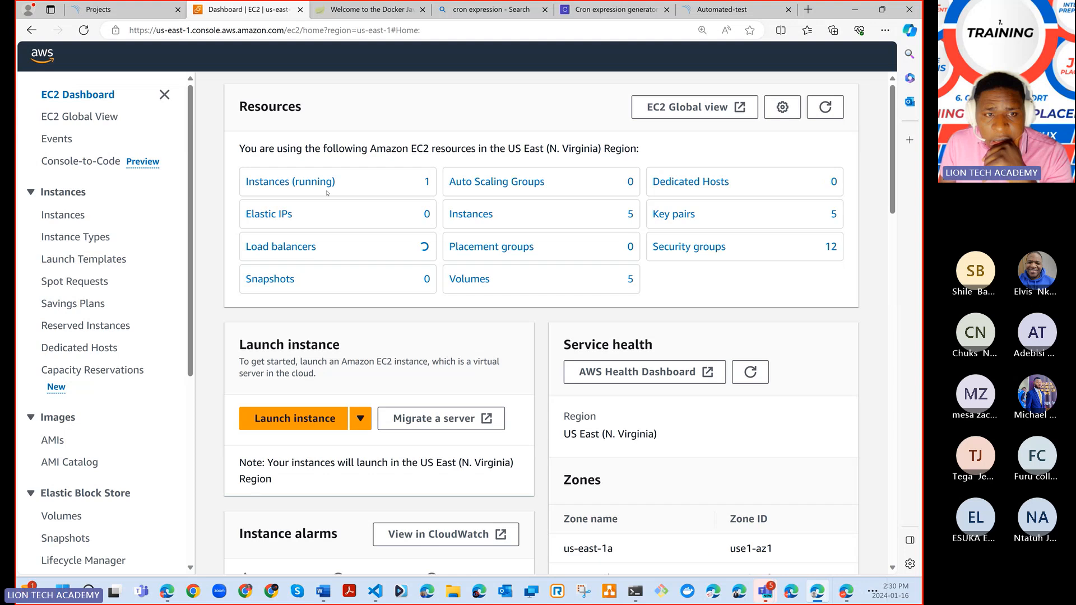
# Step: Show all N. Virginia instances and stop linux-demo-server
pyautogui.click(286, 182)
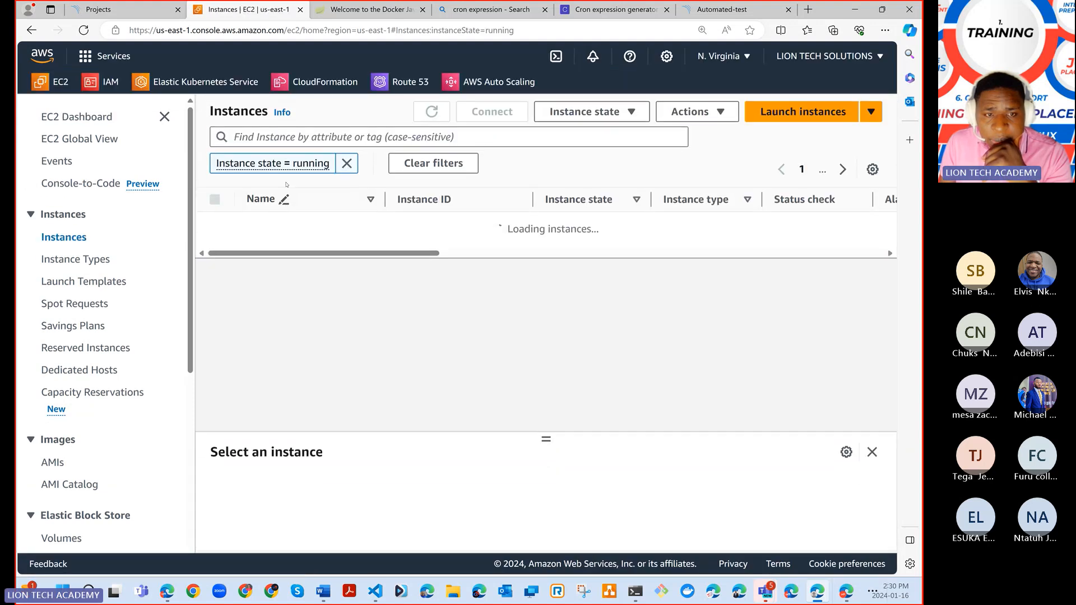
pyautogui.click(347, 163)
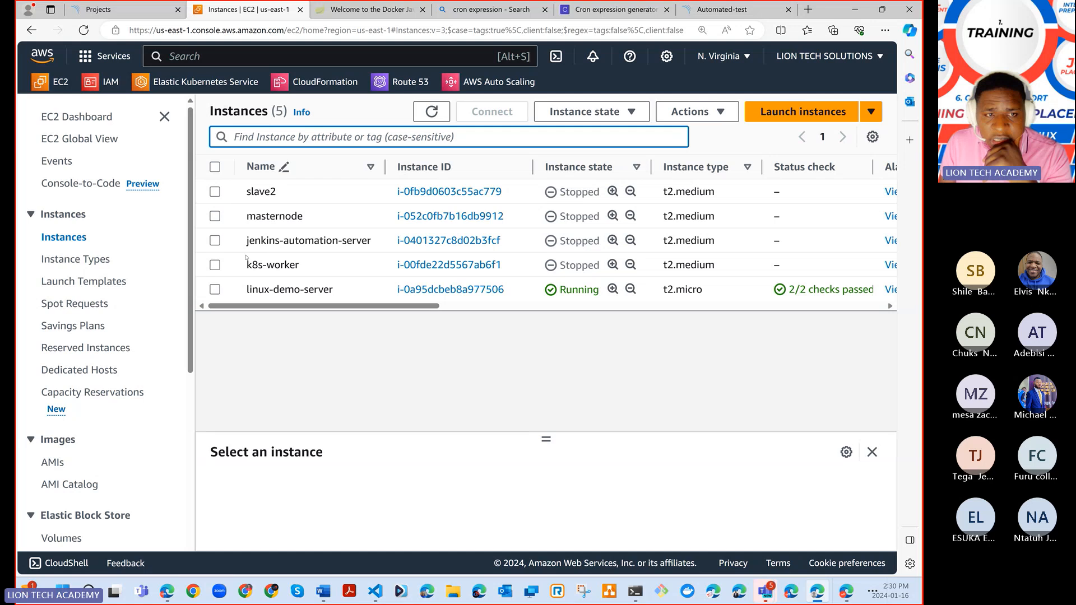
pyautogui.click(215, 289)
pyautogui.click(574, 113)
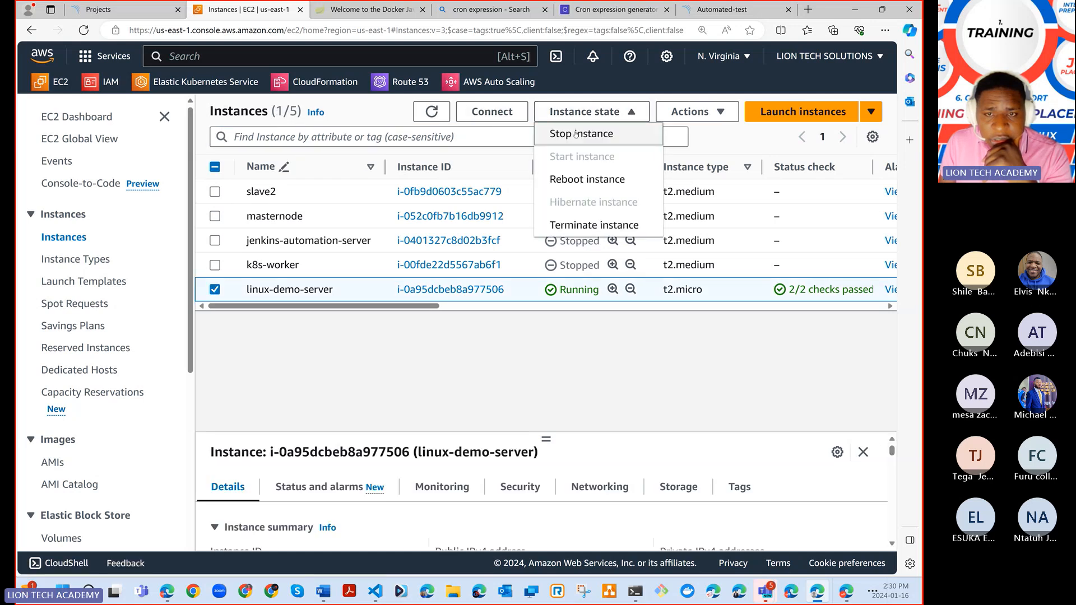
pyautogui.click(576, 134)
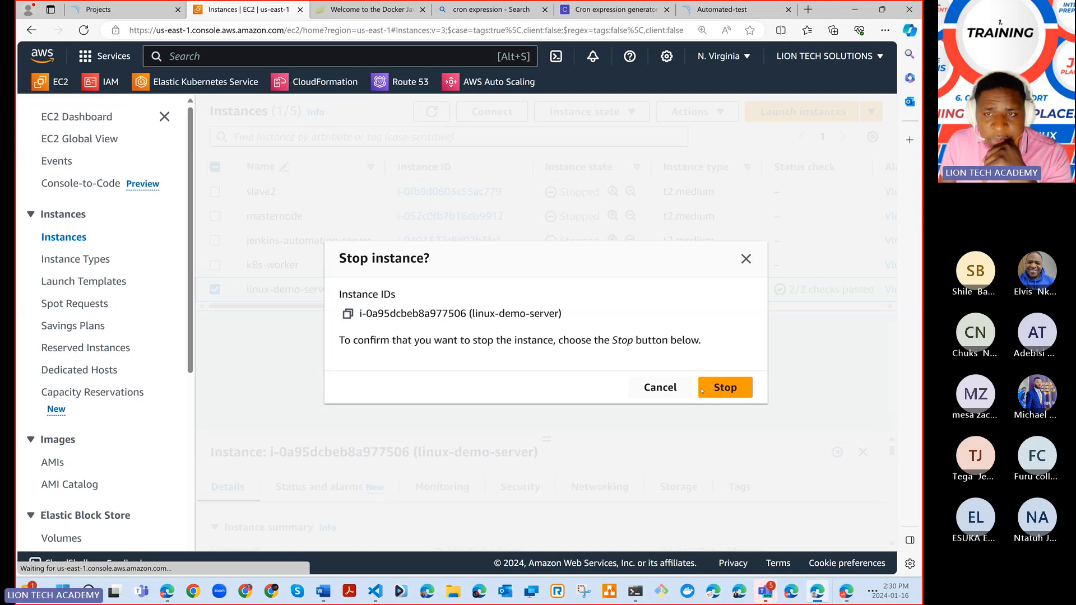
pyautogui.click(658, 386)
# Step: Switch to the Canada (Central) region, open CI-SERVER and copy its example SSH command
pyautogui.click(723, 56)
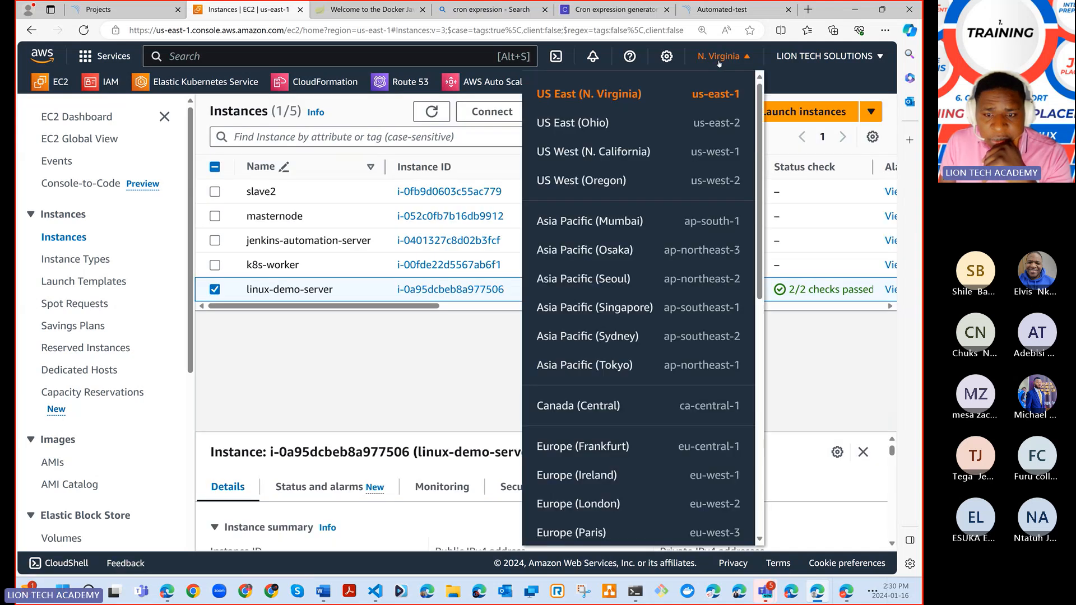
pyautogui.click(578, 405)
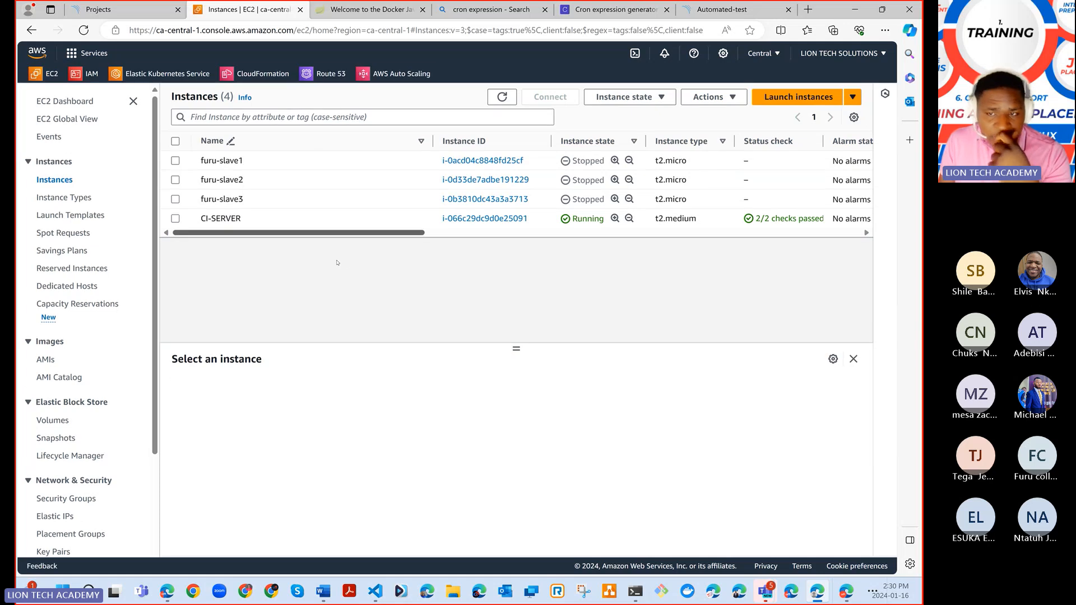
pyautogui.click(455, 219)
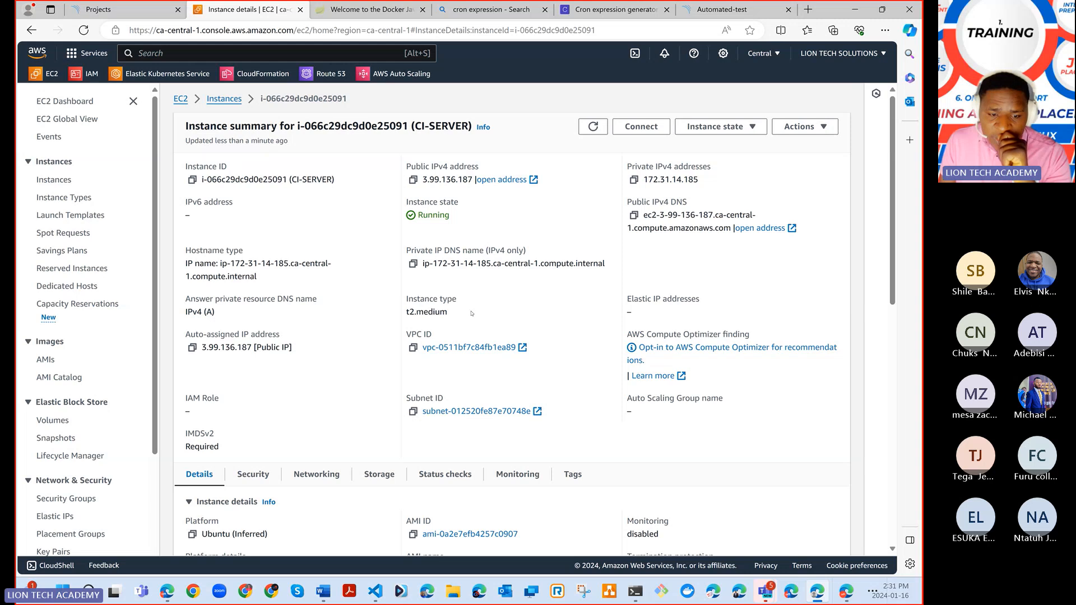
pyautogui.scroll(-5, 461, 321)
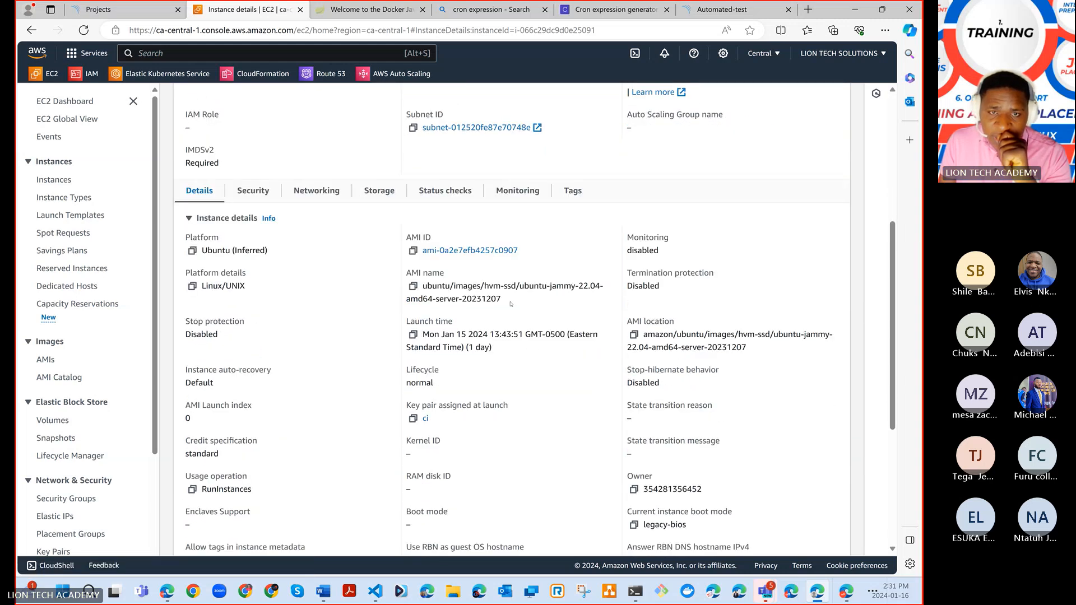
pyautogui.scroll(5, 516, 295)
pyautogui.click(641, 126)
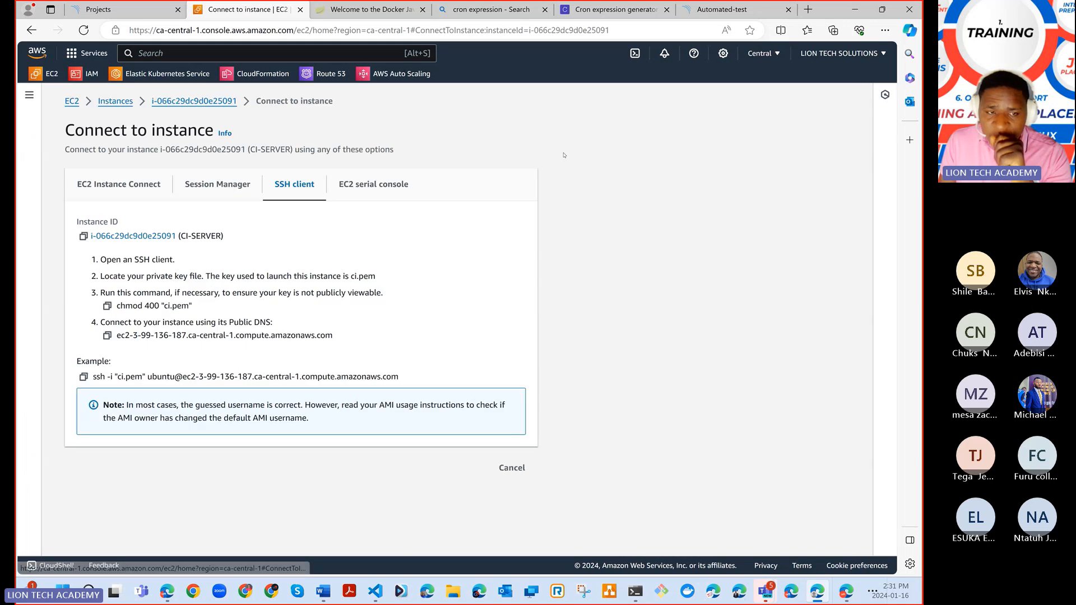
pyautogui.click(83, 377)
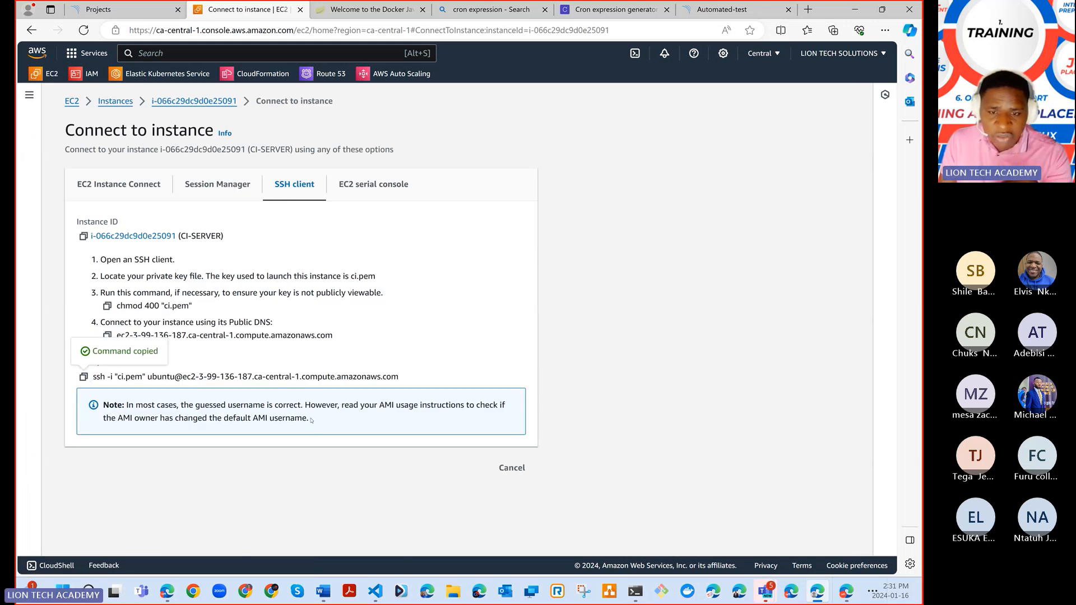
# Step: Launch Git Bash and snap it to the left half of the screen
pyautogui.click(657, 587)
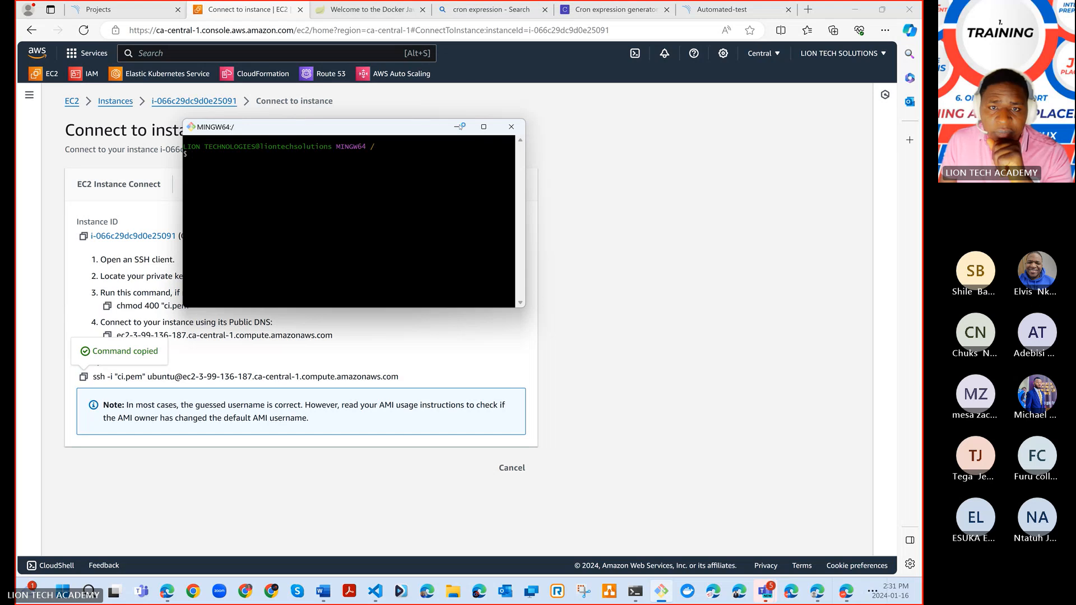
pyautogui.moveTo(483, 127)
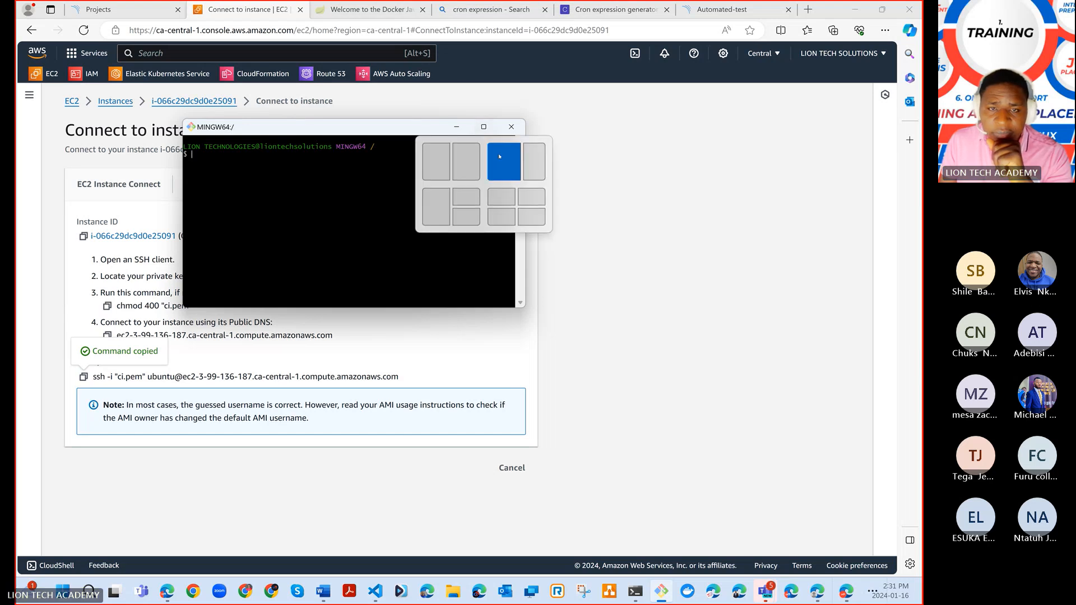
pyautogui.click(499, 156)
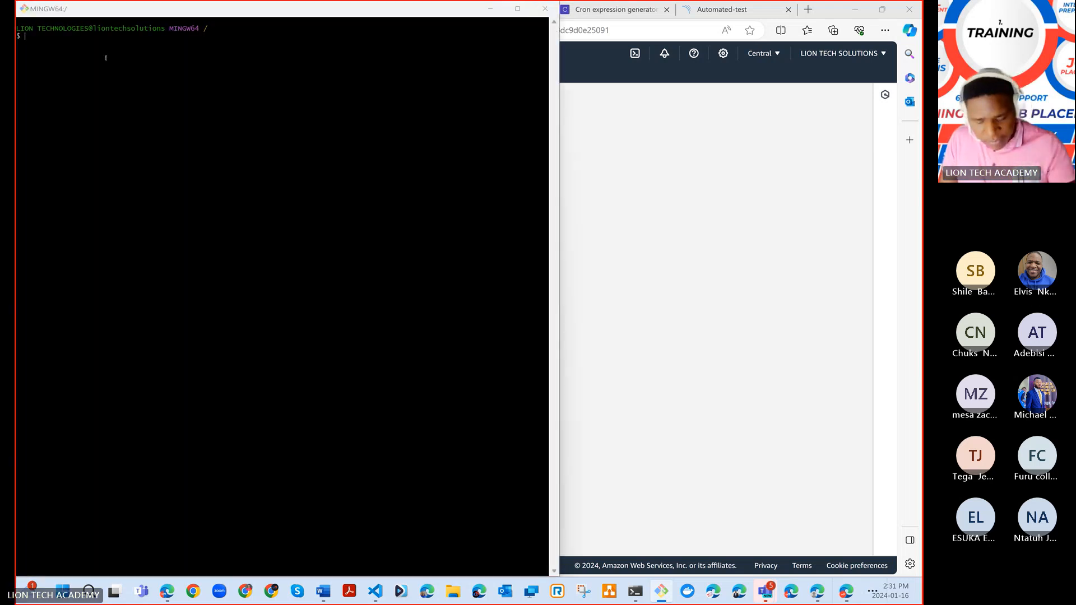
# Step: Enlarge the terminal text and change into the local Downloads folder
pyautogui.write('cd ..')
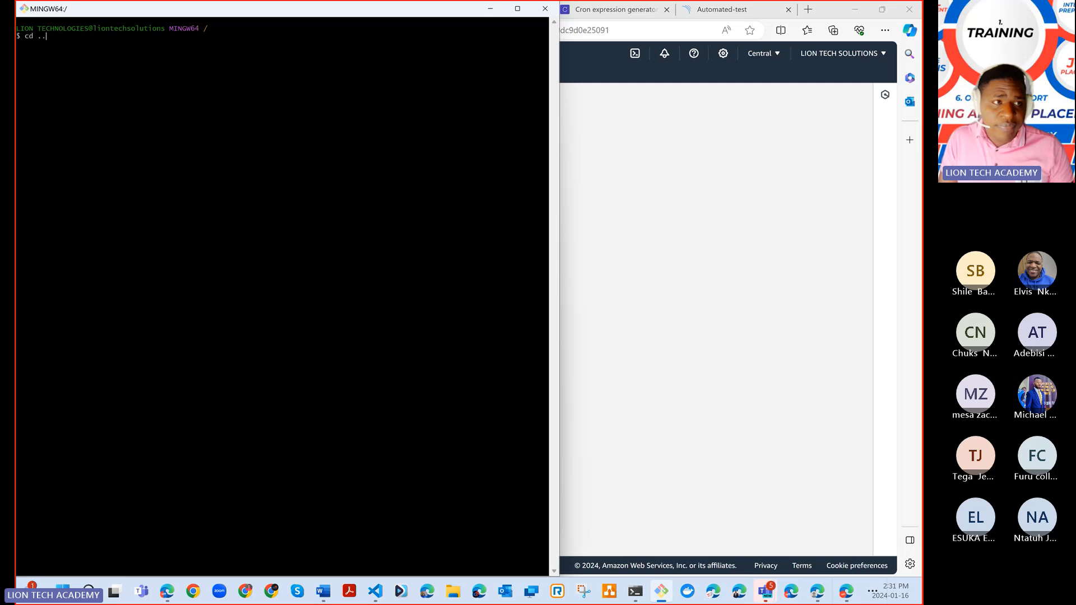
pyautogui.press('Return')
pyautogui.press('Return')
pyautogui.write('cd ')
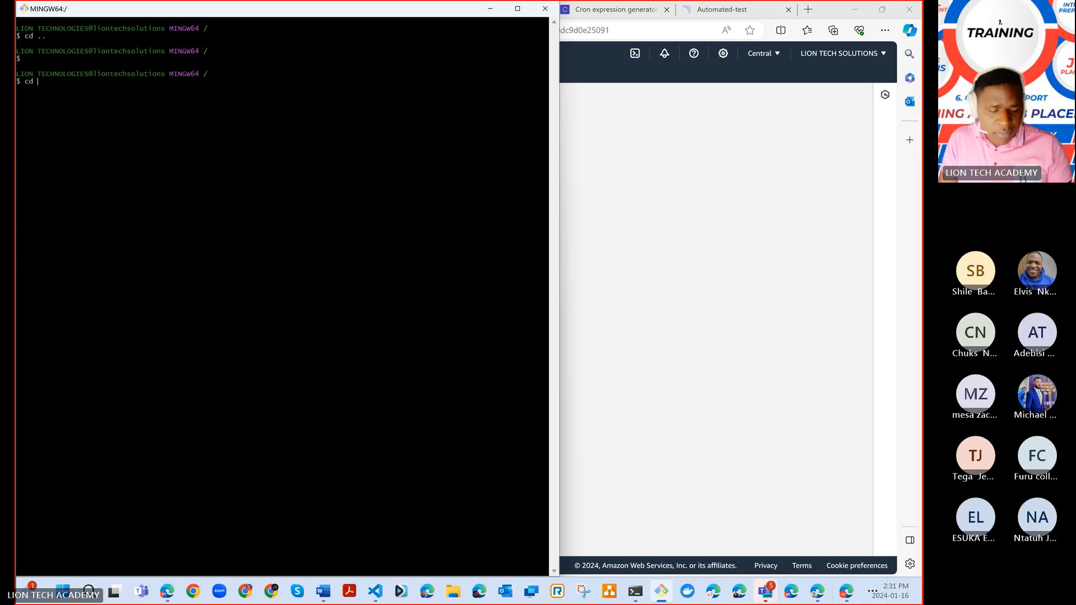
pyautogui.write('~')
pyautogui.press('Return')
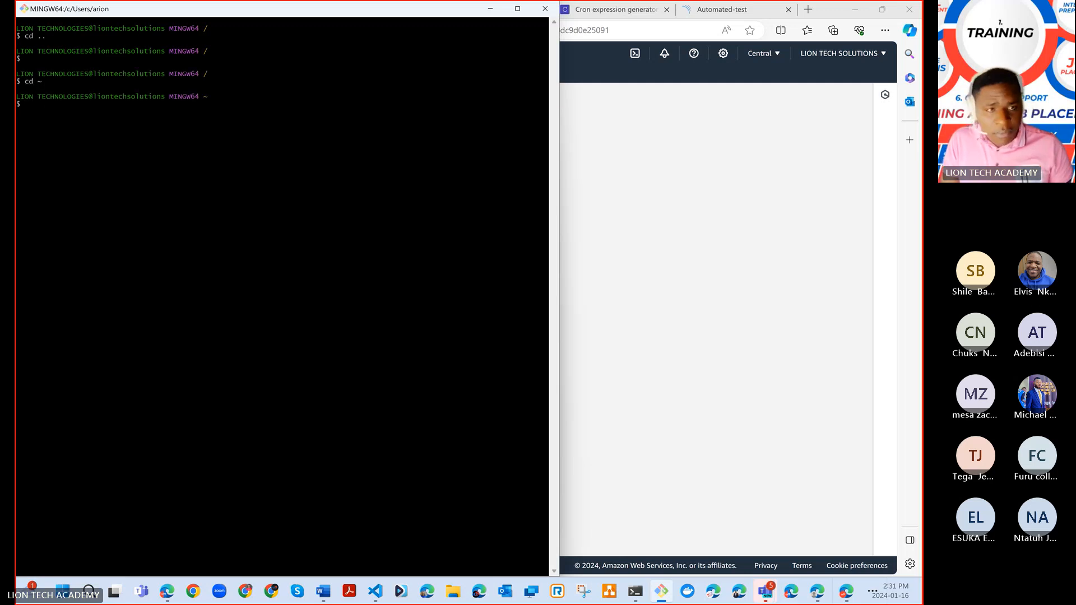
pyautogui.hotkey('ctrl', '+')
pyautogui.hotkey('ctrl', '+')
pyautogui.hotkey('ctrl', '+')
pyautogui.hotkey('ctrl', '+')
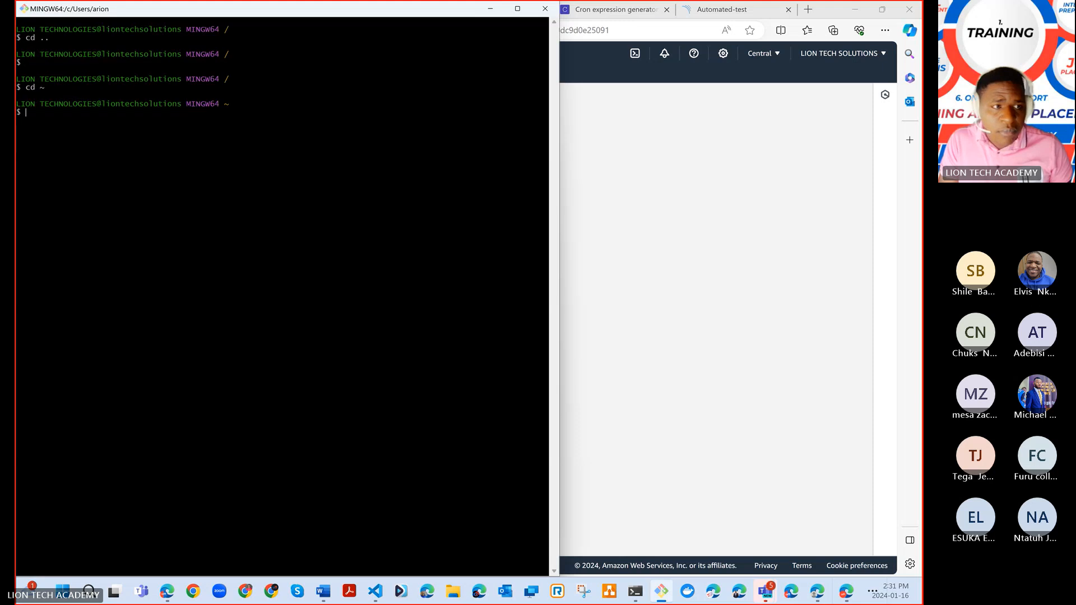
pyautogui.write('clear')
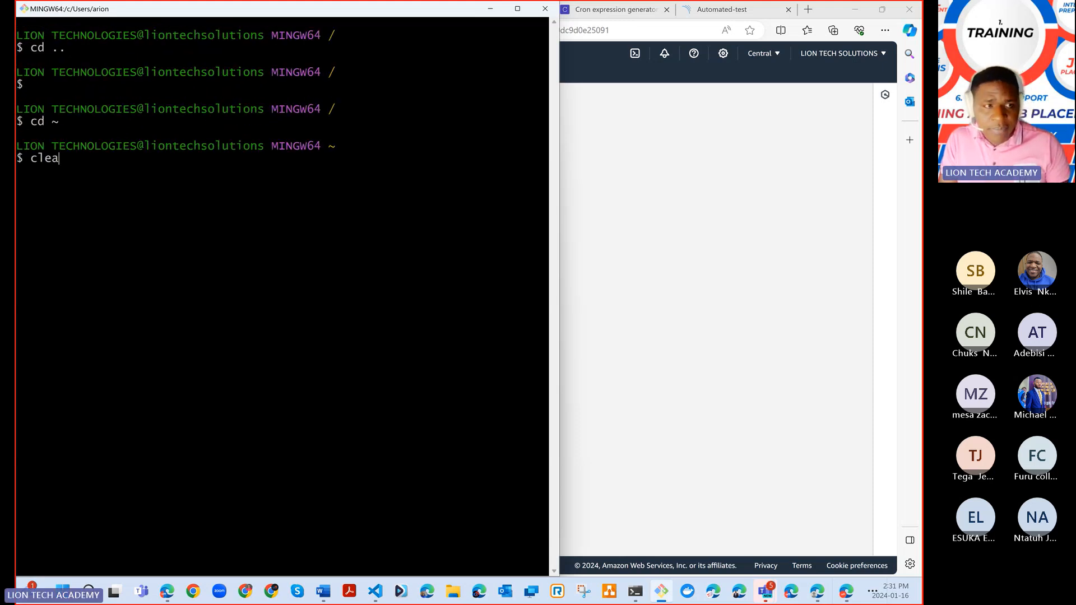
pyautogui.press('Return')
pyautogui.write('ls')
pyautogui.press('Return')
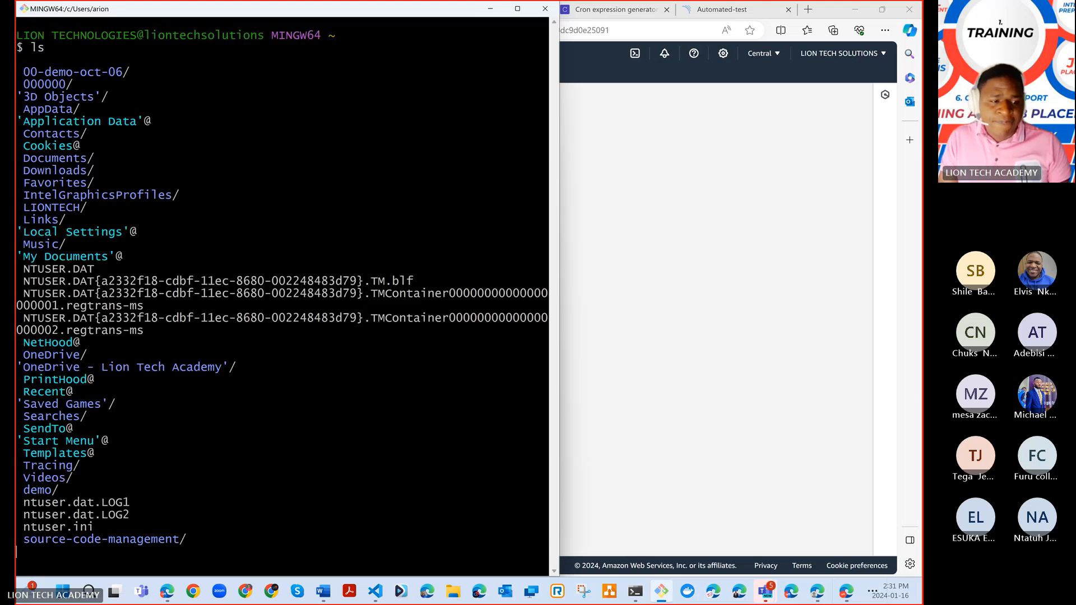
pyautogui.press('Return')
pyautogui.write('clear')
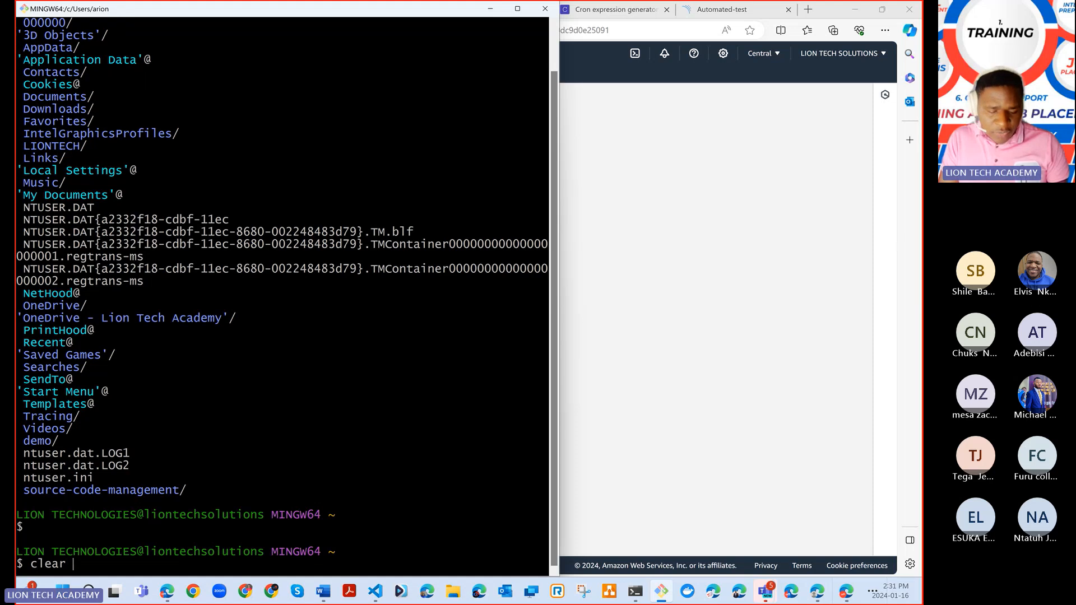
pyautogui.press('Return')
pyautogui.write('cd Dow')
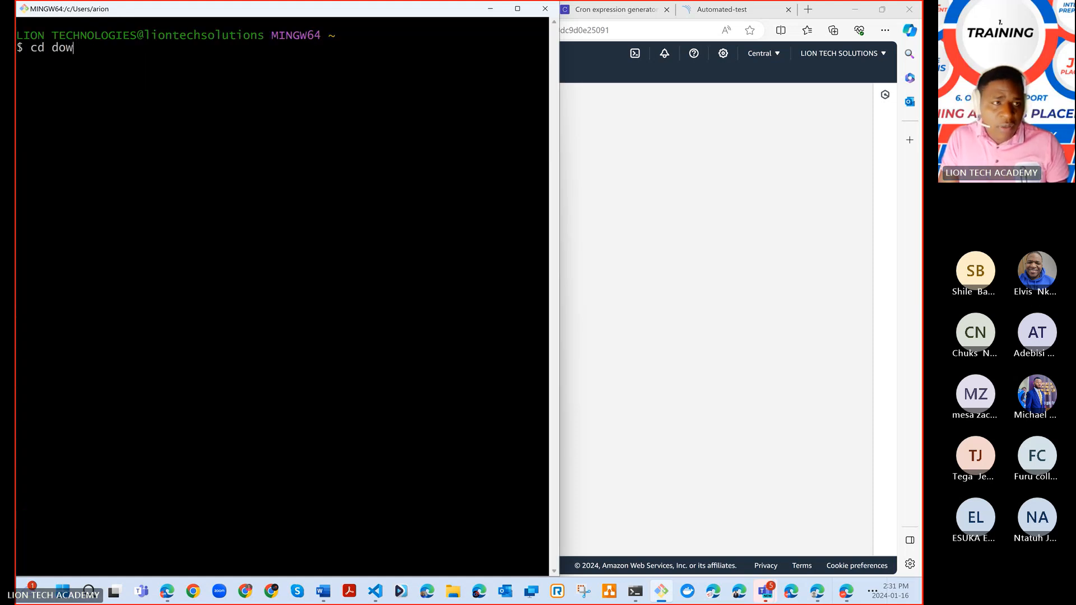
pyautogui.press('Tab')
pyautogui.press('Return')
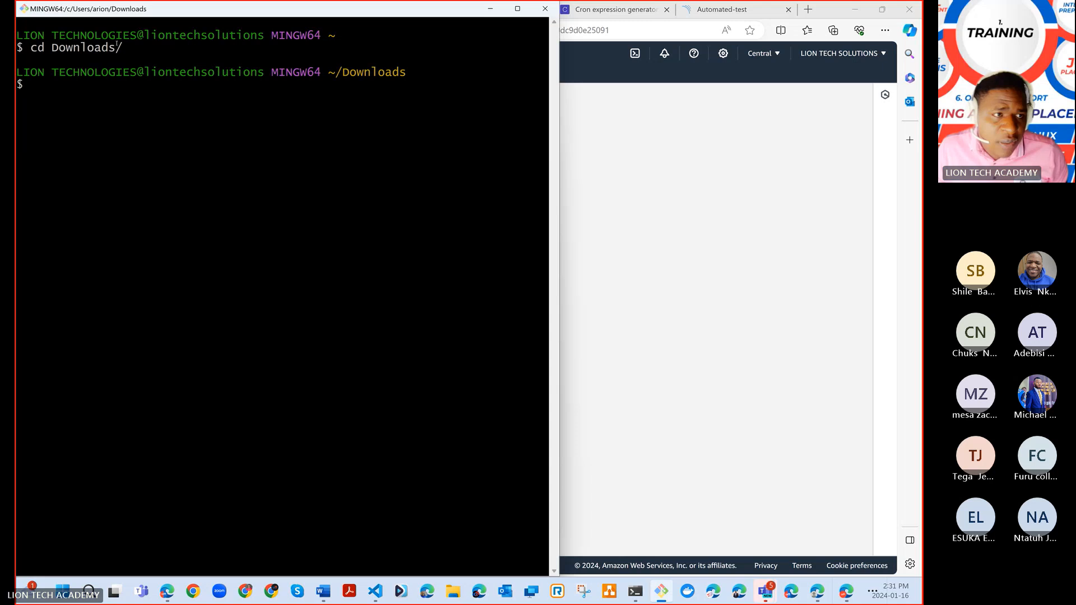
# Step: Connect as ubuntu using the pasted ssh -i "ci.pem" command, accepting the host key
pyautogui.rightClick(93, 88)
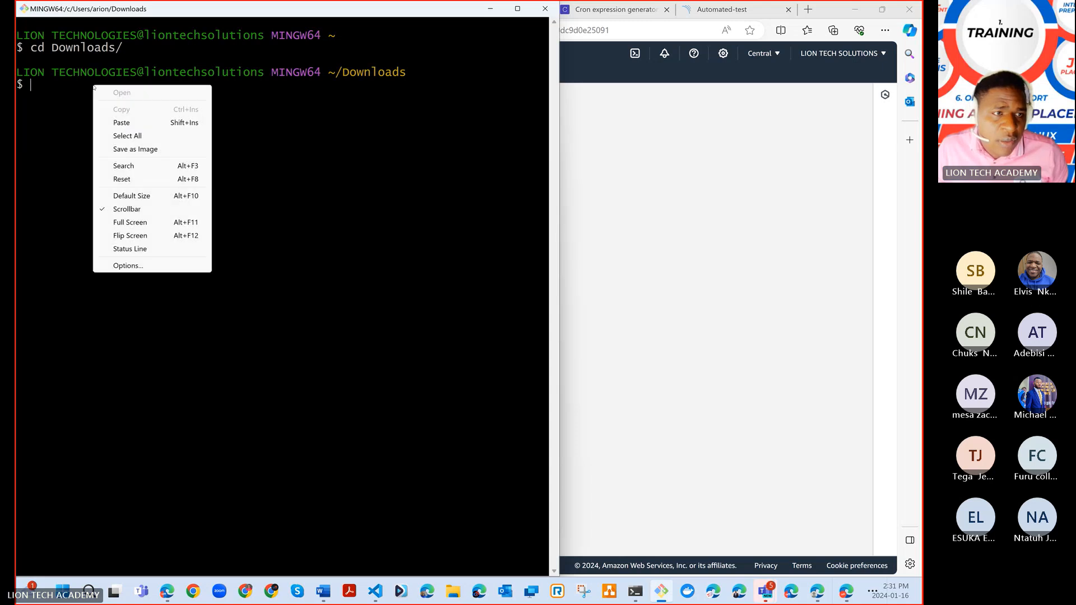
pyautogui.click(108, 117)
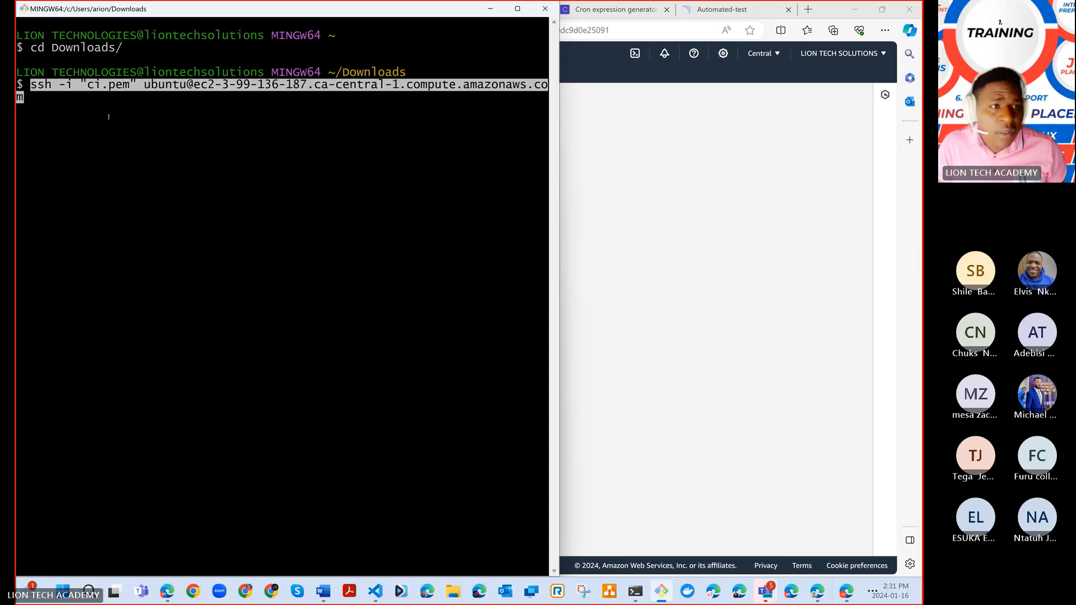
pyautogui.press('Return')
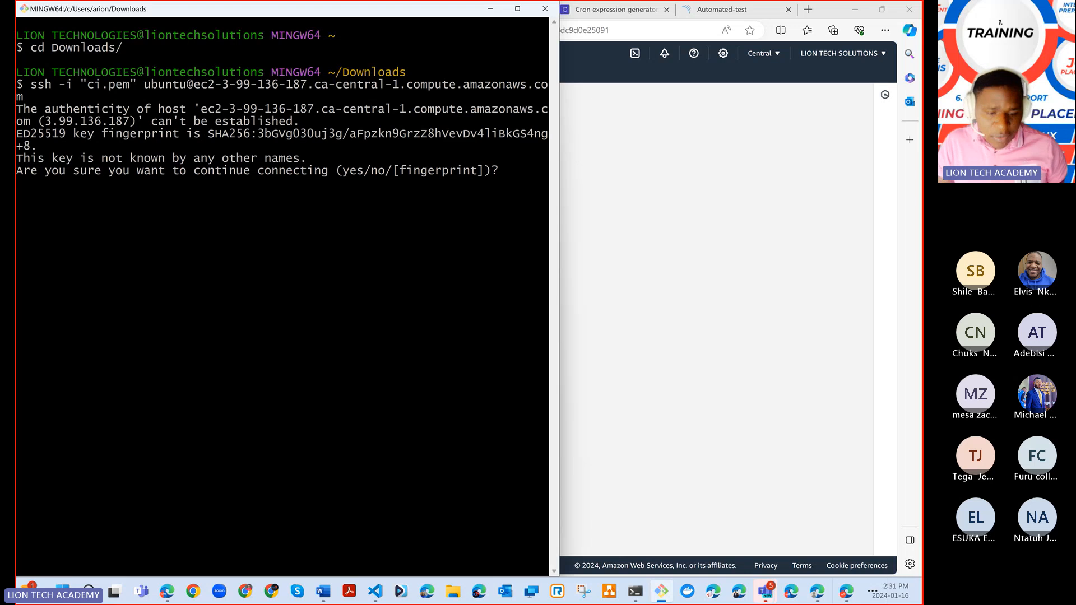
pyautogui.write('yes')
pyautogui.press('Return')
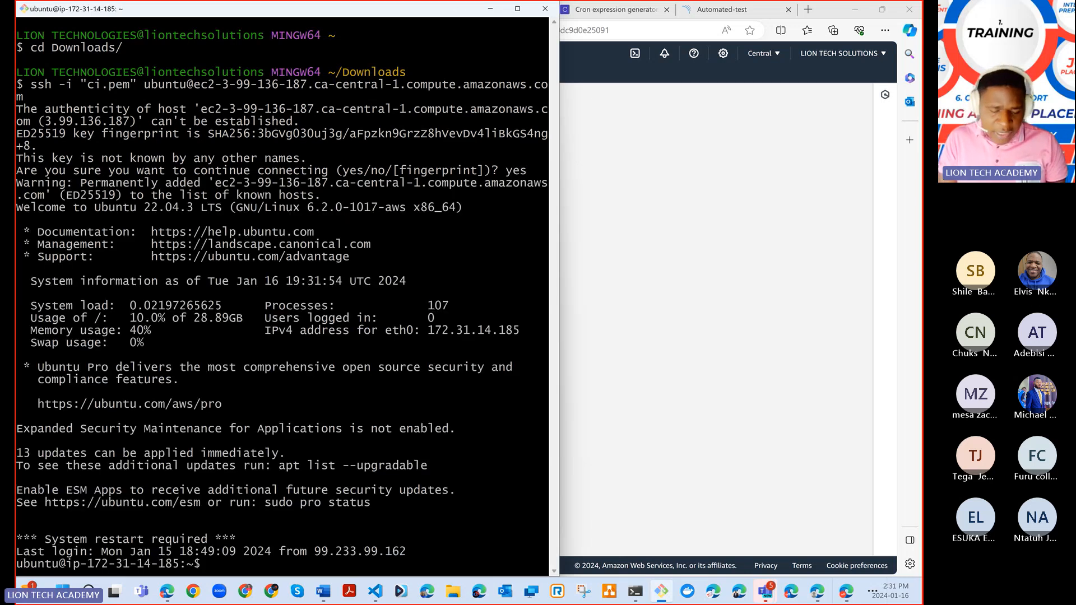
# Step: Clear the login messages and list the server's home folder
pyautogui.write('clear')
pyautogui.press('Return')
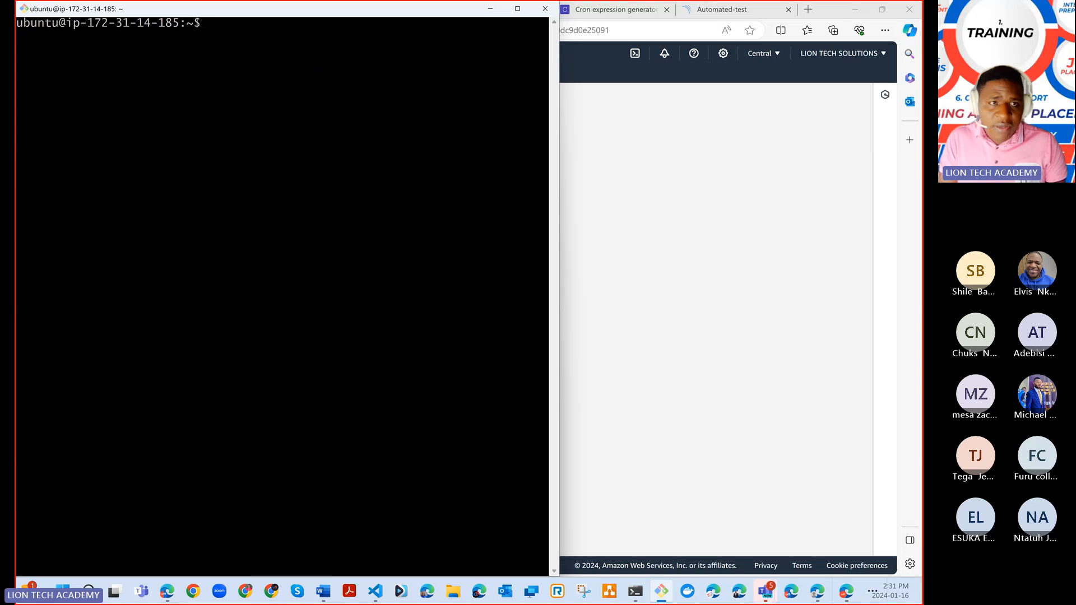
pyautogui.write('ls')
pyautogui.press('Return')
pyautogui.press('Return')
pyautogui.press('Return')
pyautogui.write('clear')
pyautogui.press('Return')
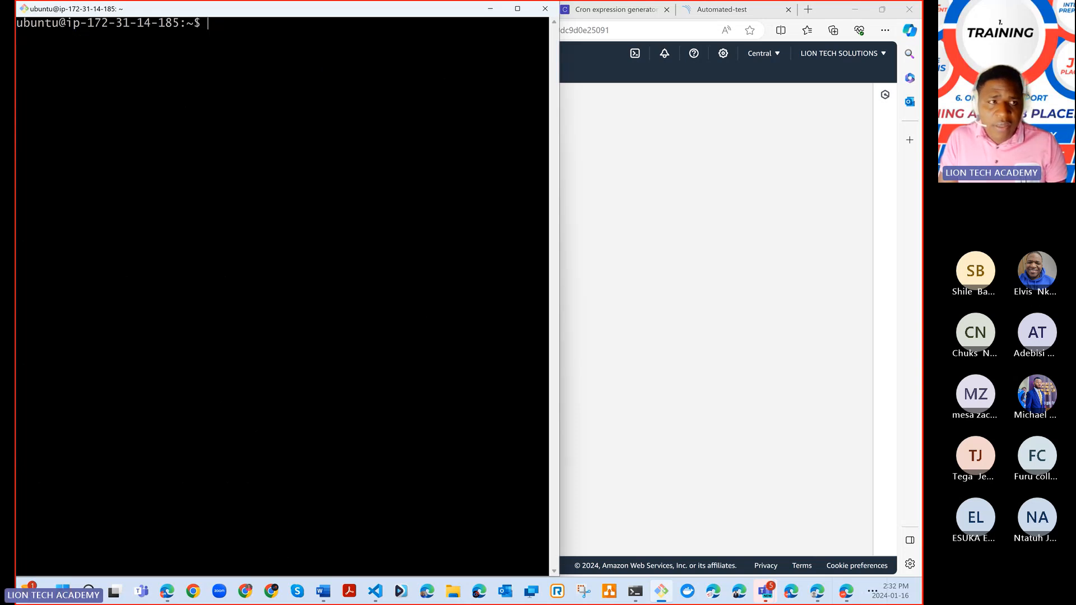
pyautogui.press('Return')
pyautogui.press('Return')
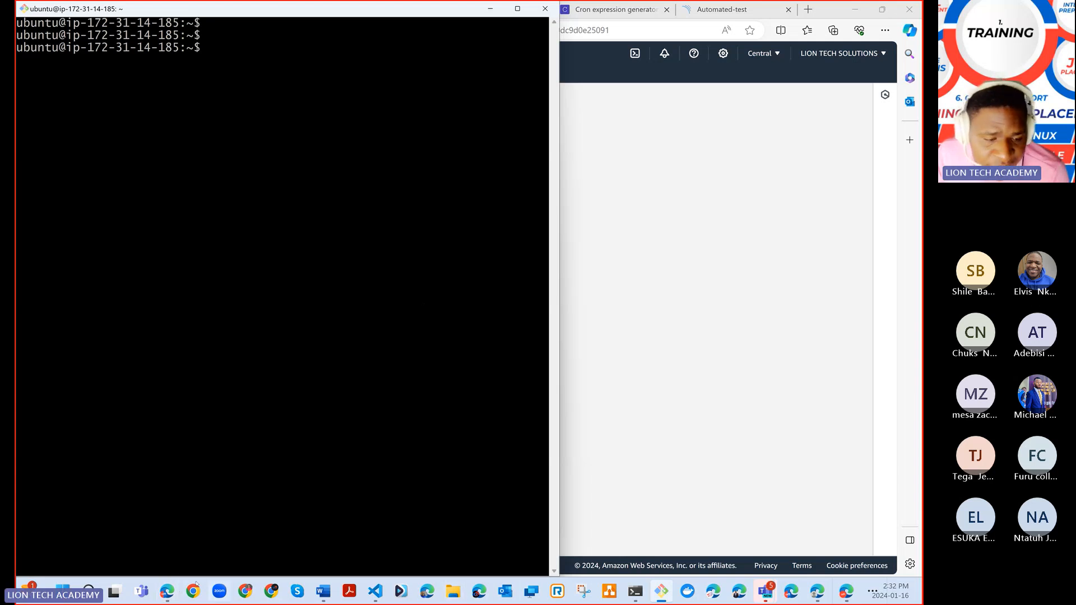
# Step: Place the GitHub browser on the right half and the Ubuntu terminal on the left
pyautogui.moveTo(167, 590)
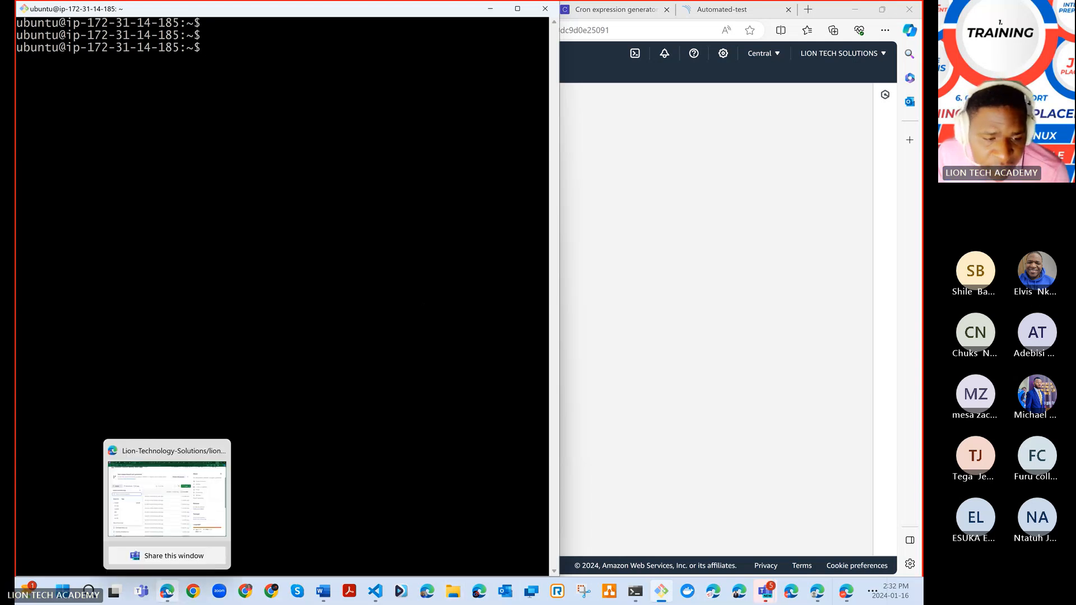
pyautogui.click(170, 518)
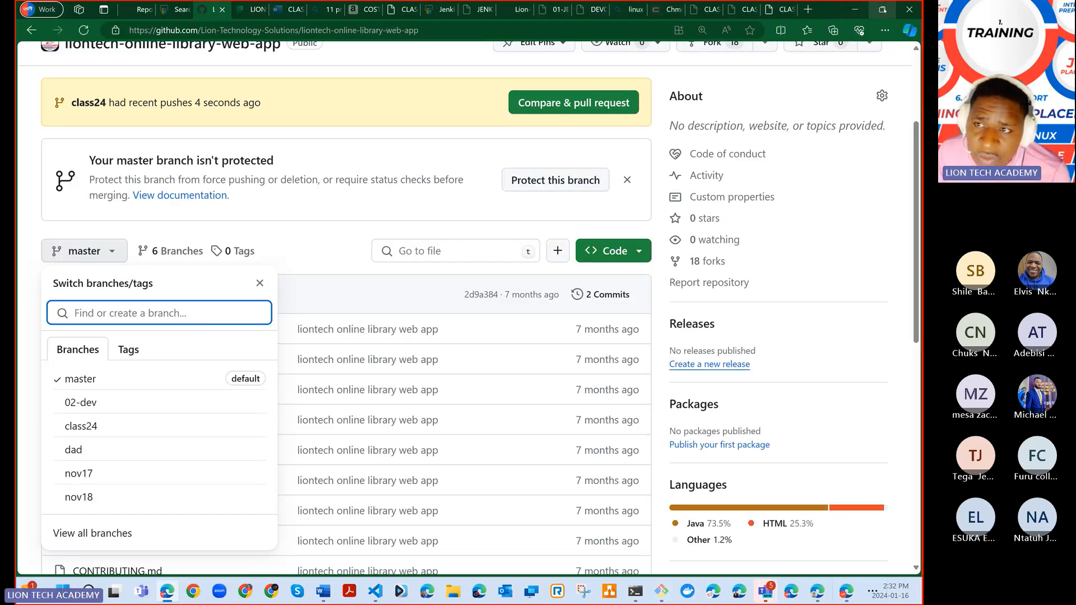
pyautogui.moveTo(883, 10)
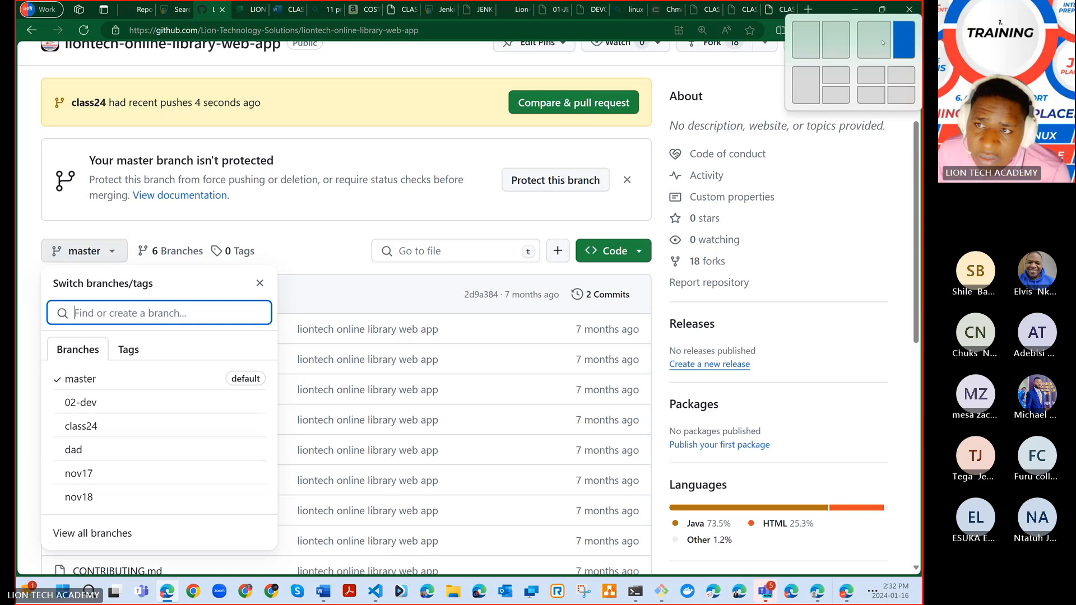
pyautogui.click(844, 42)
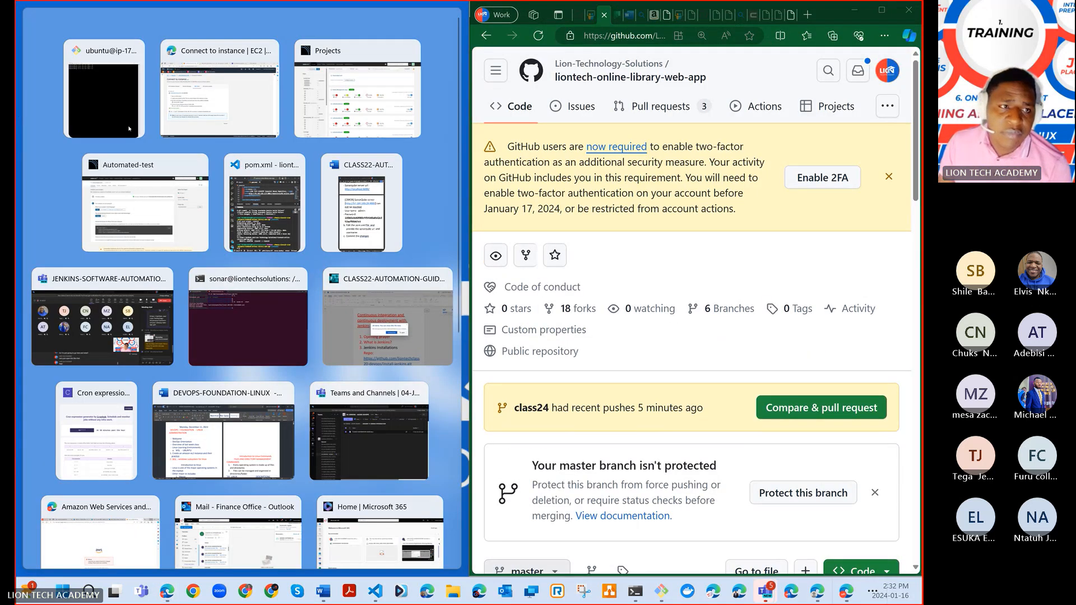
pyautogui.click(129, 128)
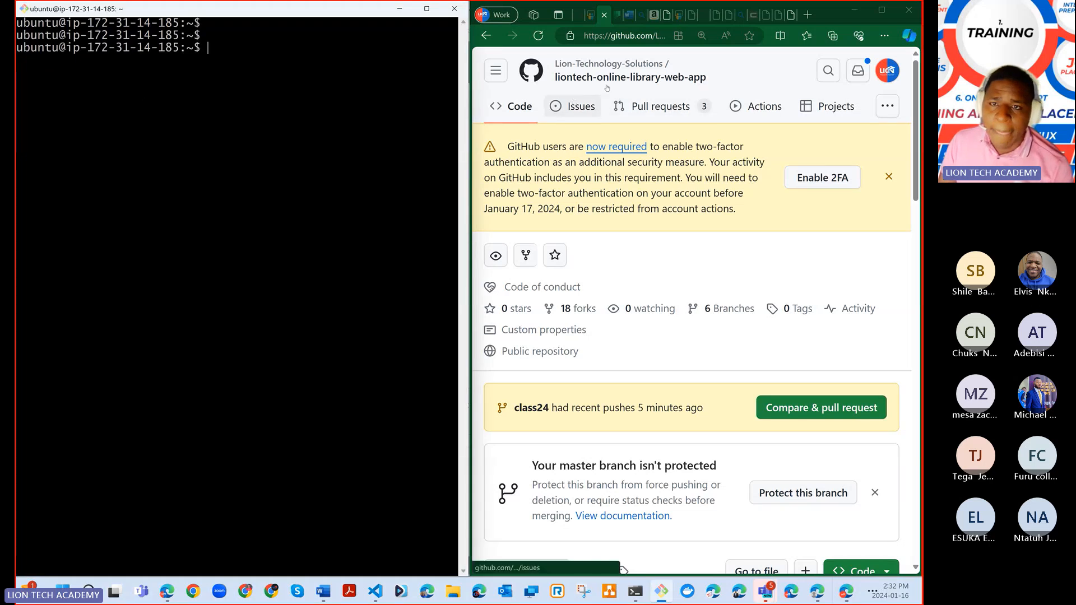
# Step: Open sonar.sh in liontech-install-scripts/sonarqube-installations and copy the raw script
pyautogui.click(497, 72)
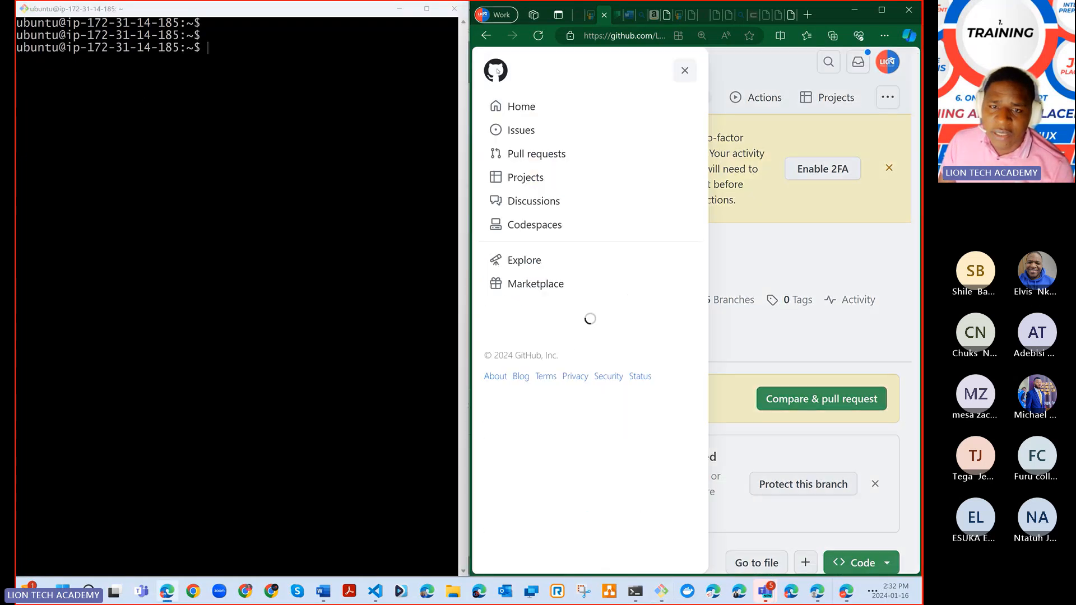
pyautogui.click(525, 111)
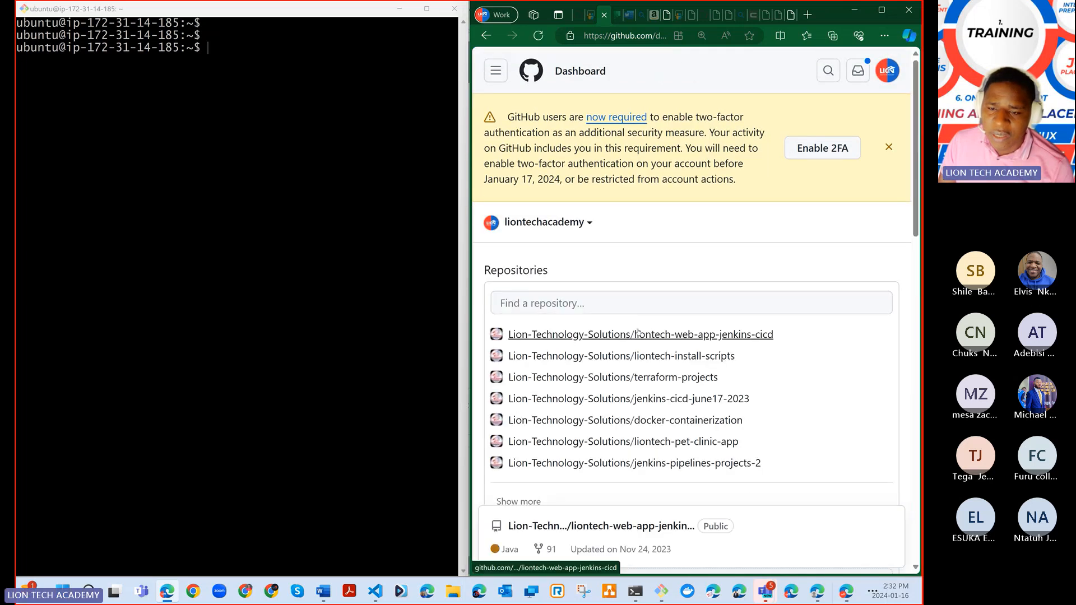
pyautogui.click(590, 356)
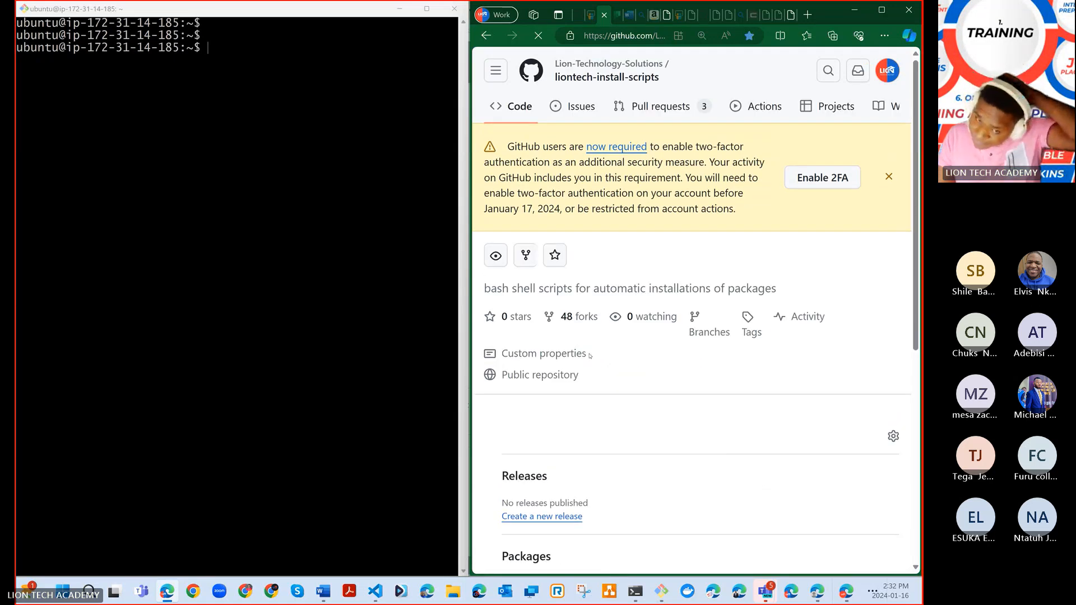
pyautogui.scroll(-6, 640, 454)
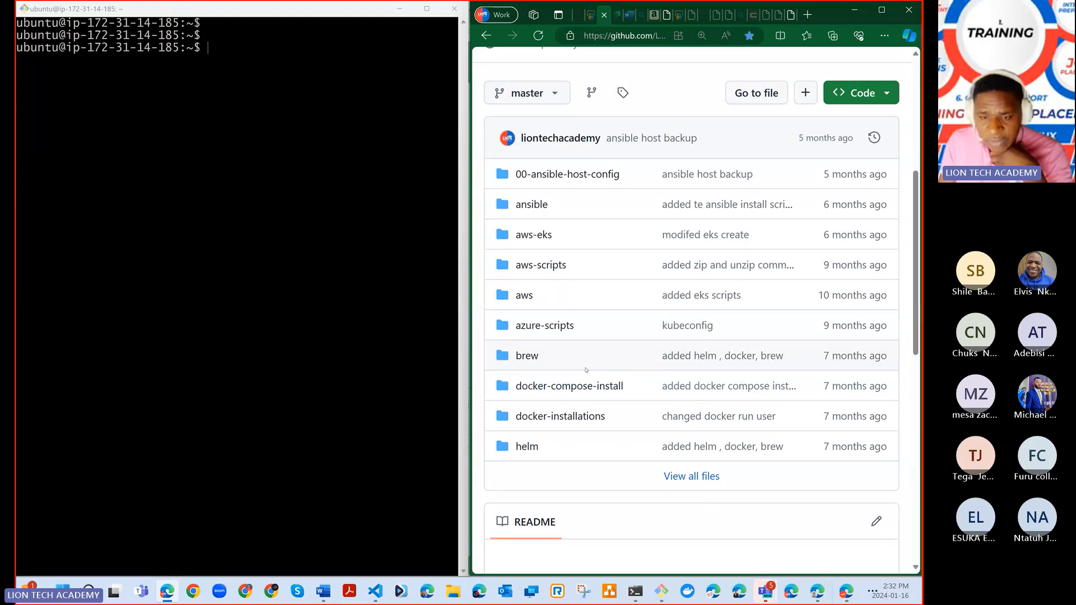
pyautogui.click(688, 474)
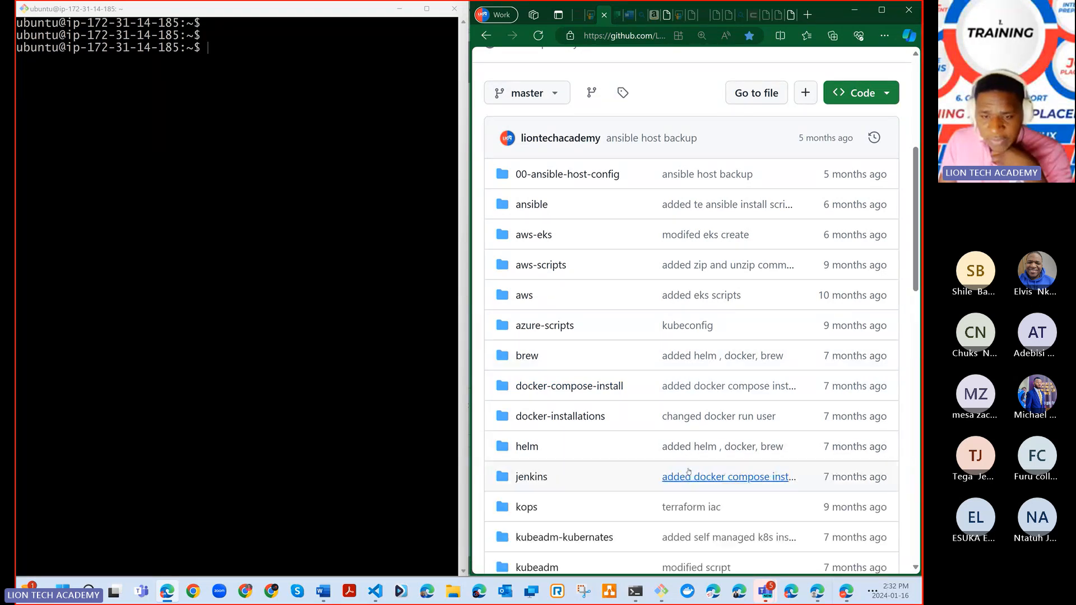
pyautogui.scroll(-4, 683, 434)
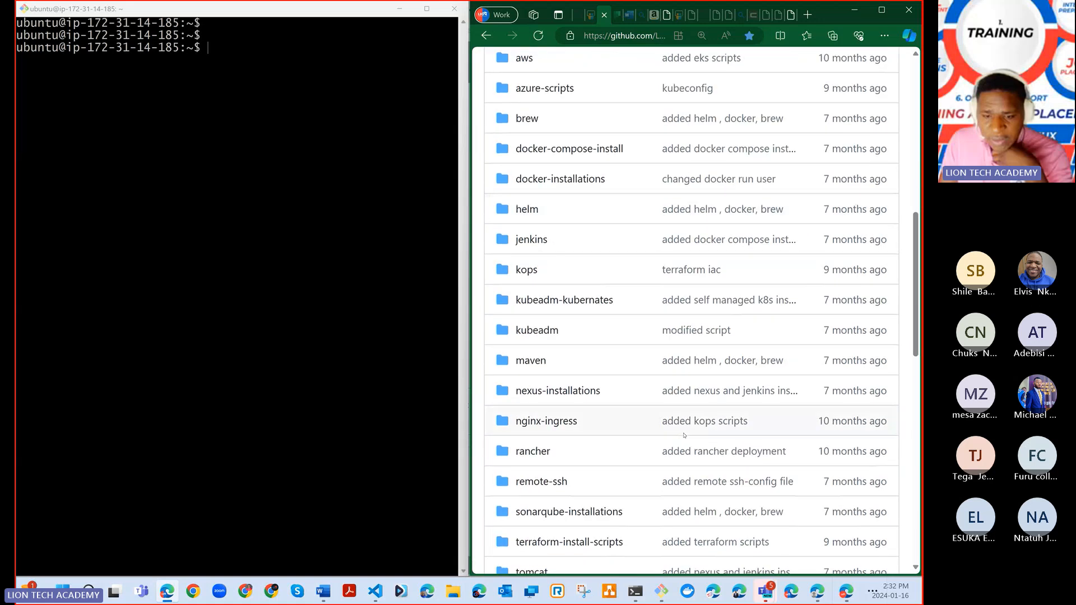
pyautogui.click(548, 513)
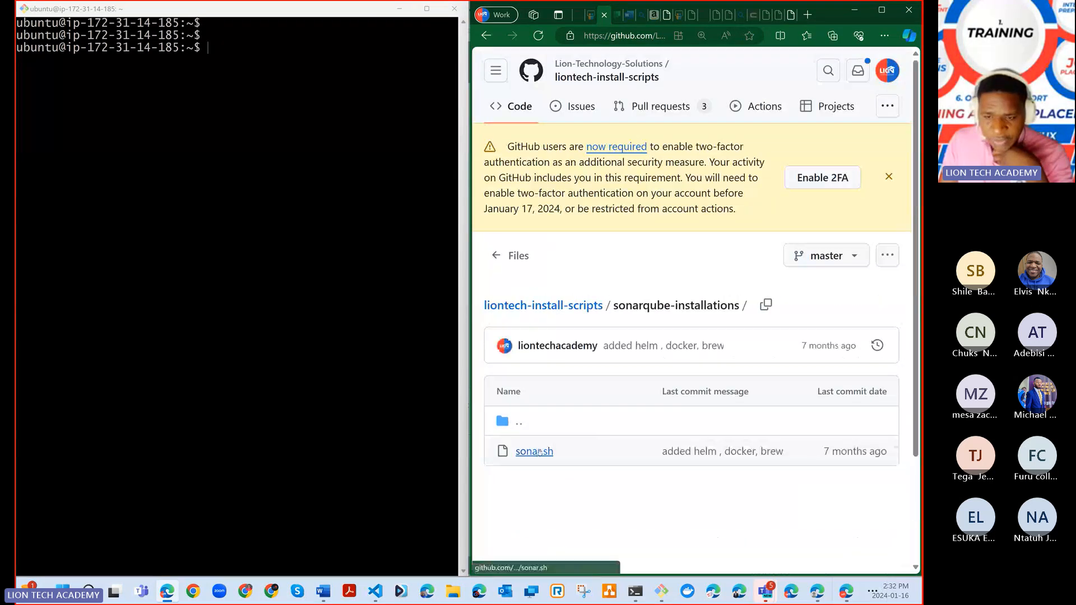
pyautogui.click(538, 452)
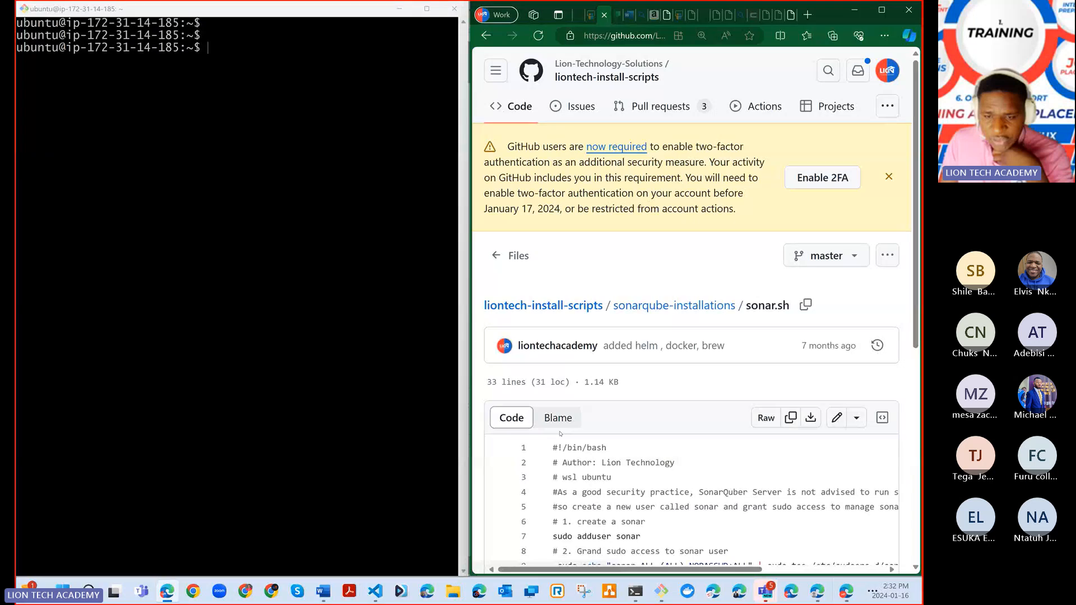
pyautogui.scroll(-5, 622, 431)
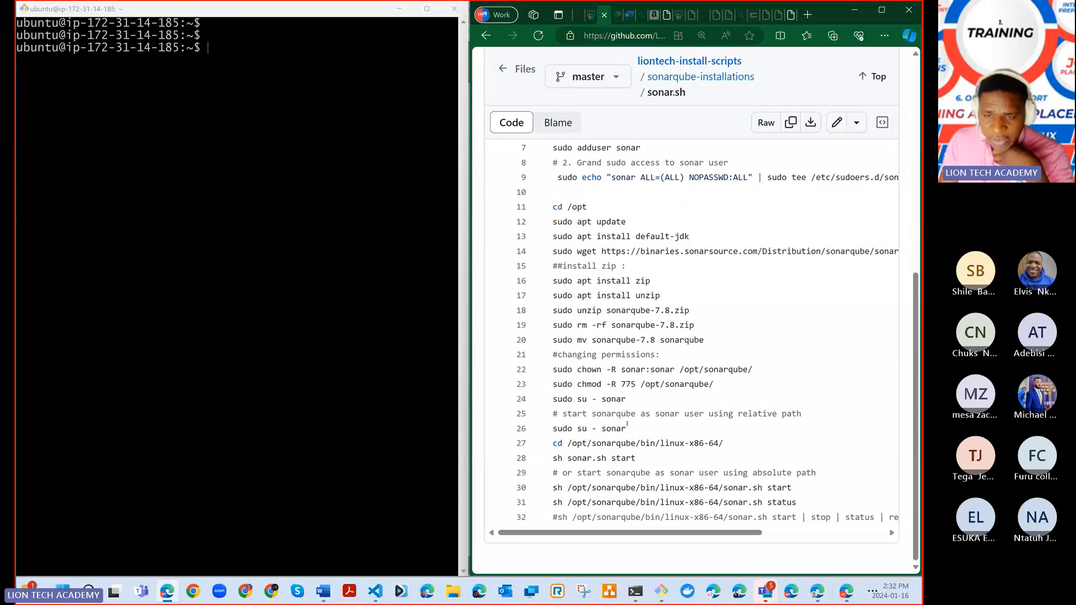
pyautogui.click(791, 124)
# Step: Create sonar.sh on the server by pasting the install script in vi and saving with :wq!
pyautogui.click(249, 60)
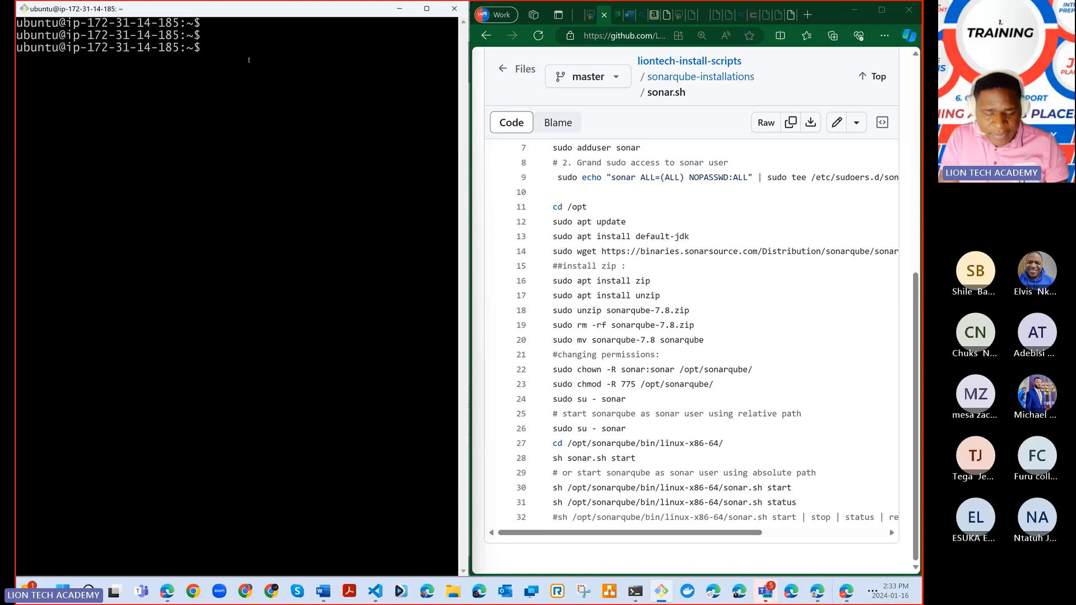
pyautogui.write('touch ')
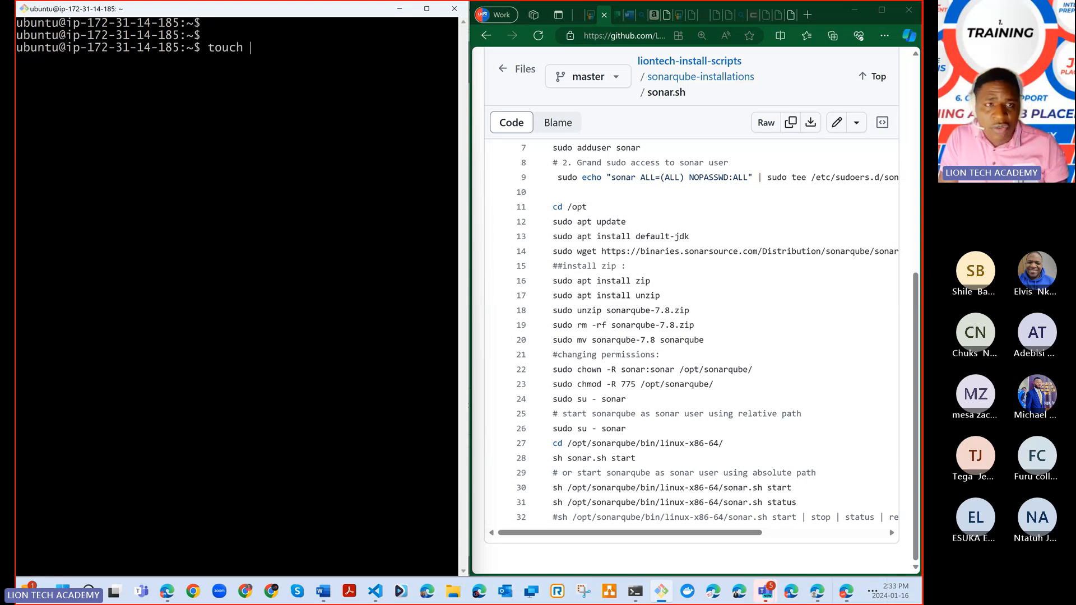
pyautogui.write('sonr')
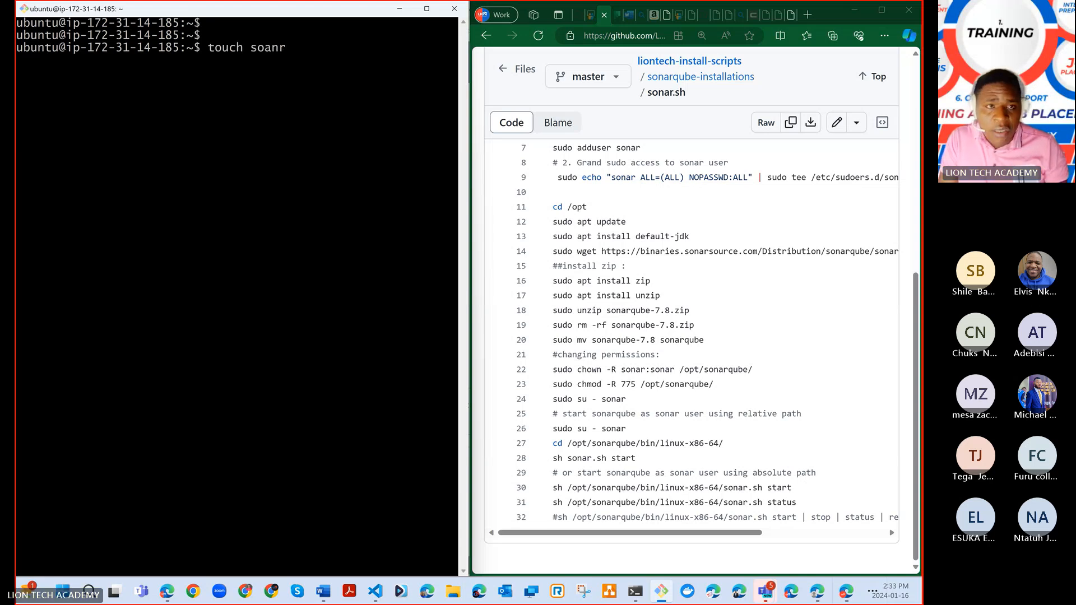
pyautogui.press('BackSpace')
pyautogui.press('BackSpace')
pyautogui.write('a')
pyautogui.press('BackSpace')
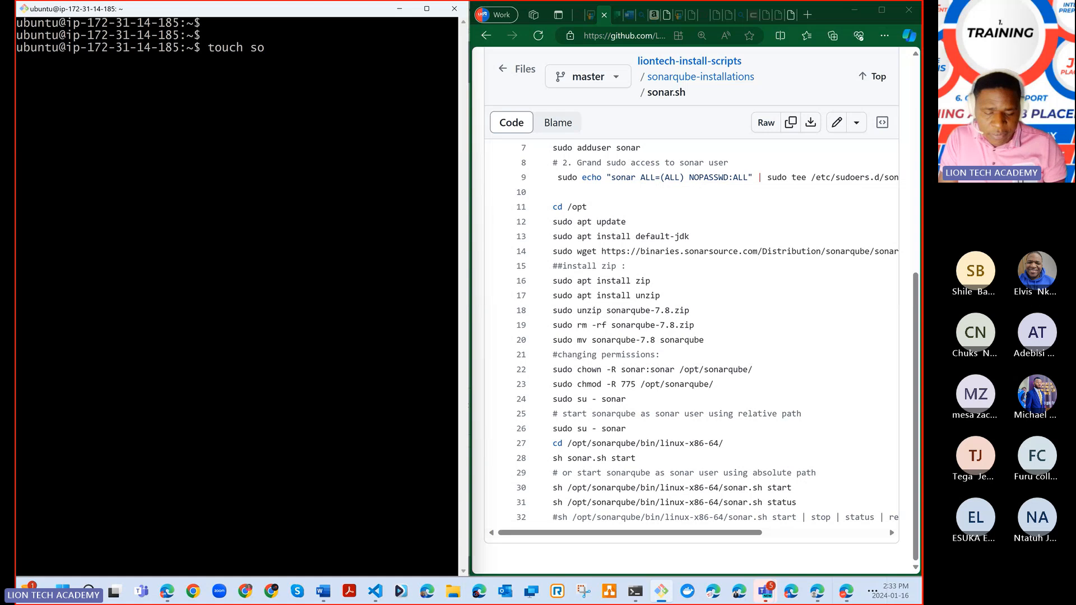
pyautogui.write('nar.')
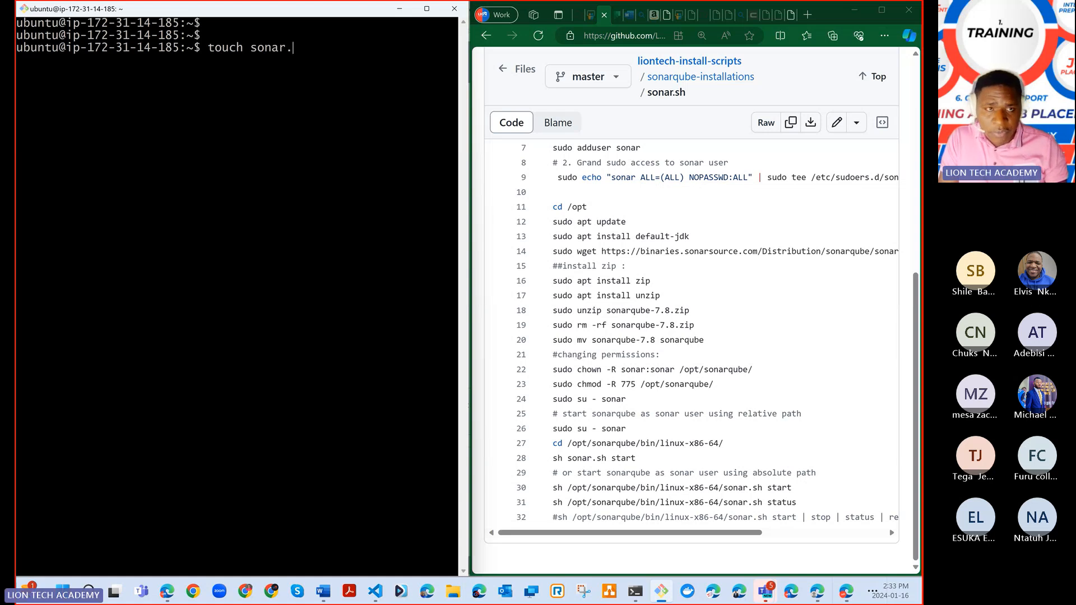
pyautogui.write('sh')
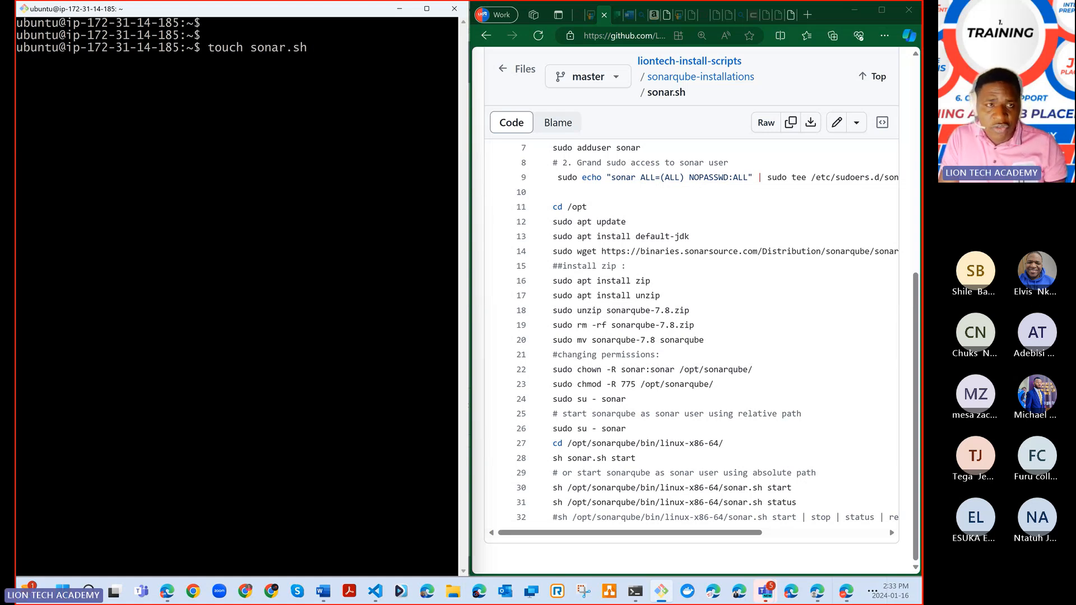
pyautogui.write('vi sonar.sh')
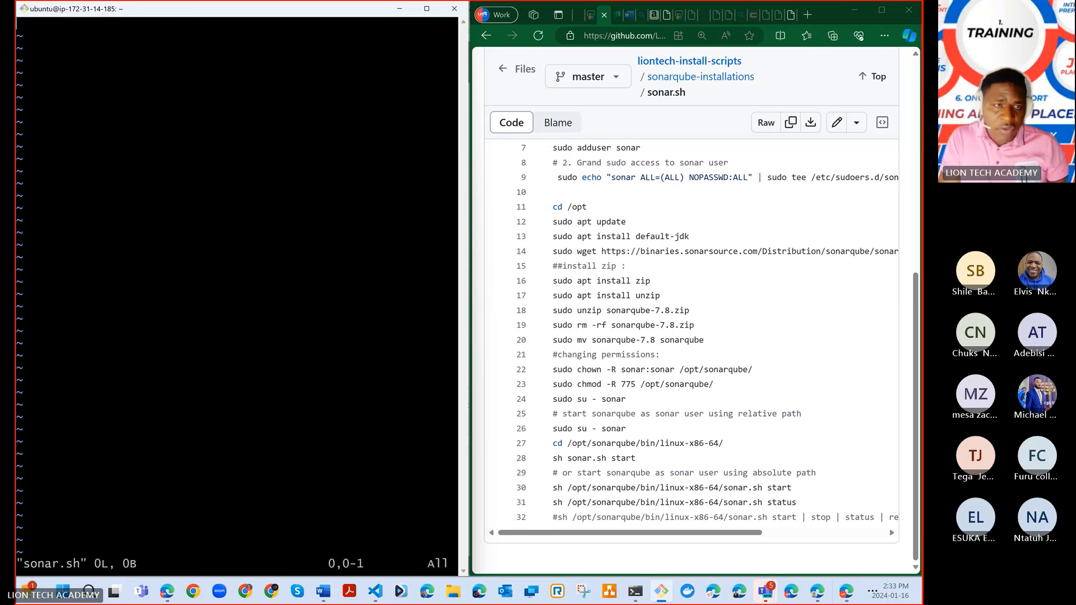
pyautogui.hotkey('ctrl', 'v')
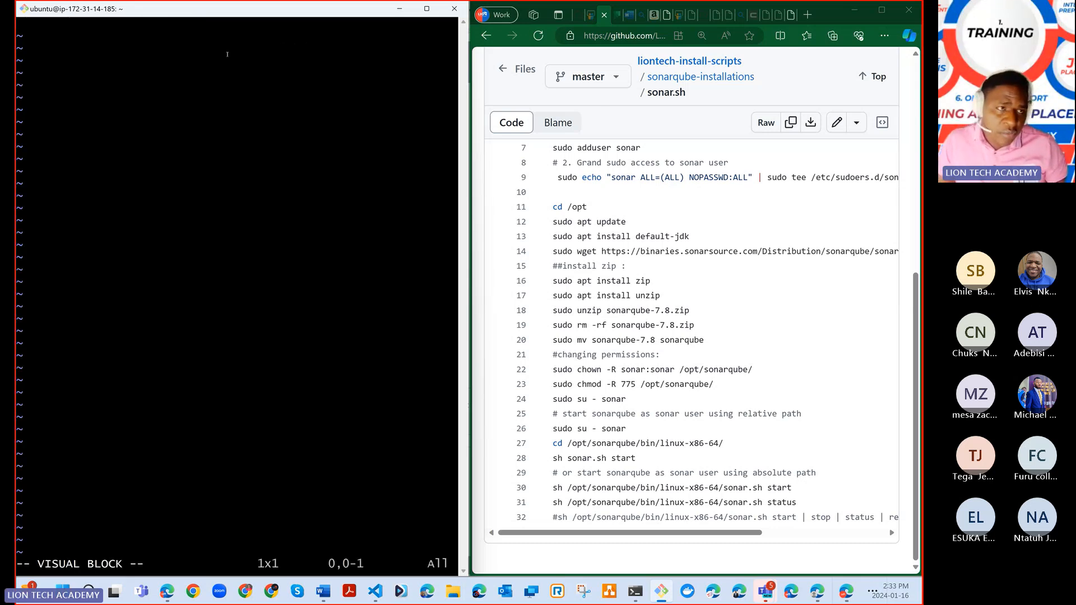
pyautogui.rightClick(166, 71)
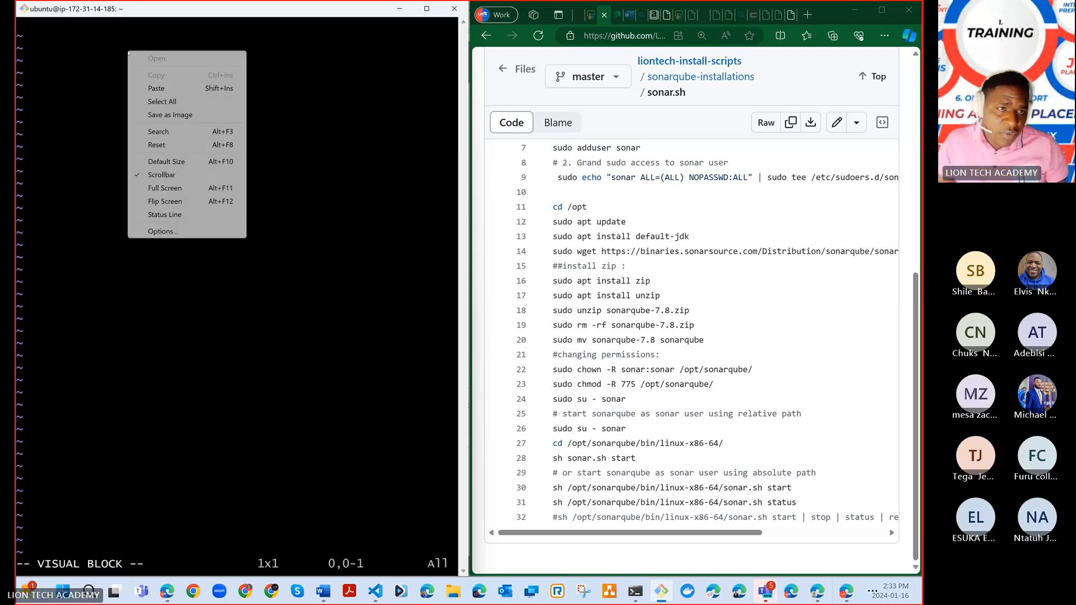
pyautogui.click(157, 88)
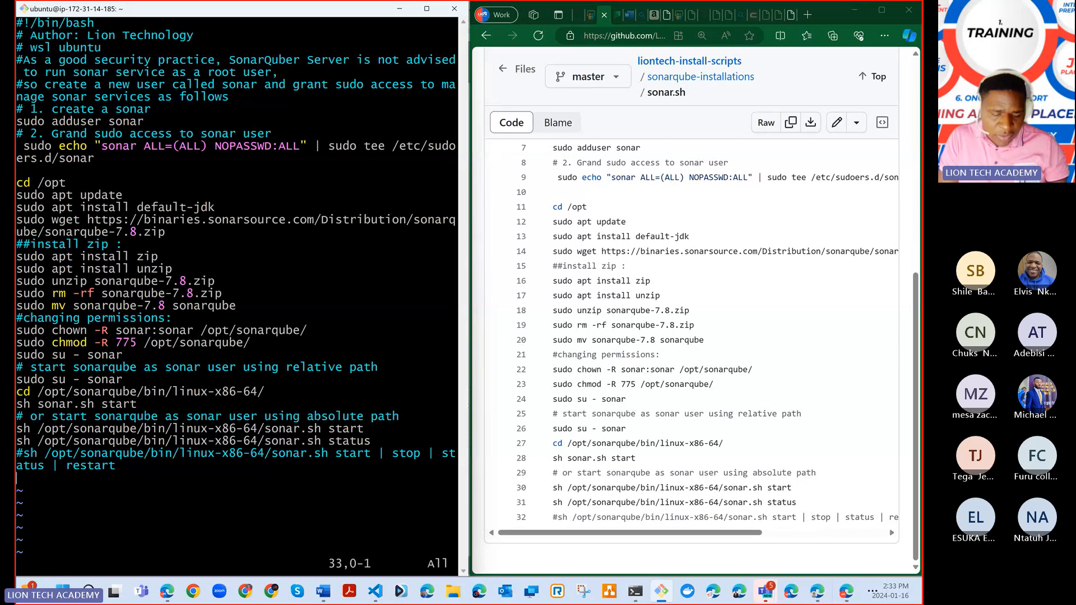
pyautogui.write(':wq!')
pyautogui.press('Return')
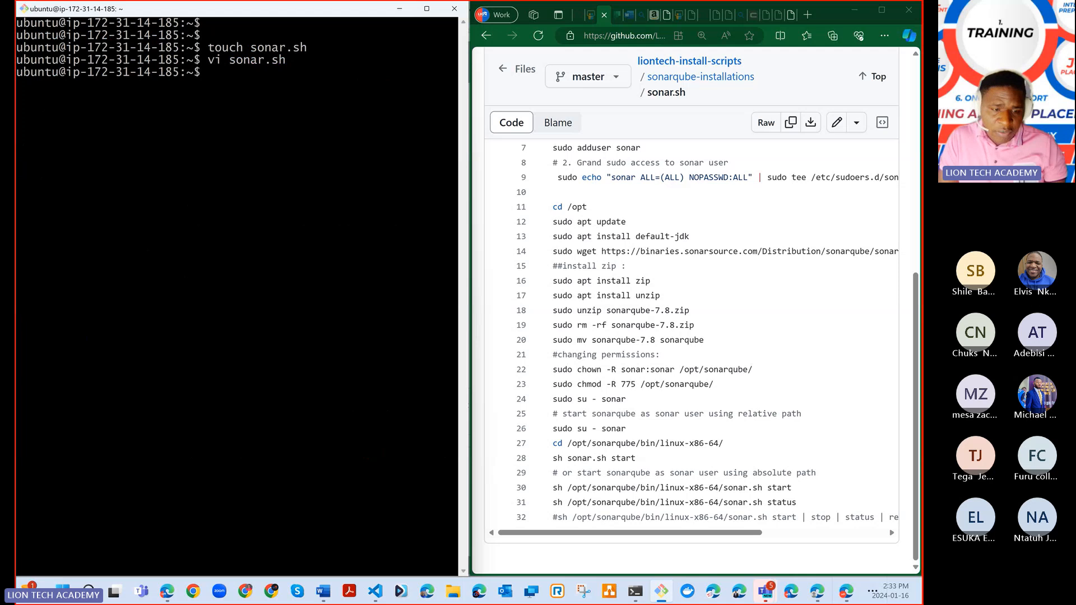
# Step: Run sudo sh sonar.sh, giving the sonar user a password, full name SONARQUBE and room 000
pyautogui.write('sudo ')
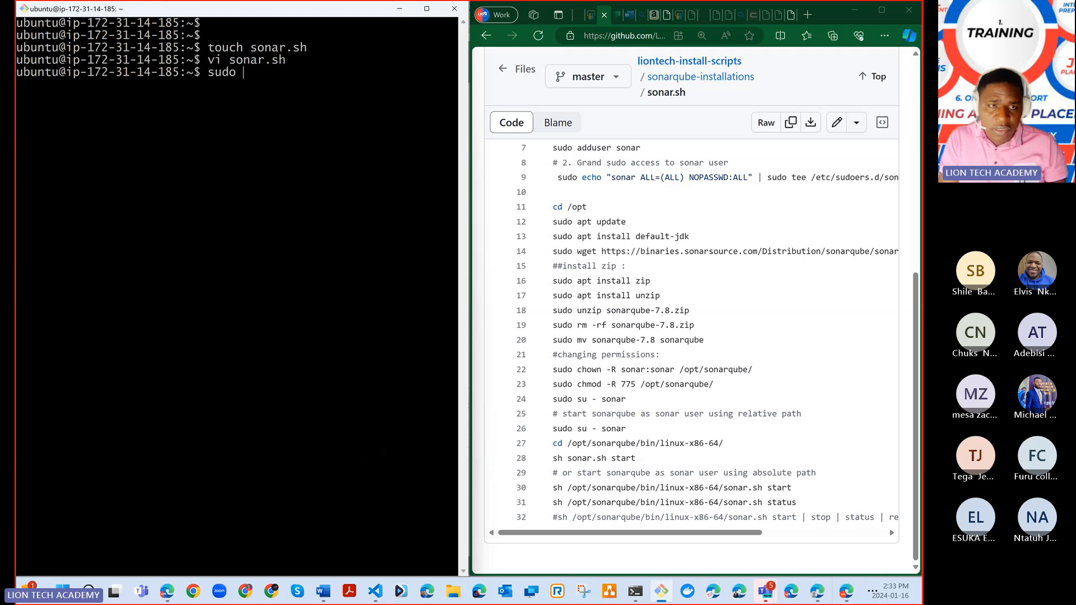
pyautogui.write('sh  sonar.sh')
pyautogui.press('Return')
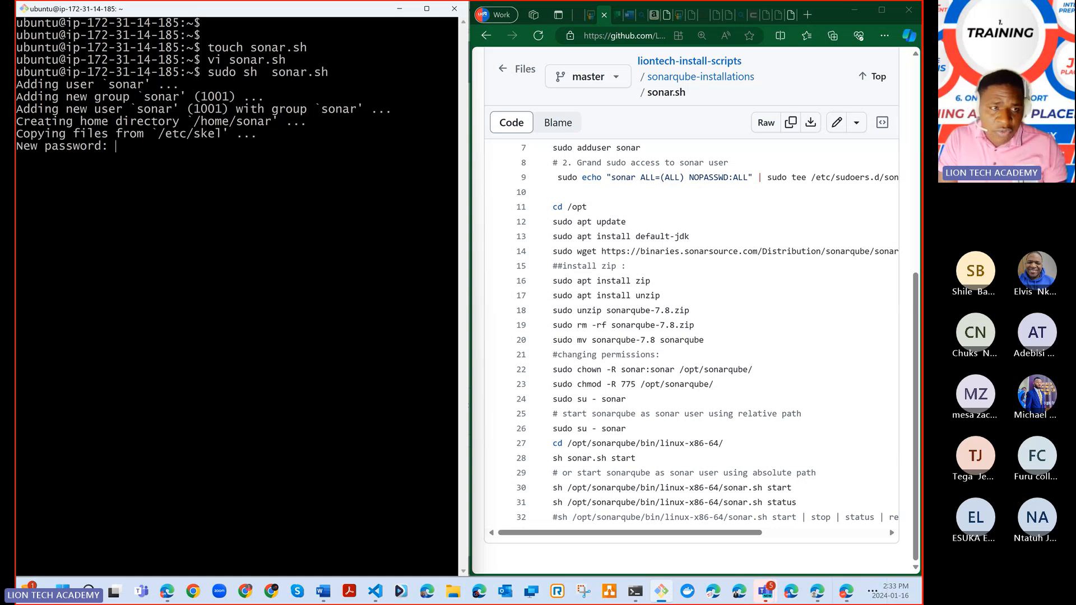
pyautogui.press('Return')
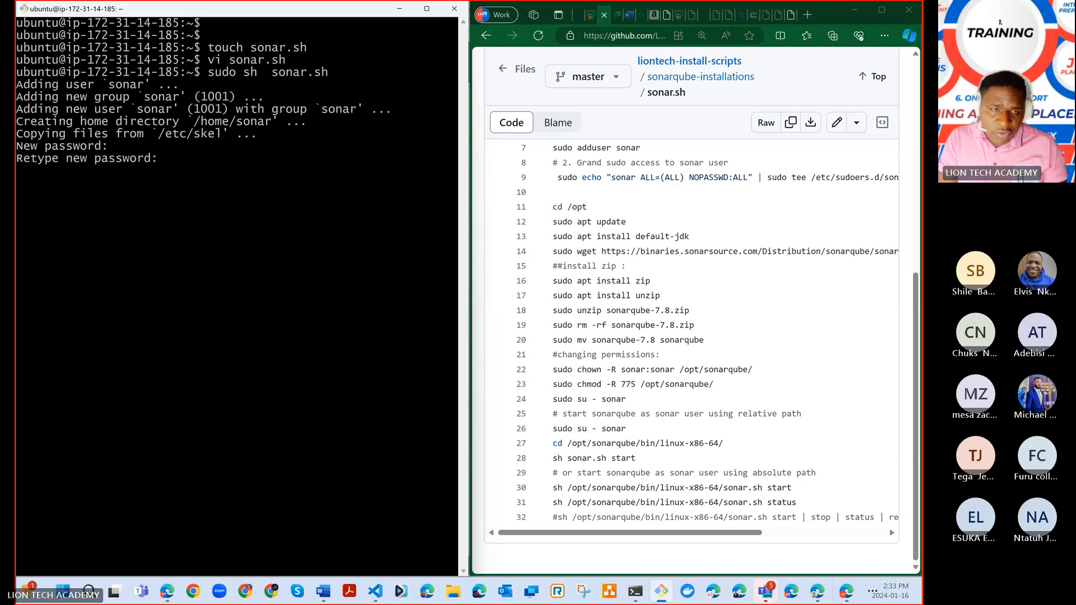
pyautogui.press('Return')
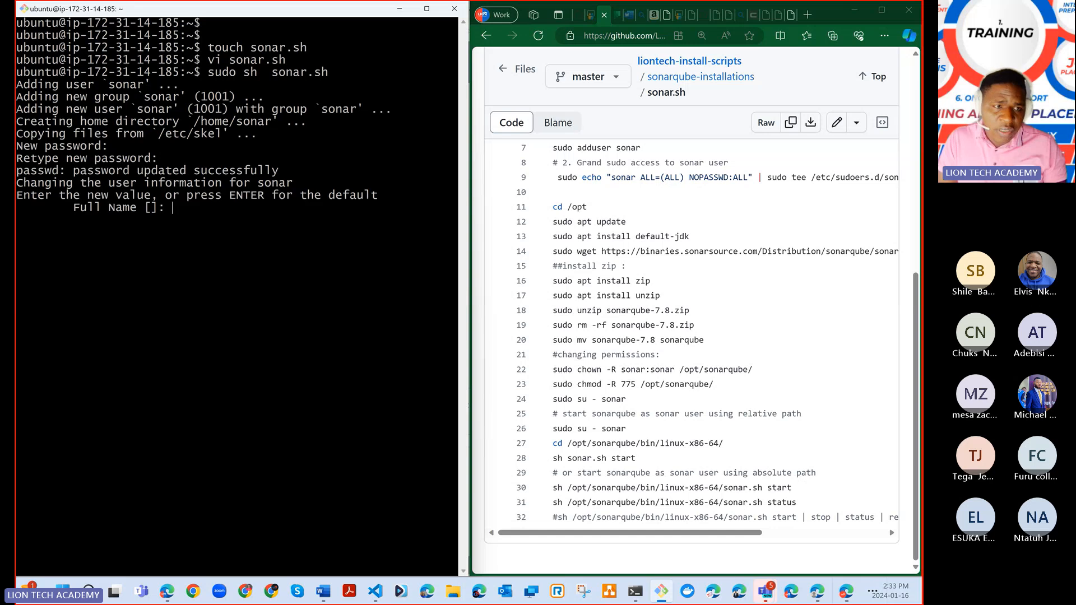
pyautogui.write('SONARQ')
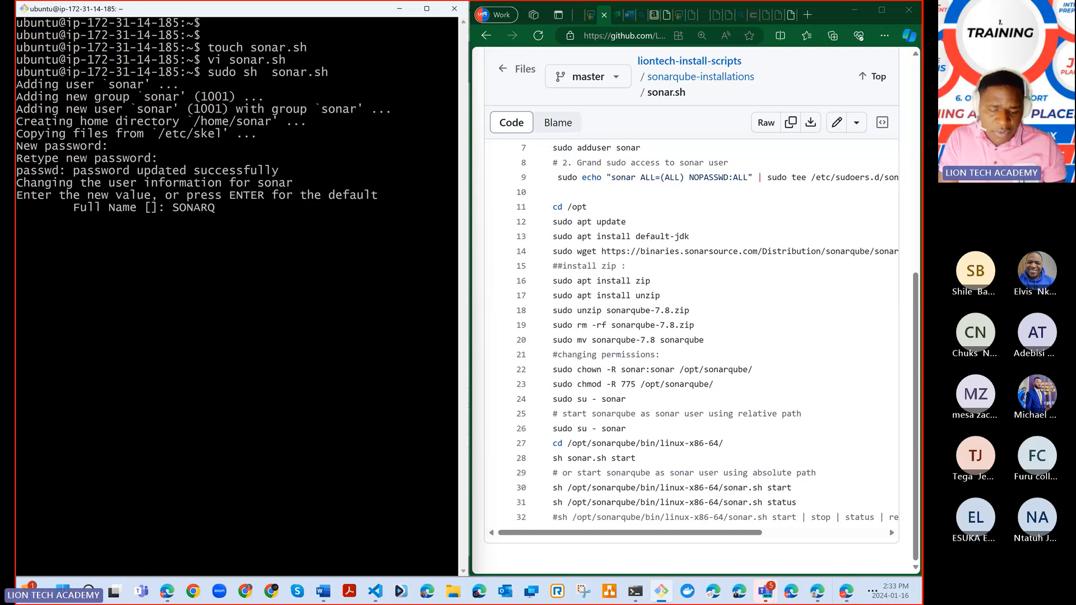
pyautogui.write('UBE')
pyautogui.press('Return')
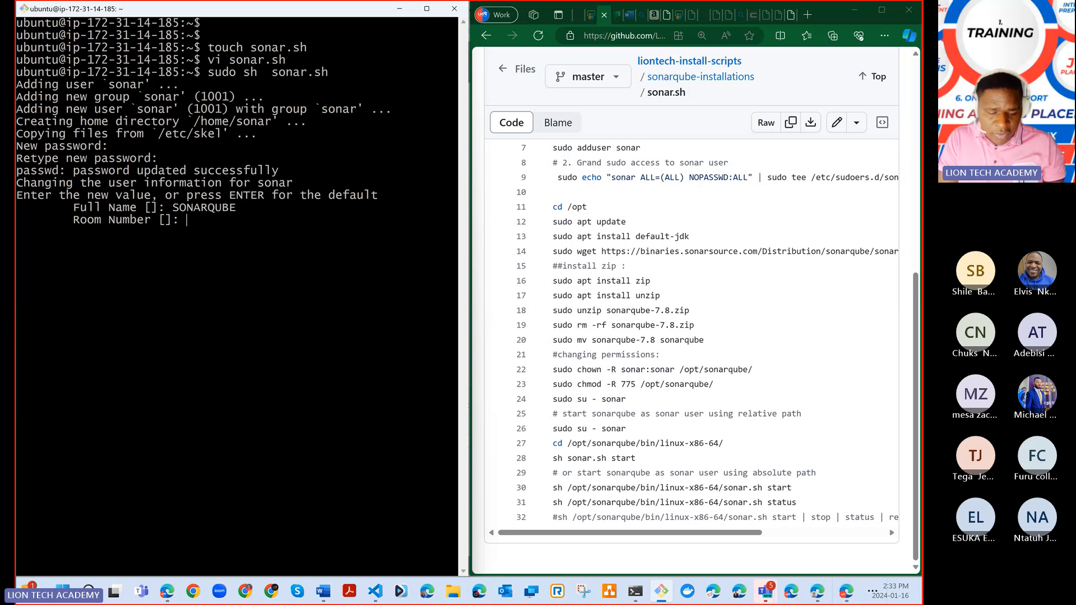
pyautogui.write('CODE')
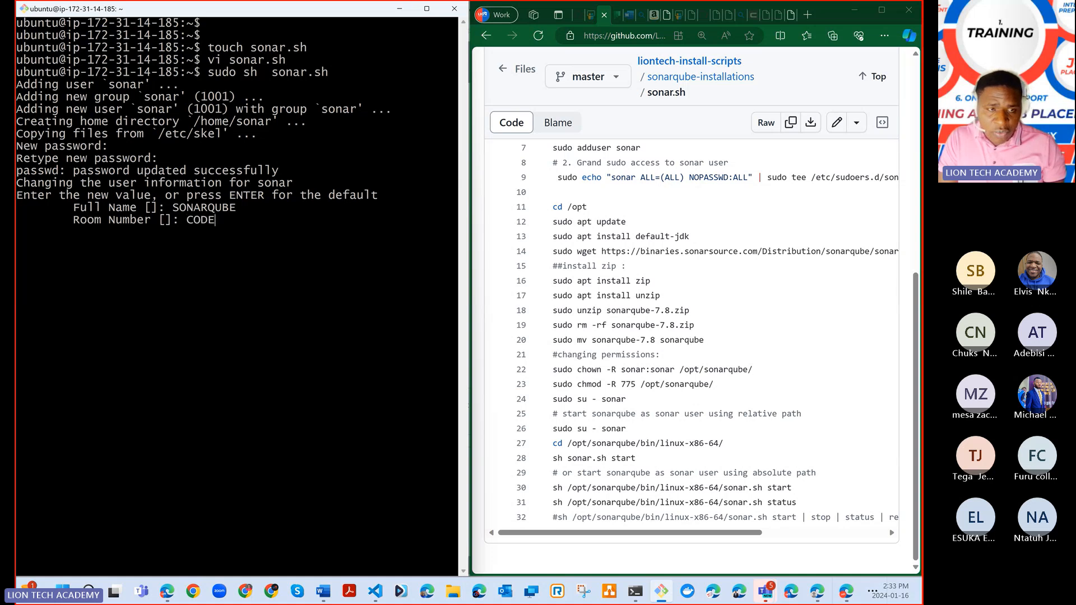
pyautogui.press('BackSpace')
pyautogui.press('BackSpace')
pyautogui.press('BackSpace')
pyautogui.press('BackSpace')
pyautogui.press('BackSpace')
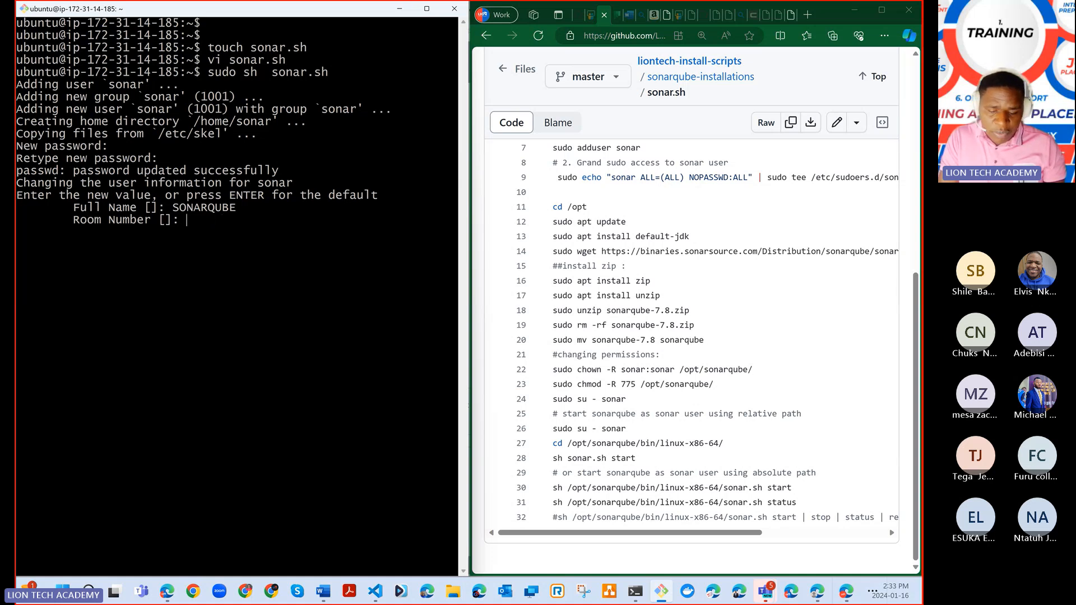
pyautogui.write('000')
pyautogui.press('Return')
pyautogui.press('Return')
pyautogui.press('Return')
pyautogui.press('Return')
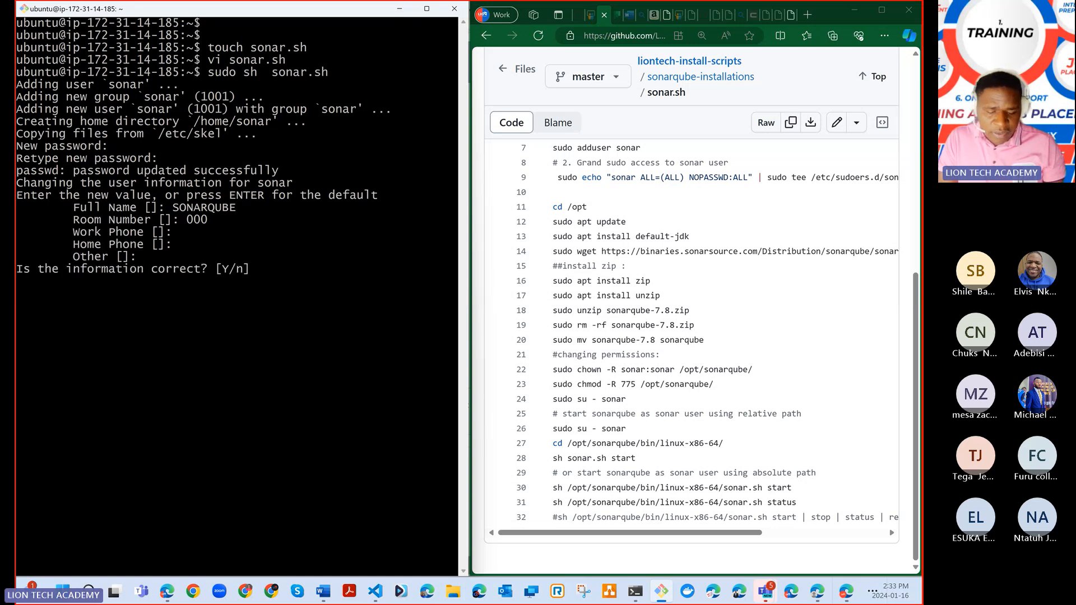
pyautogui.write('y')
pyautogui.press('Return')
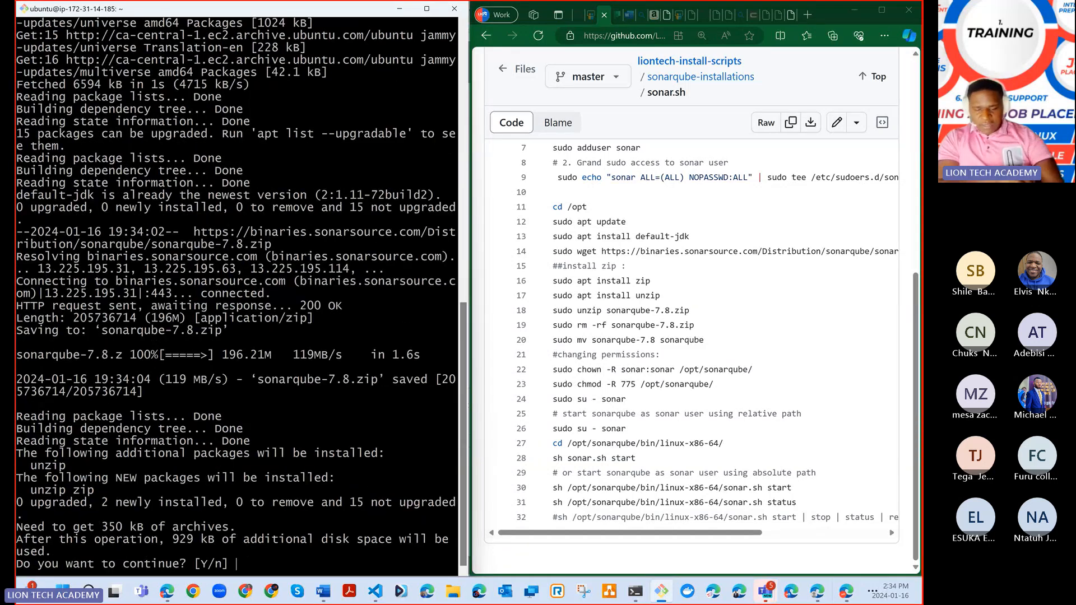
# Step: Approve installing unzip and the default service restarts, then list and clear the terminal
pyautogui.write('y')
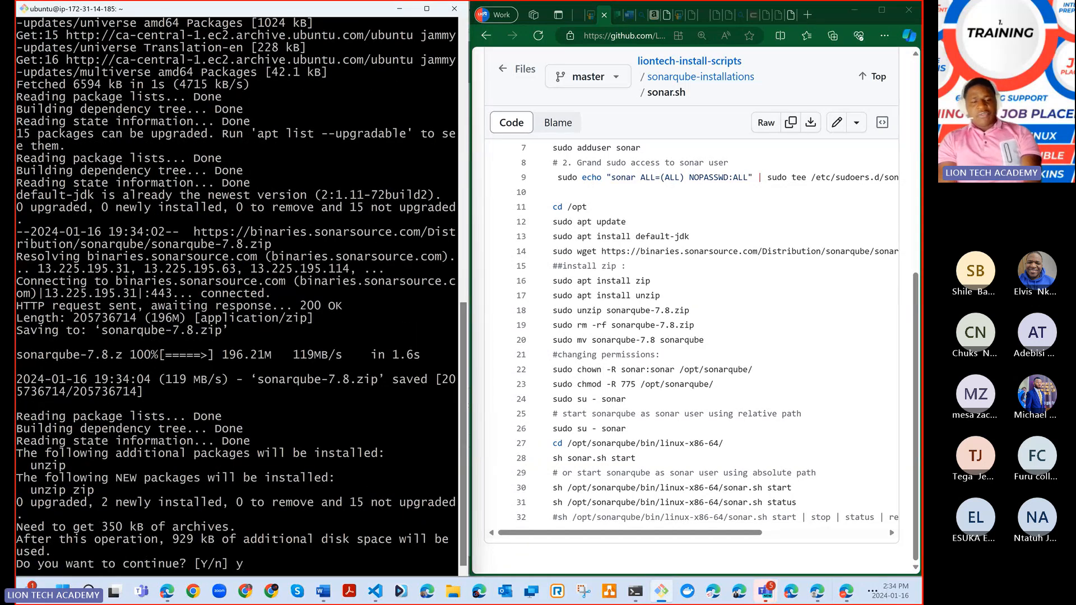
pyautogui.press('Return')
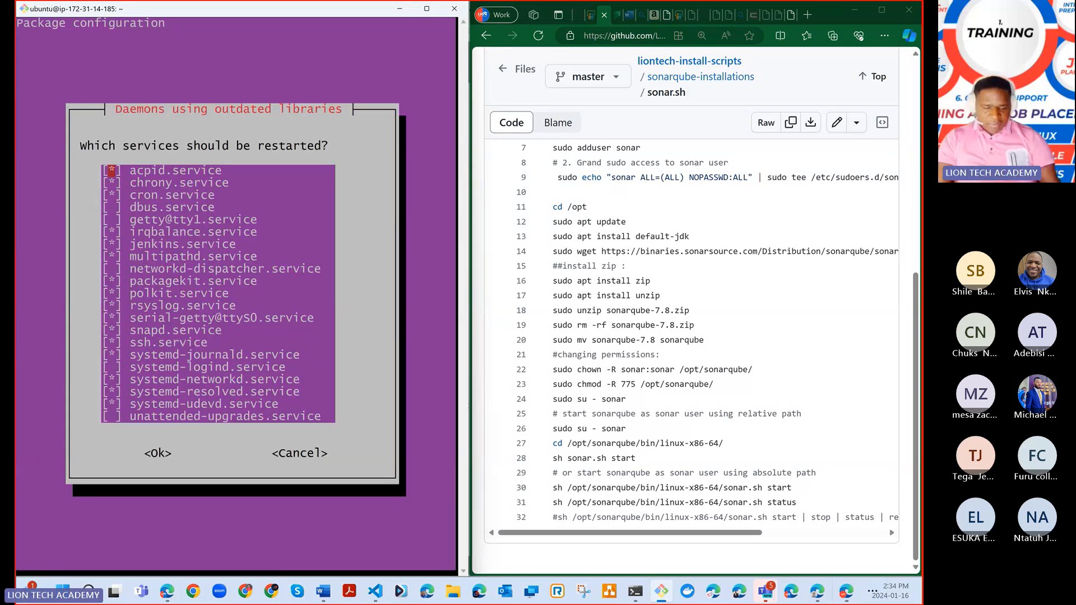
pyautogui.press('Tab')
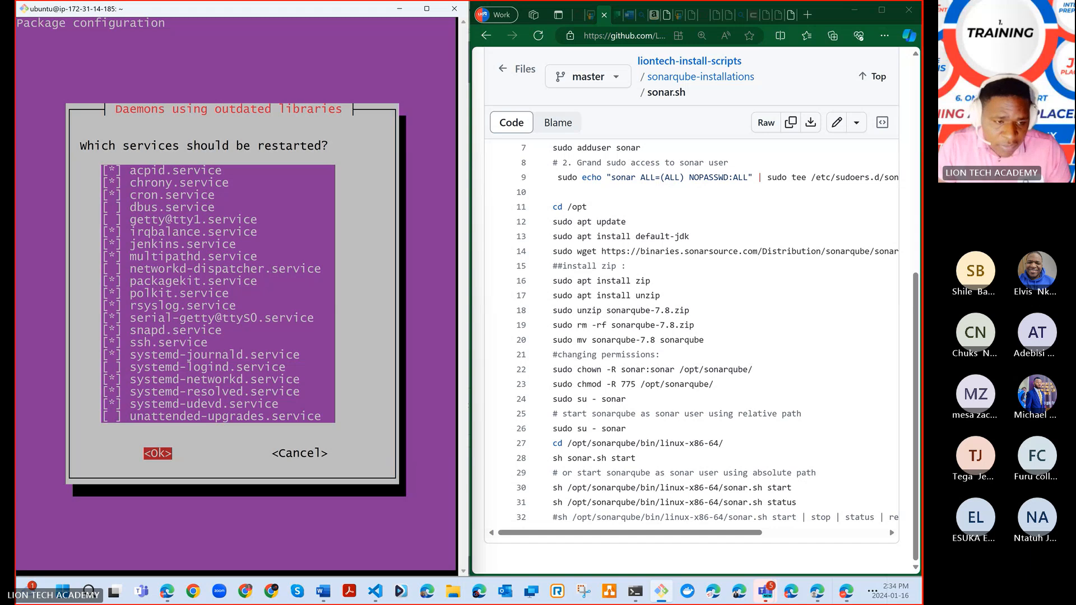
pyautogui.press('Return')
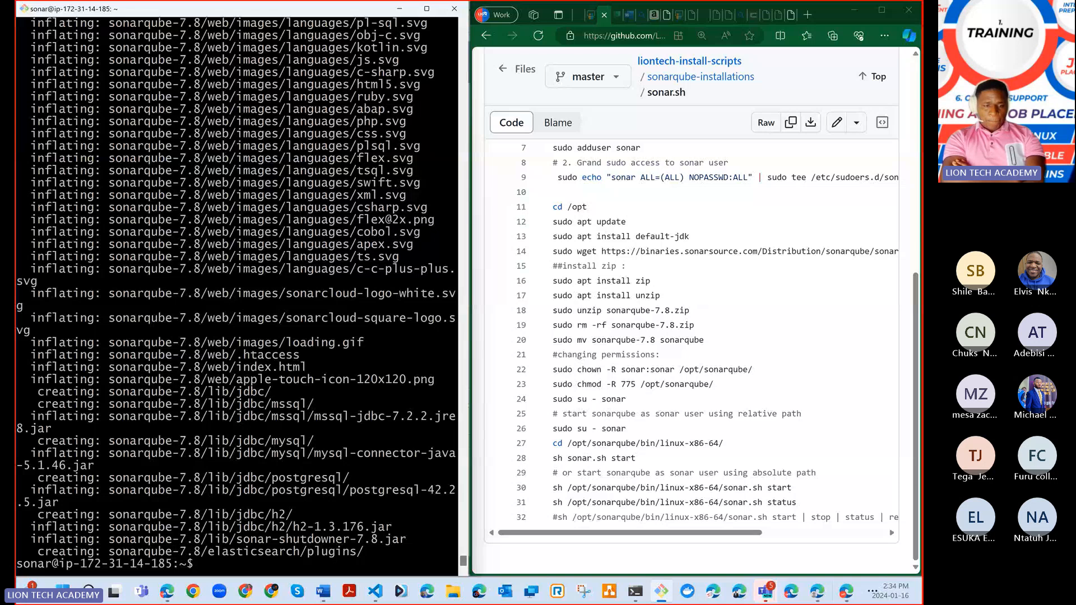
pyautogui.write('ls')
pyautogui.press('Return')
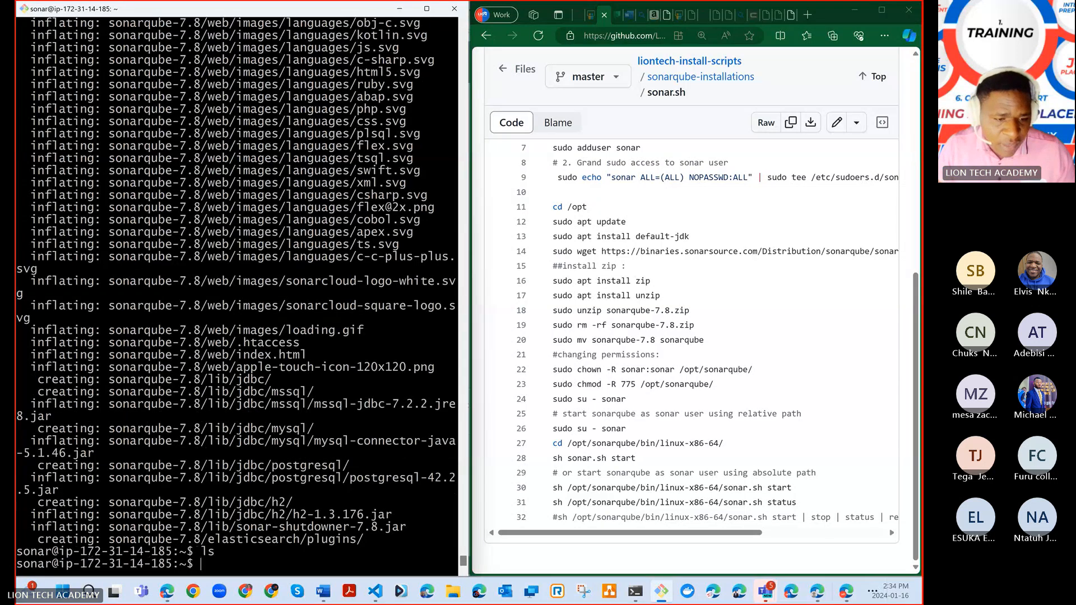
pyautogui.press('Return')
pyautogui.press('Return')
pyautogui.press('Return')
pyautogui.write('clear')
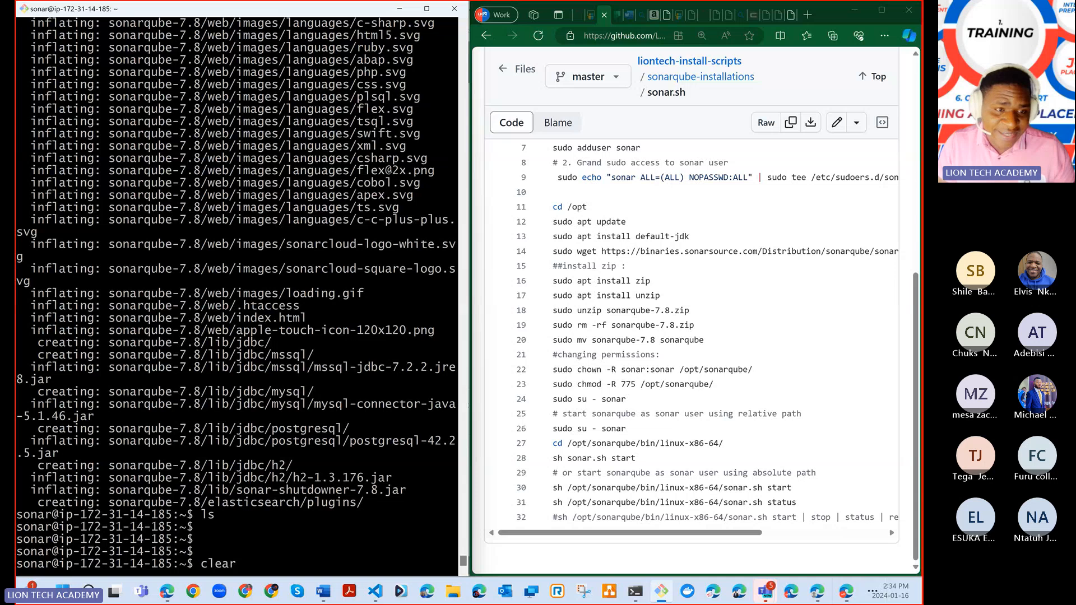
pyautogui.press('Return')
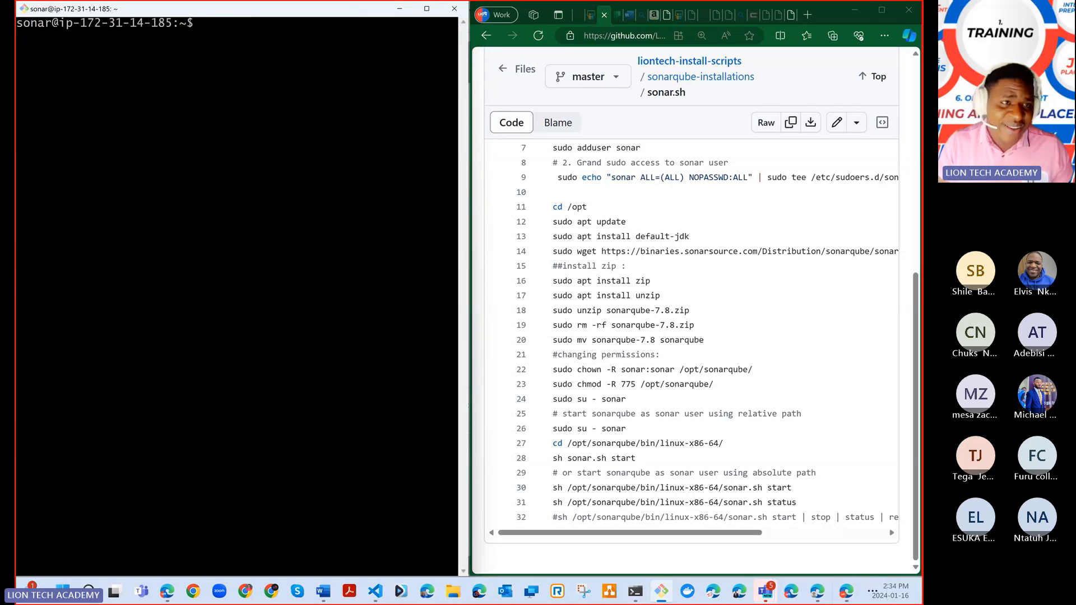
# Step: Enlarge the terminal text and move into the /opt/sonarqube folder
pyautogui.hotkey('ctrl', '+')
pyautogui.hotkey('ctrl', '+')
pyautogui.hotkey('ctrl', '+')
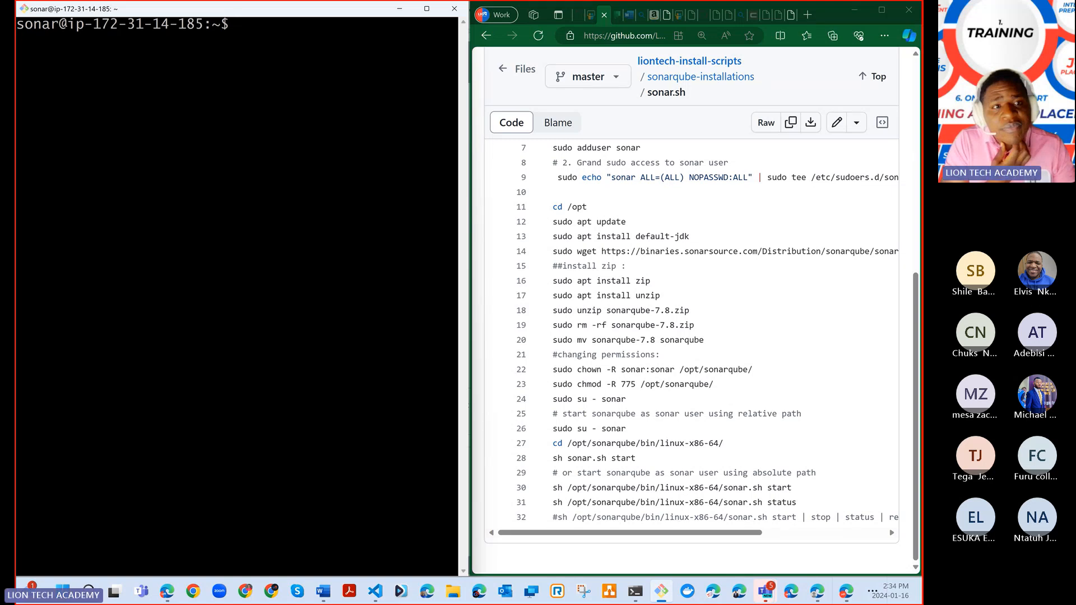
pyautogui.write('ls')
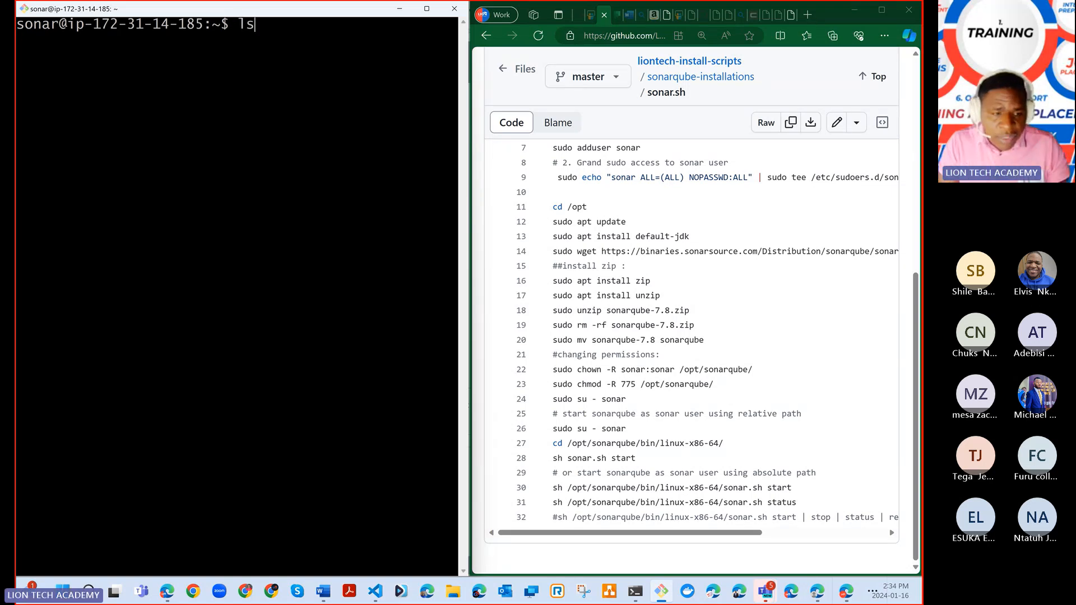
pyautogui.write(' /opt/')
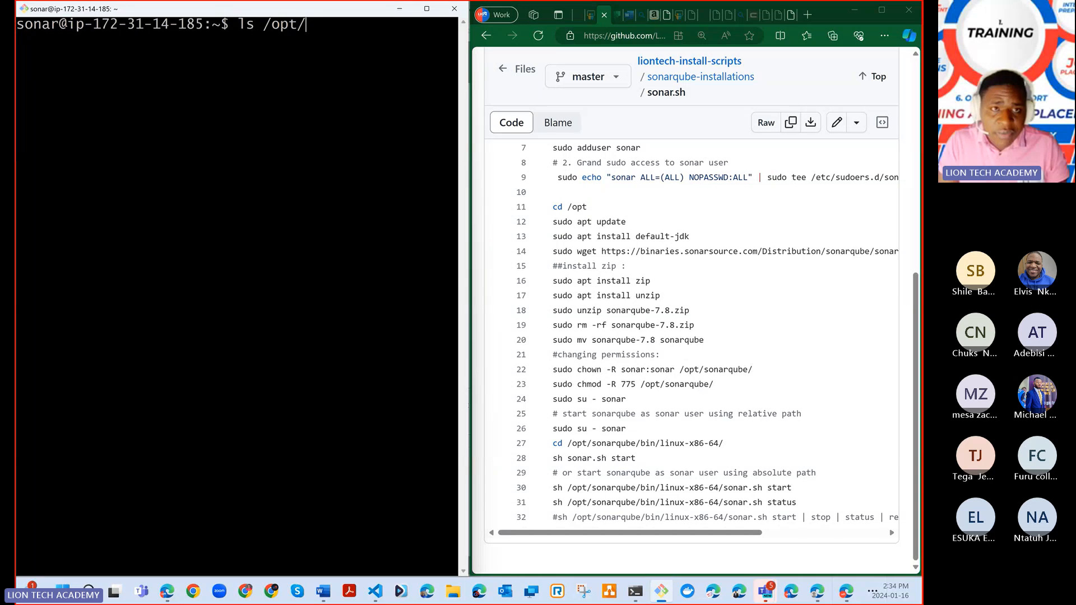
pyautogui.press('Return')
pyautogui.write('ls')
pyautogui.press('Return')
pyautogui.press('Return')
pyautogui.press('Return')
pyautogui.write('c')
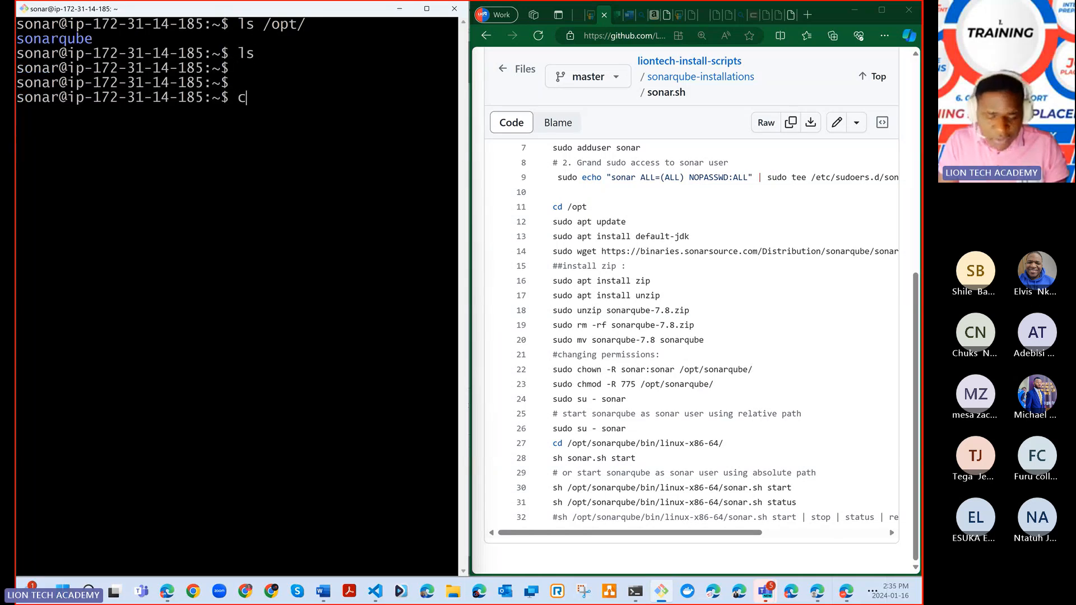
pyautogui.write('d so')
pyautogui.press('BackSpace')
pyautogui.press('BackSpace')
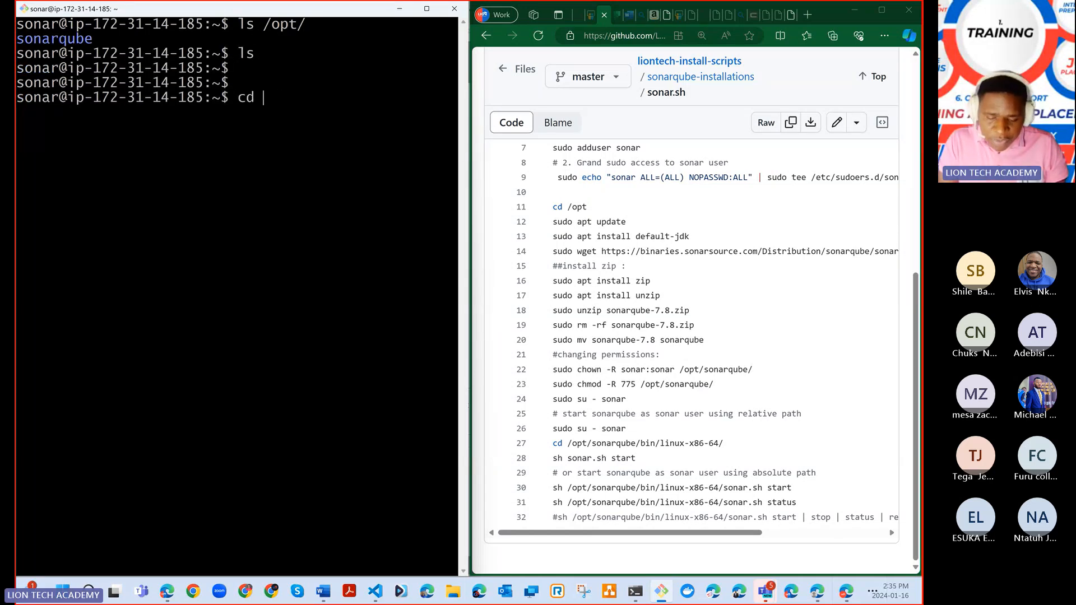
pyautogui.write('/opt/s')
pyautogui.press('Tab')
pyautogui.press('Return')
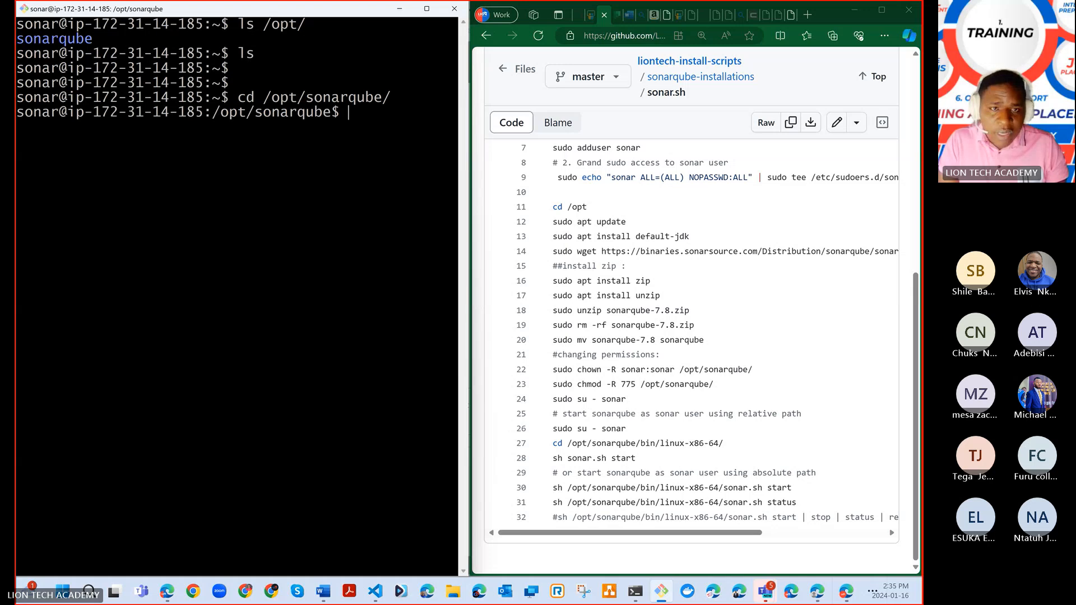
# Step: Go into bin/linux-x86-64 and run sh sonar.sh start
pyautogui.write('ls')
pyautogui.press('Return')
pyautogui.write('cd ')
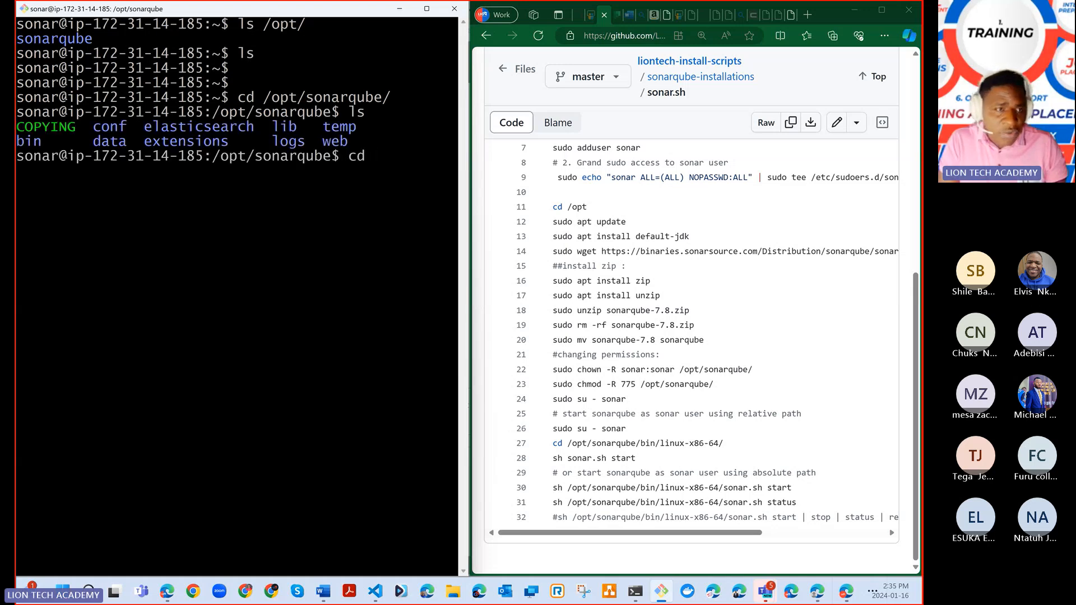
pyautogui.write('bin/')
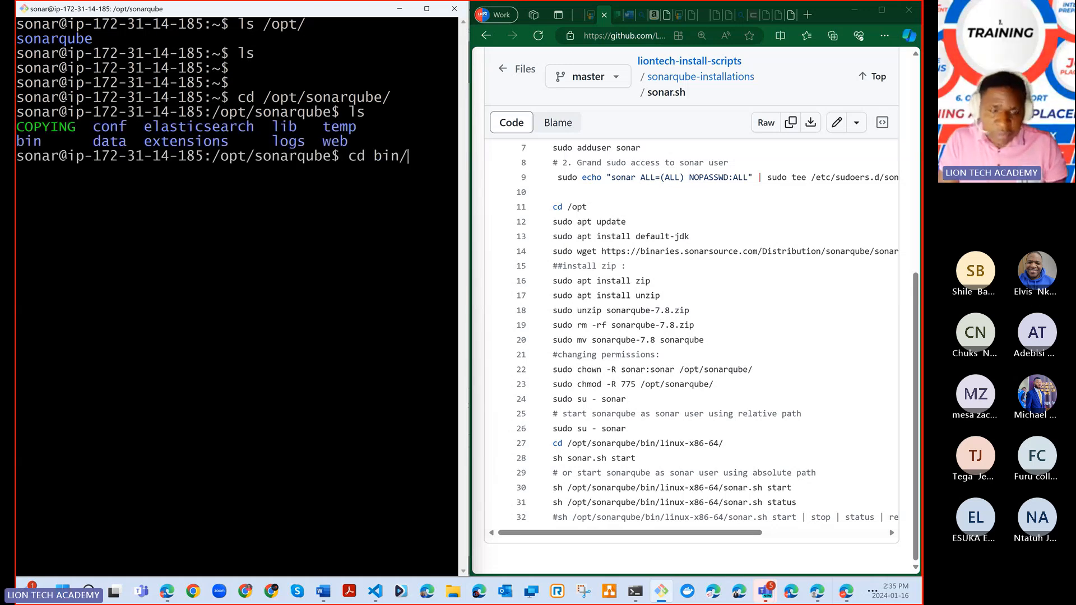
pyautogui.press('Return')
pyautogui.write('ls')
pyautogui.press('Return')
pyautogui.write('cd l')
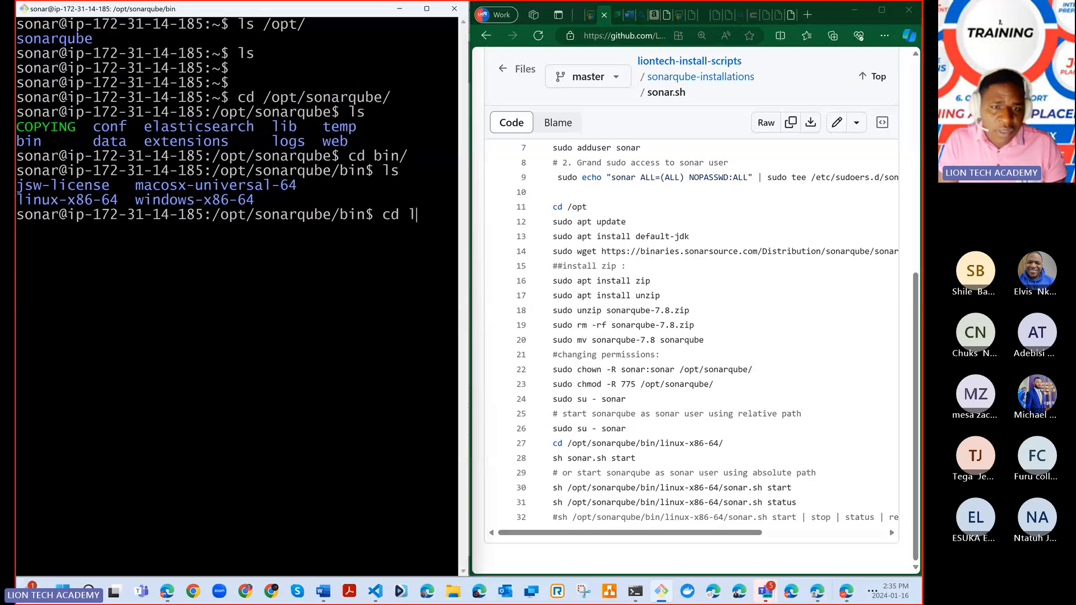
pyautogui.press('Tab')
pyautogui.press('Return')
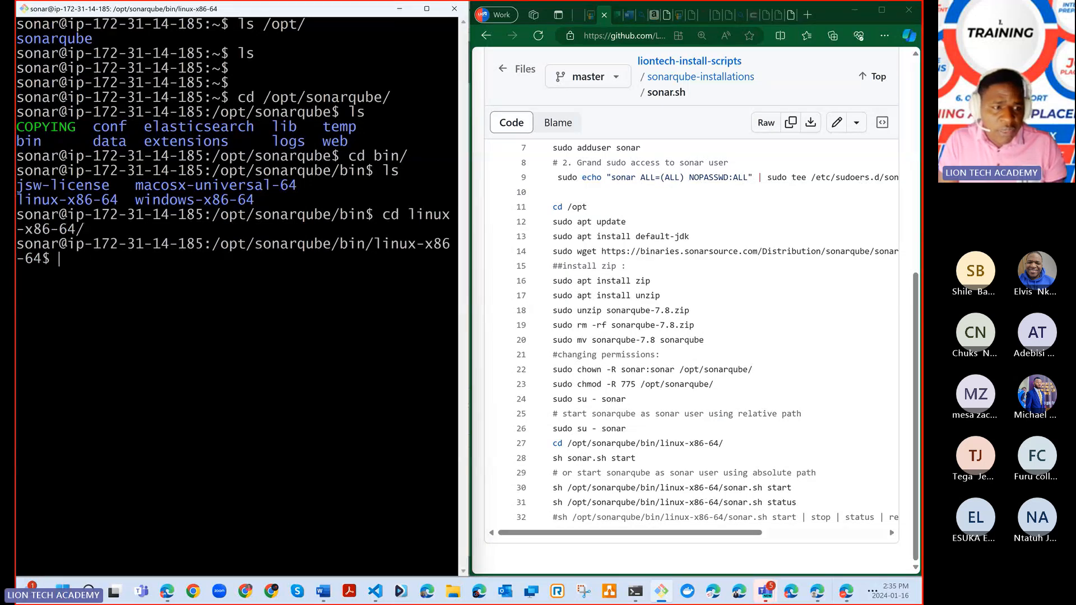
pyautogui.write('ls')
pyautogui.press('Return')
pyautogui.press('Return')
pyautogui.press('Return')
pyautogui.press('Return')
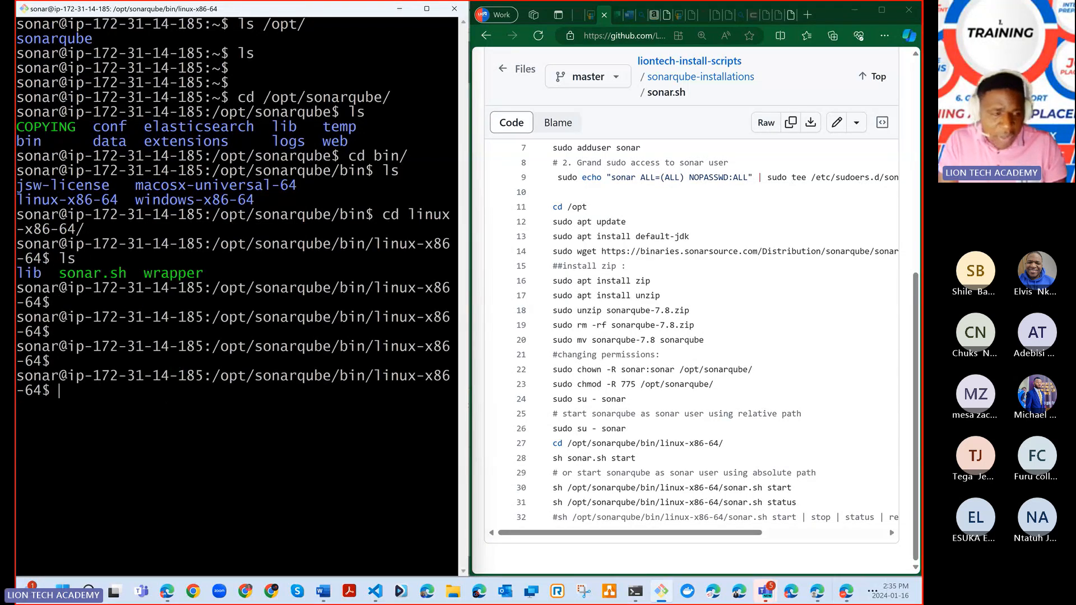
pyautogui.write('sh sonar.sh ')
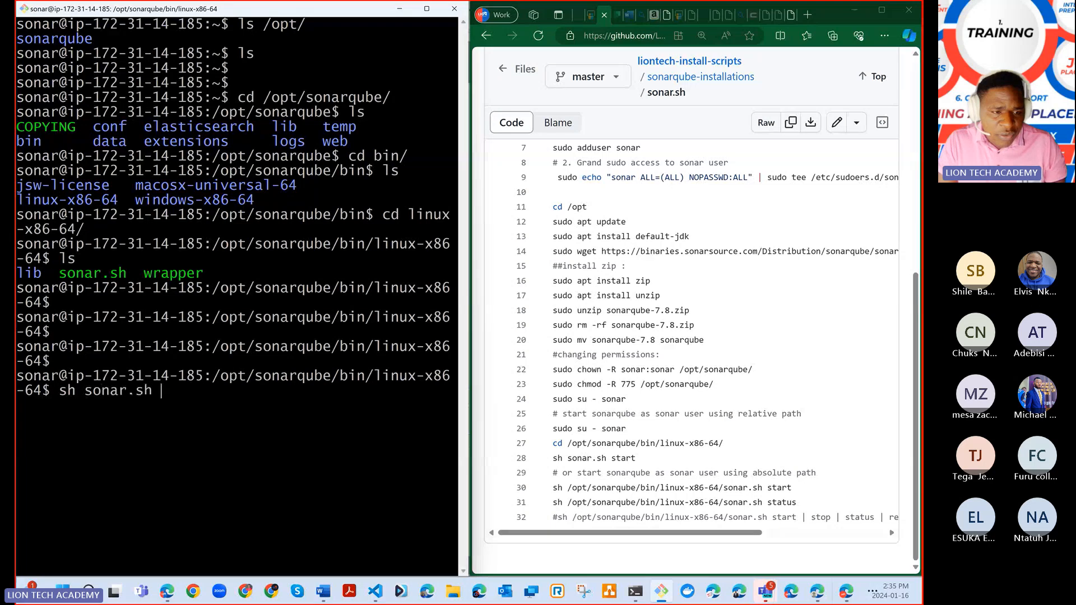
pyautogui.write('start')
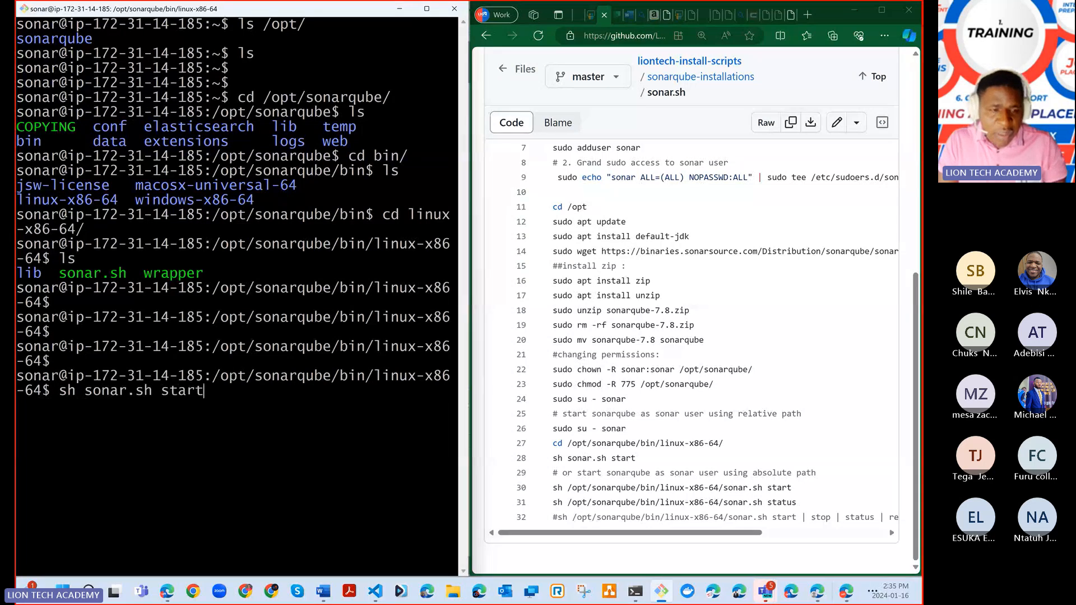
pyautogui.press('Return')
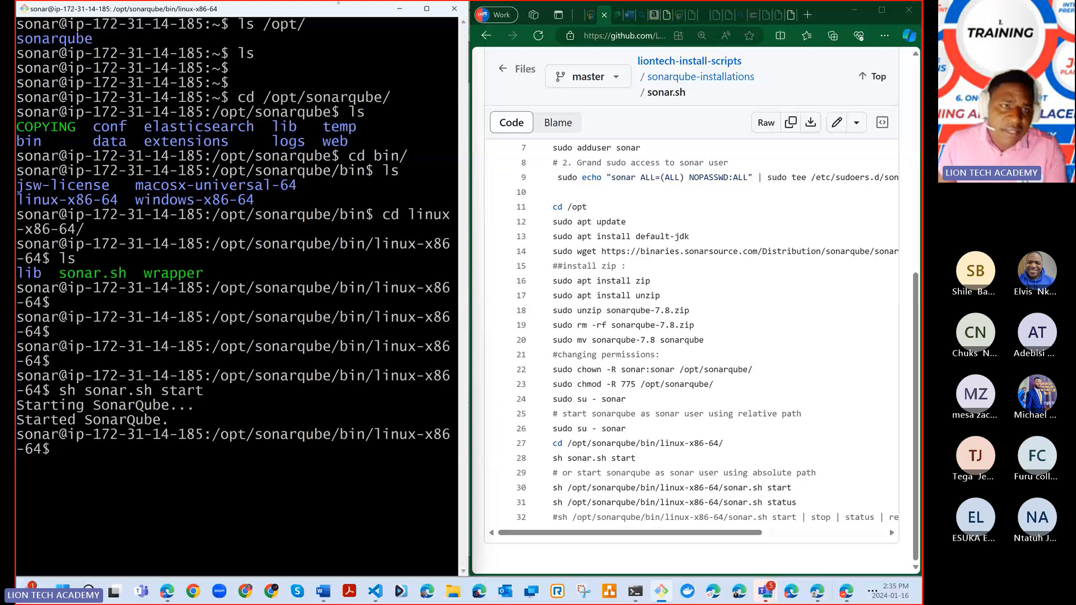
# Step: Copy the CI-SERVER instance's public IPv4 address from its details page
pyautogui.click(400, 10)
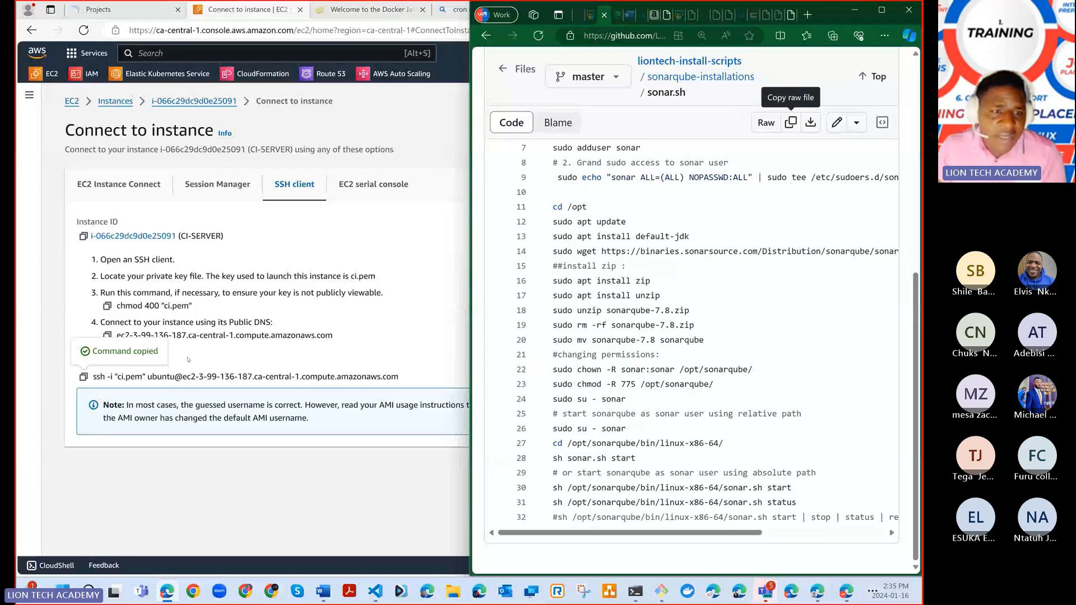
pyautogui.click(184, 102)
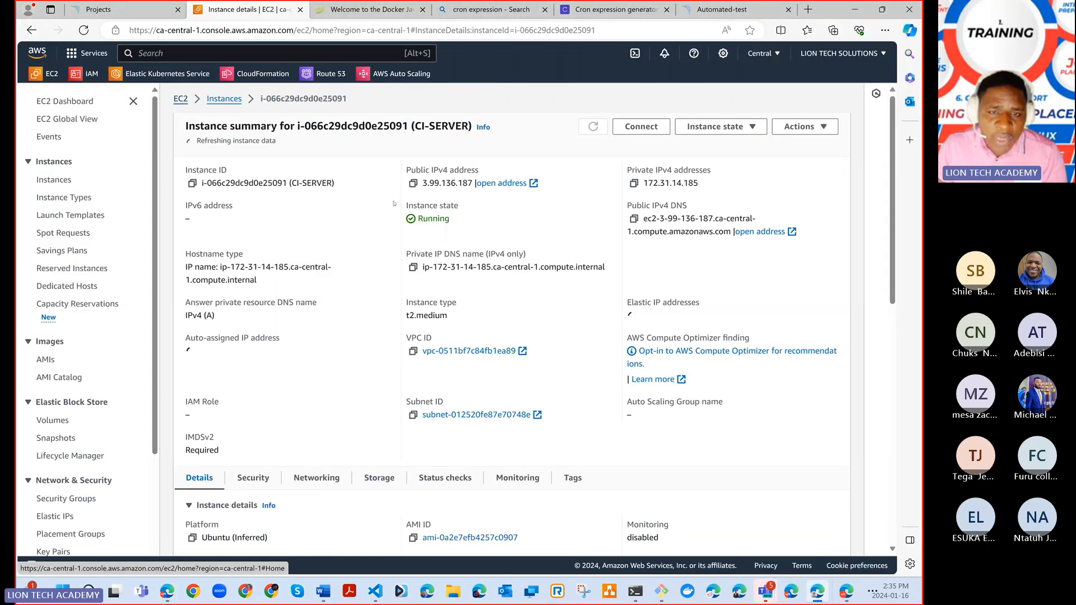
pyautogui.click(413, 180)
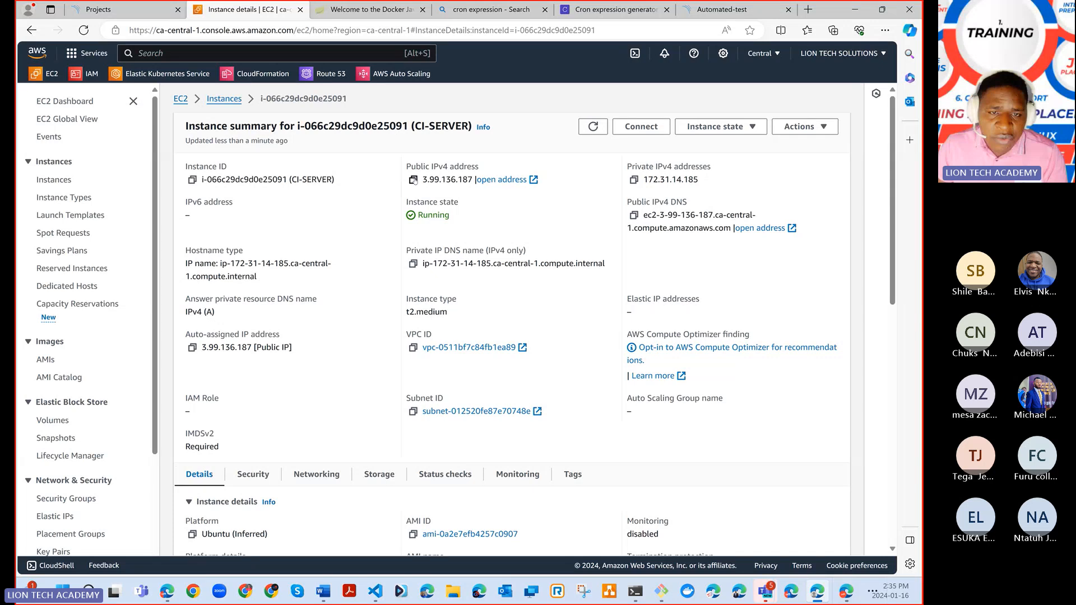
# Step: Open the instance's launch-wizard-6 security group from the Security tab
pyautogui.scroll(-2, 264, 386)
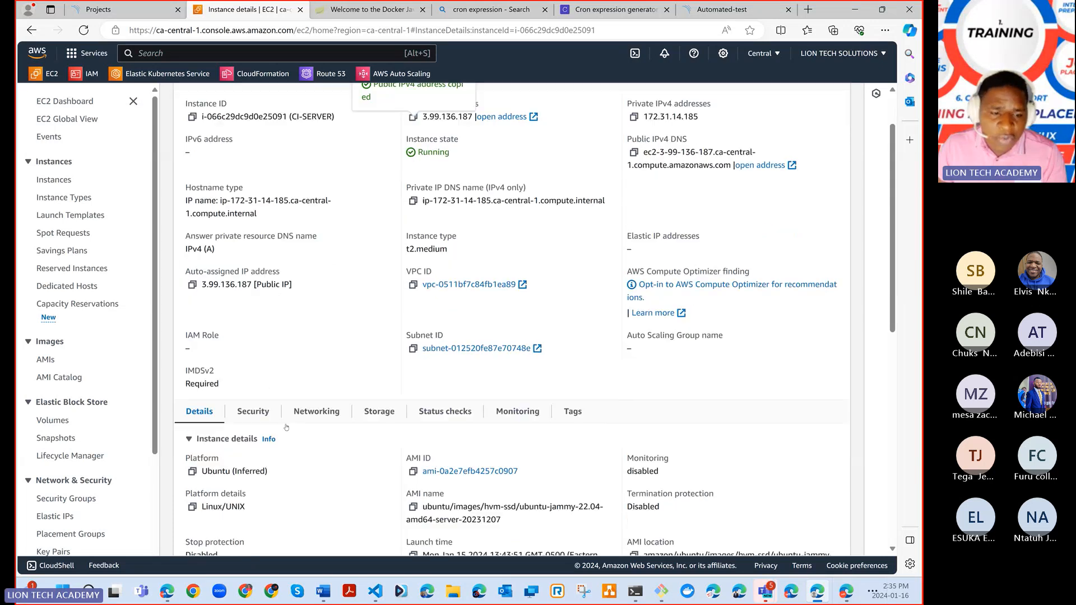
pyautogui.click(252, 406)
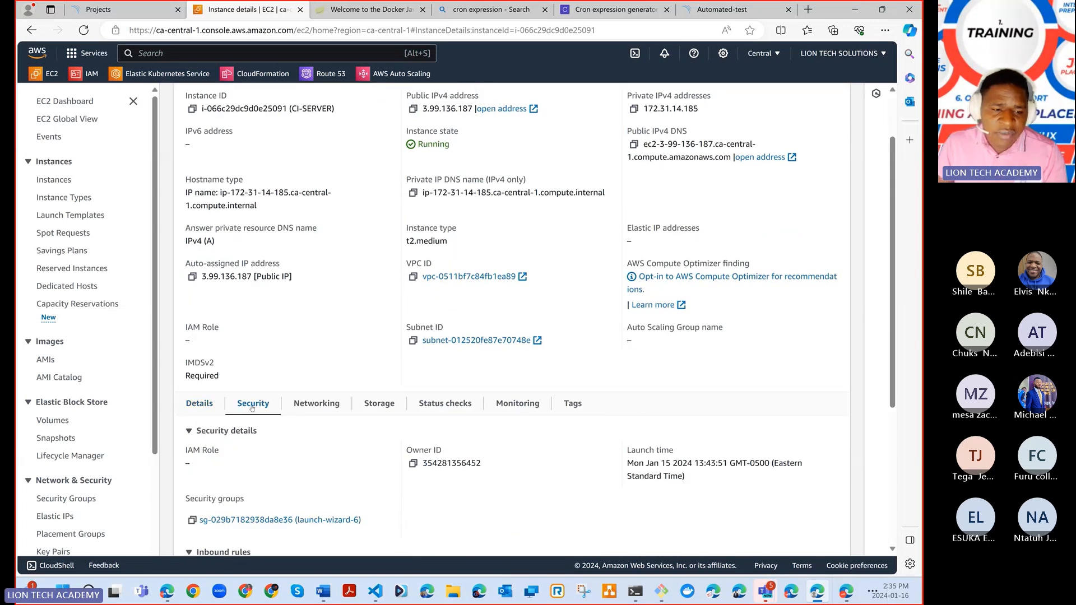
pyautogui.scroll(-2, 284, 421)
pyautogui.scroll(-3, 283, 421)
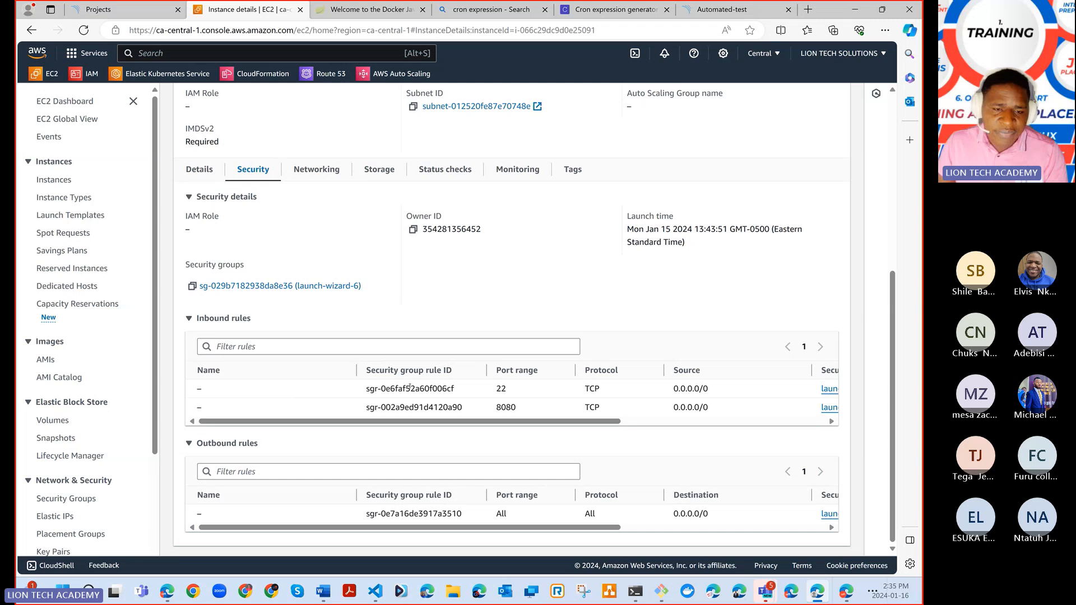
pyautogui.click(247, 286)
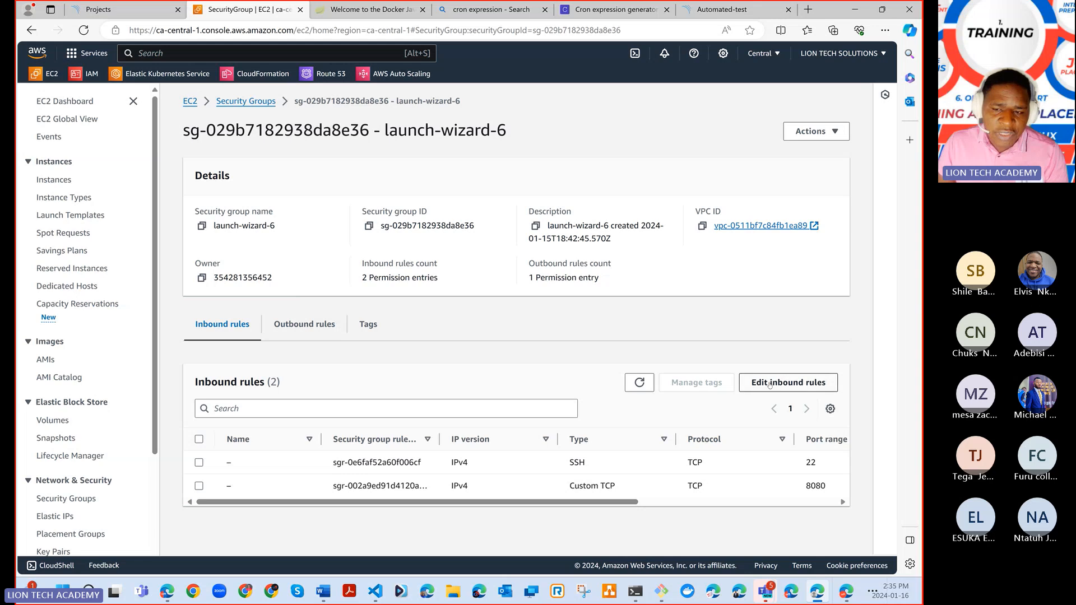
# Step: Add an inbound rule for port 9000 from Anywhere-IPv4, described 'sonarqube service', and save
pyautogui.click(769, 383)
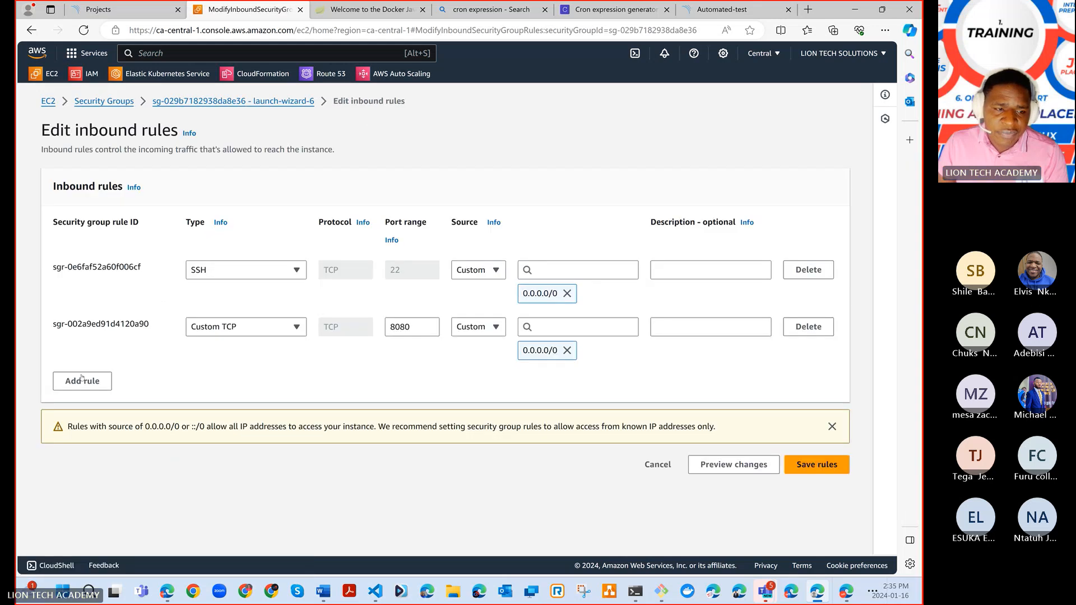
pyautogui.click(78, 381)
pyautogui.click(409, 389)
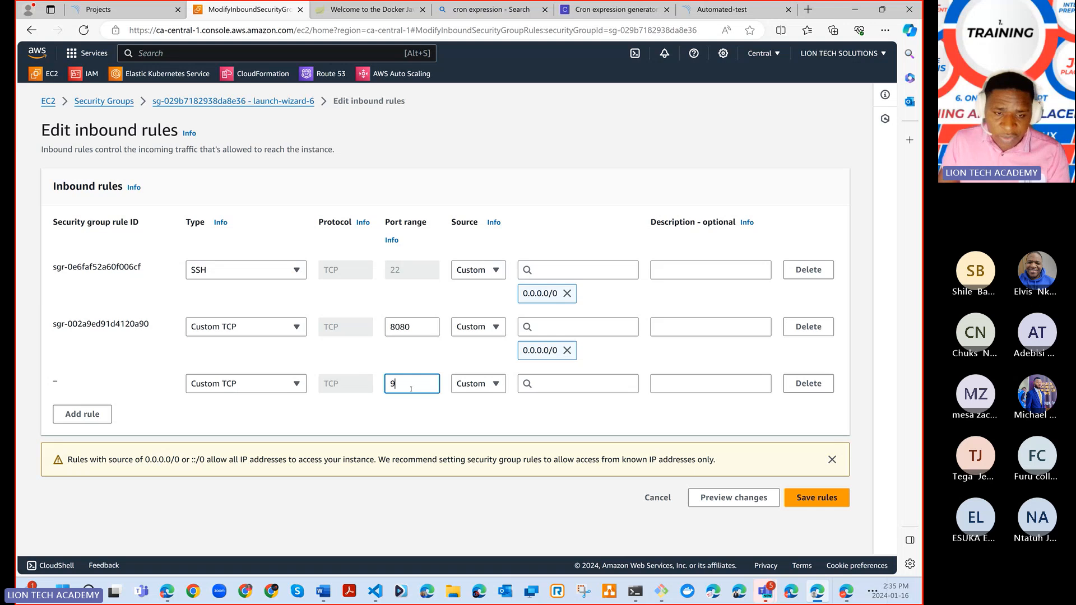
pyautogui.press('BackSpace')
pyautogui.write('9000')
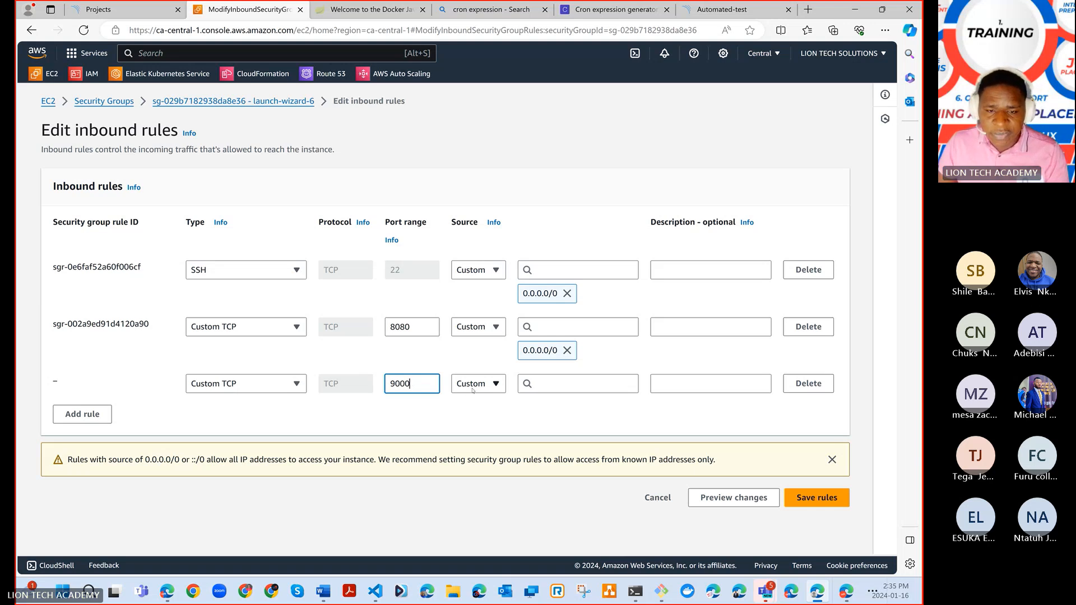
pyautogui.click(472, 390)
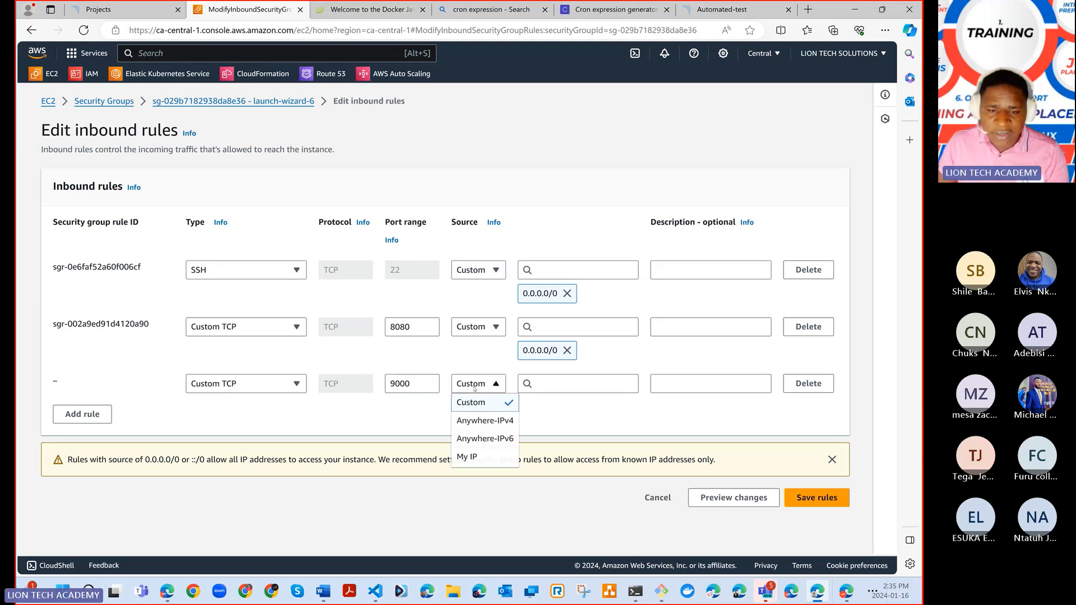
pyautogui.click(484, 420)
pyautogui.click(709, 379)
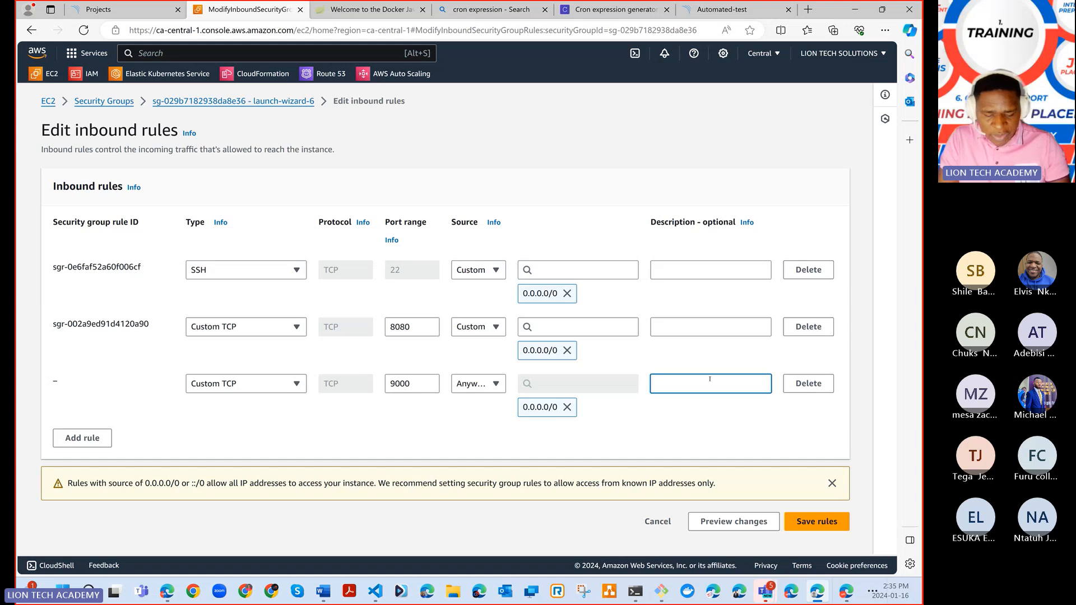
pyautogui.write('sonarqube')
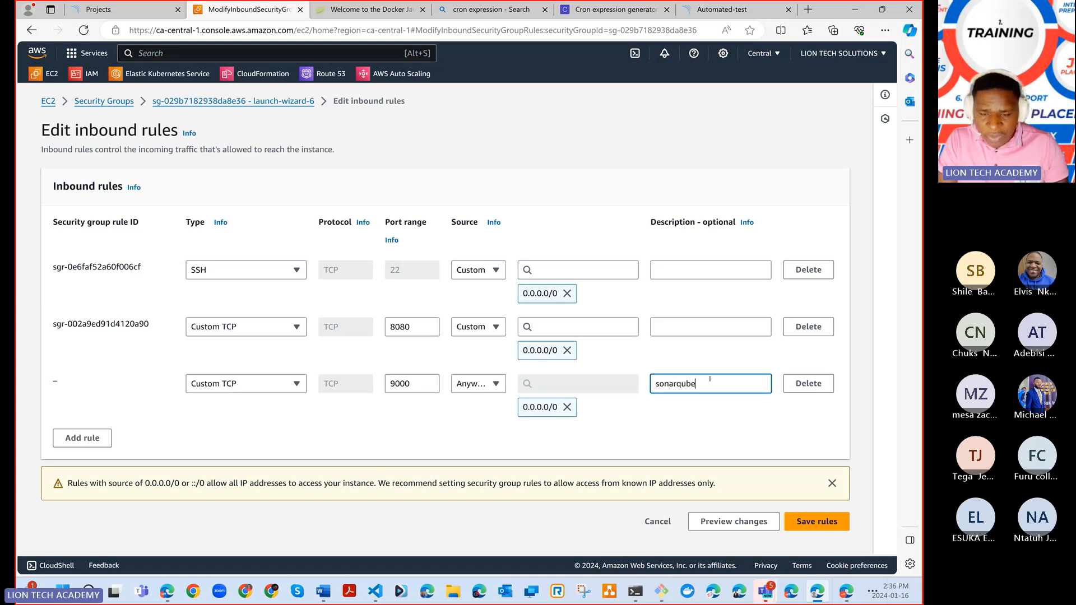
pyautogui.write(' service')
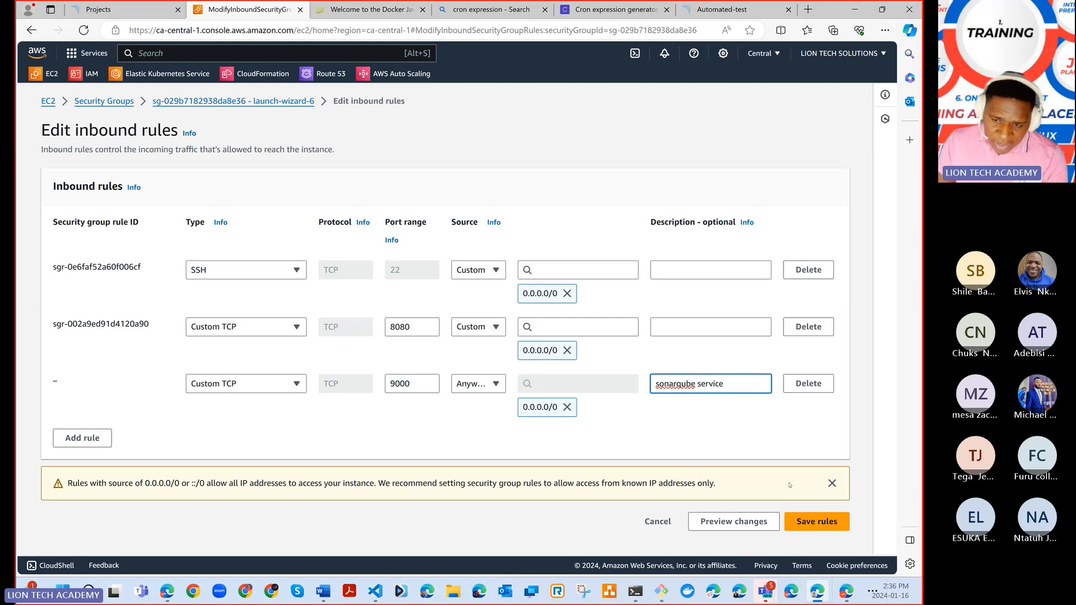
pyautogui.click(807, 520)
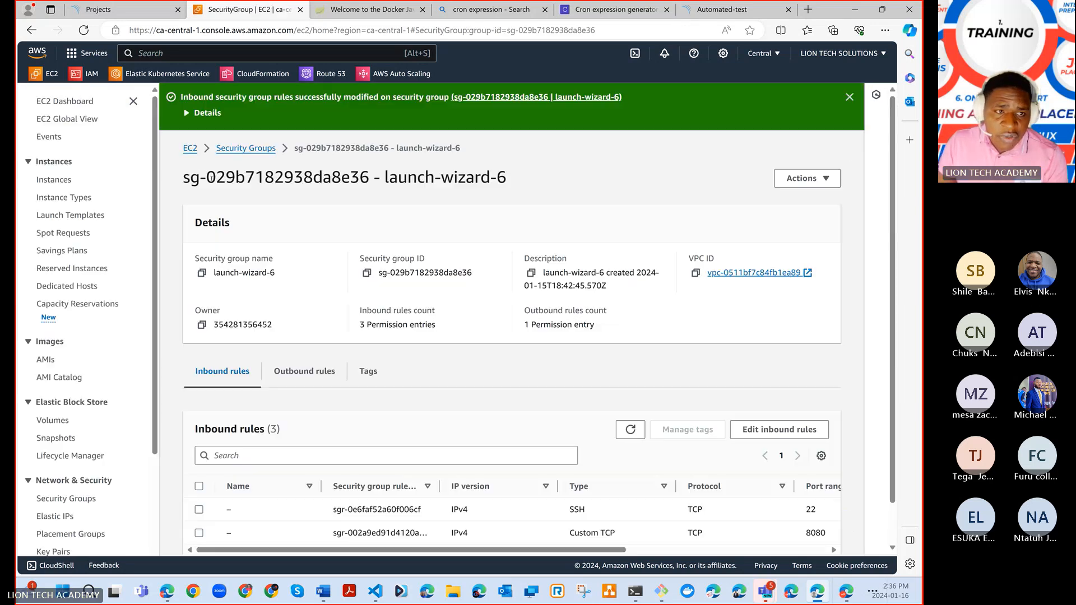
# Step: Copy CI-SERVER's public IPv4 address from the running instances list, then go to the Automated-test page
pyautogui.click(193, 149)
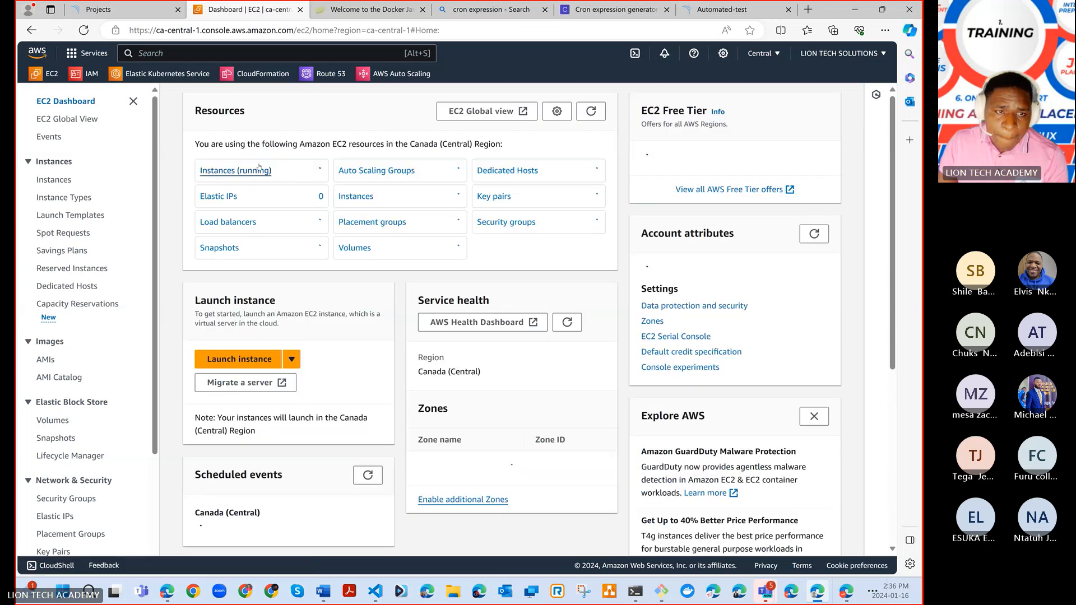
pyautogui.click(258, 171)
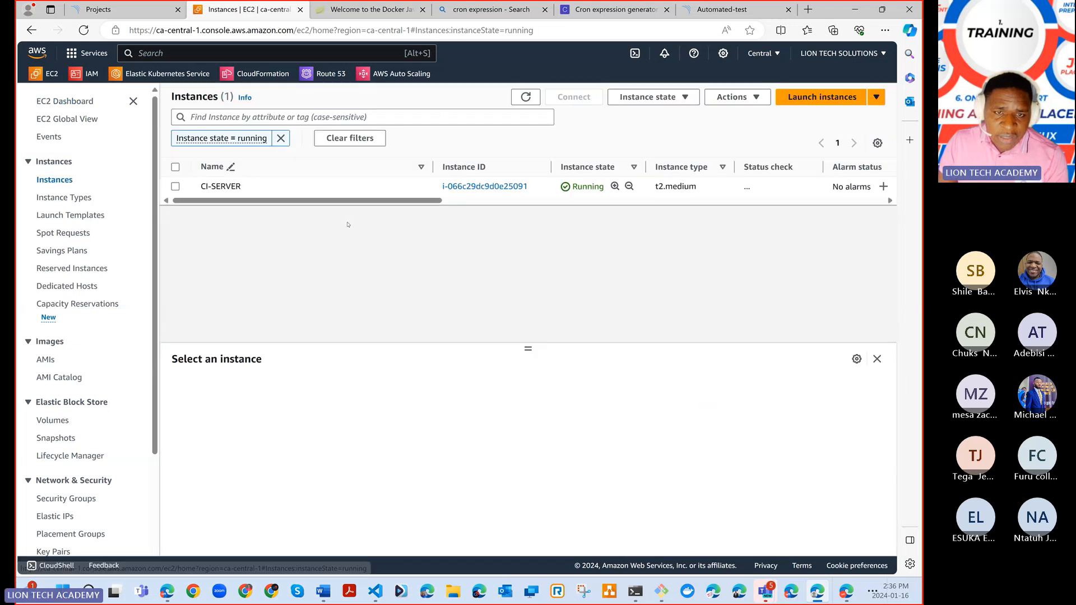
pyautogui.click(492, 190)
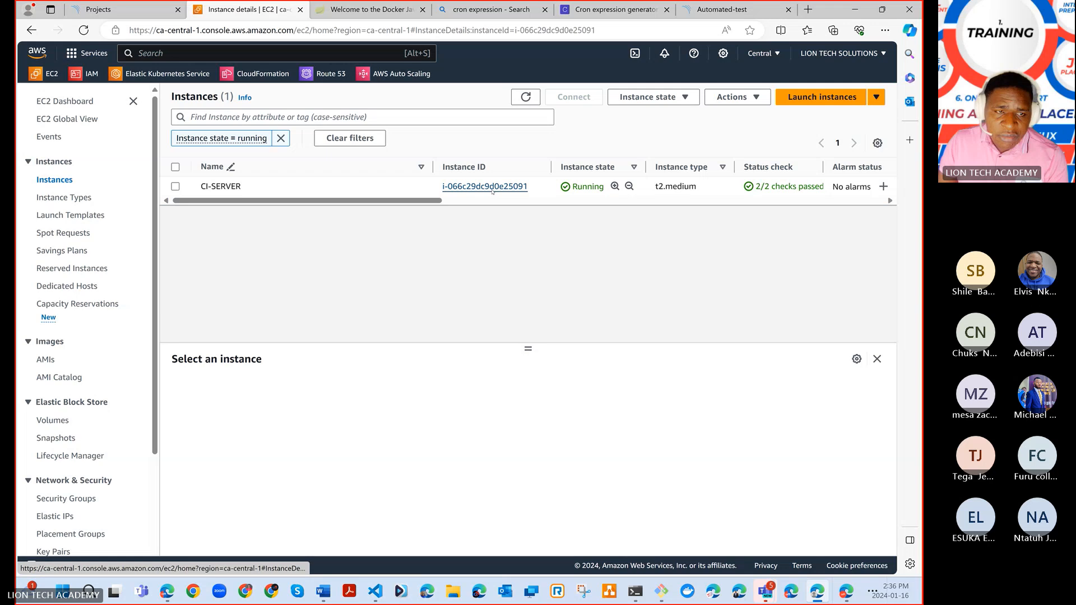
pyautogui.click(413, 180)
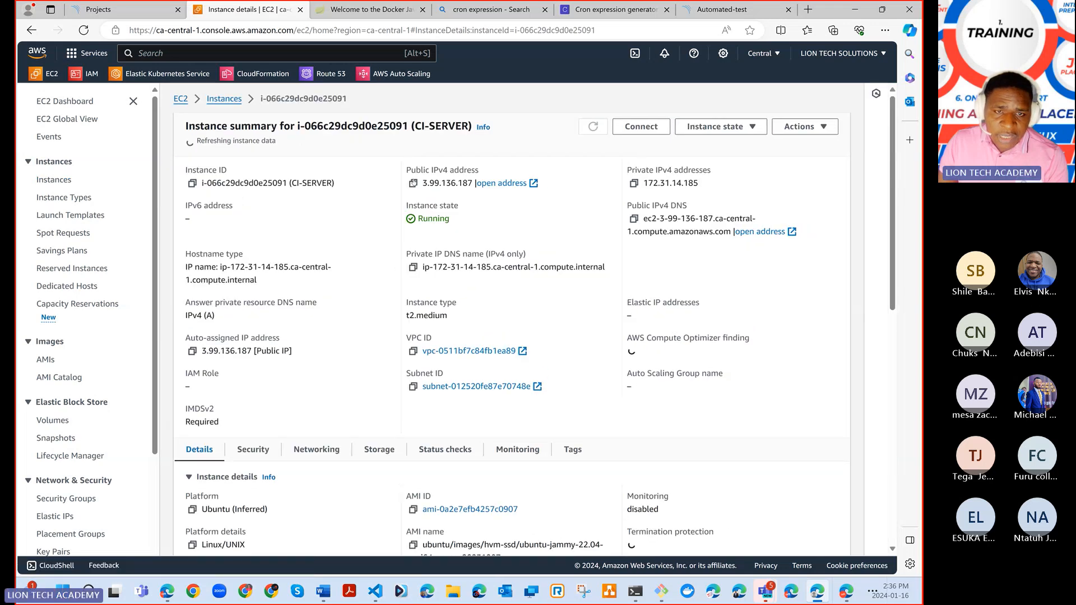
pyautogui.click(750, 9)
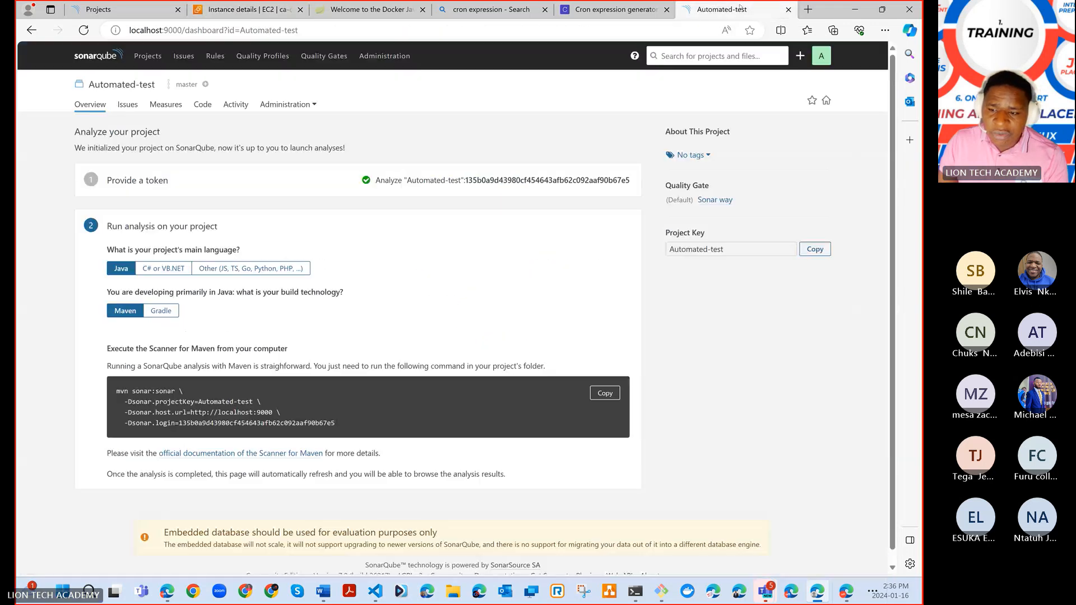
# Step: Load SonarQube at 3.99.136.187:9000 in a new browser tab
pyautogui.click(807, 10)
pyautogui.click(604, 29)
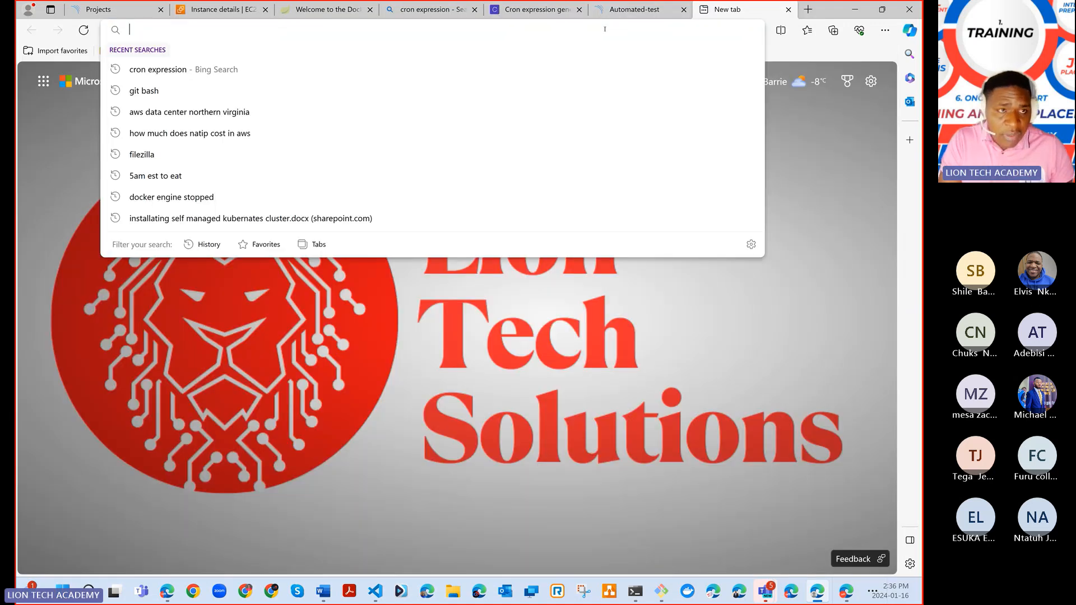
pyautogui.hotkey('ctrl', 'v')
pyautogui.write(':')
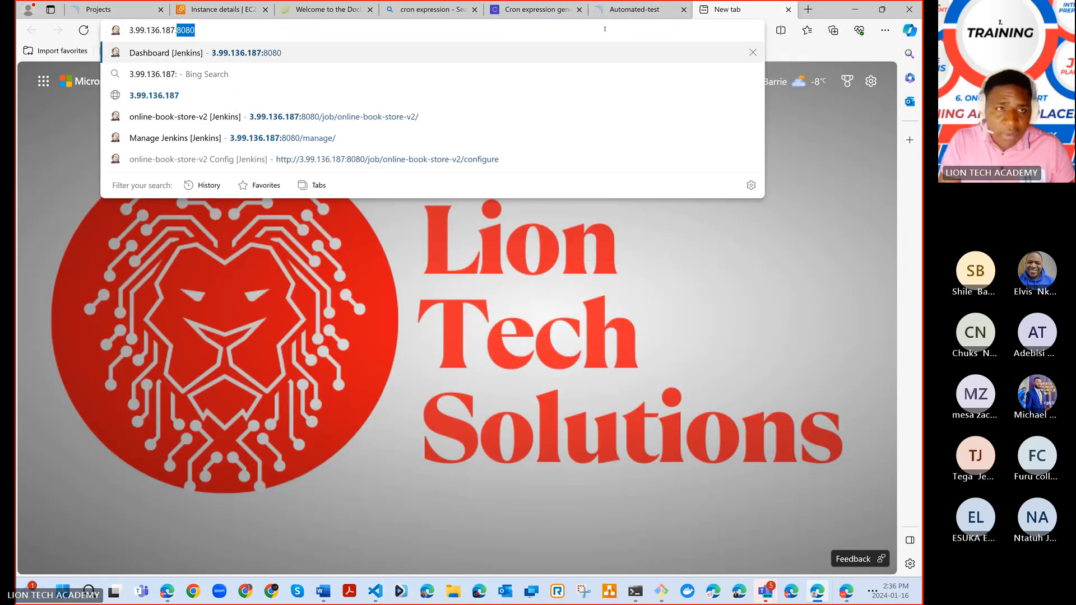
pyautogui.write('9000')
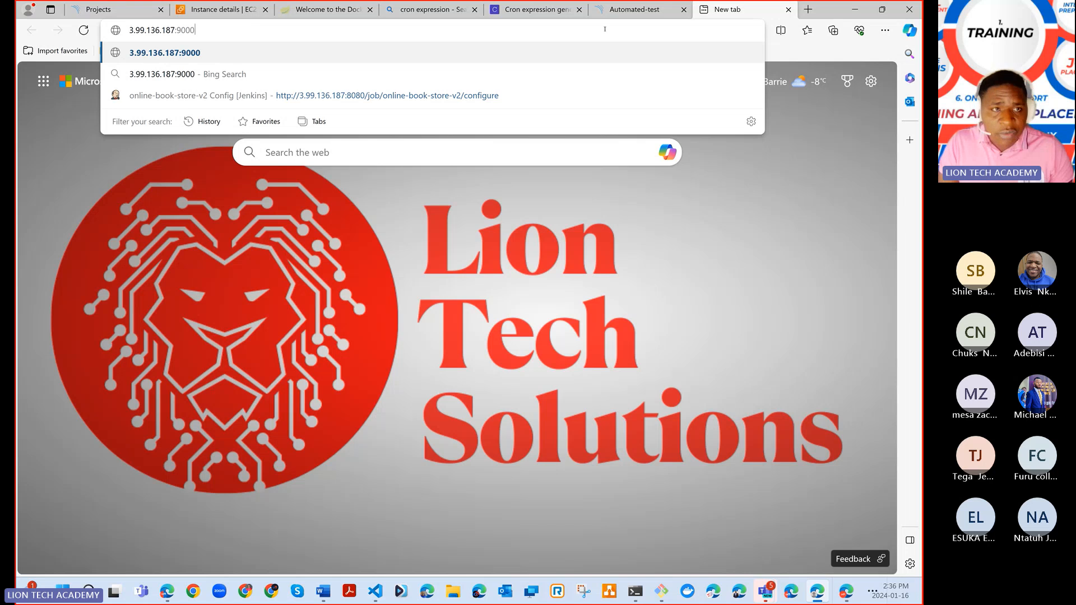
pyautogui.press('Return')
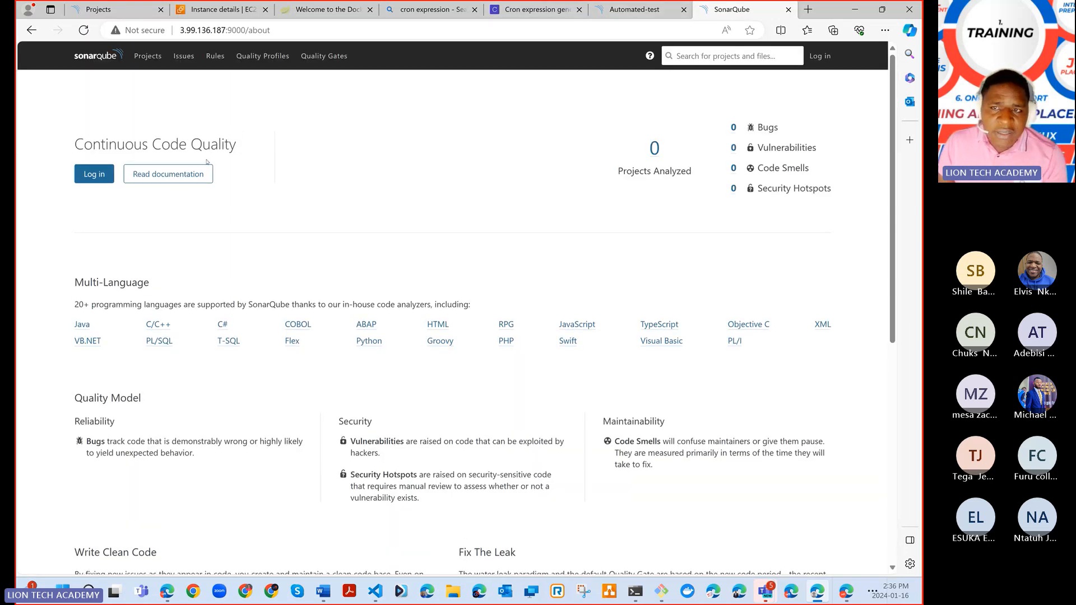
# Step: Sign in to SonarQube with the administrator credentials
pyautogui.click(100, 179)
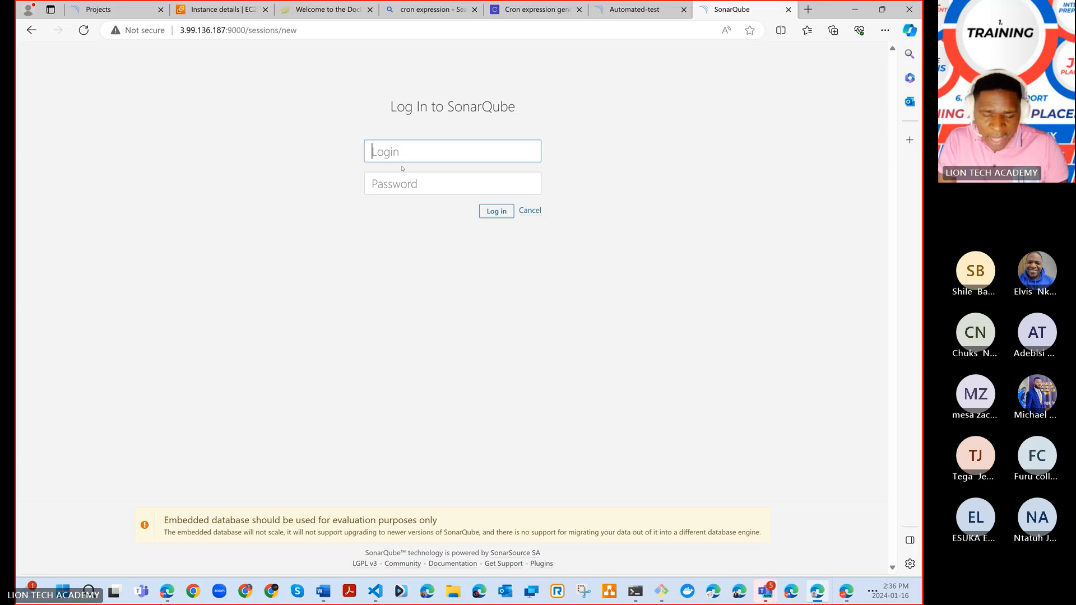
pyautogui.press('Tab')
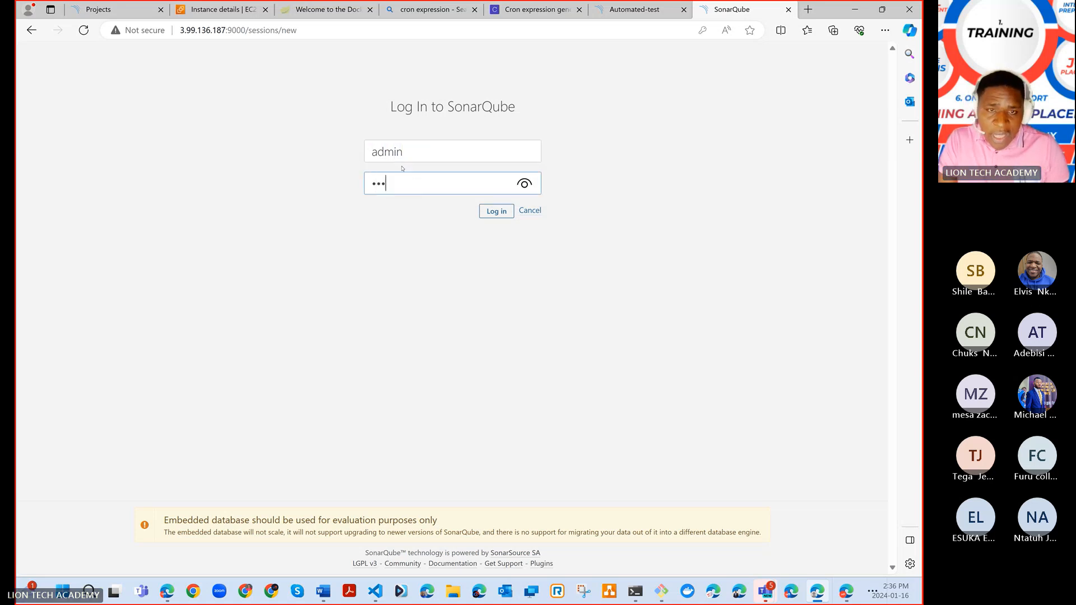
pyautogui.press('Return')
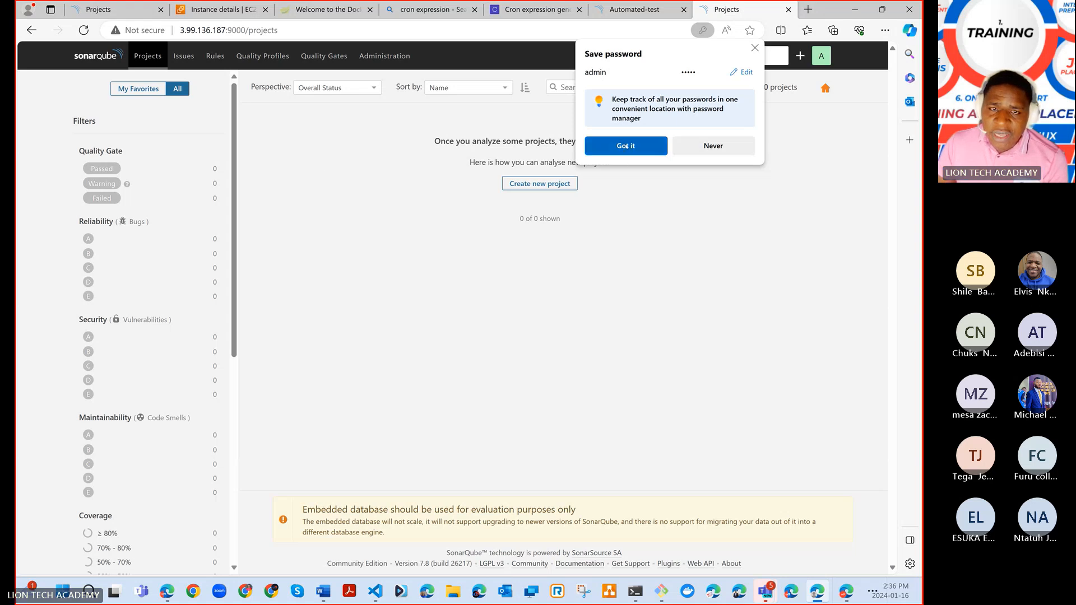
# Step: Dismiss Edge's offer to save the SonarQube admin password
pyautogui.click(630, 147)
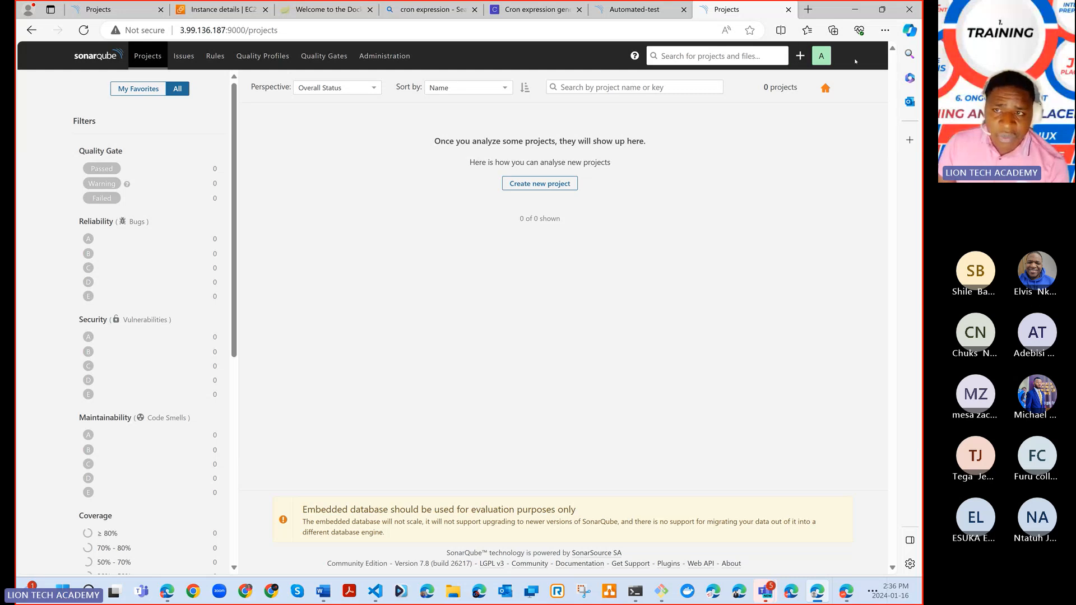
# Step: Create a new SonarQube project with the key online-book-store
pyautogui.click(805, 56)
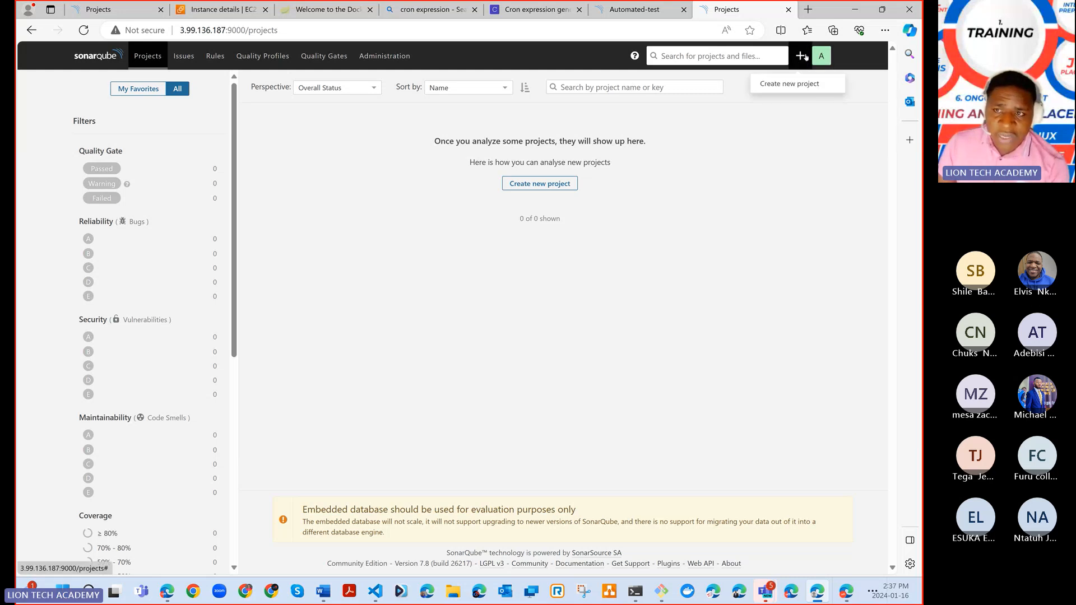
pyautogui.click(790, 83)
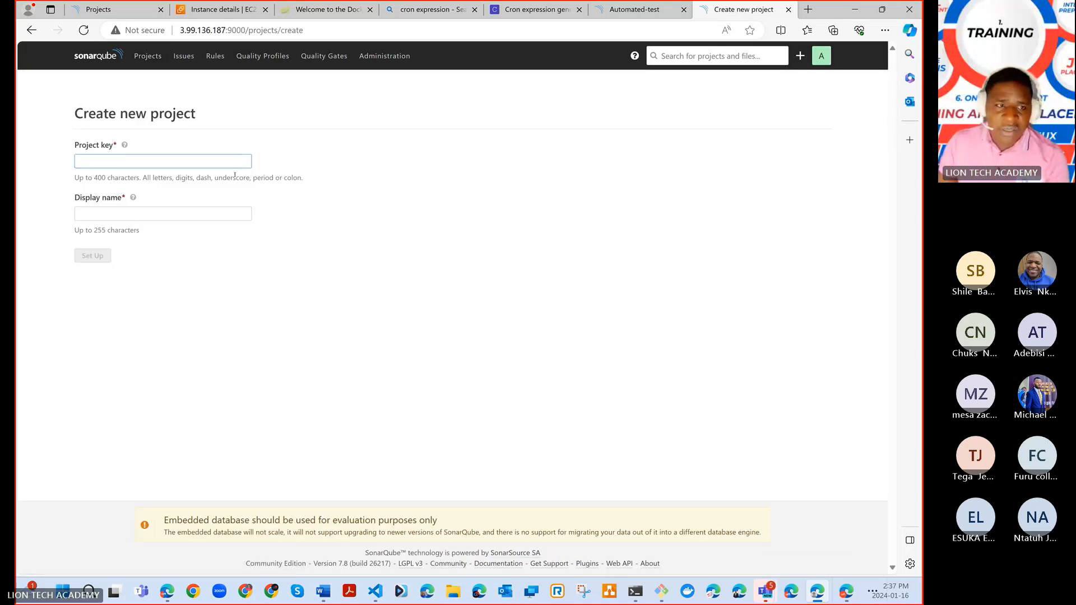
pyautogui.click(212, 162)
pyautogui.write('online')
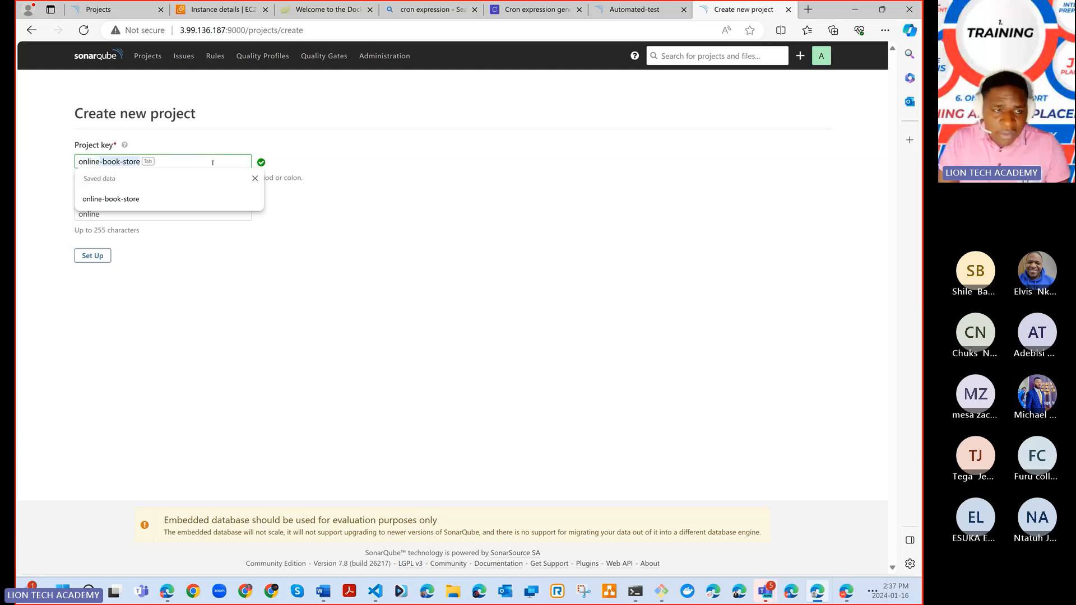
pyautogui.press('Tab')
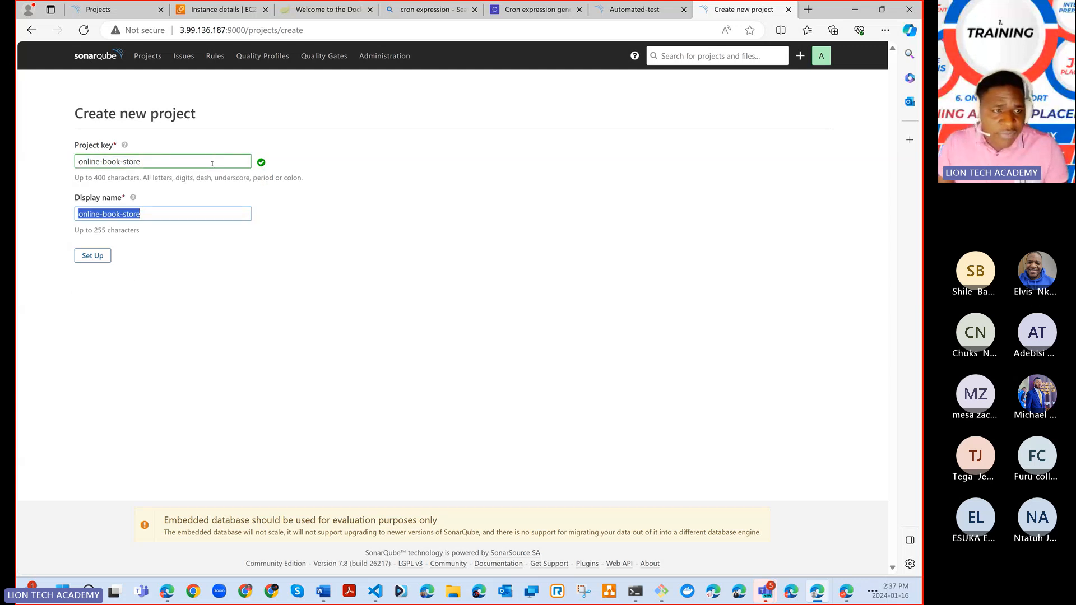
pyautogui.press('Return')
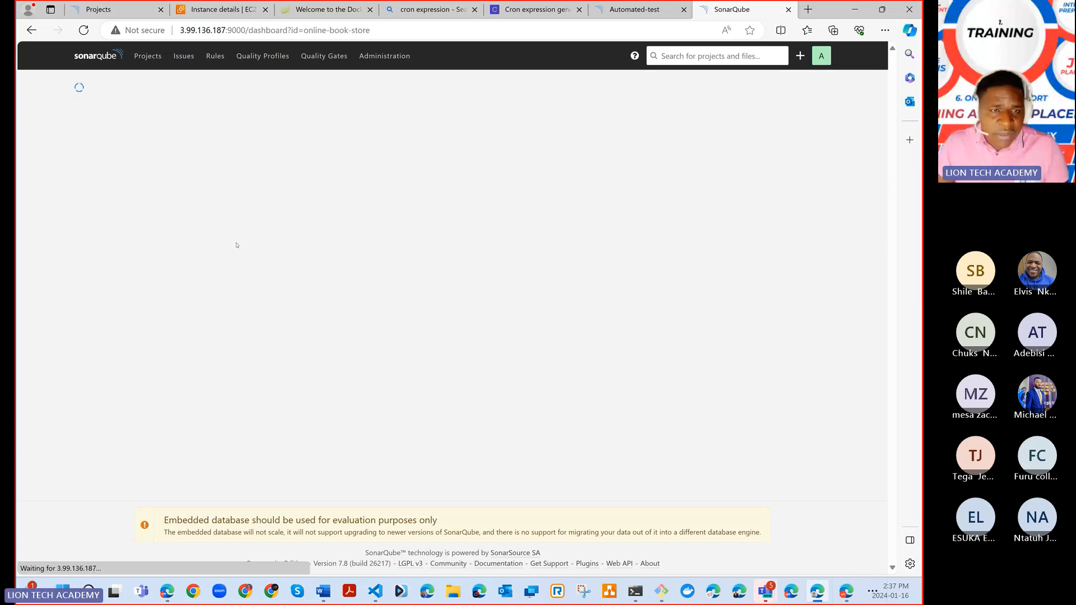
# Step: Generate the project's analysis token and copy it to the clipboard
pyautogui.click(322, 223)
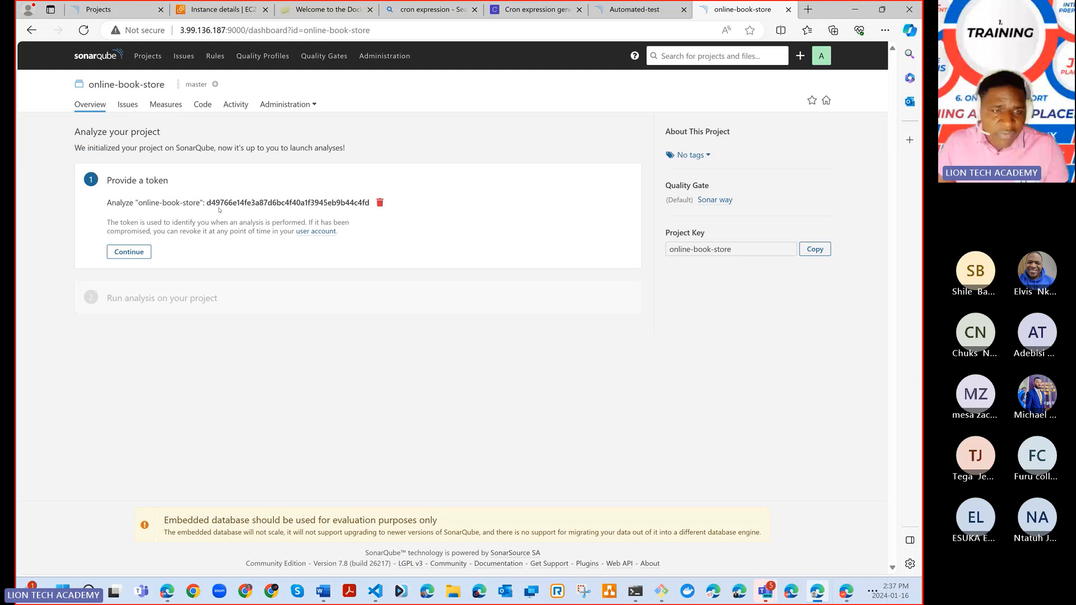
pyautogui.moveTo(207, 202); pyautogui.dragTo(369, 203)
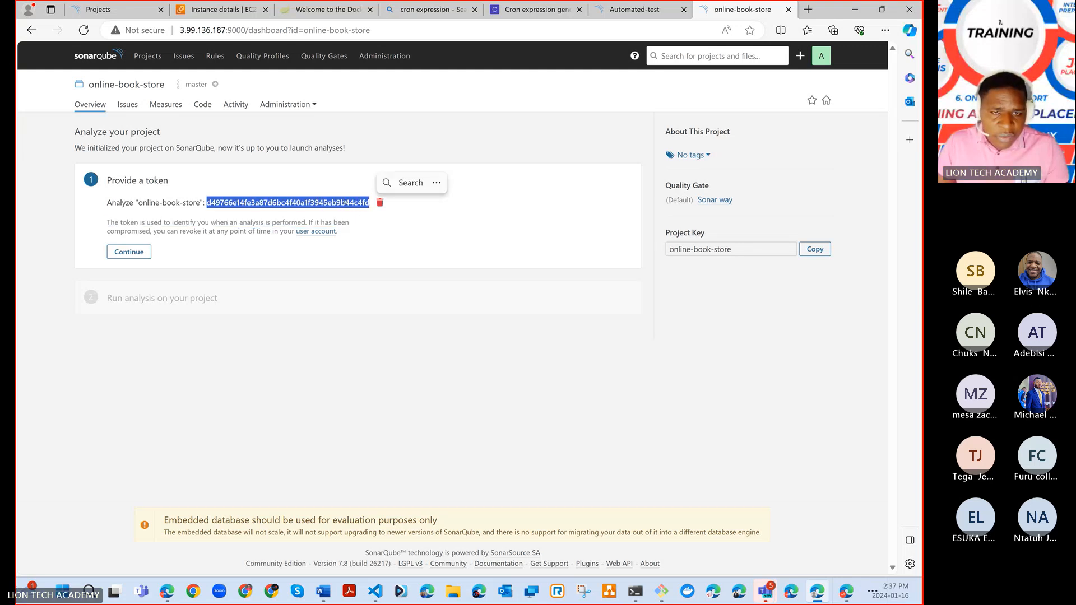
pyautogui.rightClick(346, 202)
pyautogui.click(379, 212)
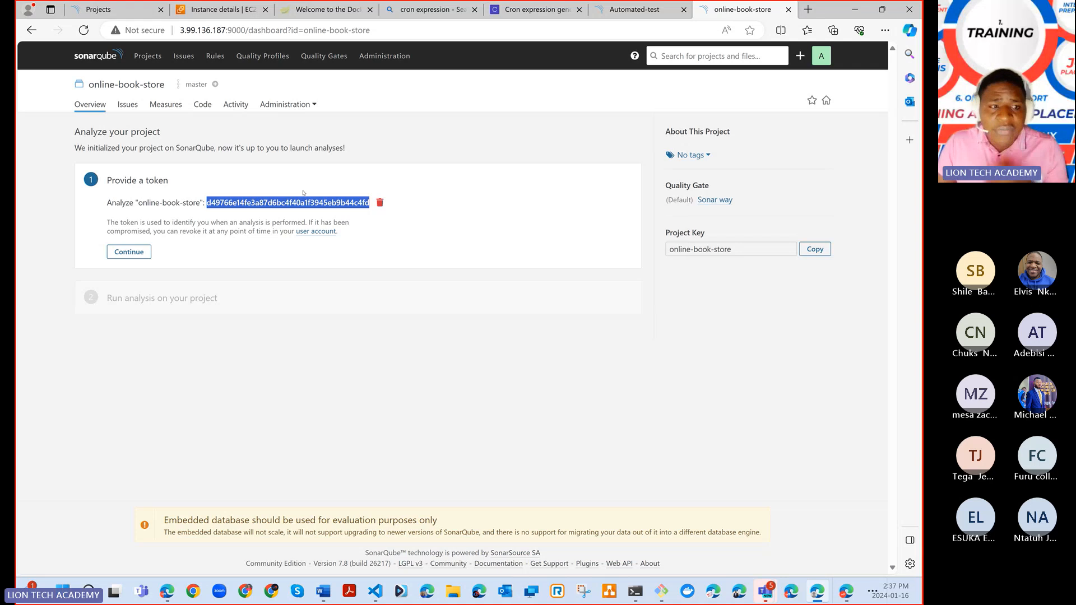
# Step: Continue to analysis setup and choose Java with Maven to show the scanner command
pyautogui.click(120, 252)
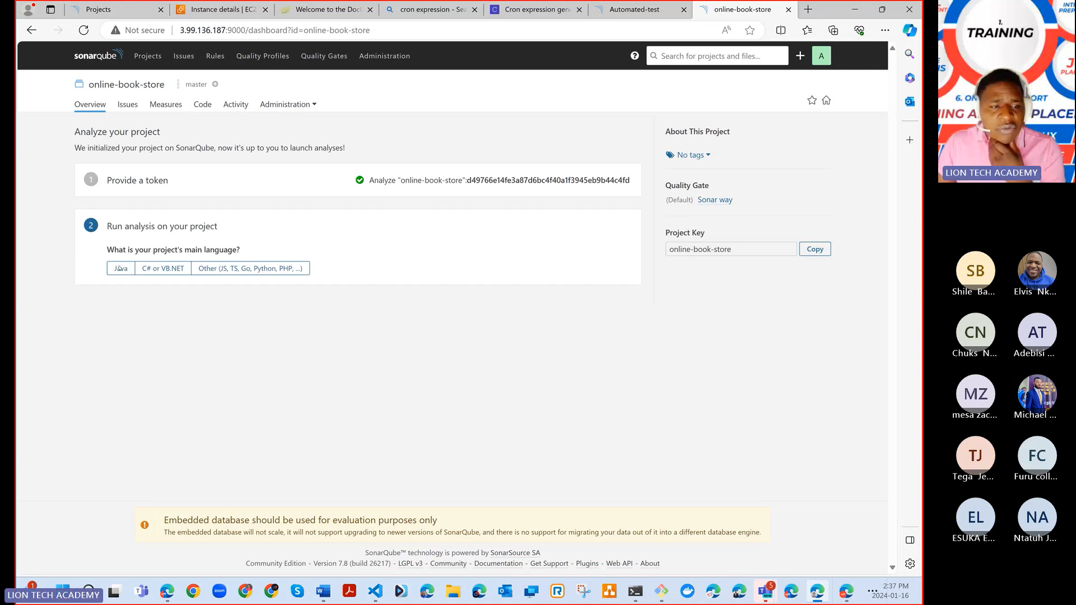
pyautogui.click(119, 268)
pyautogui.click(125, 309)
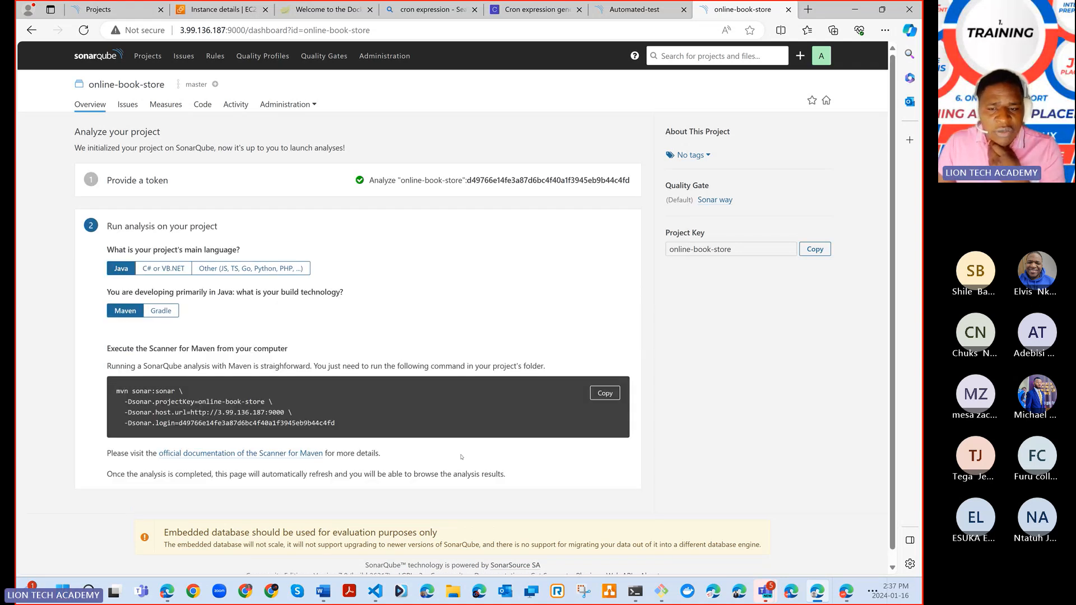
pyautogui.scroll(-1, 582, 417)
pyautogui.scroll(1, 583, 407)
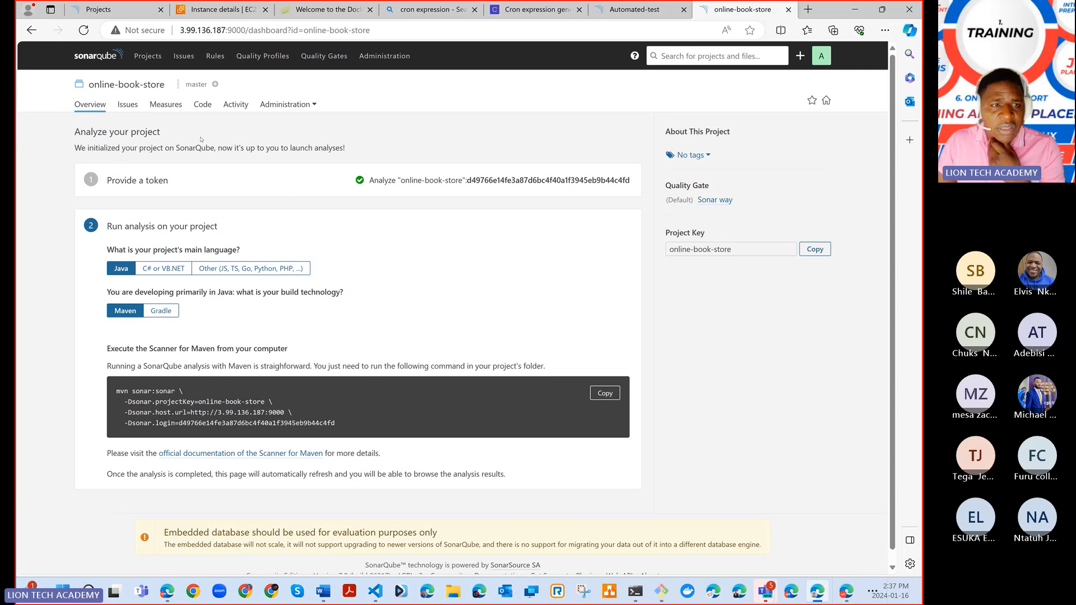
# Step: Return to the projects list showing online-book-store and snap the browser to the left half
pyautogui.click(152, 55)
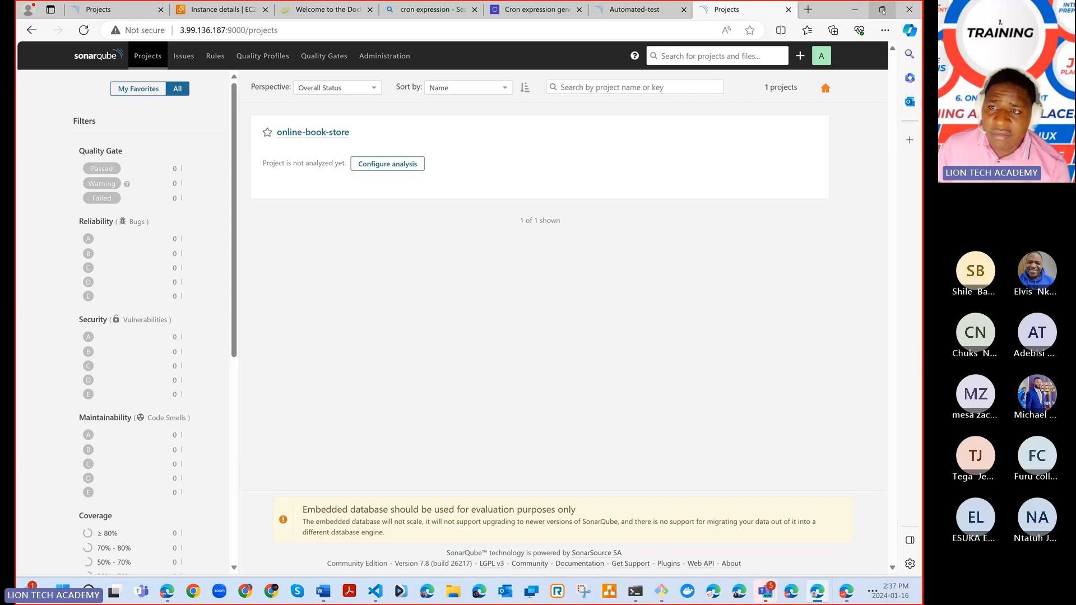
pyautogui.moveTo(882, 9)
pyautogui.click(810, 39)
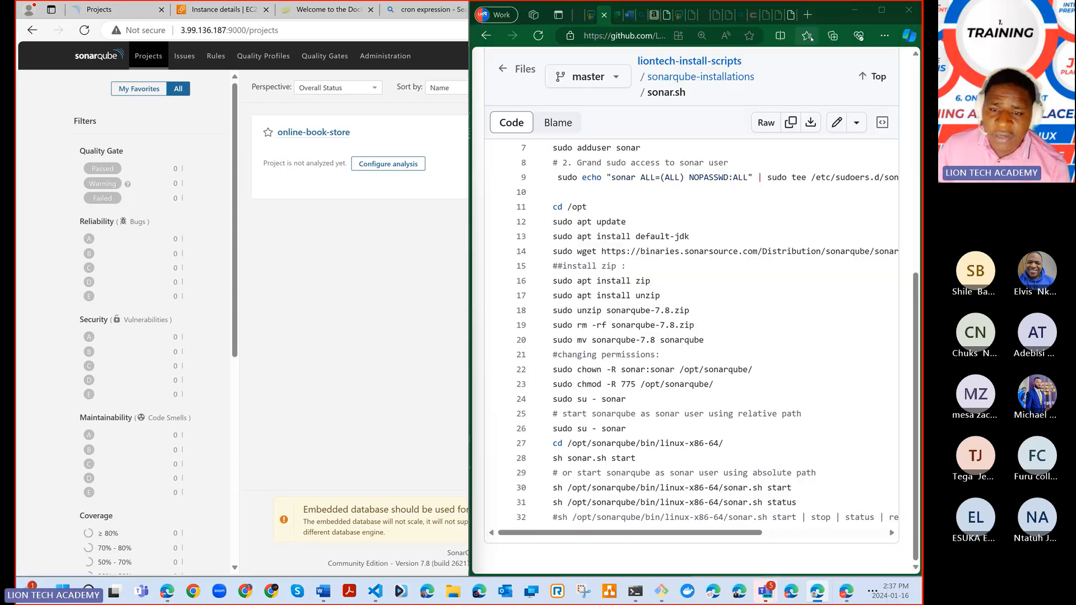
# Step: In the Word notes, replace the old Password value with the new SonarQube token
pyautogui.click(853, 9)
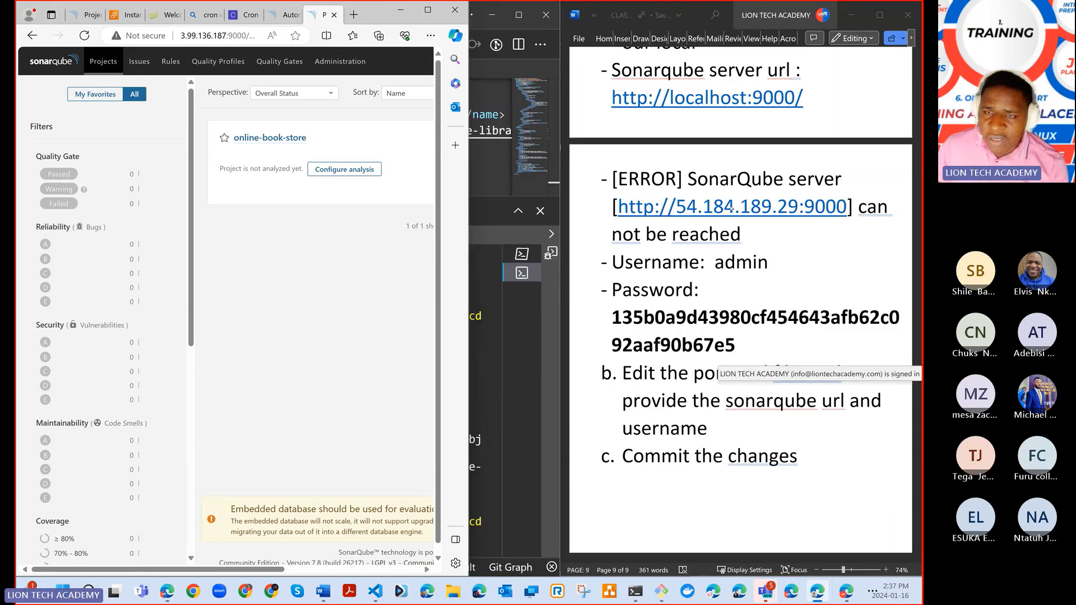
pyautogui.scroll(1, 731, 209)
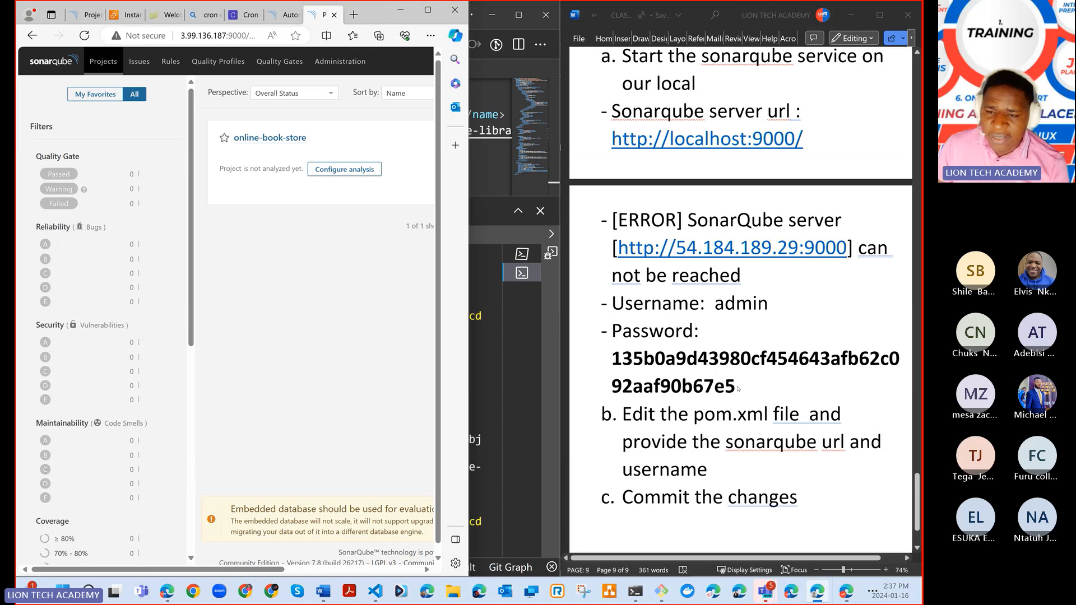
pyautogui.moveTo(734, 388); pyautogui.dragTo(611, 359)
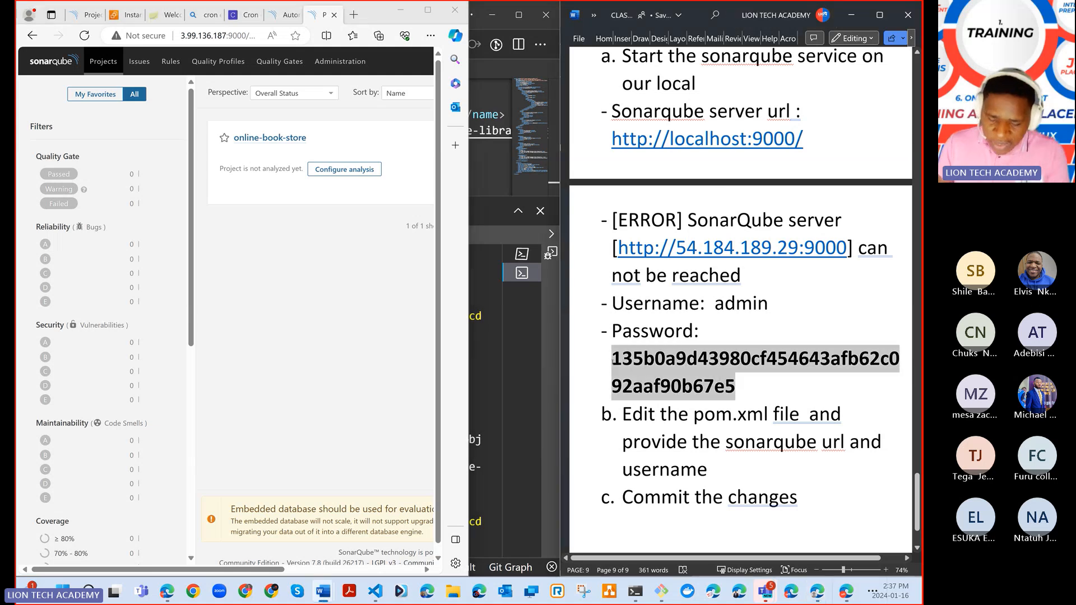
pyautogui.press('Delete')
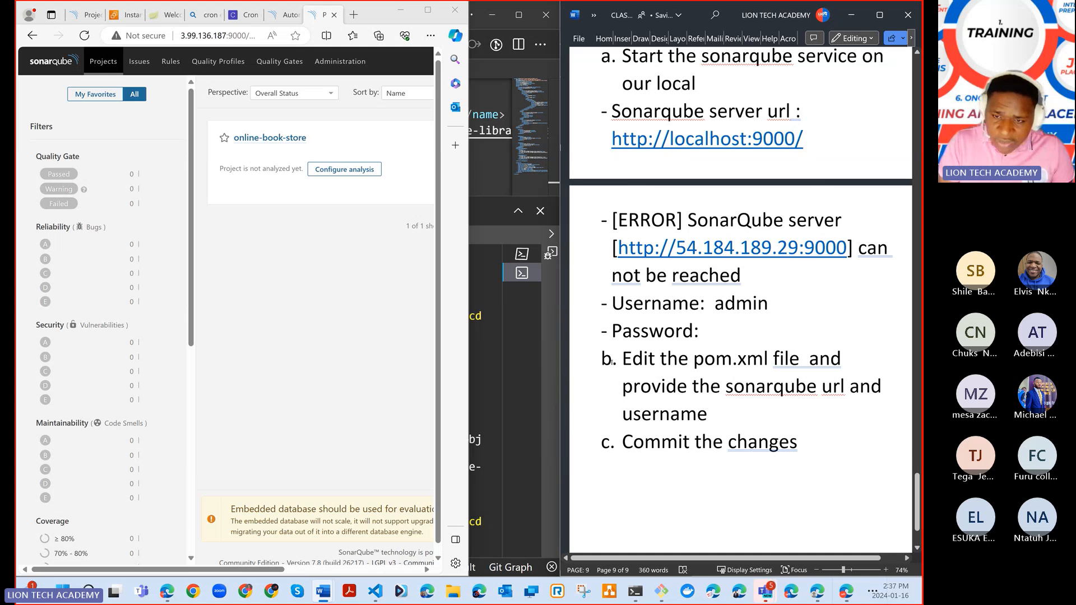
pyautogui.hotkey('ctrl', 'v')
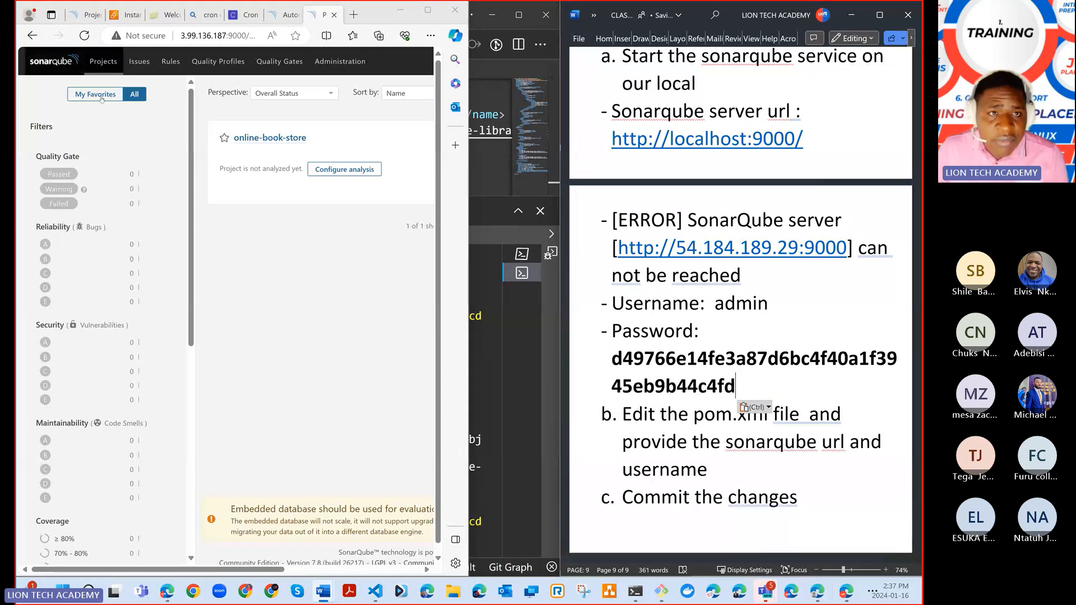
pyautogui.click(284, 12)
pyautogui.click(320, 14)
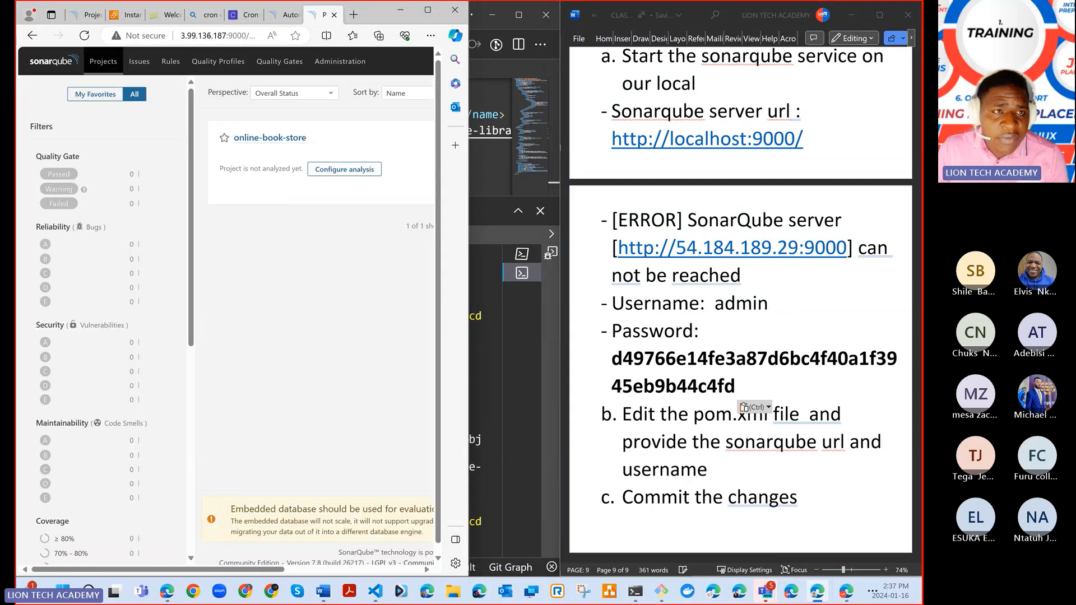
pyautogui.moveTo(181, 37); pyautogui.dragTo(250, 40)
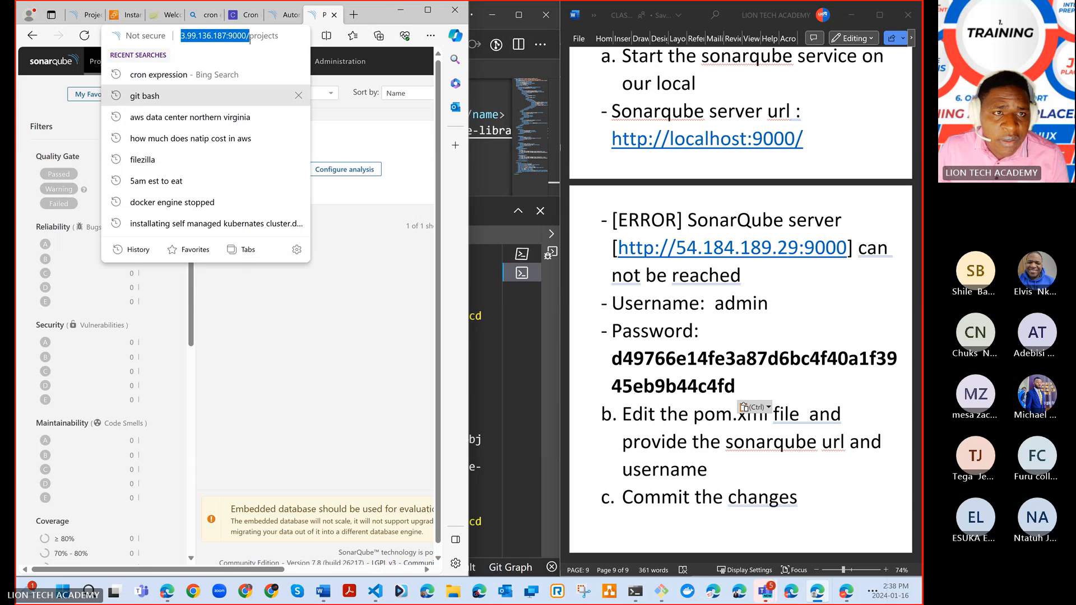
pyautogui.rightClick(231, 36)
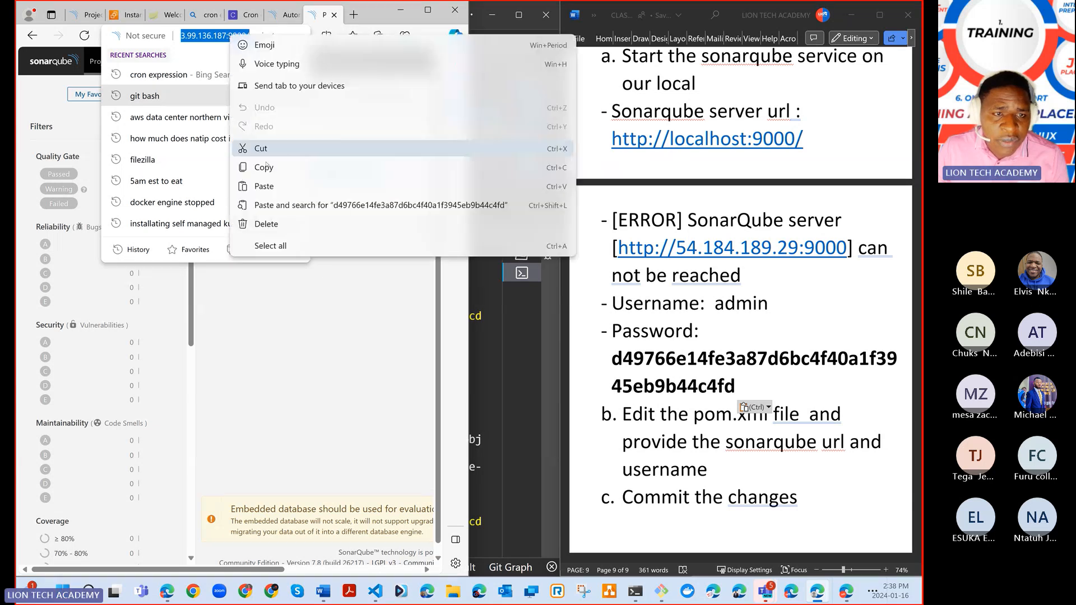
pyautogui.click(266, 166)
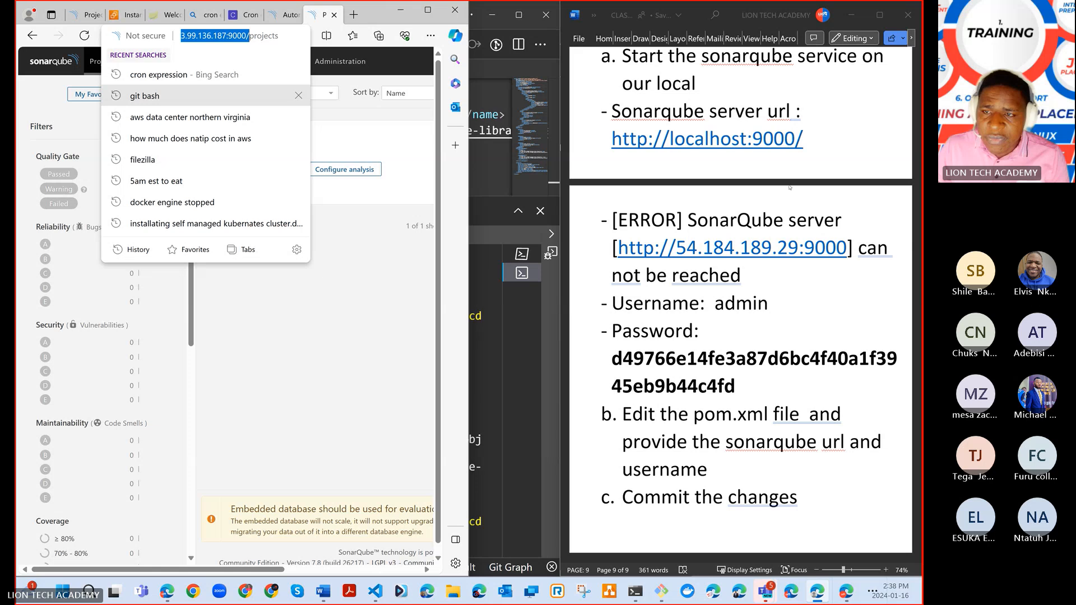
pyautogui.moveTo(804, 138); pyautogui.dragTo(609, 134)
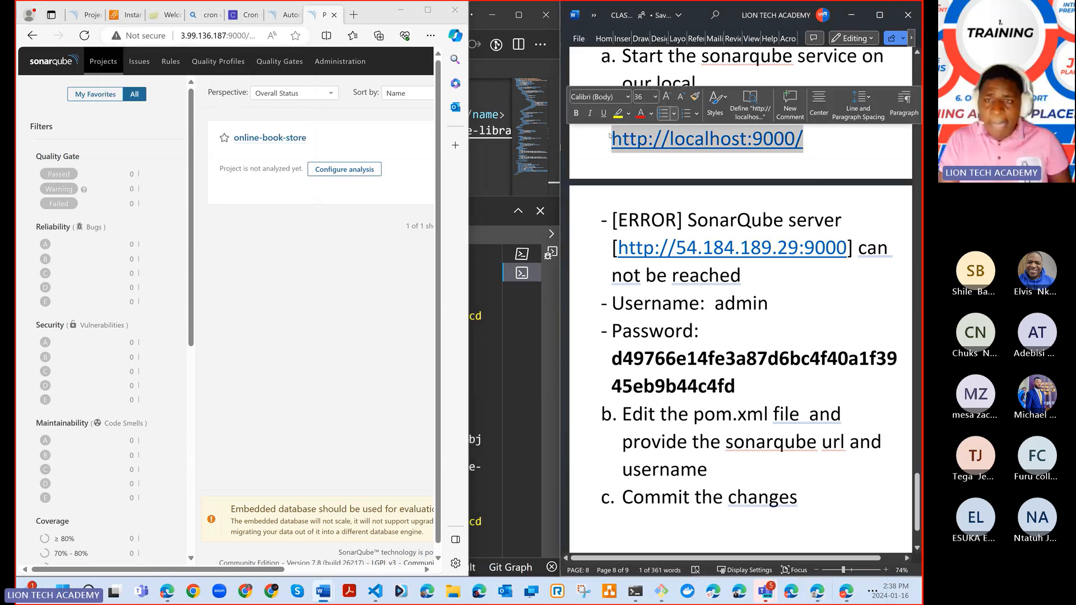
pyautogui.hotkey('ctrl', 'v')
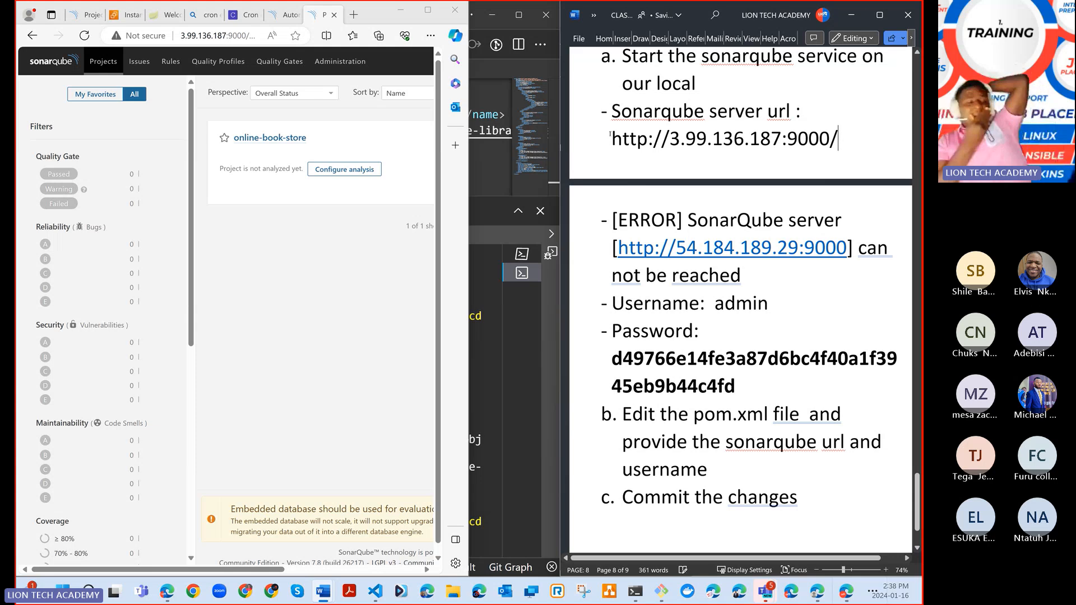
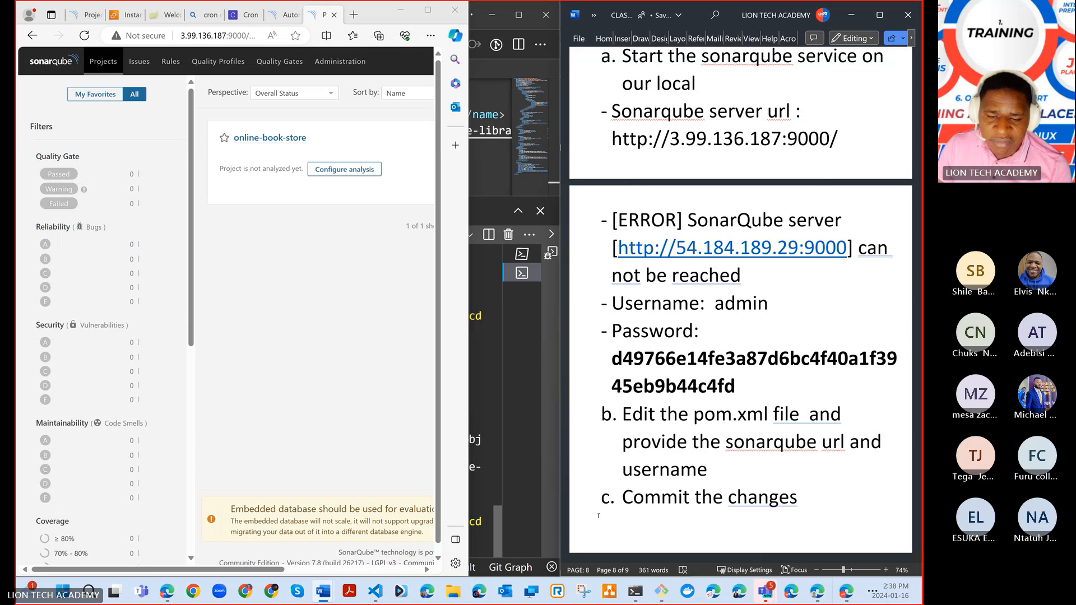
pyautogui.moveTo(375, 591)
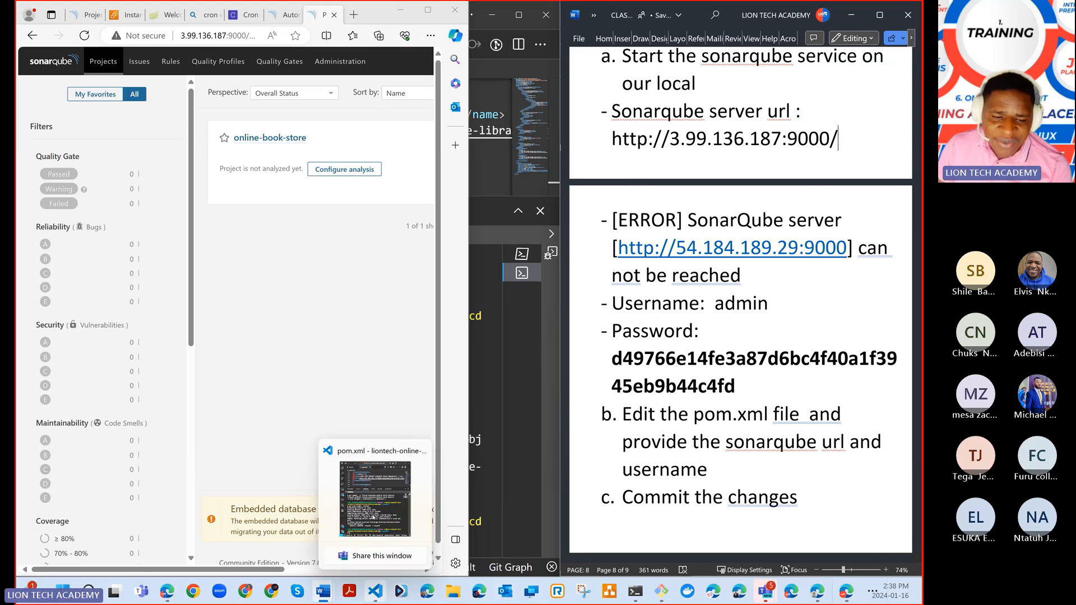
pyautogui.click(374, 499)
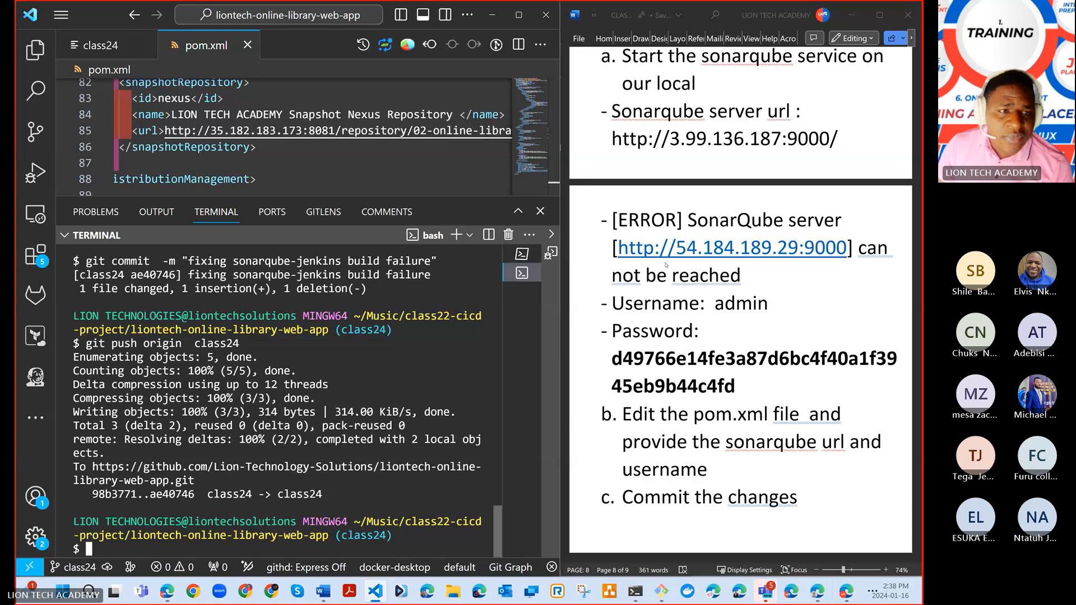
pyautogui.scroll(1, 665, 265)
pyautogui.scroll(7, 194, 125)
pyautogui.scroll(5, 216, 136)
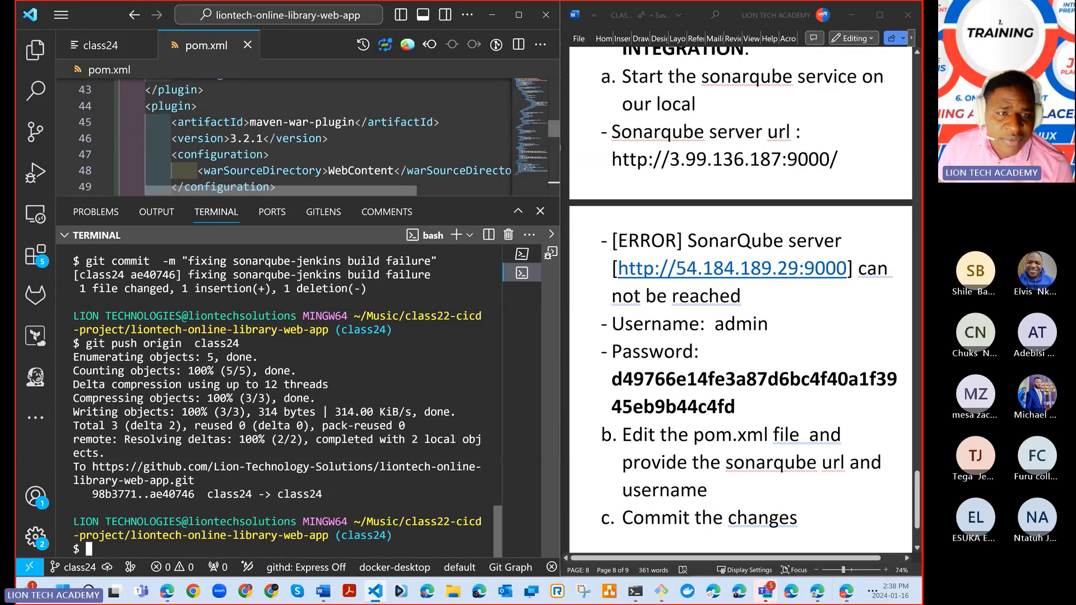
pyautogui.scroll(-15, 216, 136)
pyautogui.scroll(-2, 216, 136)
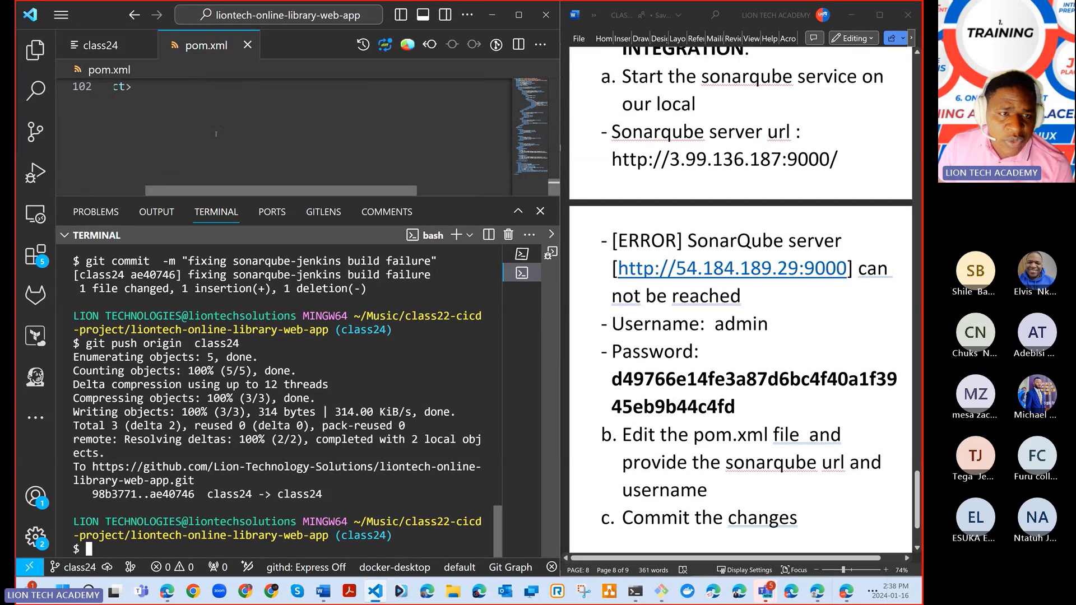
pyautogui.scroll(2, 216, 136)
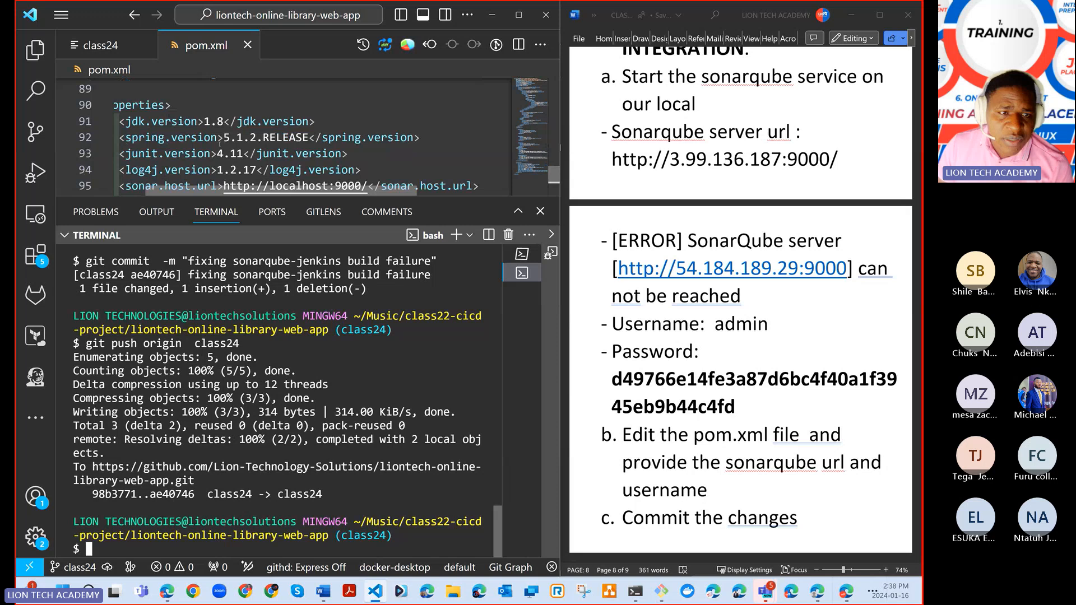
pyautogui.scroll(-2, 219, 142)
pyautogui.scroll(2, 464, 164)
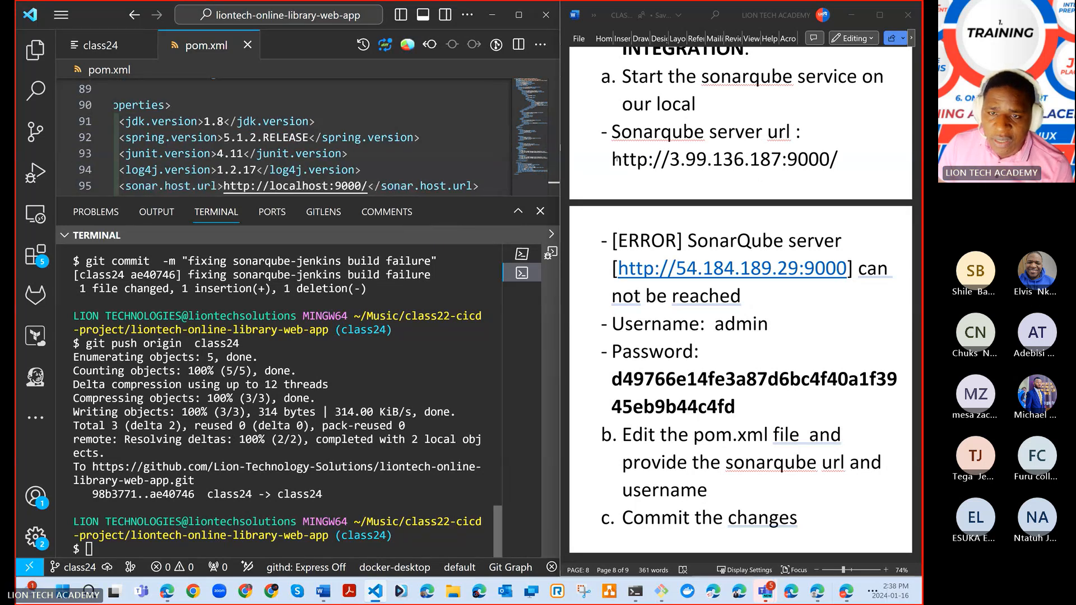
pyautogui.click(615, 160)
pyautogui.moveTo(613, 159); pyautogui.dragTo(838, 163)
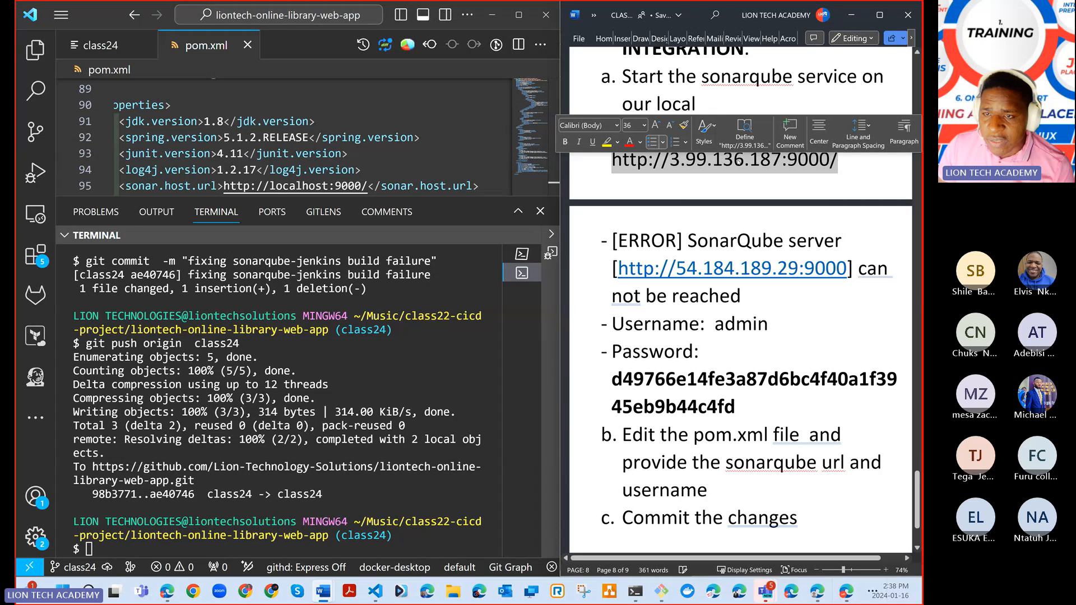
pyautogui.rightClick(739, 161)
pyautogui.click(768, 224)
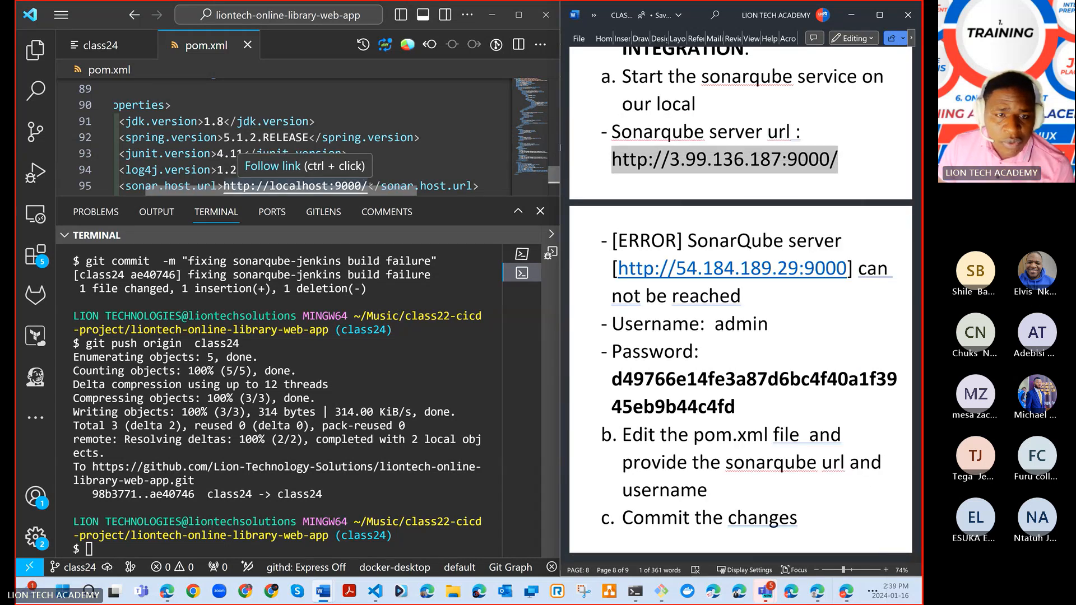
pyautogui.click(367, 187)
pyautogui.moveTo(367, 186); pyautogui.dragTo(225, 185)
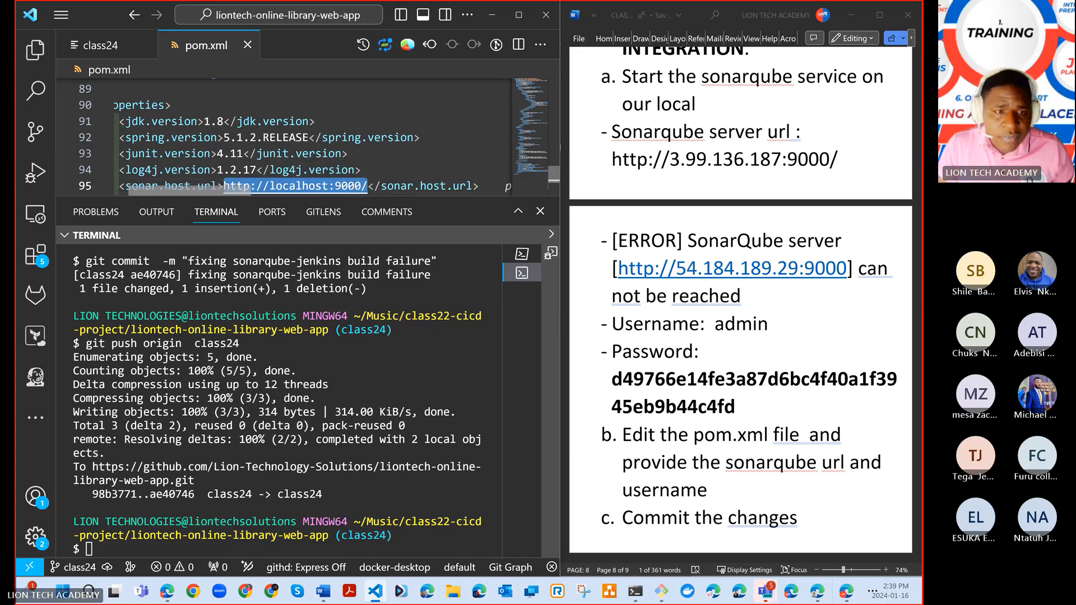
pyautogui.hotkey('ctrl', 'v')
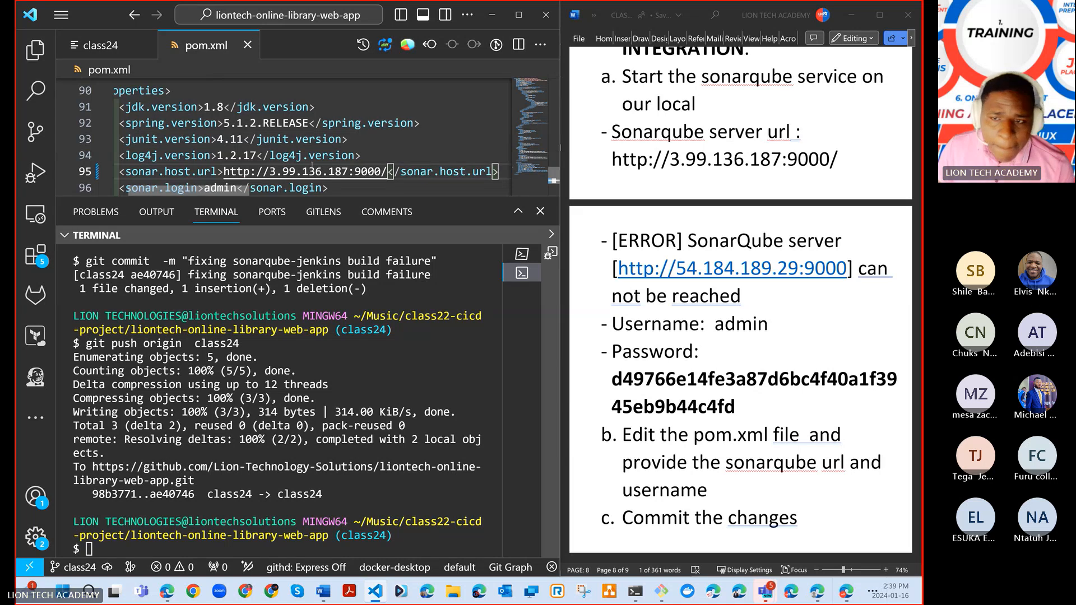
# Step: Replace admin in the second sonar.login on line 97 with the SonarQube token from the notes
pyautogui.scroll(-2, 312, 166)
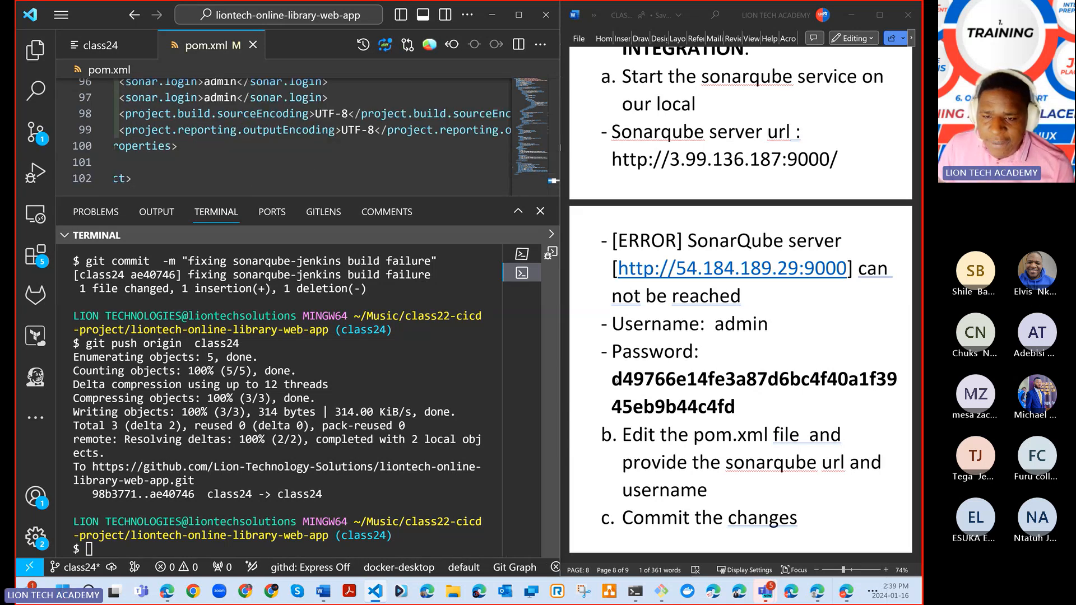
pyautogui.moveTo(615, 381); pyautogui.dragTo(735, 400)
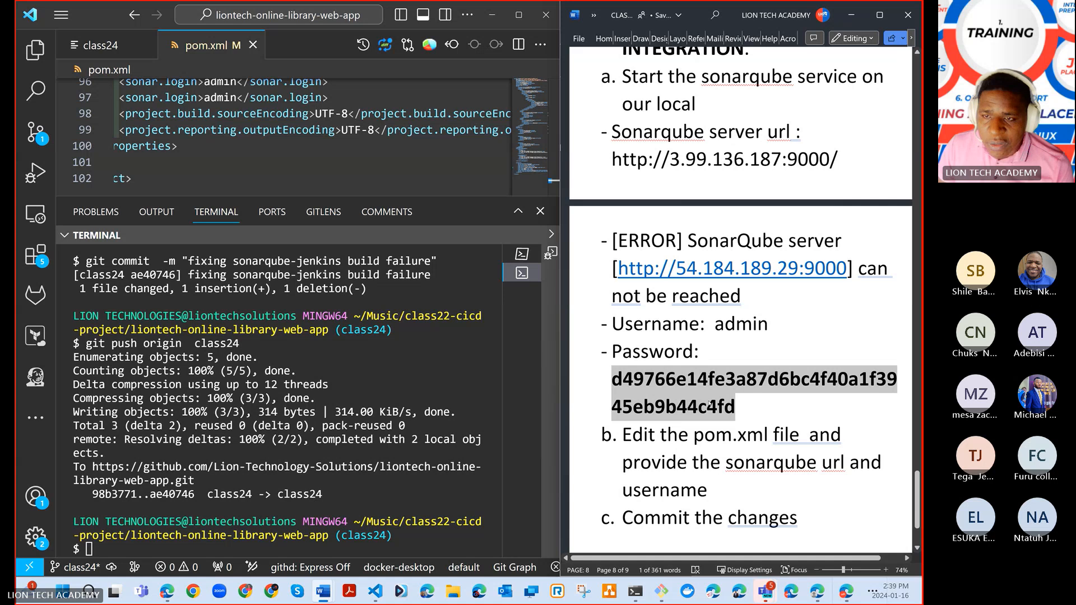
pyautogui.rightClick(710, 403)
pyautogui.click(747, 144)
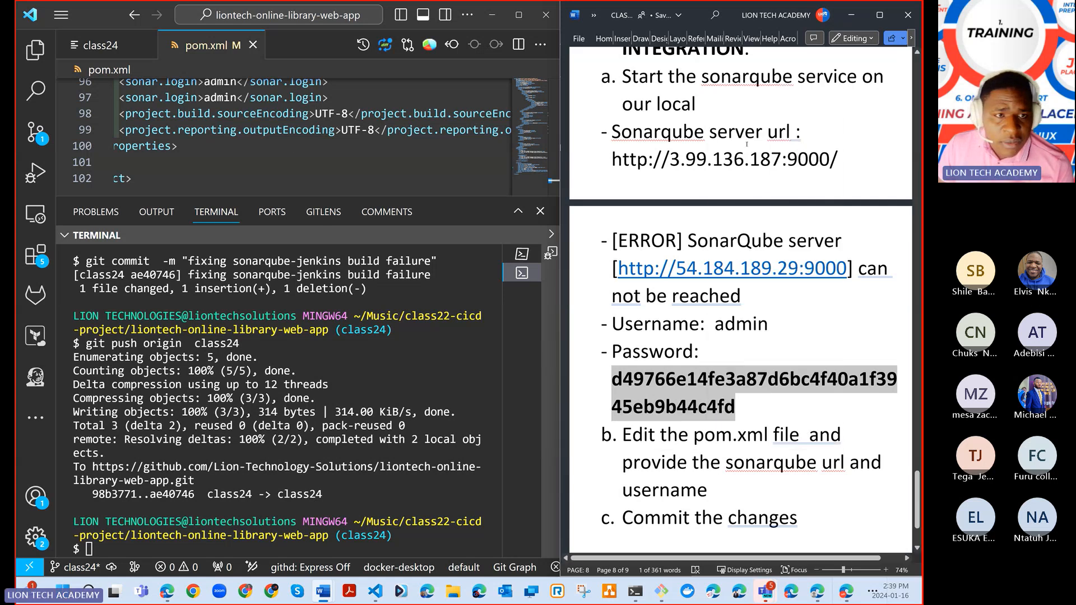
pyautogui.scroll(2, 266, 145)
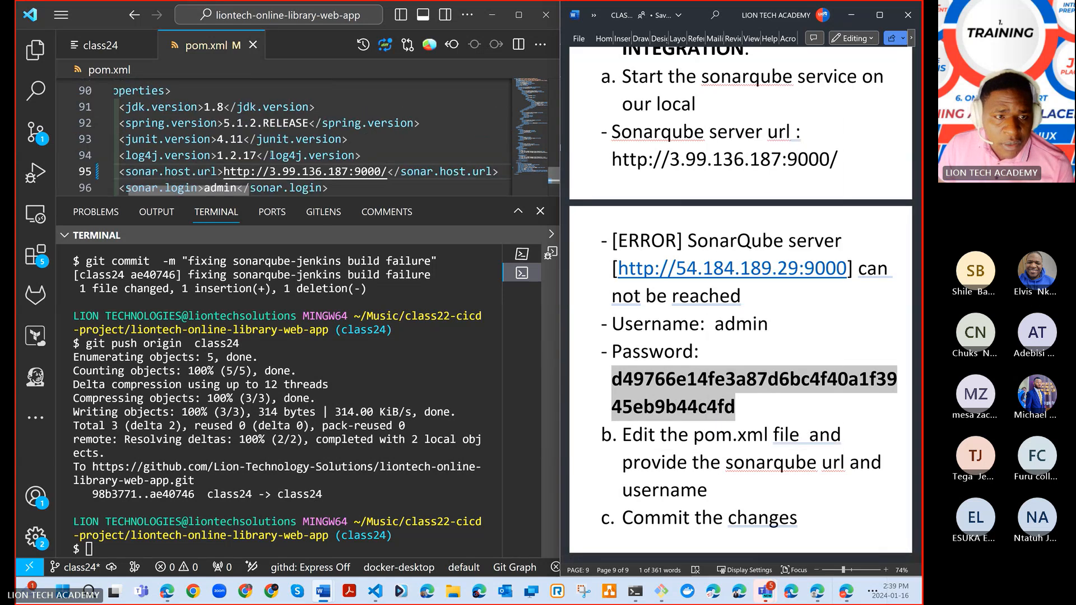
pyautogui.scroll(-2, 241, 110)
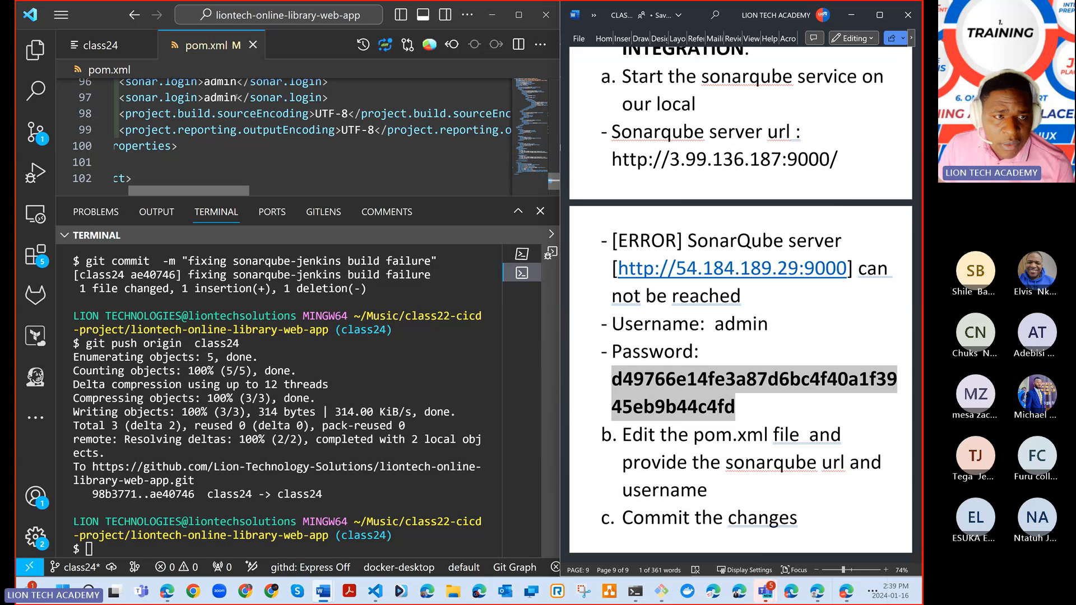
pyautogui.click(237, 97)
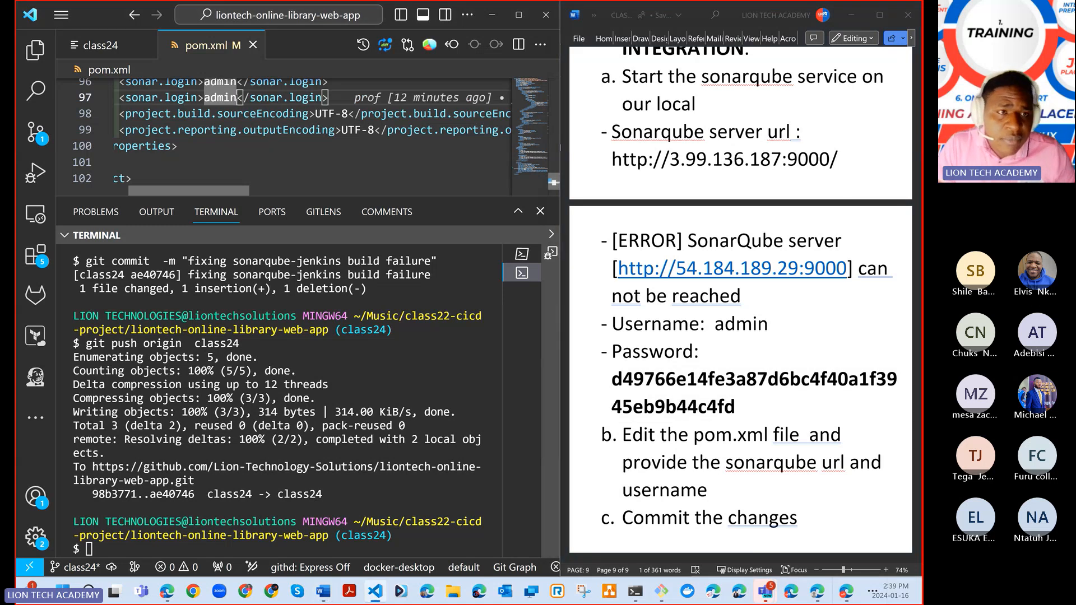
pyautogui.press('BackSpace')
pyautogui.press('BackSpace')
pyautogui.press('BackSpace')
pyautogui.press('BackSpace')
pyautogui.press('BackSpace')
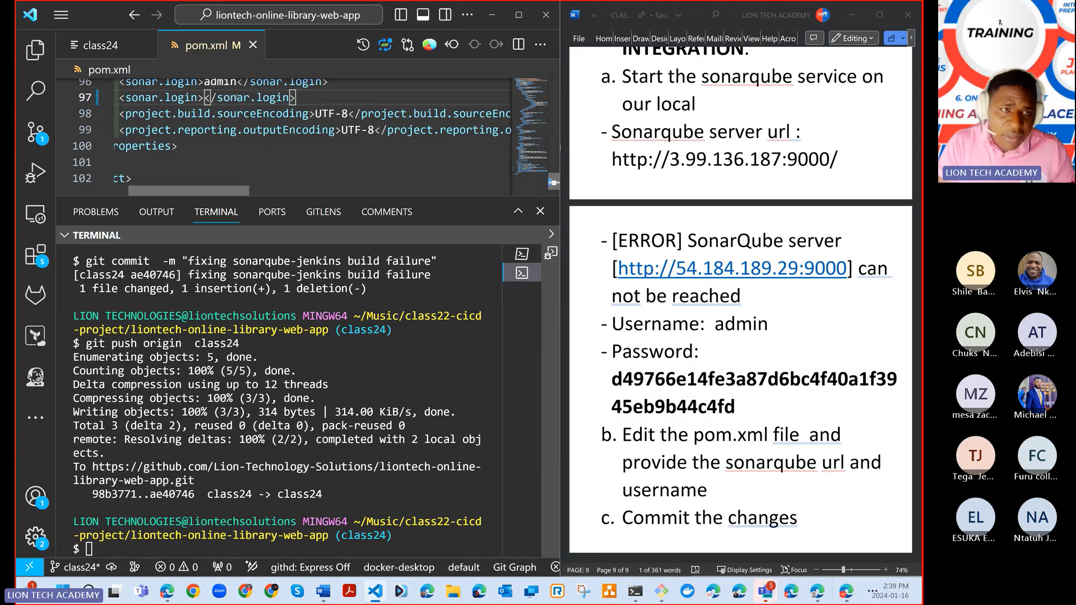
pyautogui.hotkey('ctrl', 'v')
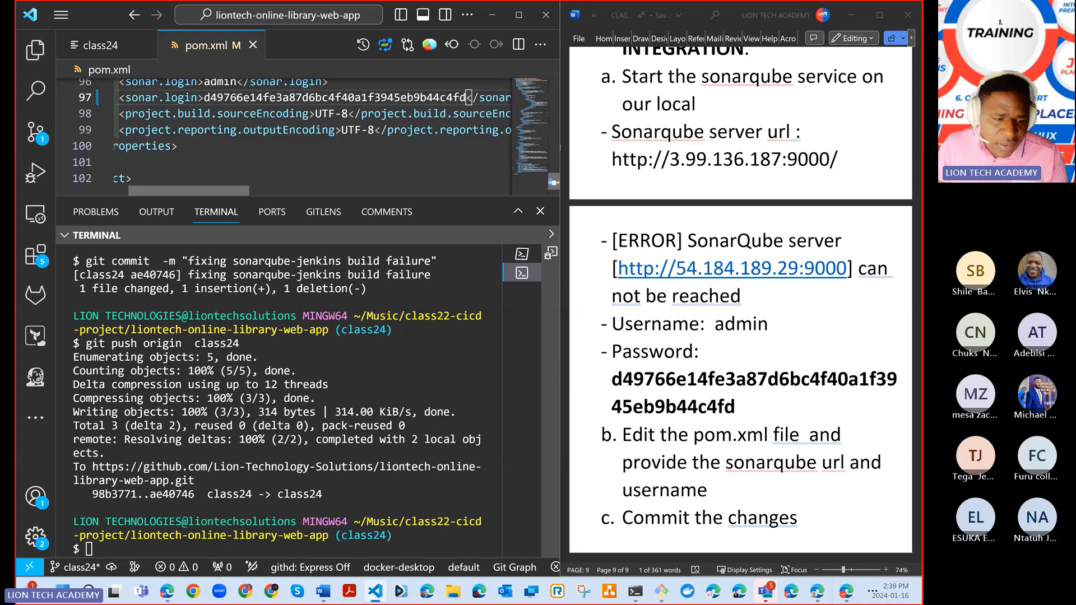
pyautogui.click(113, 549)
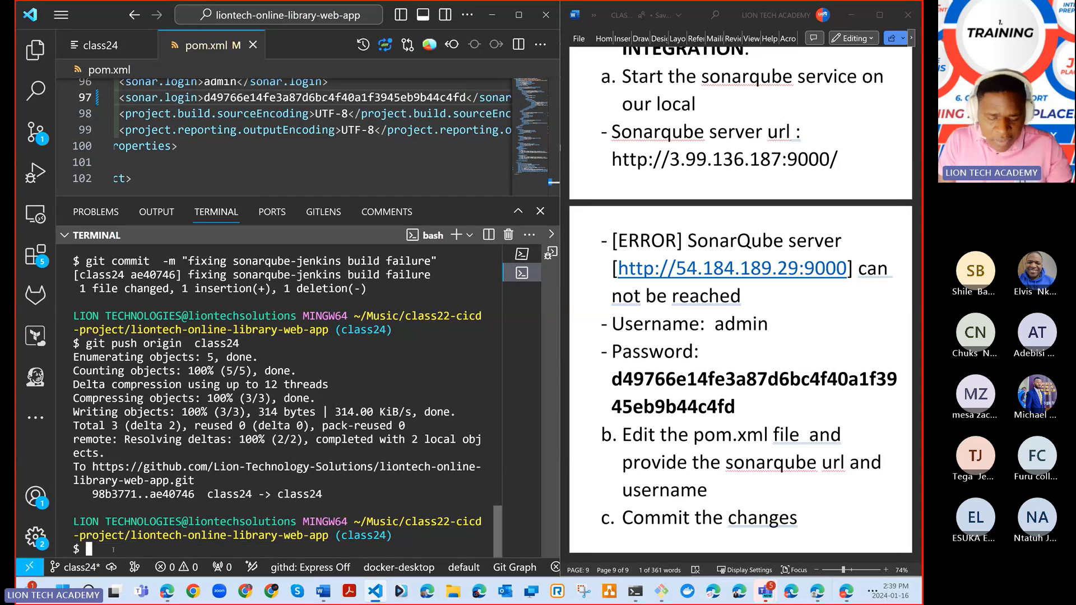
# Step: Stage pom.xml and commit it with message 'added new server details for sonarqube analysis'
pyautogui.write('git status')
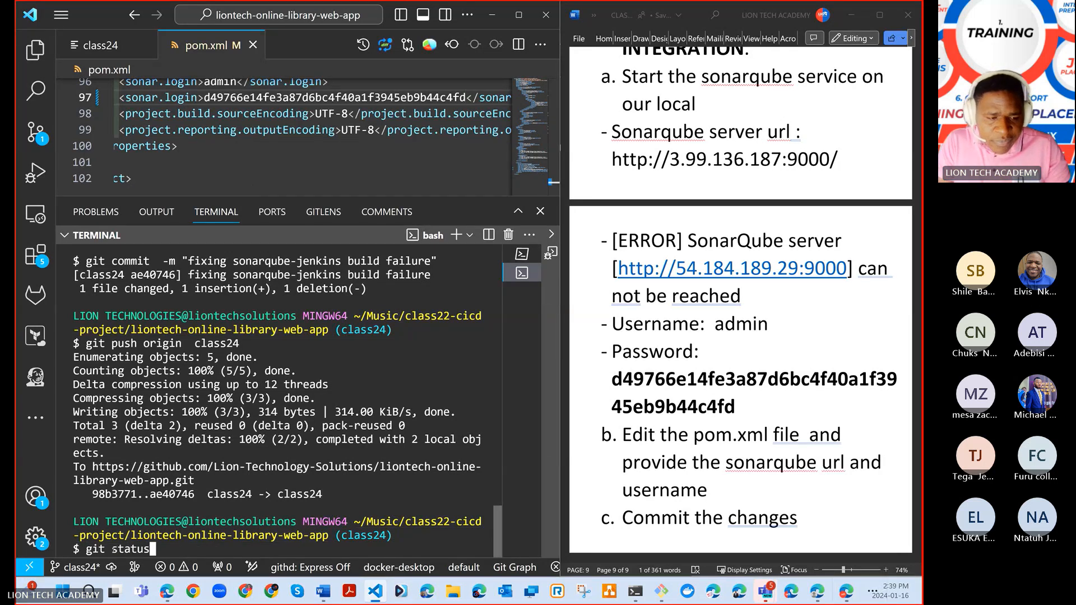
pyautogui.press('Return')
pyautogui.write('git a')
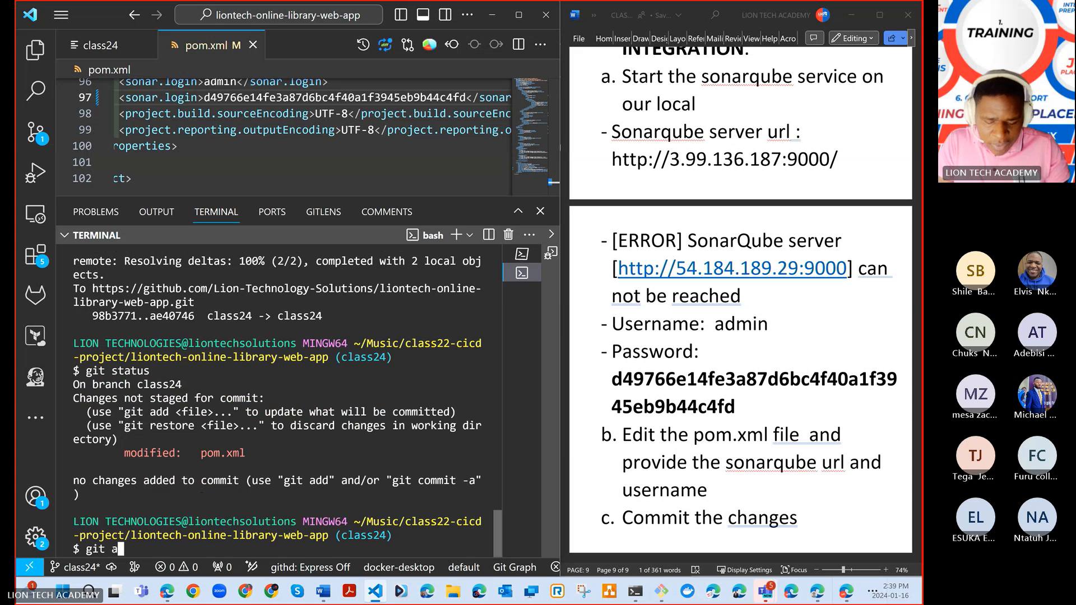
pyautogui.write('dd .')
pyautogui.press('Return')
pyautogui.write('gi')
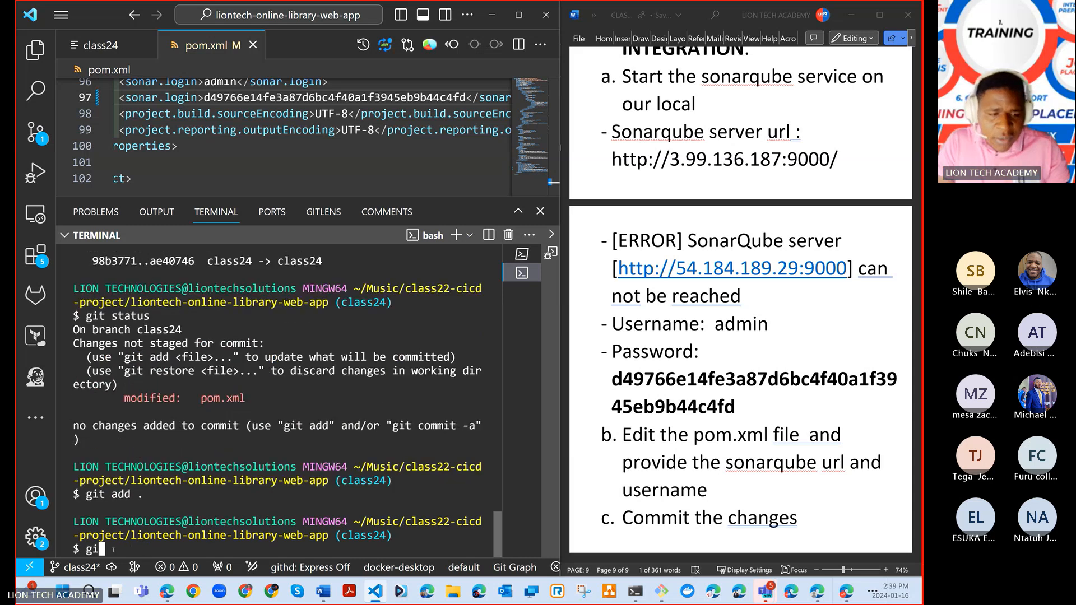
pyautogui.write('t commit ')
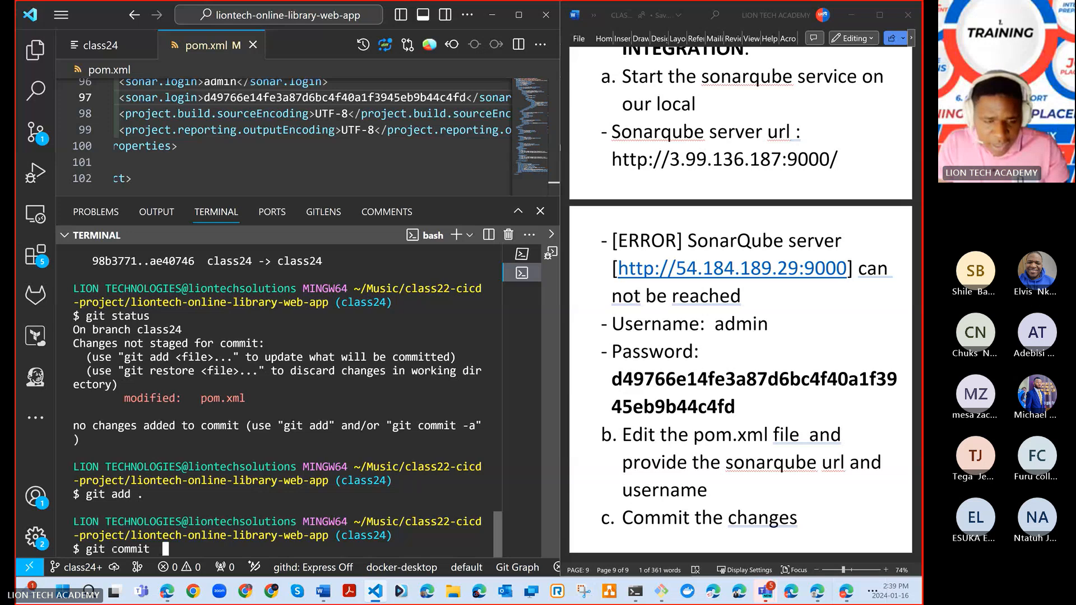
pyautogui.write(' -m "added')
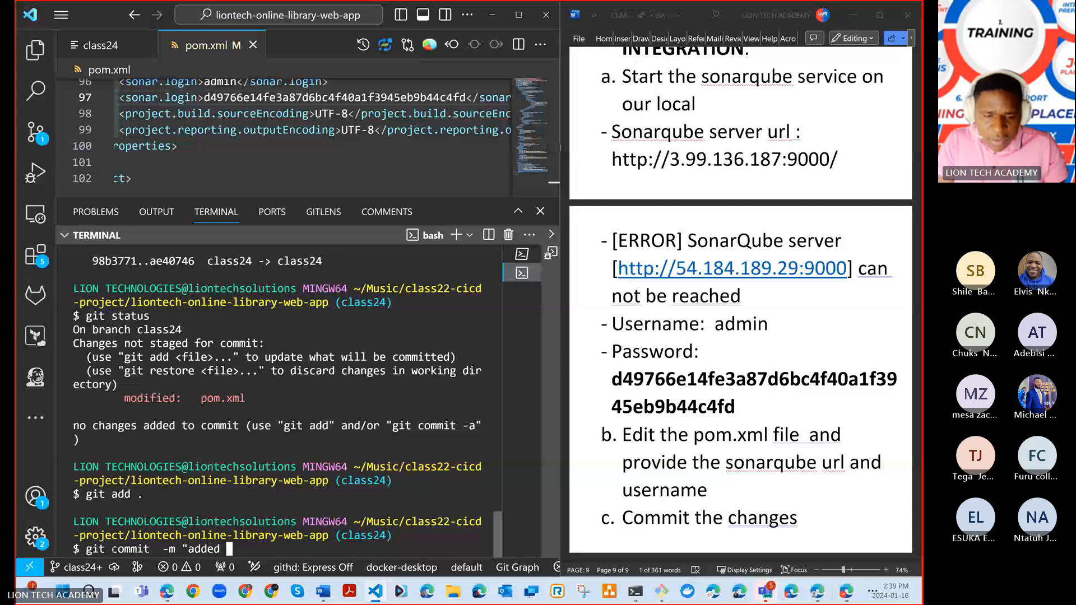
pyautogui.write('new server details for ')
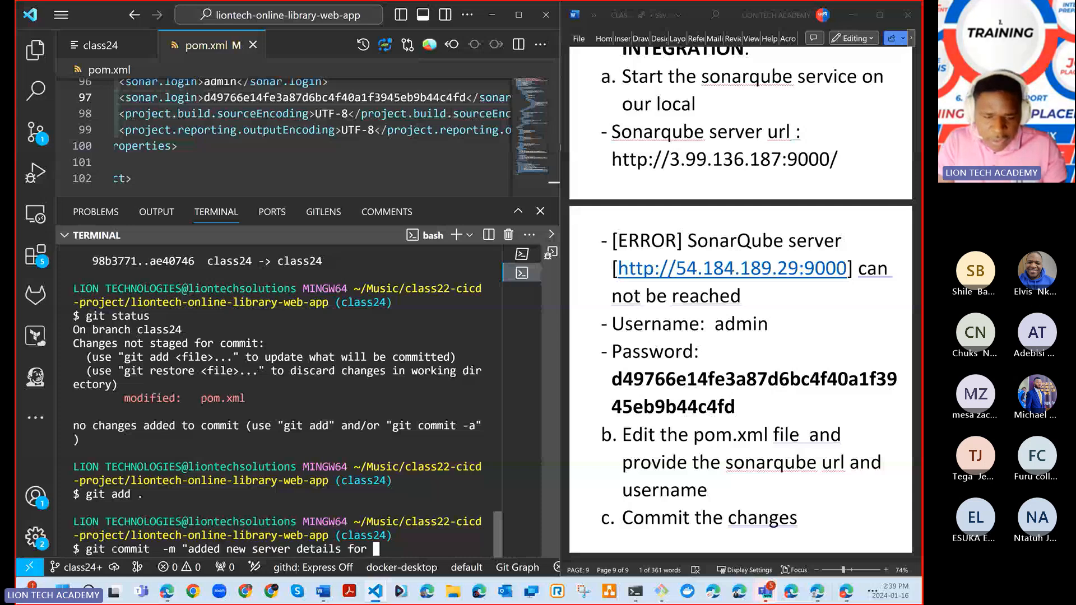
pyautogui.write('sonarqube ')
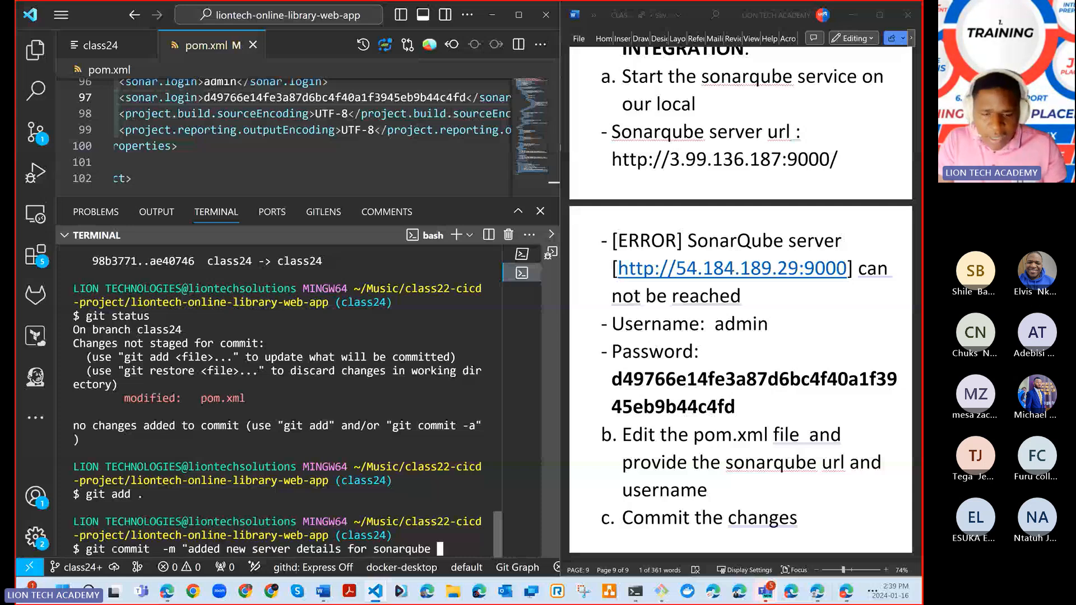
pyautogui.write('anay')
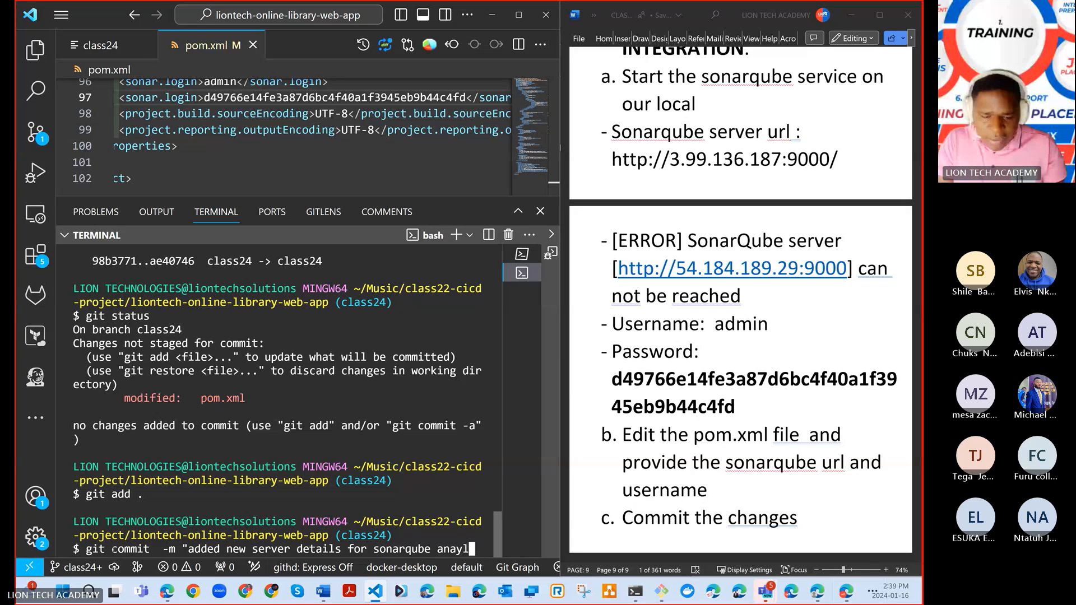
pyautogui.press('BackSpace')
pyautogui.write('lysi')
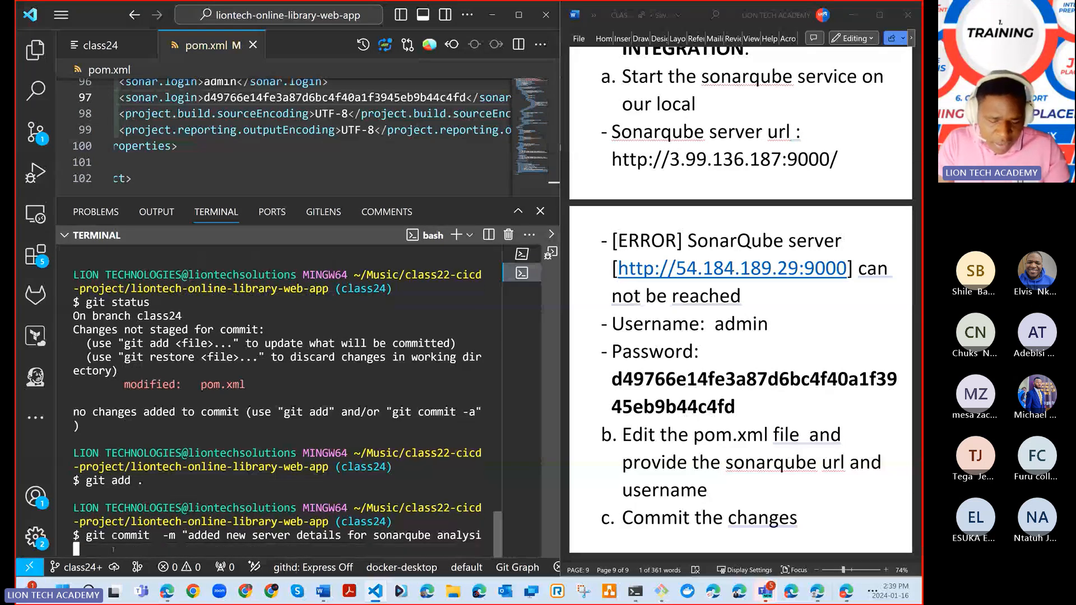
pyautogui.write('s"')
pyautogui.press('Return')
# Step: Push the class24 branch to origin on GitHub
pyautogui.write('git')
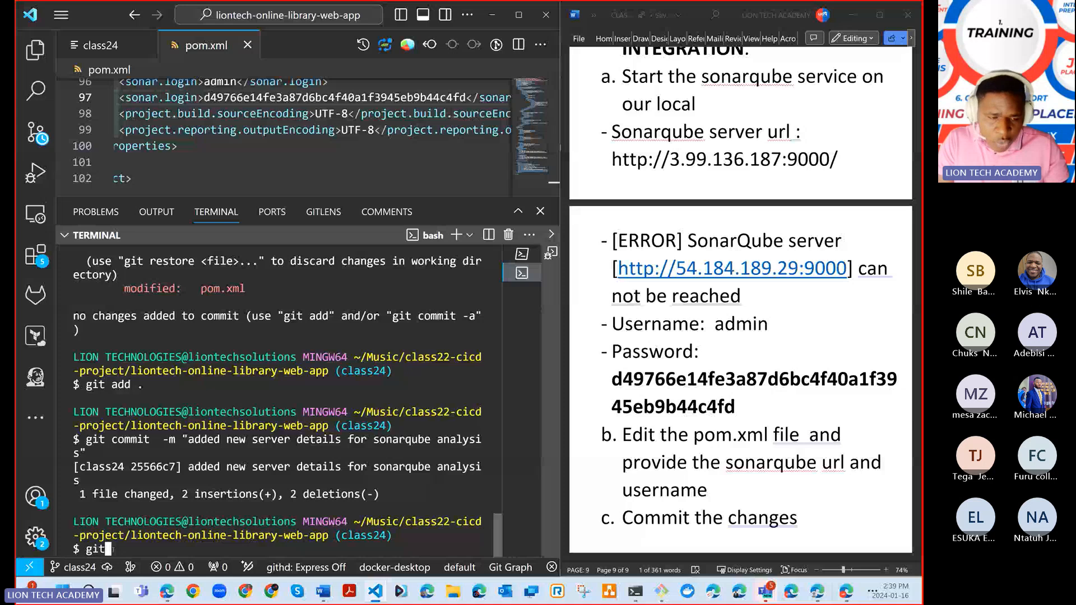
pyautogui.write(' push origin  ')
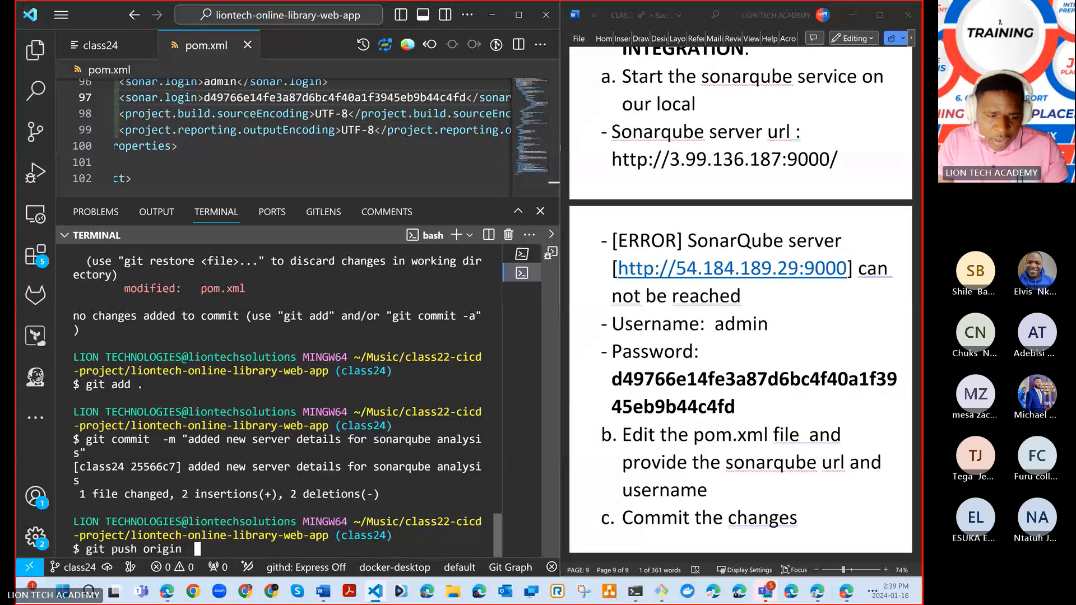
pyautogui.write('class24')
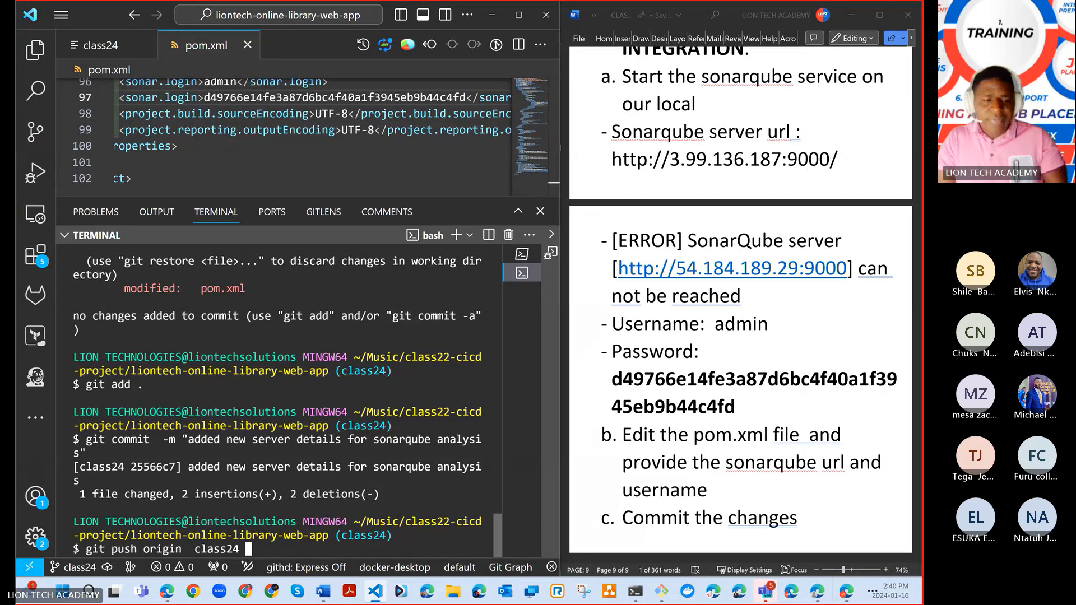
pyautogui.press('Return')
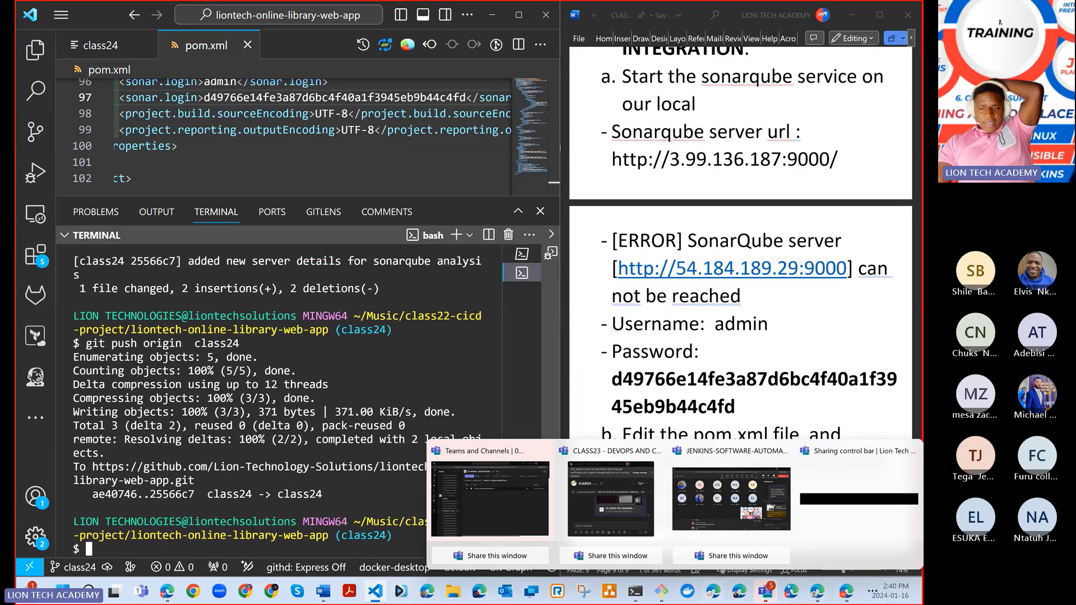
pyautogui.moveTo(814, 586)
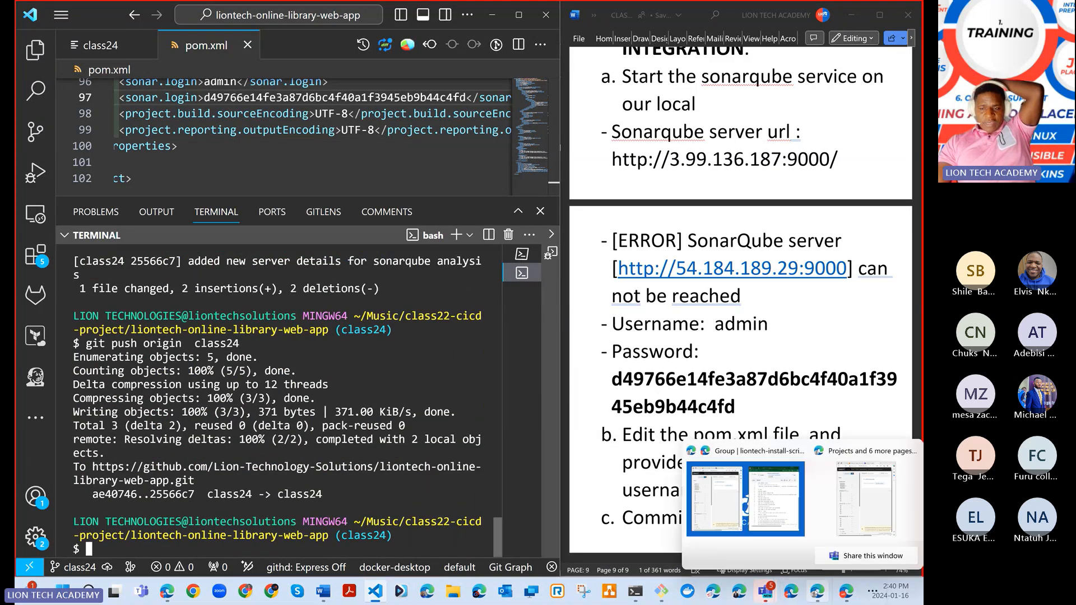
# Step: Maximize the browser and close the local SonarQube Projects and Automated-test tabs
pyautogui.click(721, 513)
pyautogui.click(89, 15)
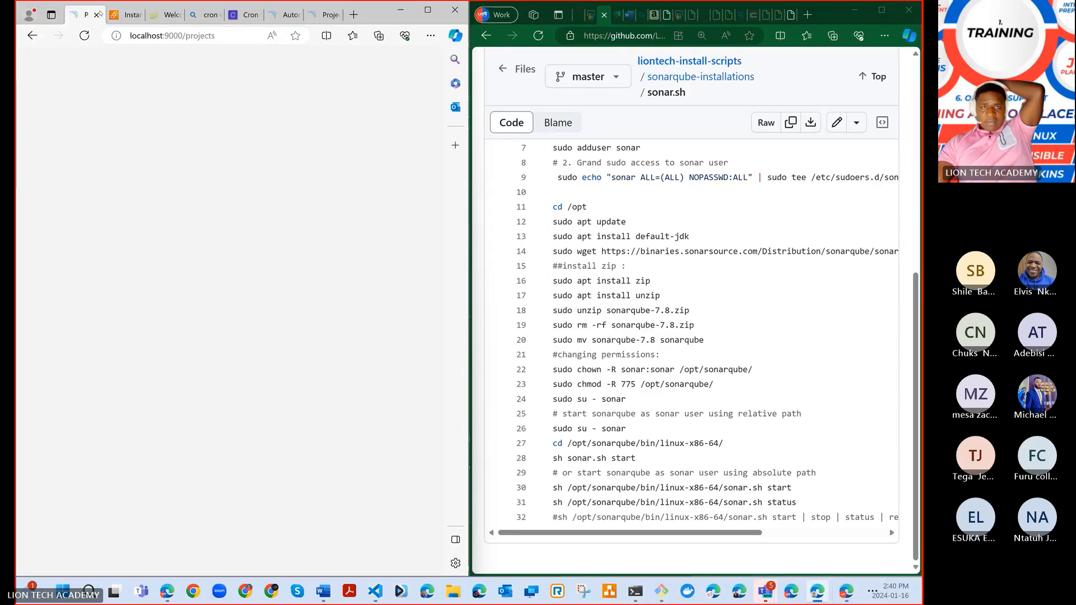
pyautogui.click(428, 9)
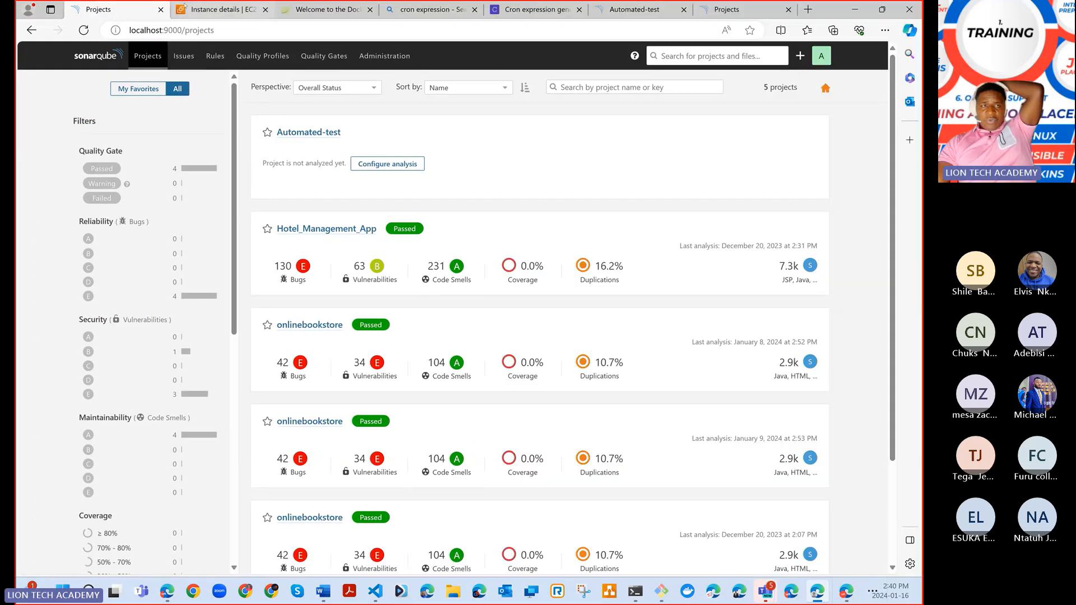
pyautogui.click(218, 10)
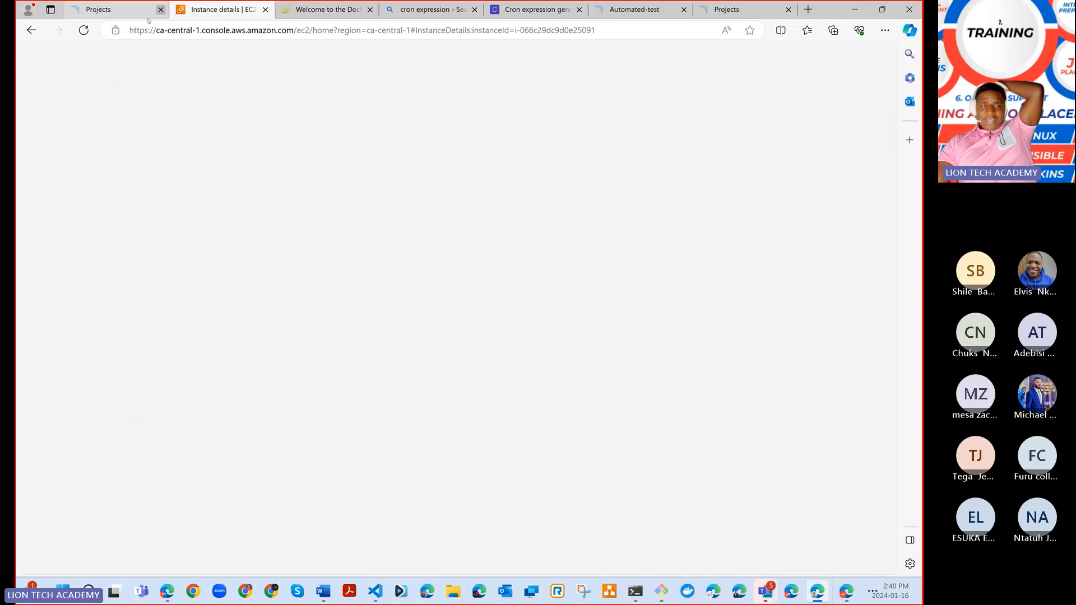
pyautogui.click(161, 10)
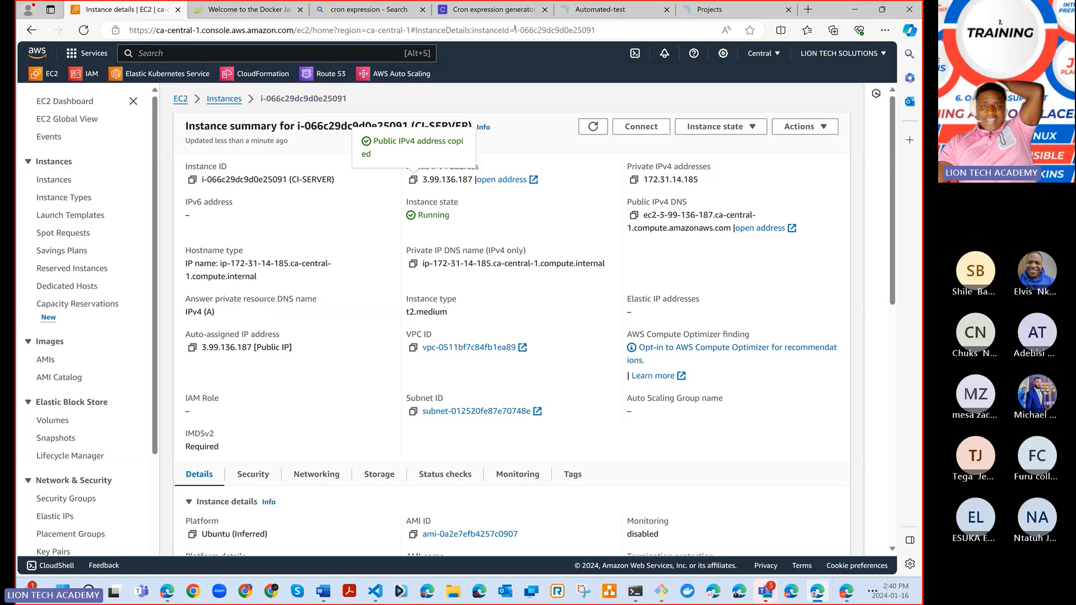
pyautogui.click(590, 11)
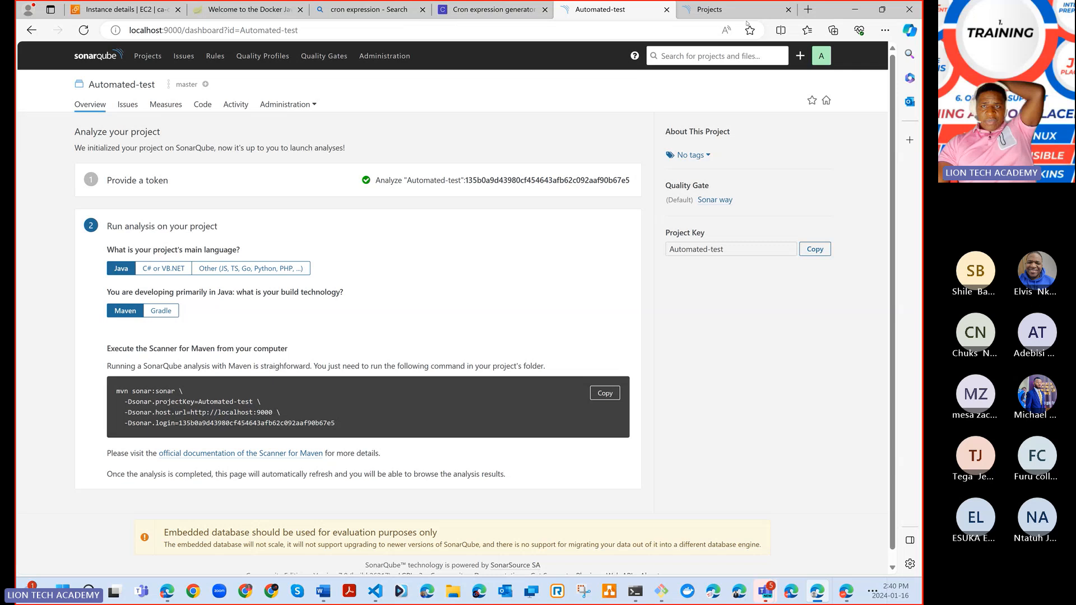
pyautogui.click(666, 10)
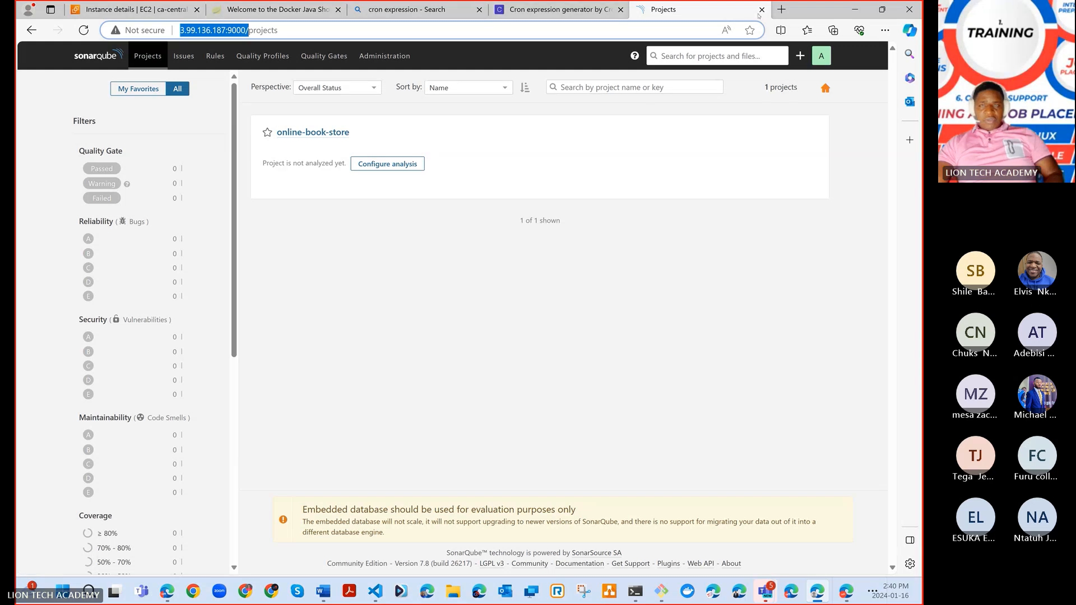
# Step: Start a new browser tab and enter 'jenk' in its address bar
pyautogui.click(781, 9)
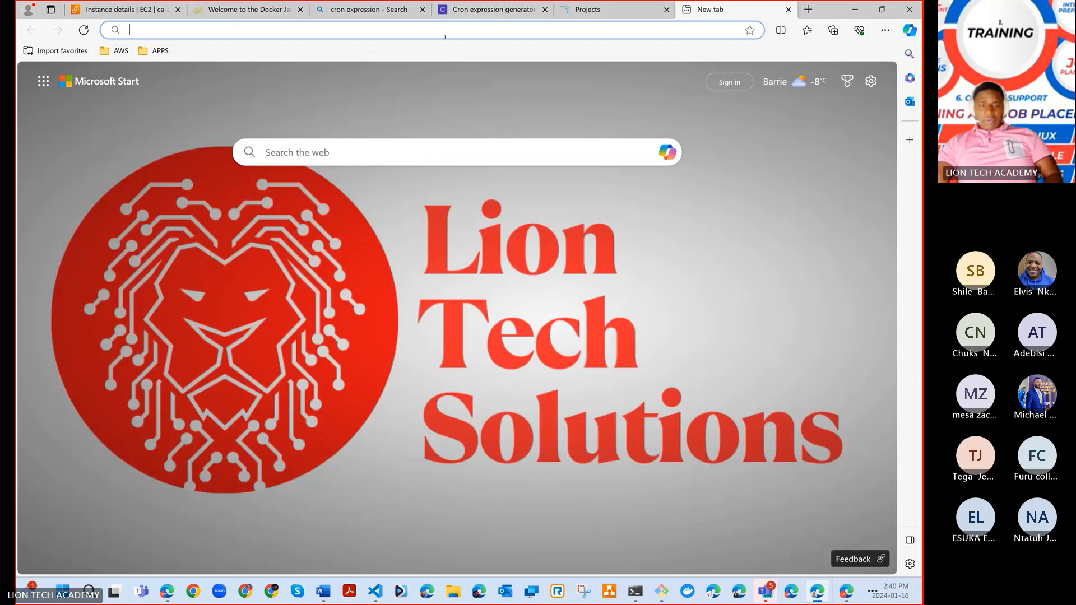
pyautogui.click(421, 32)
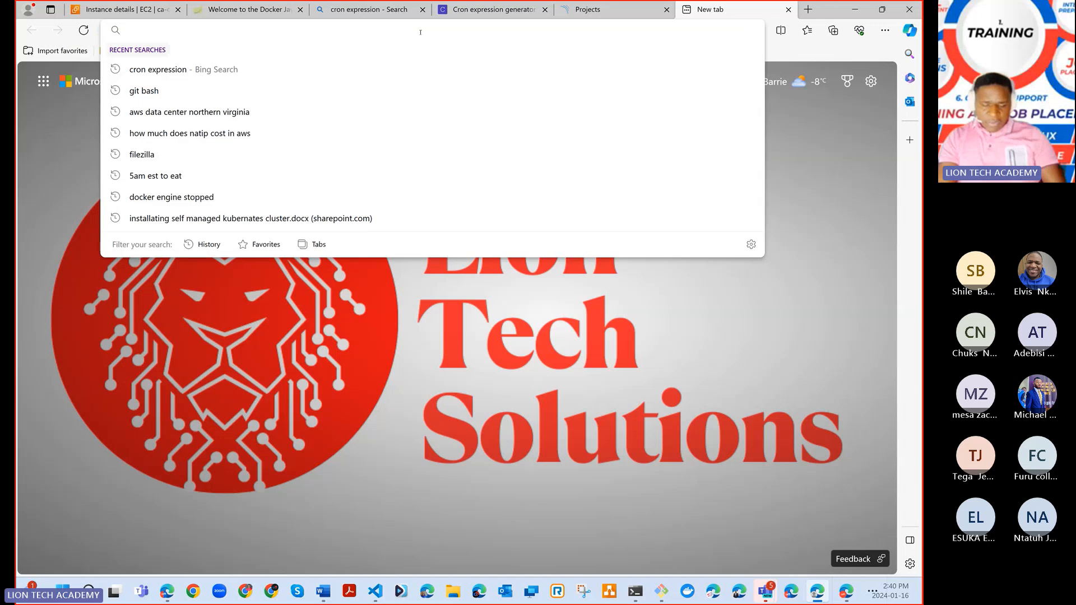
pyautogui.write('jenk')
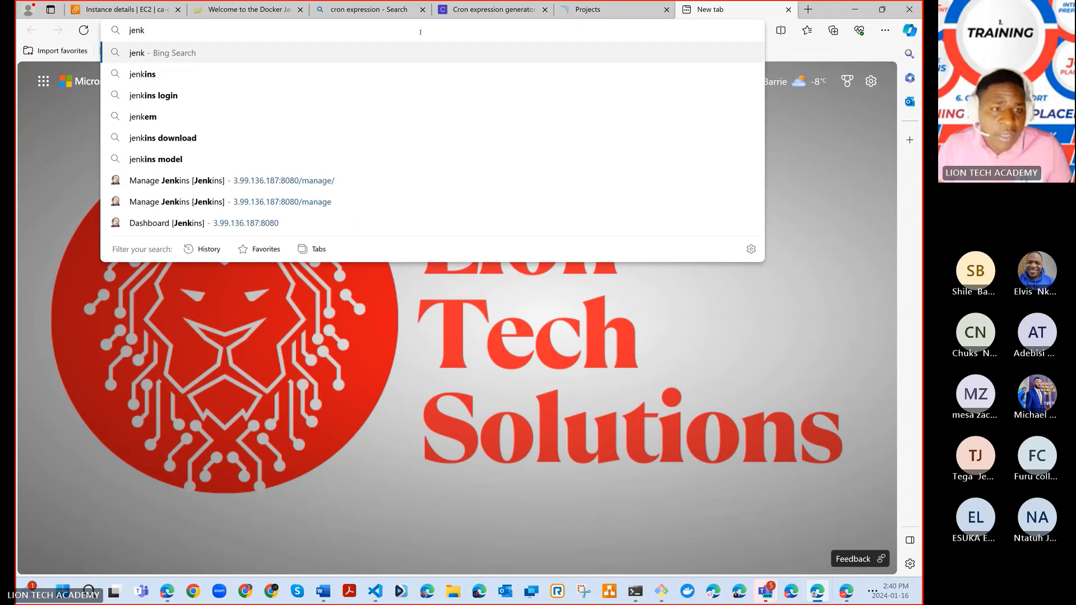
# Step: Sign in to Jenkins at 3.99.136.187:8080 with the saved login and go to the online-book-store-v2 job
pyautogui.click(222, 184)
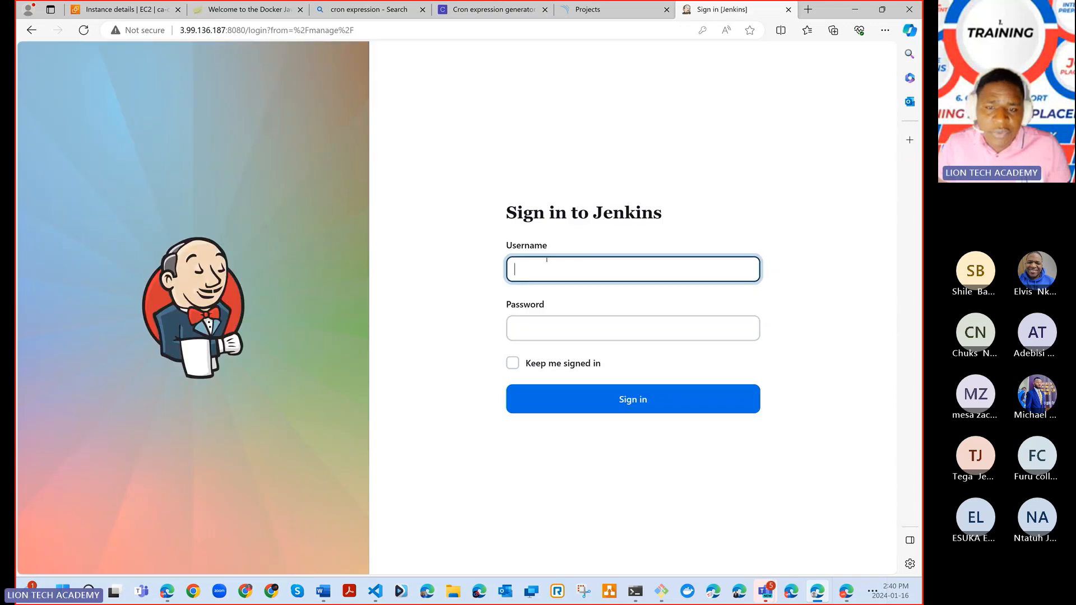
pyautogui.click(546, 260)
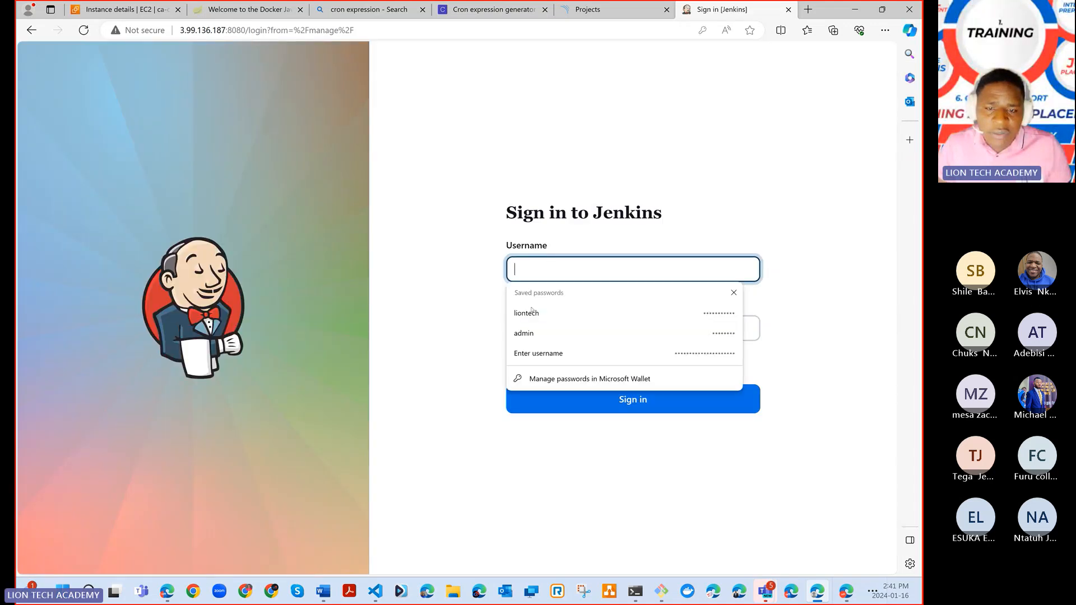
pyautogui.click(577, 310)
pyautogui.click(617, 398)
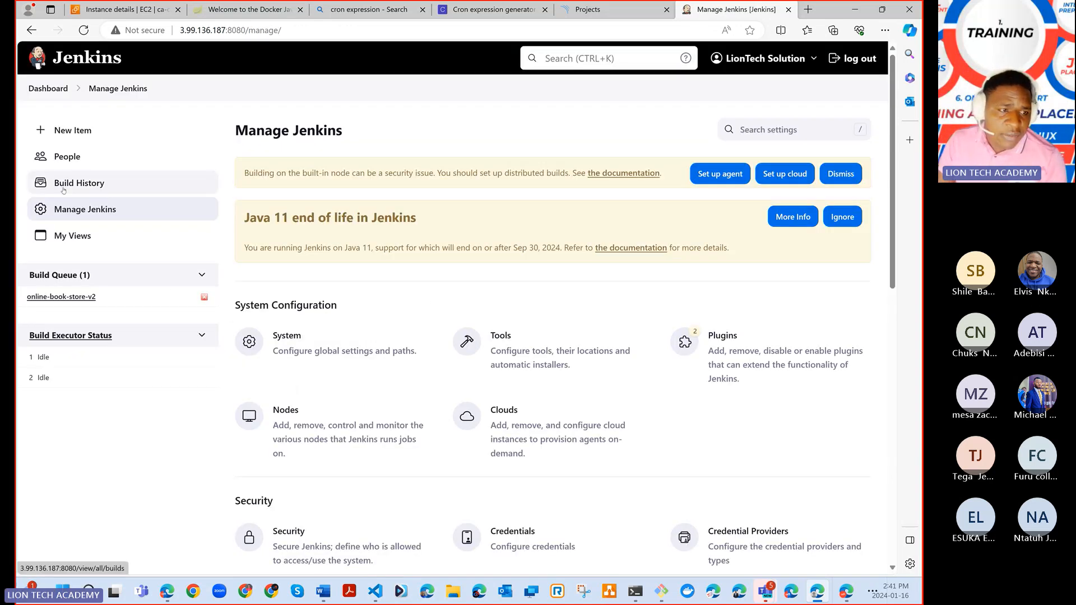
pyautogui.click(57, 297)
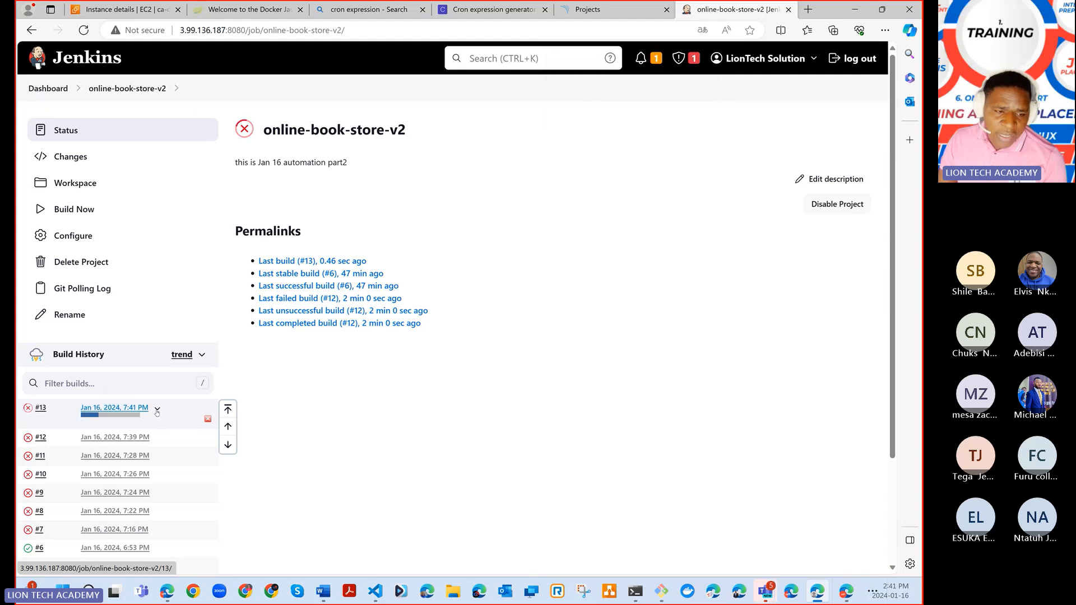
# Step: View build #13's Console Output and follow the log until it shows Finished: SUCCESS
pyautogui.click(157, 411)
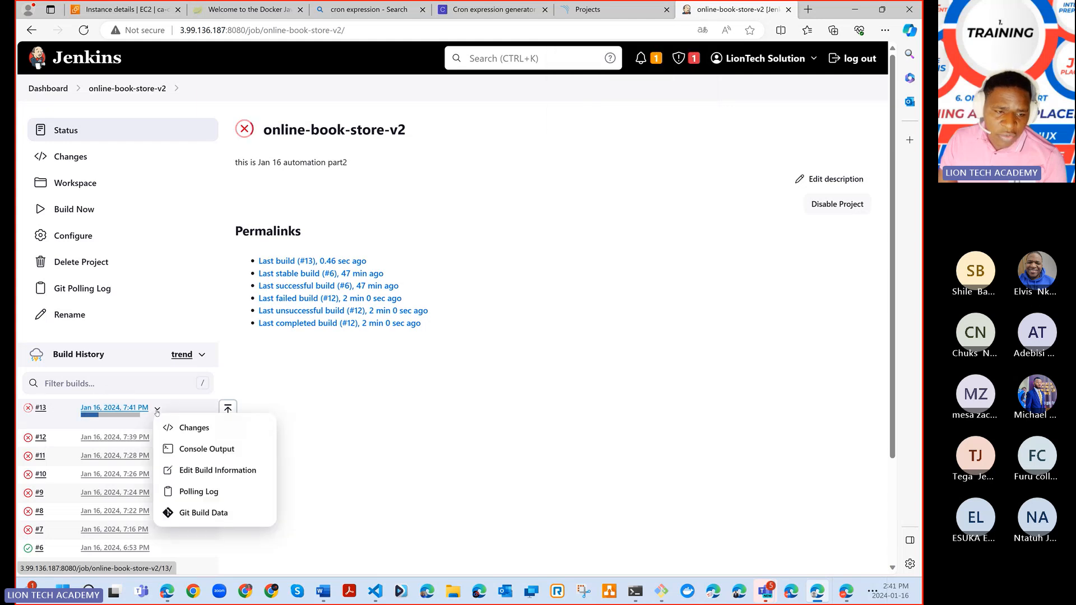
pyautogui.click(191, 446)
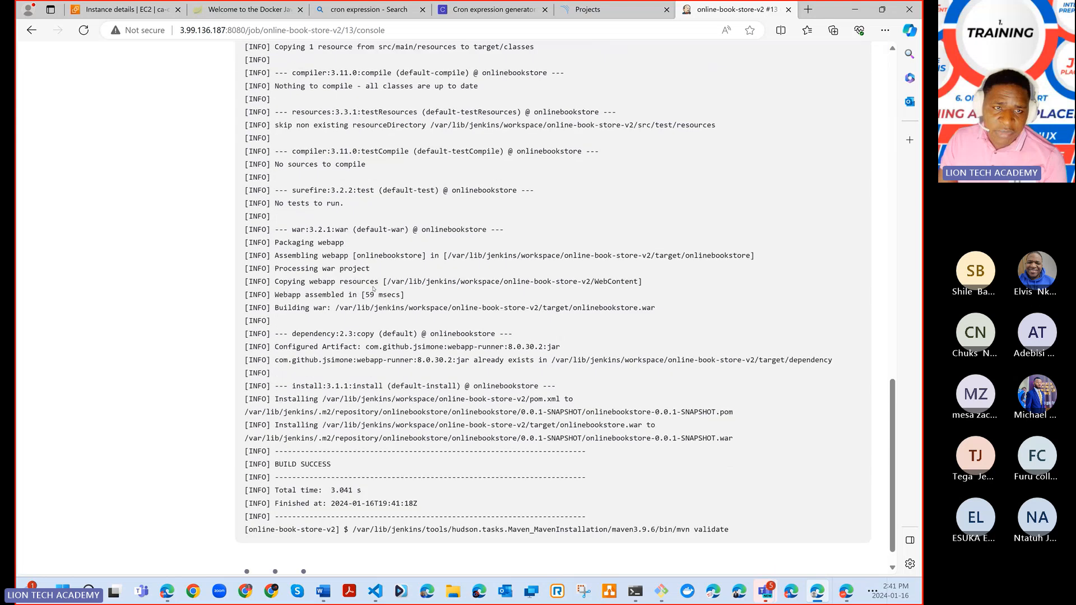
pyautogui.scroll(10, 329, 214)
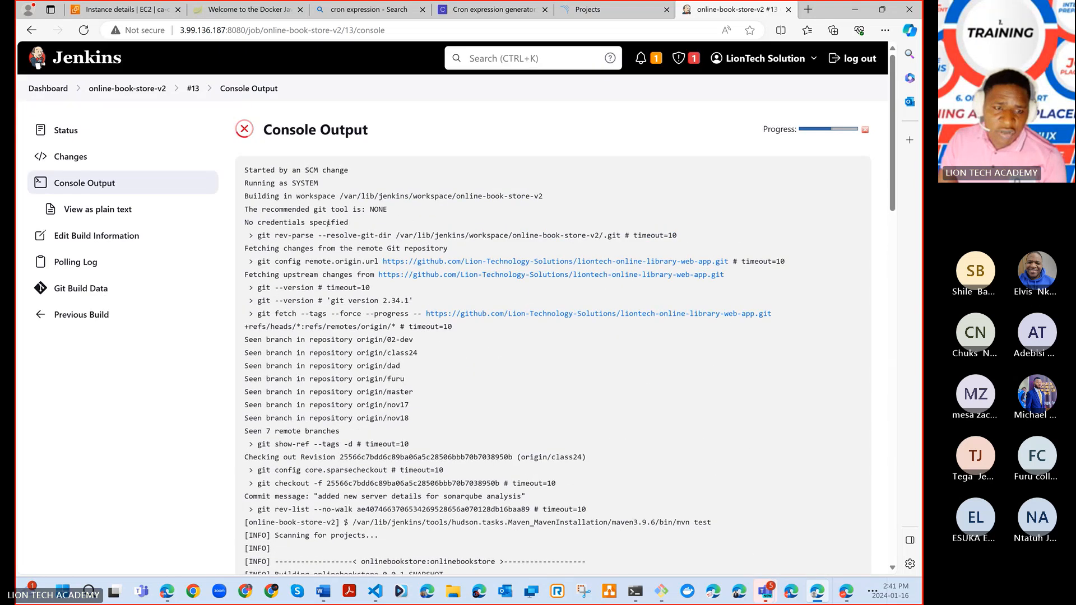
pyautogui.scroll(-1, 401, 287)
pyautogui.scroll(-16, 443, 353)
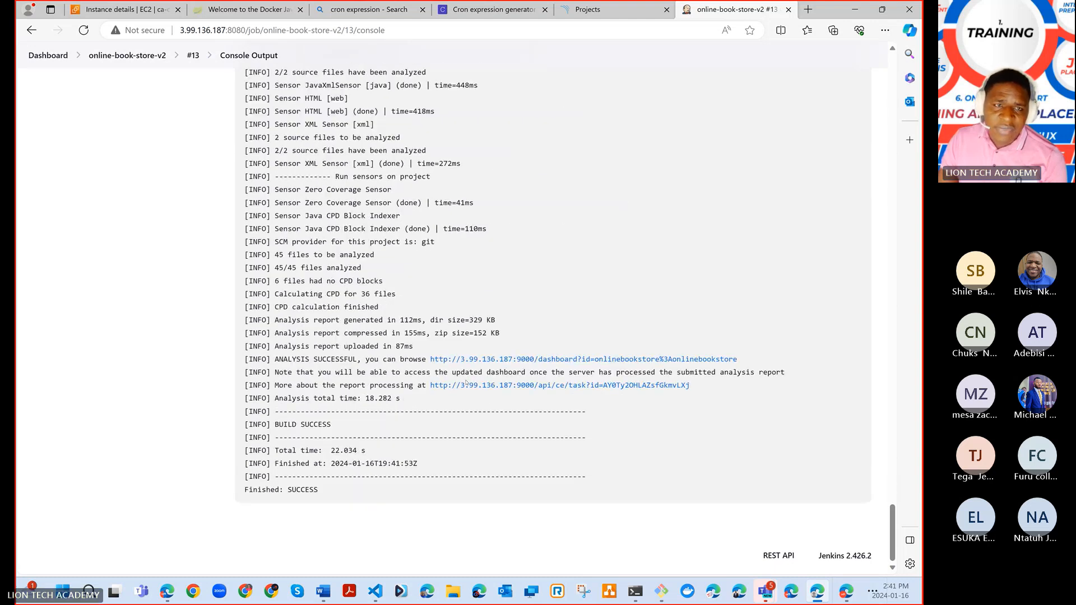
pyautogui.scroll(20, 465, 382)
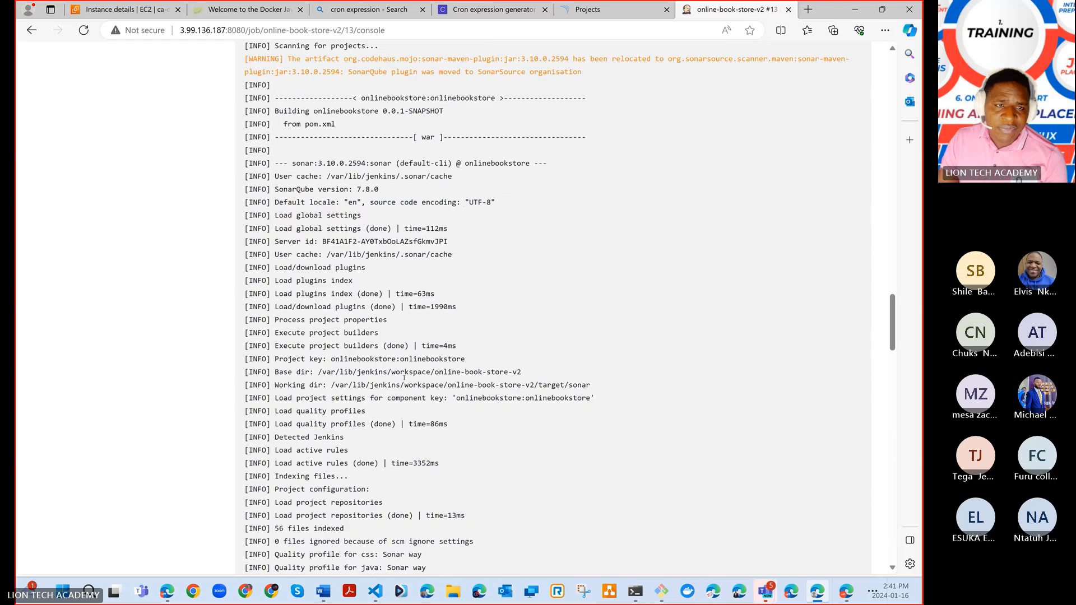
pyautogui.scroll(10, 404, 377)
pyautogui.scroll(15, 405, 378)
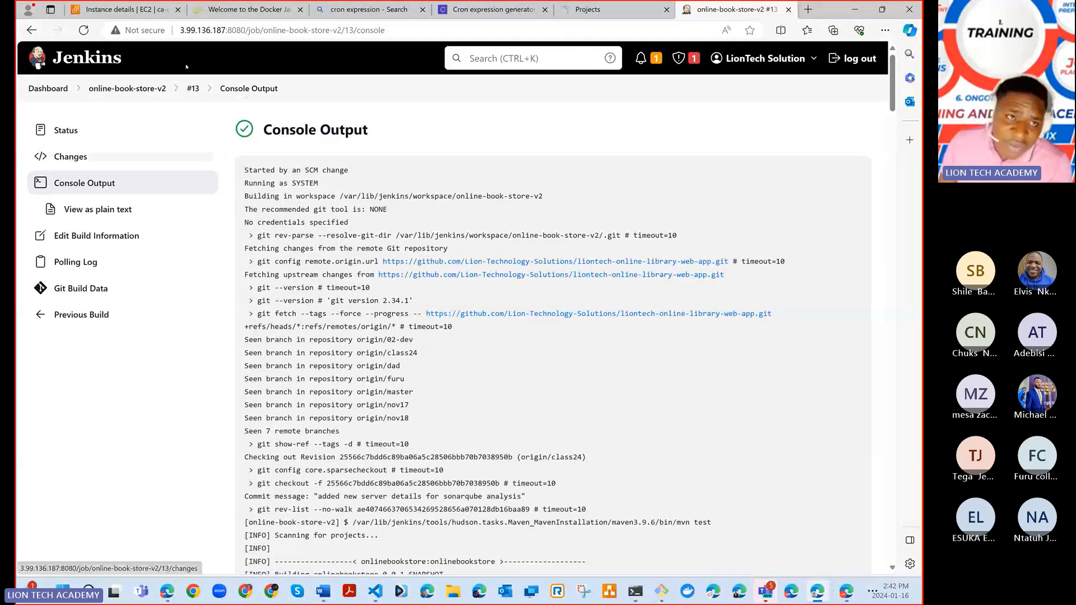
pyautogui.click(588, 11)
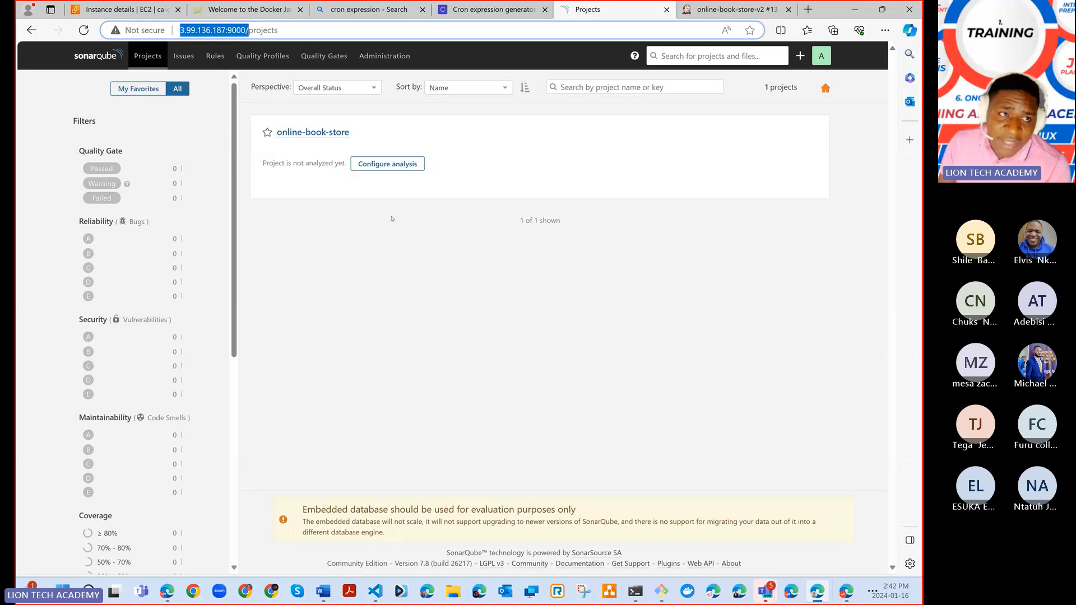
# Step: Reload SonarQube and review the onlinebookstore dashboard: Quality Gate Passed, 42 bugs, 34 vulnerabilities
pyautogui.click(83, 33)
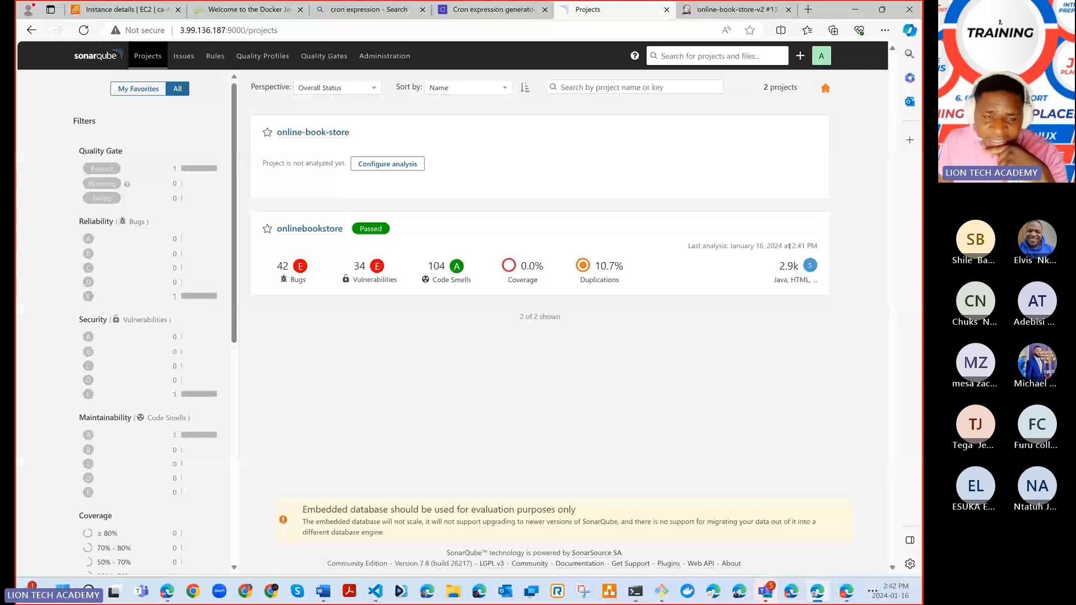
pyautogui.click(321, 231)
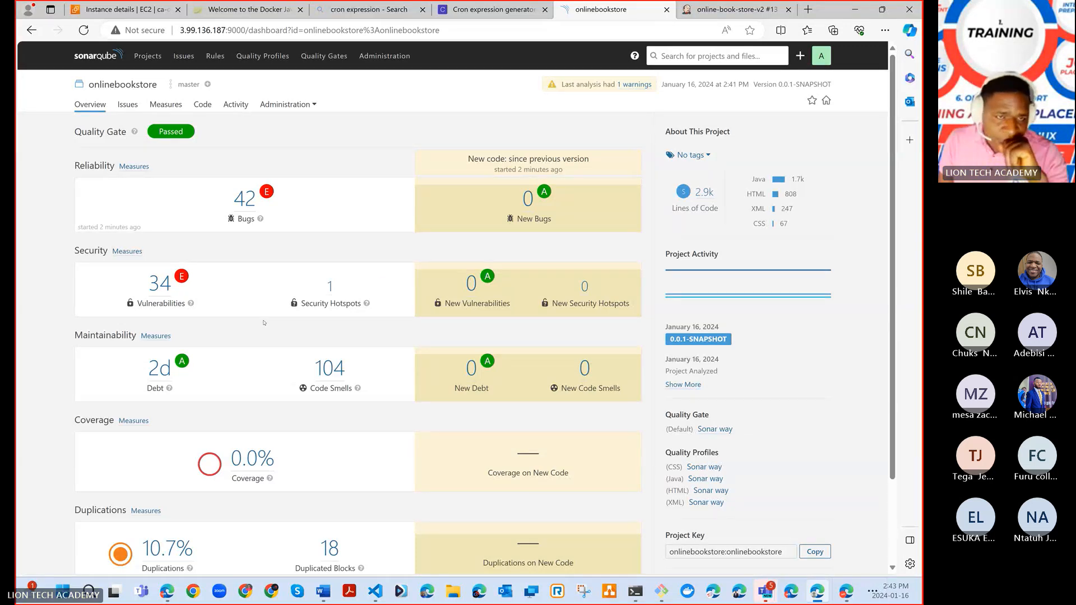
pyautogui.scroll(-2, 266, 303)
pyautogui.scroll(2, 263, 306)
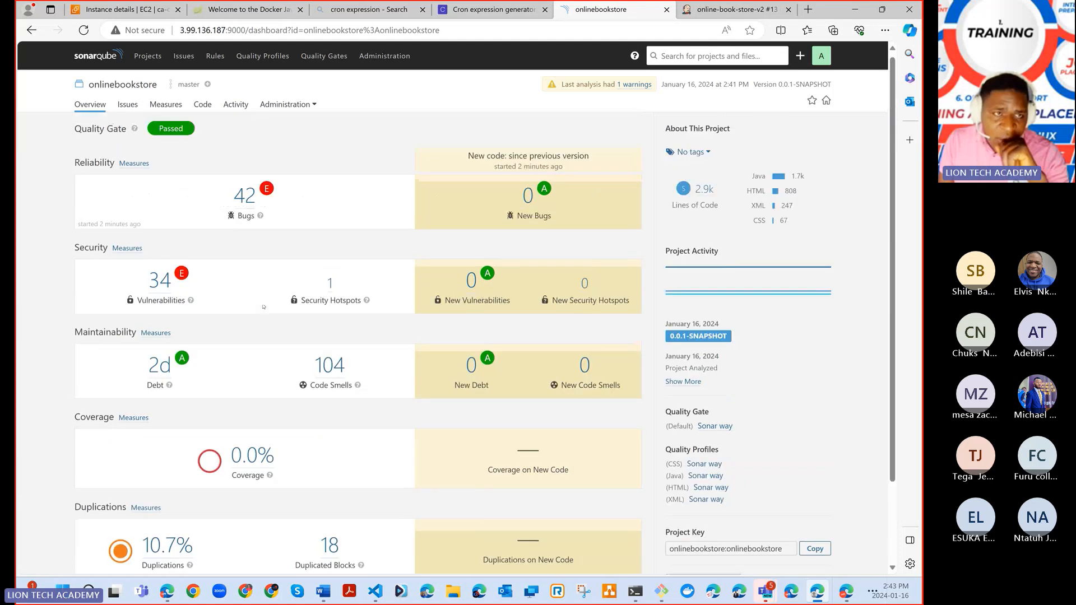
pyautogui.scroll(-2, 263, 306)
pyautogui.scroll(1, 263, 306)
pyautogui.scroll(3, 263, 305)
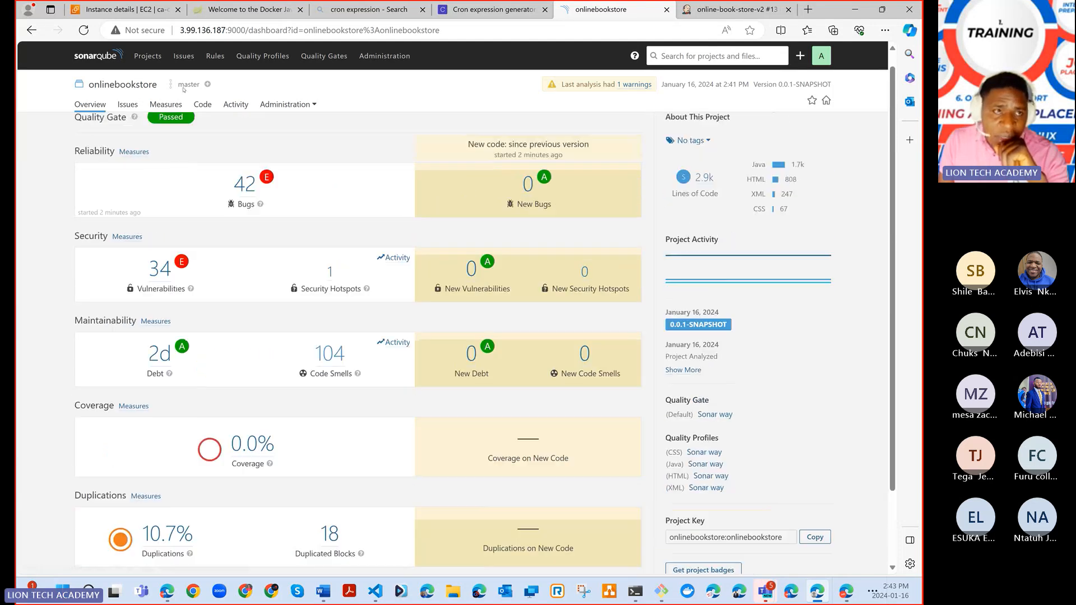
# Step: Return to the onlinebookstore dashboard and snap the browser to the left half of the screen
pyautogui.click(127, 14)
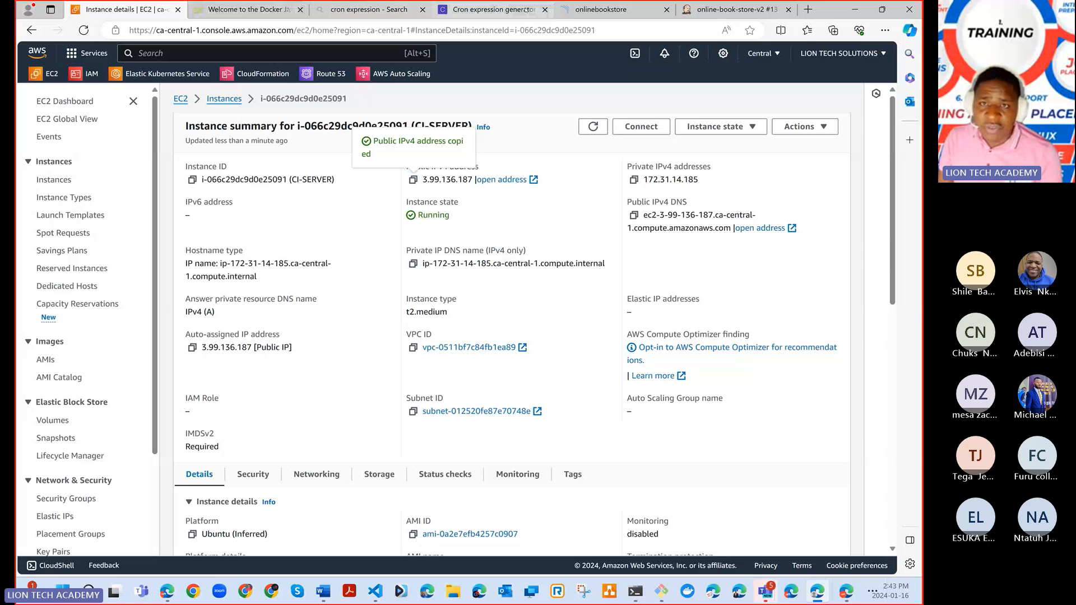
pyautogui.click(602, 9)
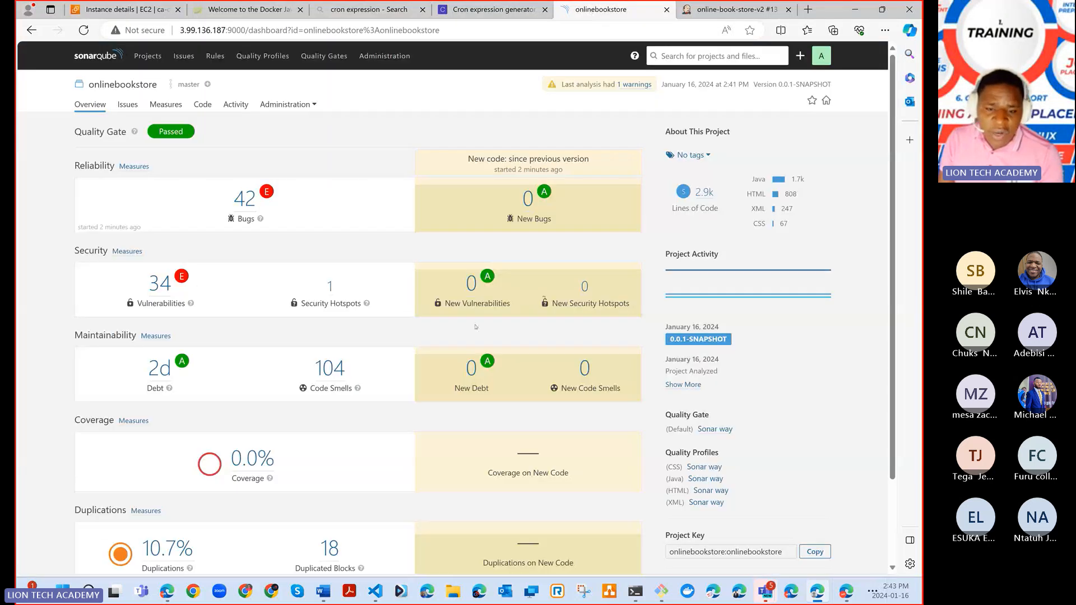
pyautogui.scroll(-3, 409, 348)
pyautogui.scroll(3, 440, 378)
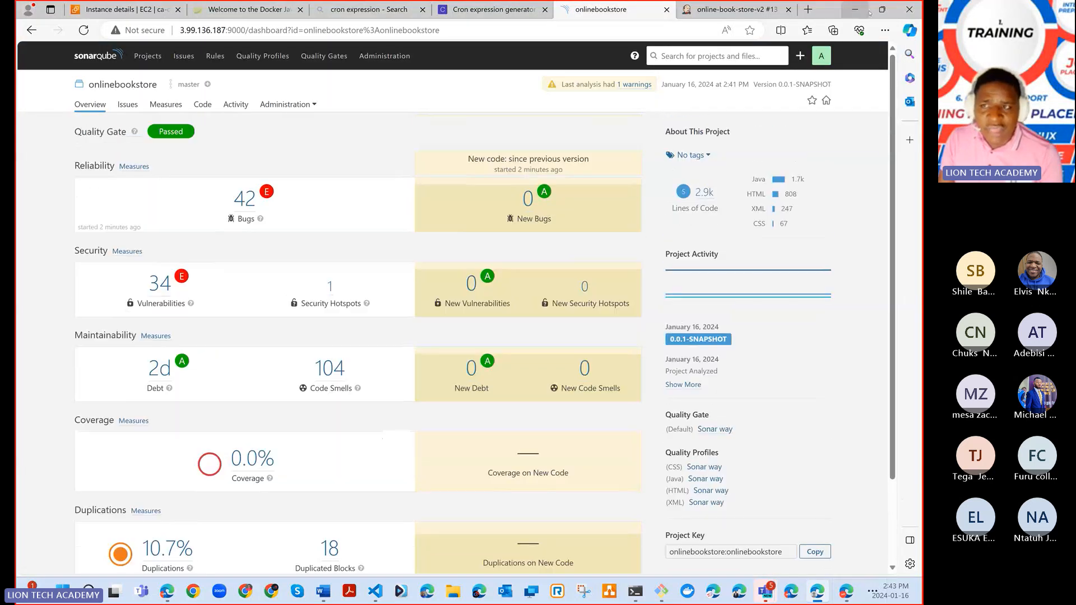
pyautogui.moveTo(881, 10)
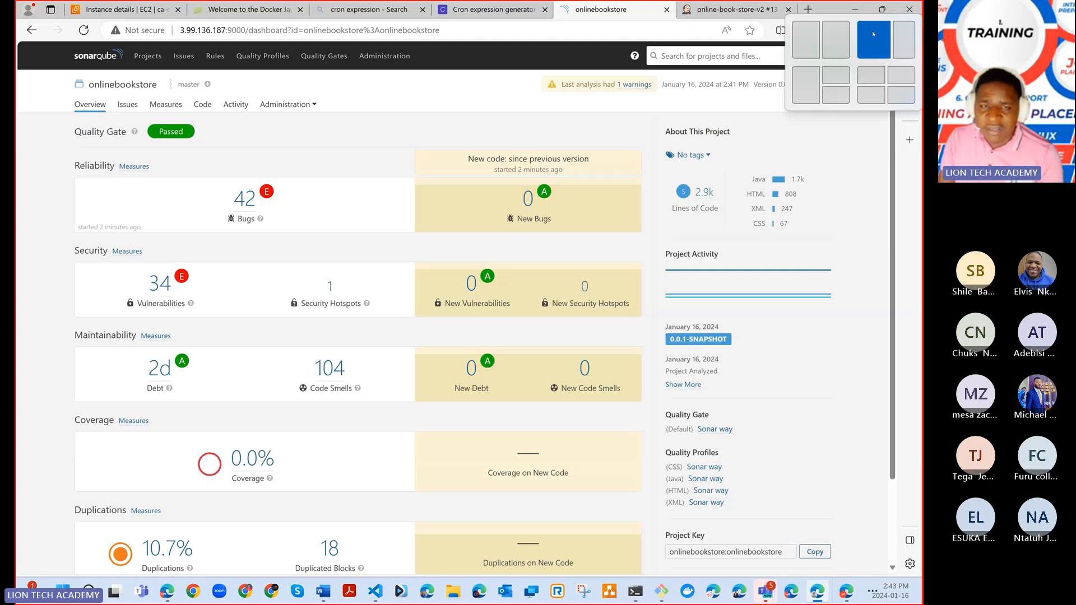
pyautogui.click(872, 34)
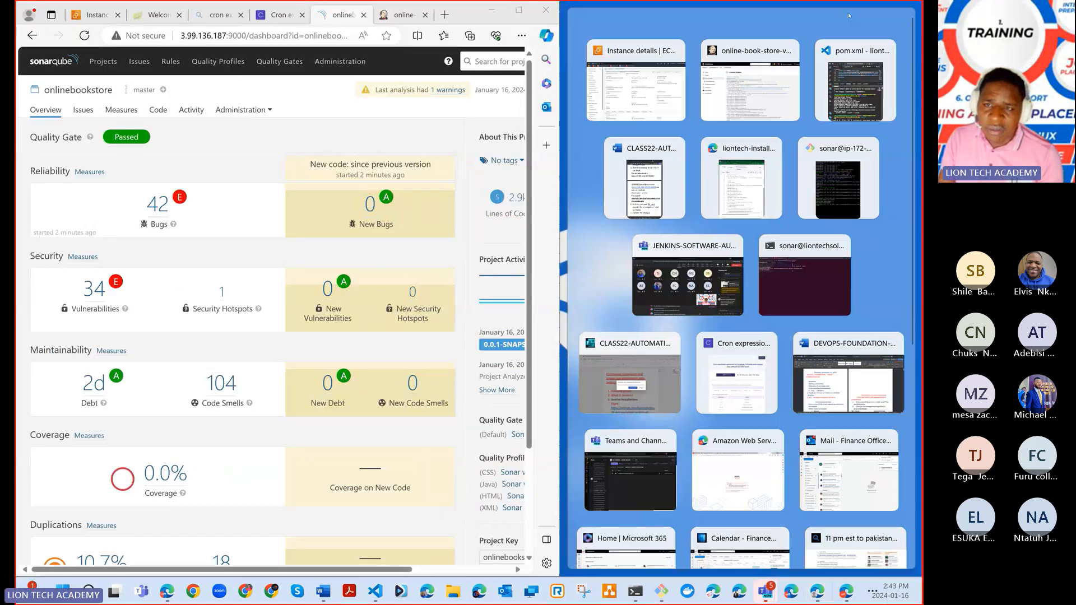
# Step: Bring the Word notes to the front, scrolled to the end of the document
pyautogui.click(727, 195)
pyautogui.click(855, 10)
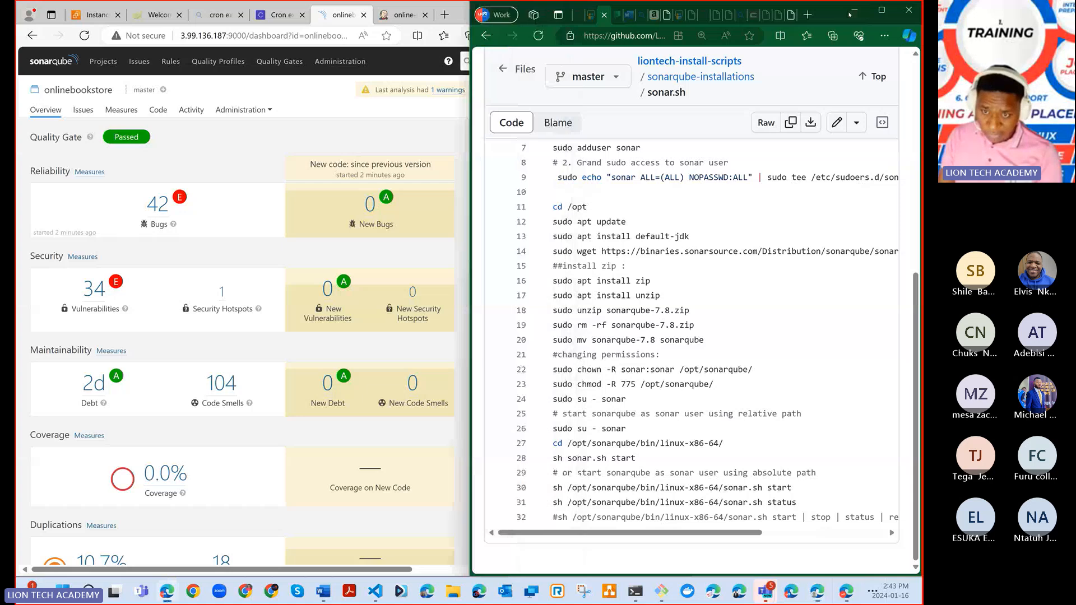
pyautogui.scroll(-2, 720, 363)
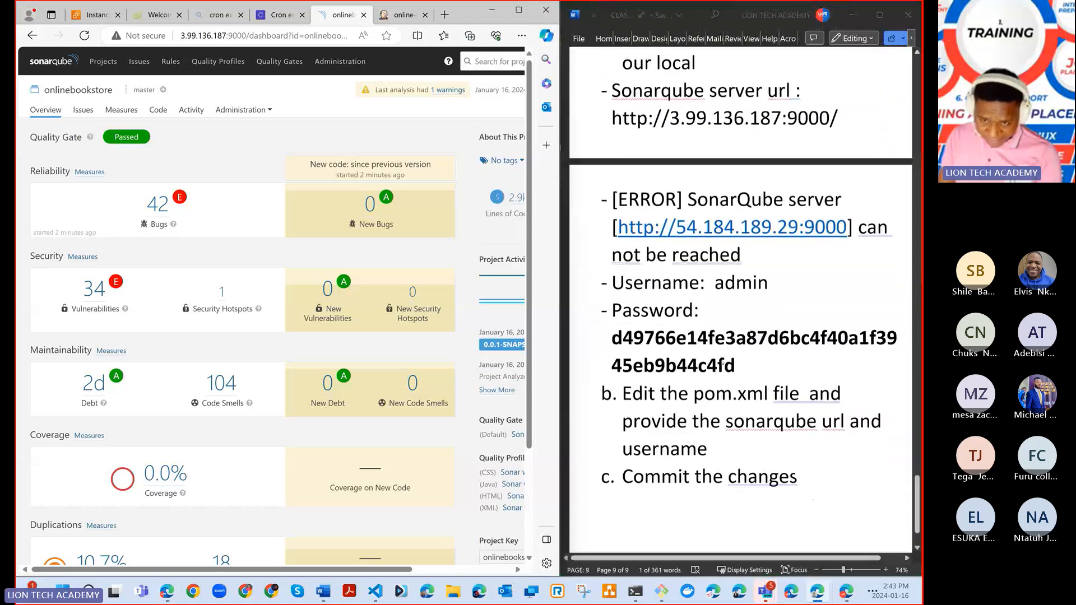
pyautogui.scroll(-2, 723, 359)
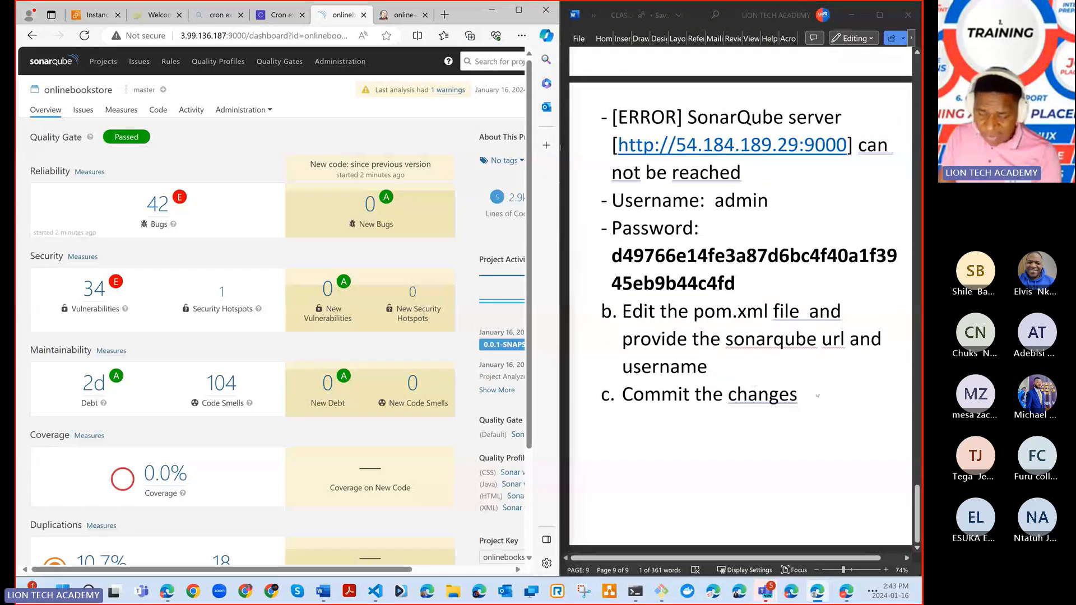
pyautogui.click(817, 396)
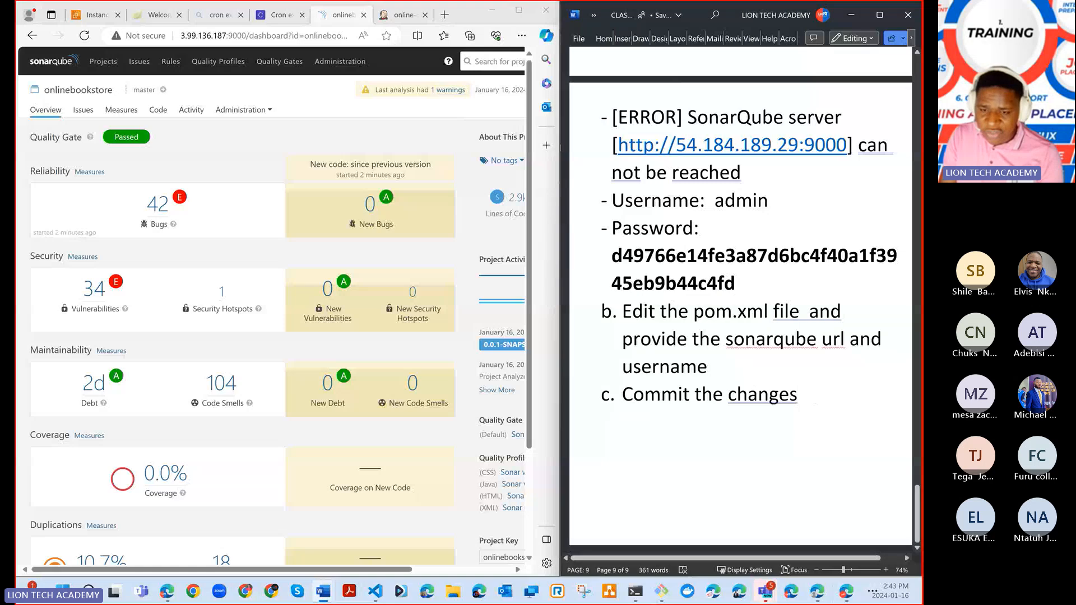
# Step: Add a red 'JENKINS-NEXUS INTEGRATION' heading at the top of a new page
pyautogui.press('Return')
pyautogui.press('Return')
pyautogui.press('Return')
pyautogui.press('Return')
pyautogui.press('Return')
pyautogui.press('Return')
pyautogui.press('Return')
pyautogui.press('Return')
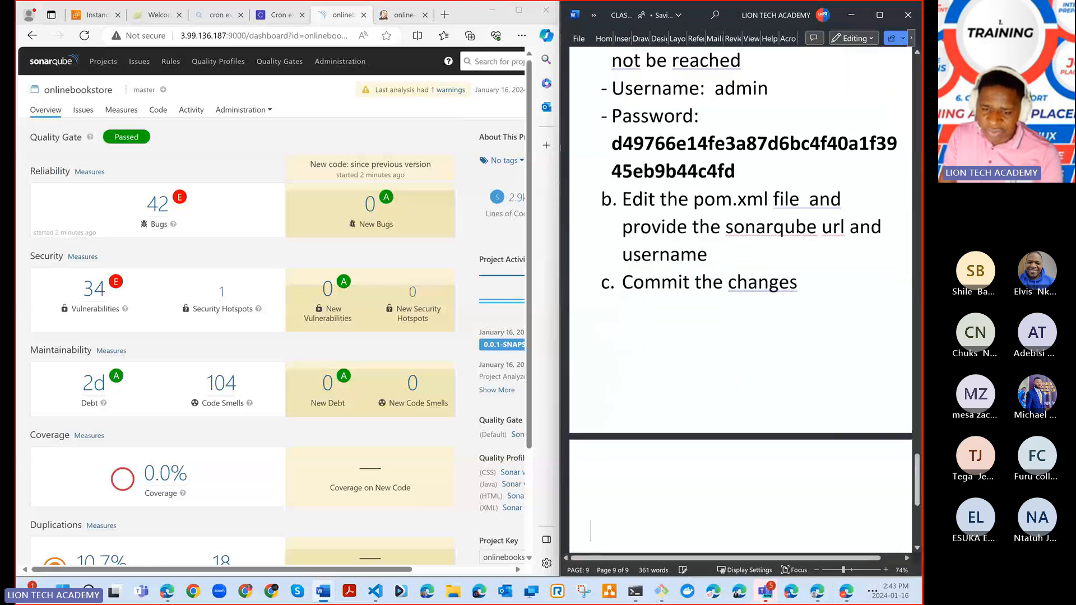
pyautogui.press('BackSpace')
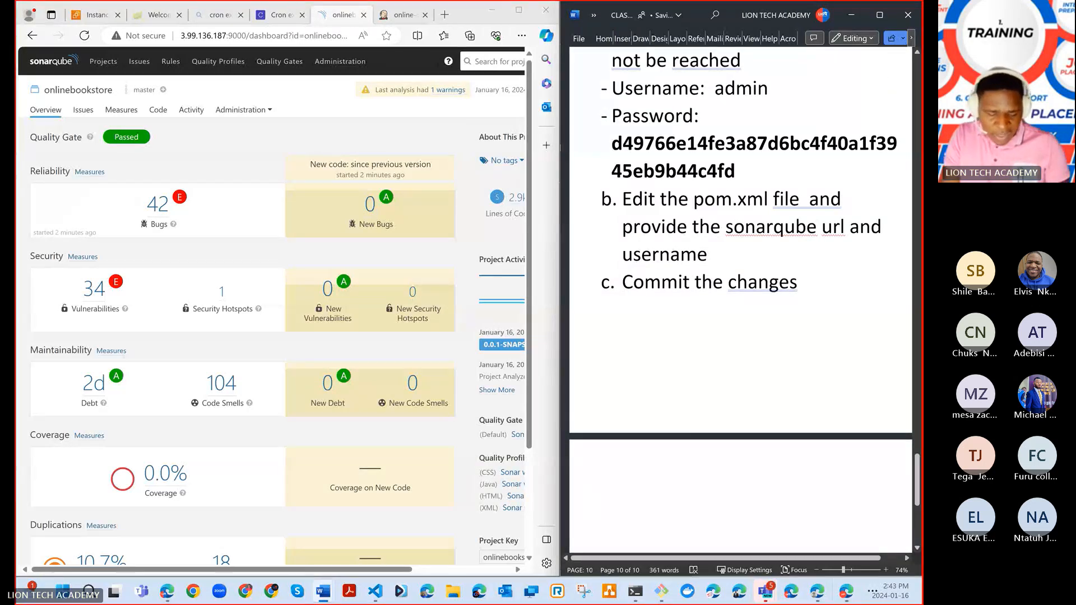
pyautogui.write('JENKINS')
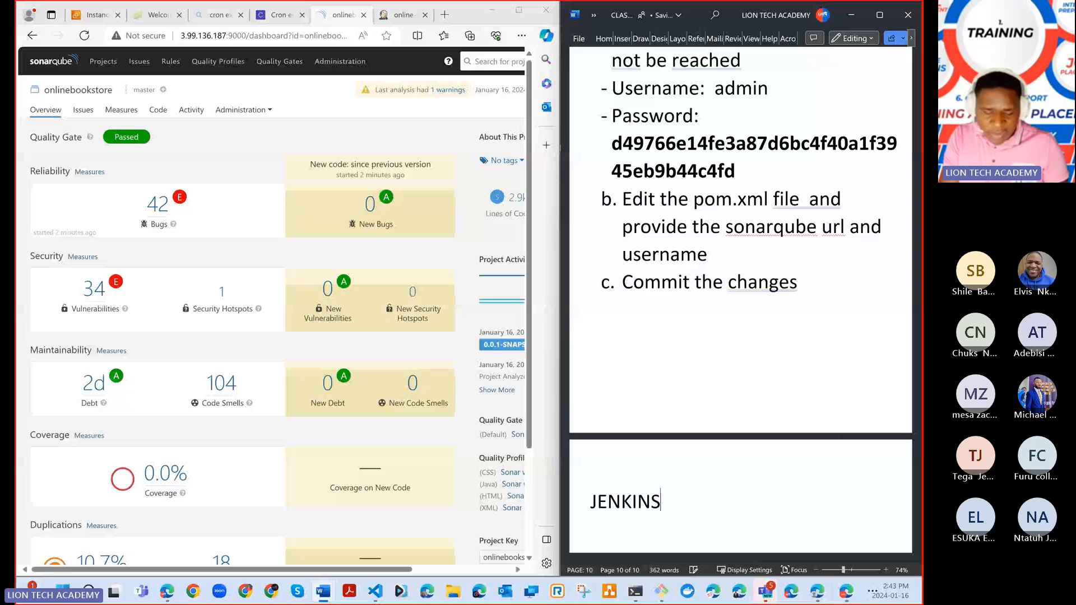
pyautogui.write('-NEXUS')
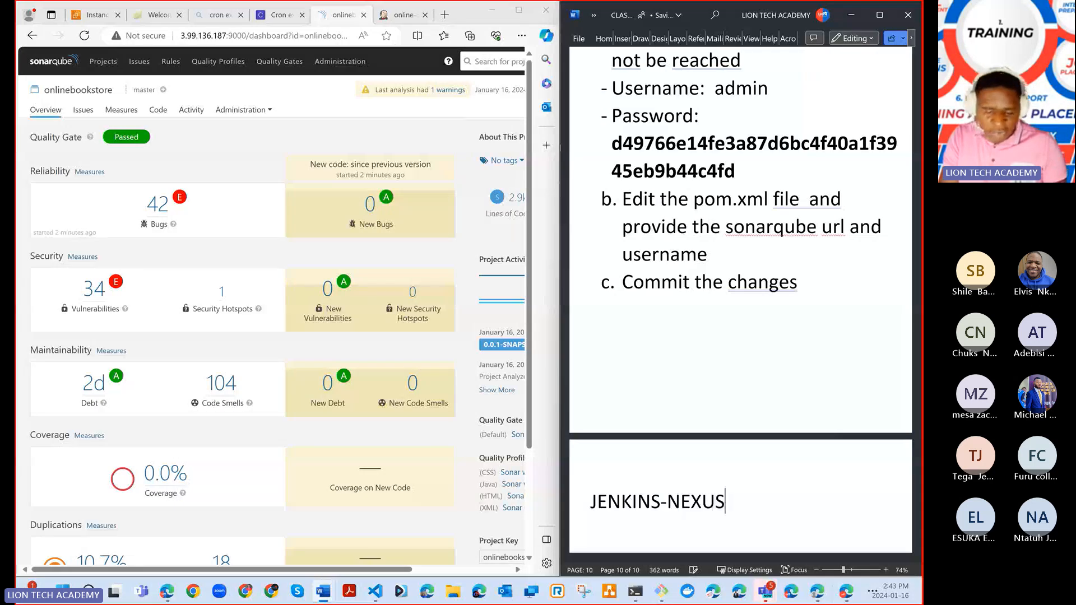
pyautogui.write(' INTE')
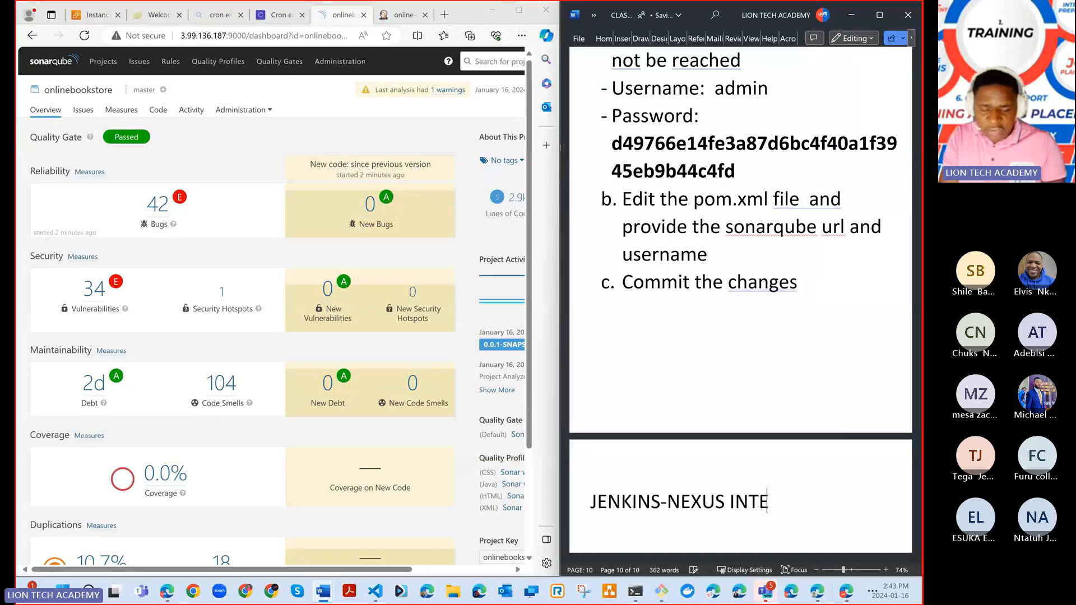
pyautogui.write('GRATION')
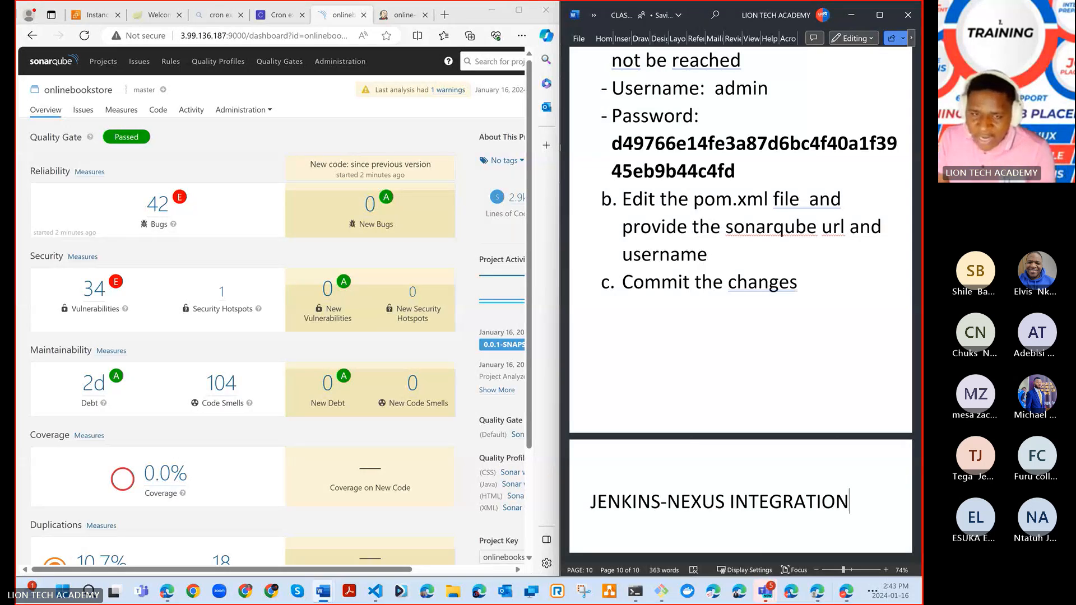
pyautogui.scroll(-2, 645, 422)
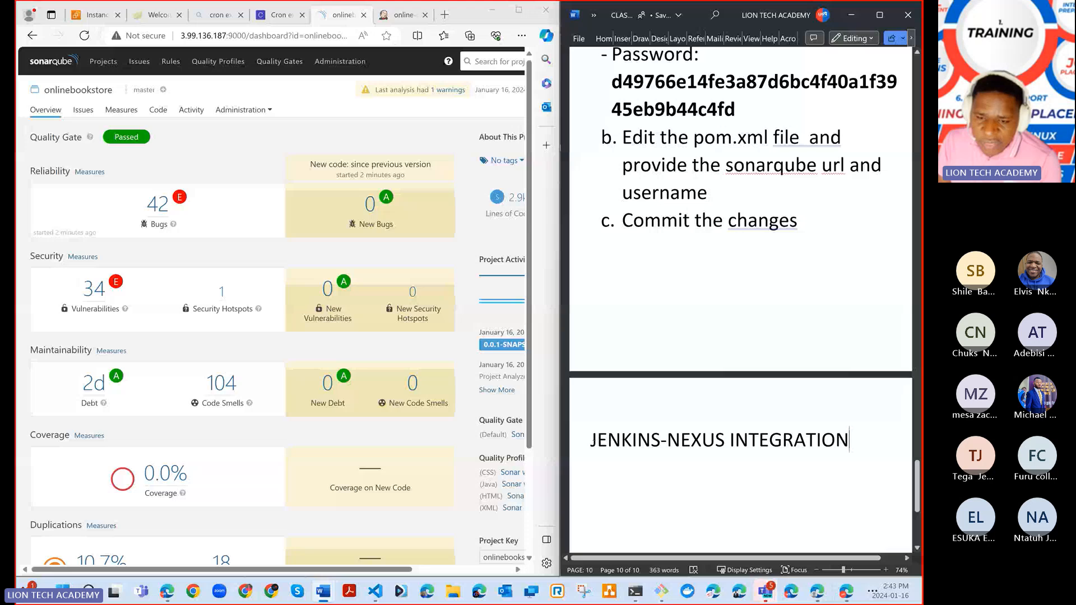
pyautogui.moveTo(591, 439); pyautogui.dragTo(660, 440)
pyautogui.moveTo(730, 440); pyautogui.dragTo(830, 440)
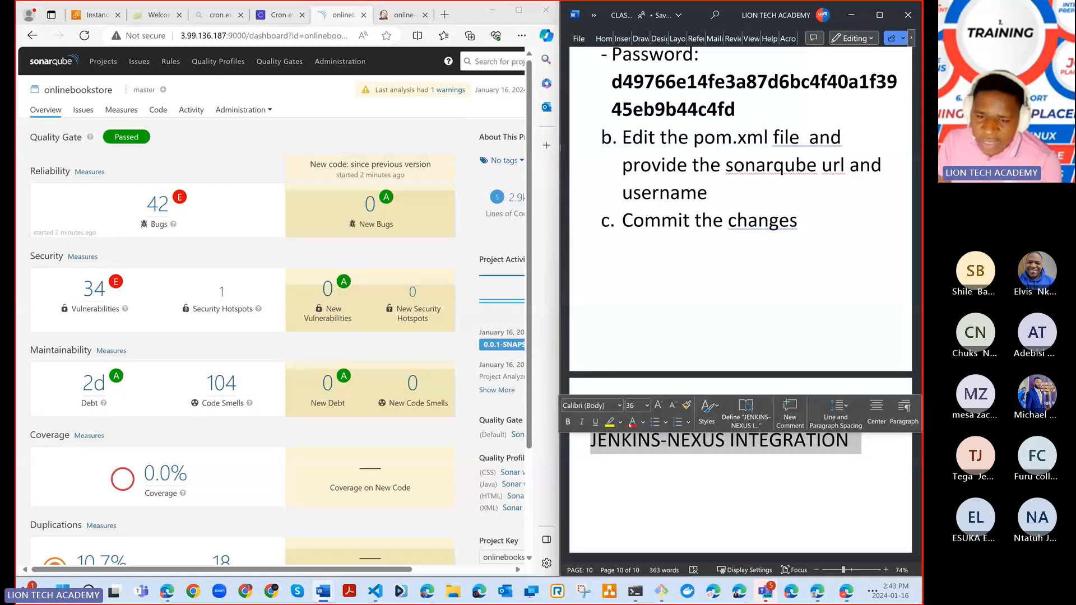
pyautogui.click(663, 464)
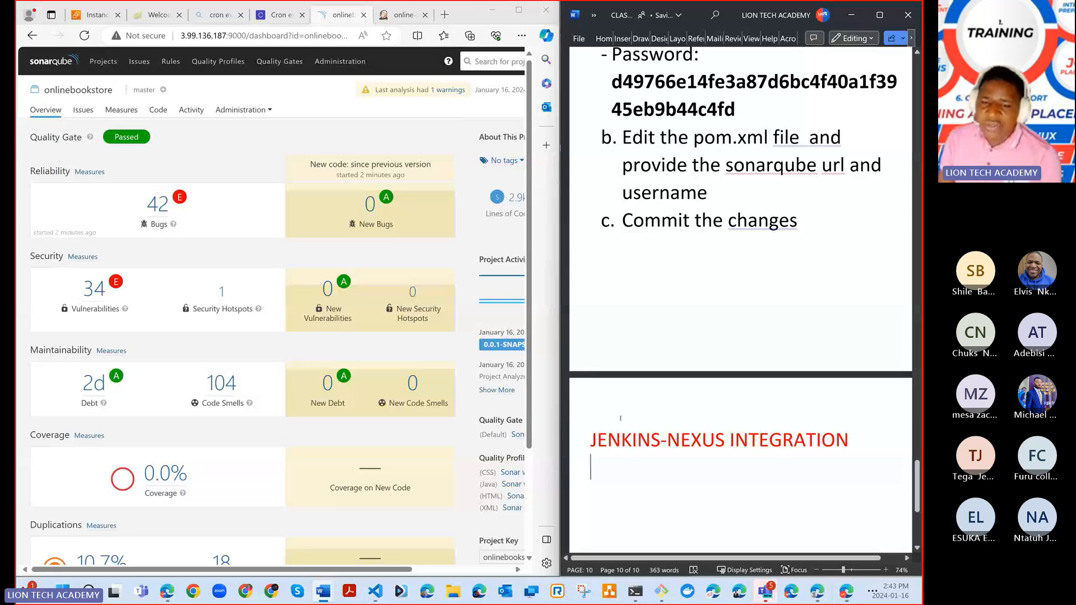
pyautogui.click(592, 433)
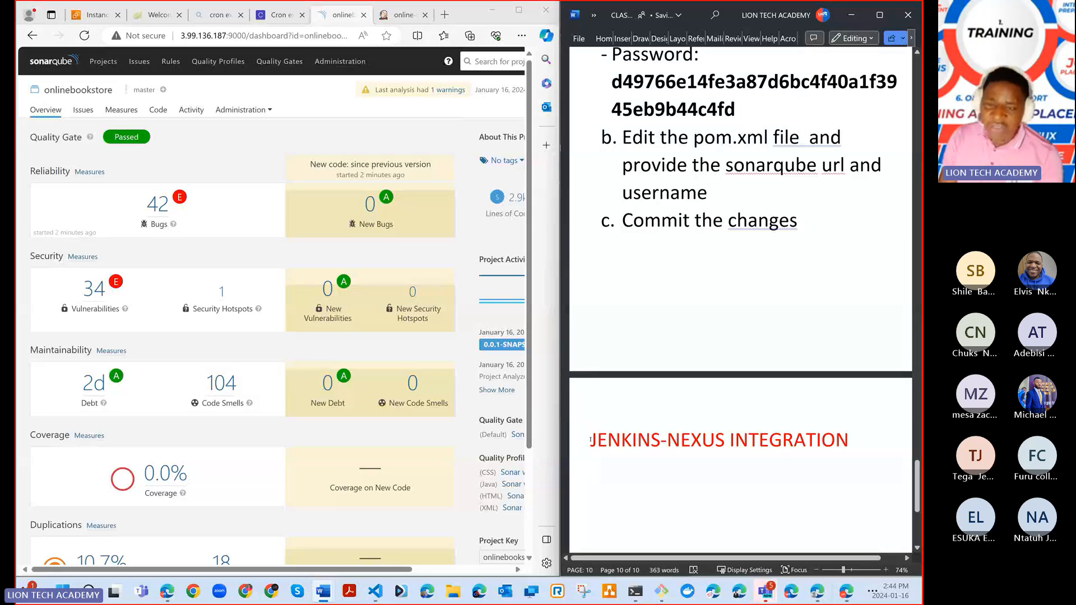
pyautogui.press('BackSpace')
pyautogui.press('BackSpace')
pyautogui.press('Return')
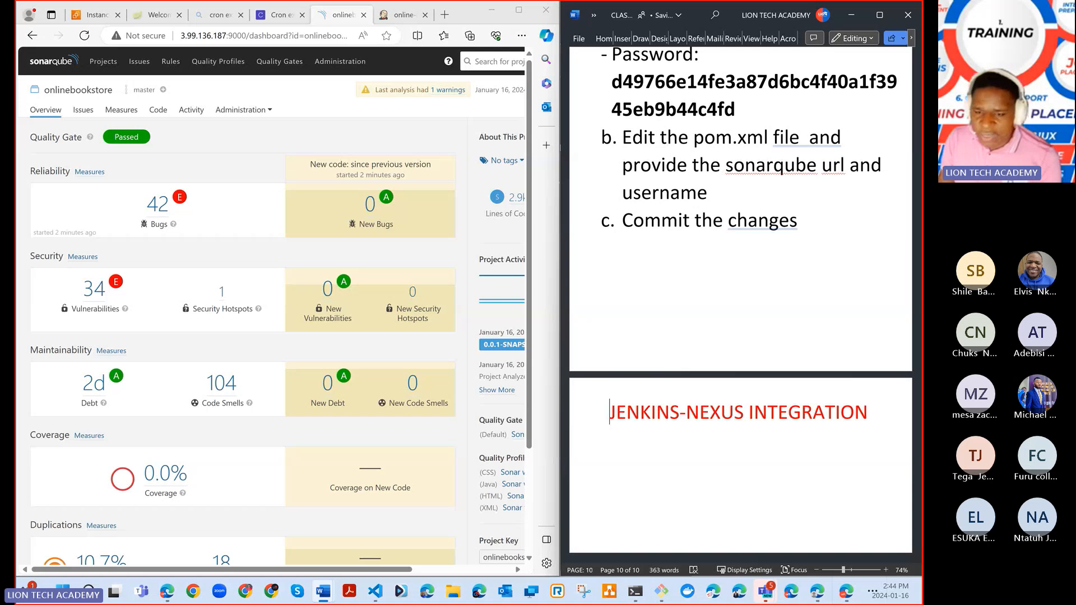
# Step: Start a line below the heading with font colour reset to automatic black
pyautogui.click(878, 413)
pyautogui.press('Return')
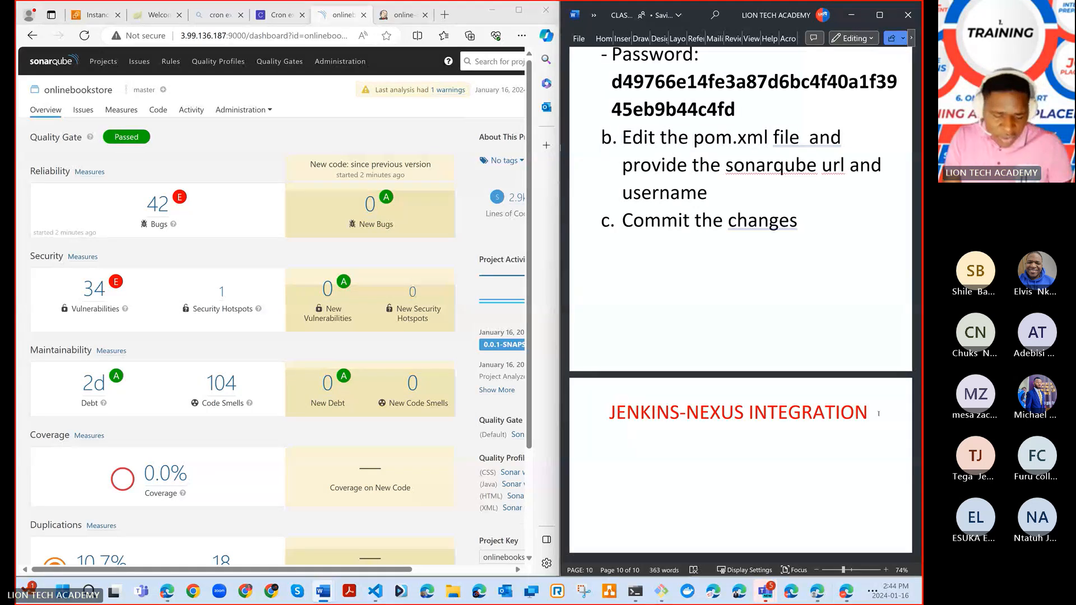
pyautogui.write('1')
pyautogui.press('BackSpace')
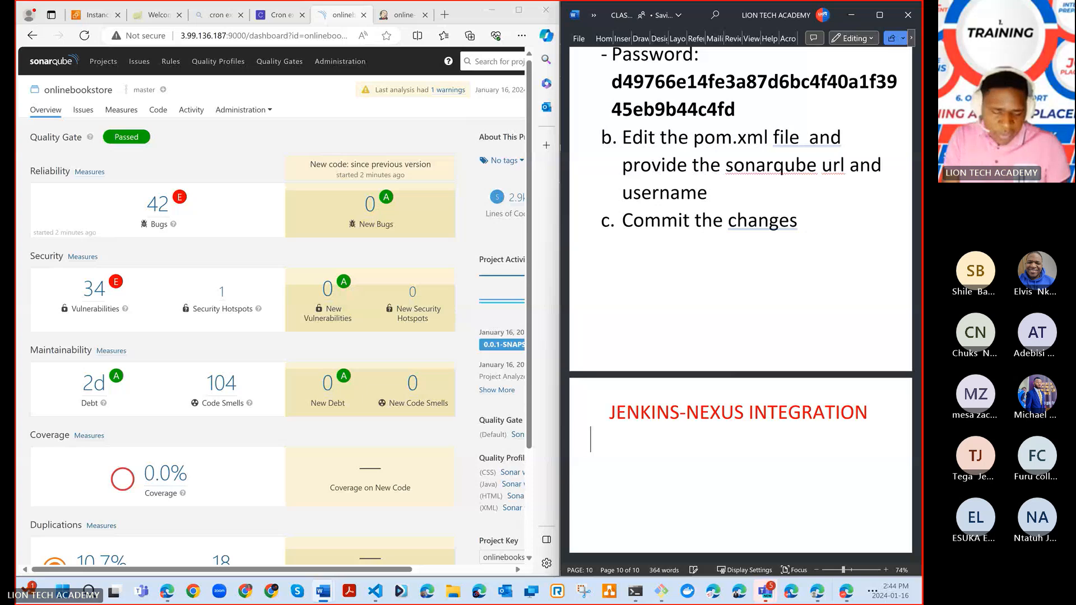
pyautogui.write('# sss')
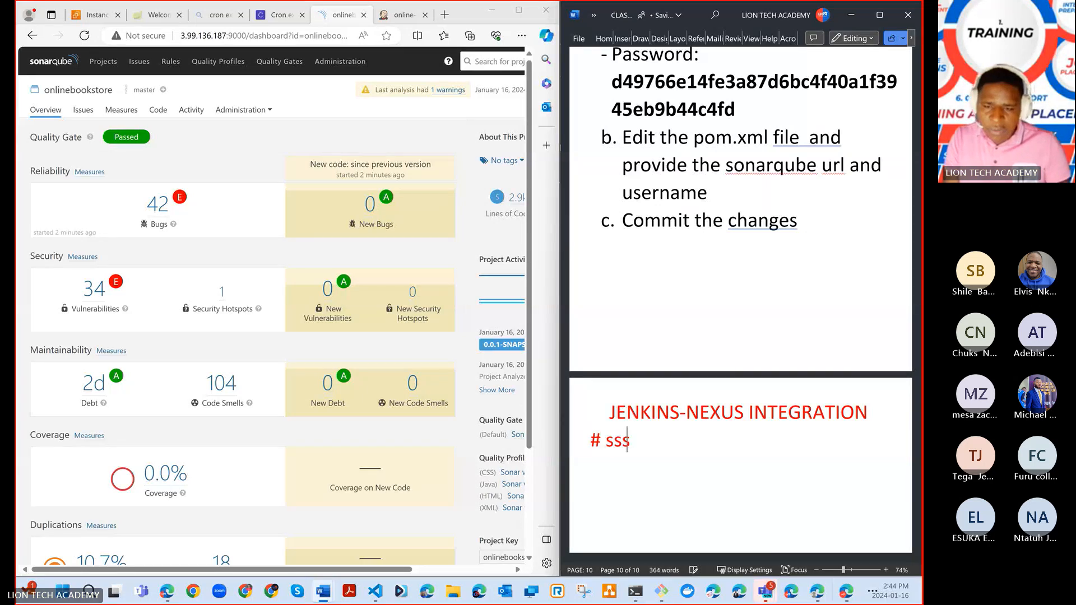
pyautogui.write('ss')
pyautogui.press('BackSpace')
pyautogui.press('BackSpace')
pyautogui.press('BackSpace')
pyautogui.press('BackSpace')
pyautogui.press('BackSpace')
pyautogui.press('BackSpace')
pyautogui.press('BackSpace')
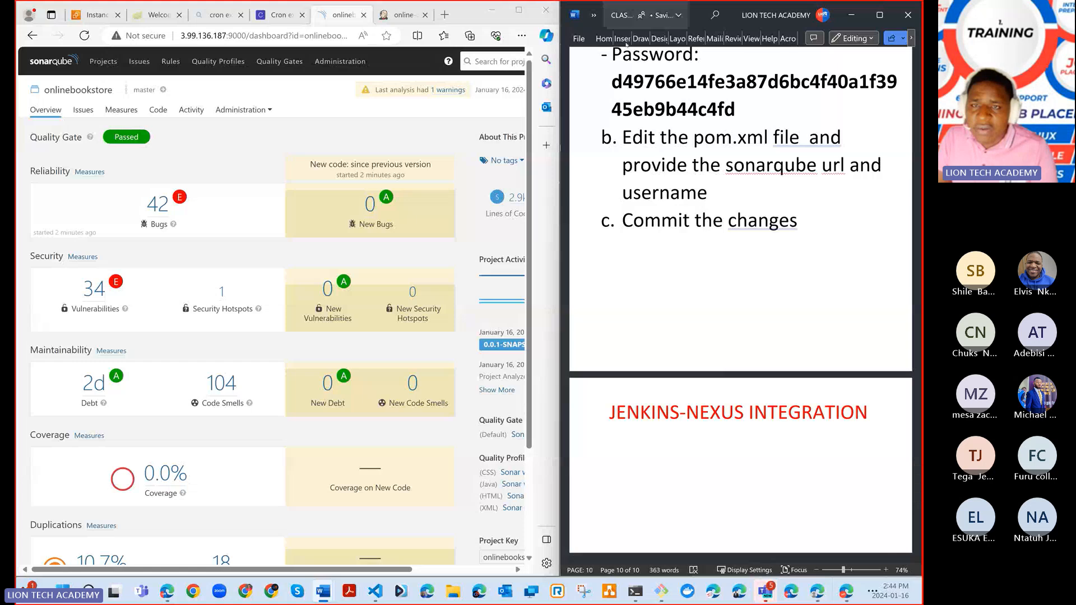
pyautogui.click(603, 39)
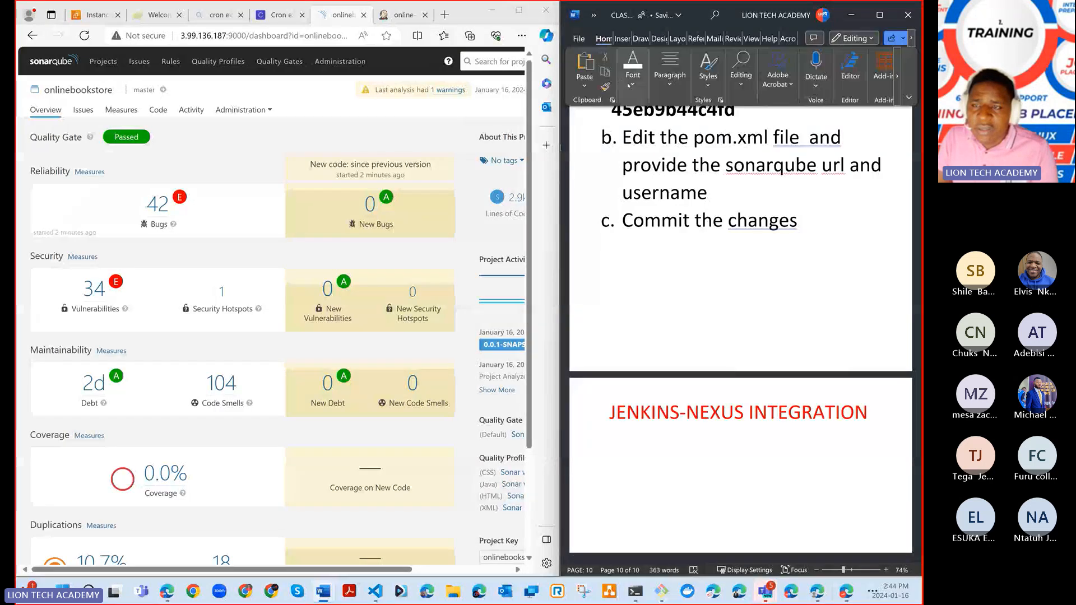
pyautogui.click(628, 87)
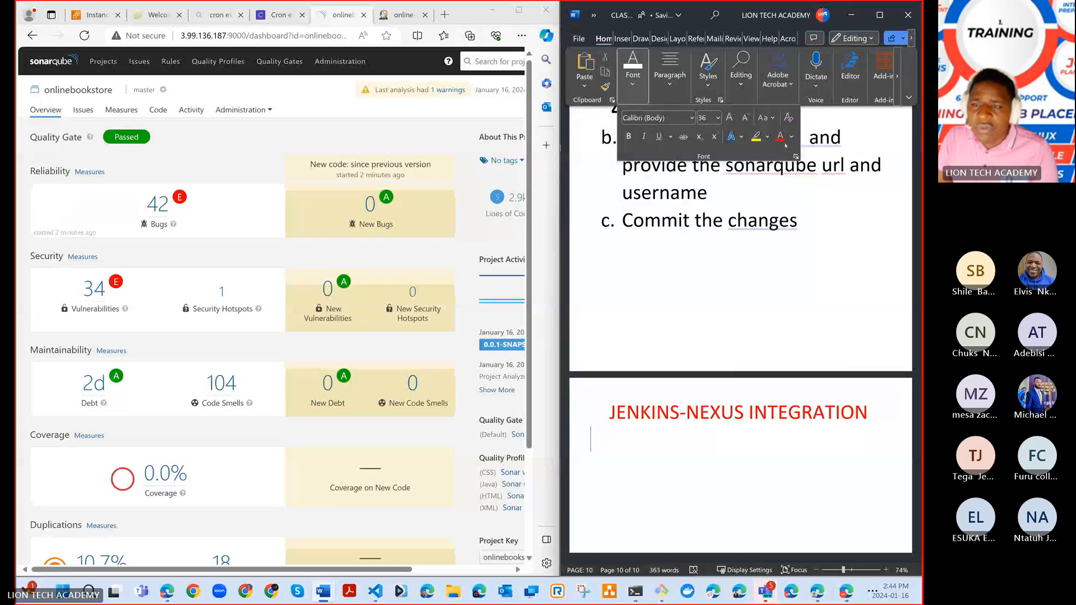
pyautogui.click(791, 136)
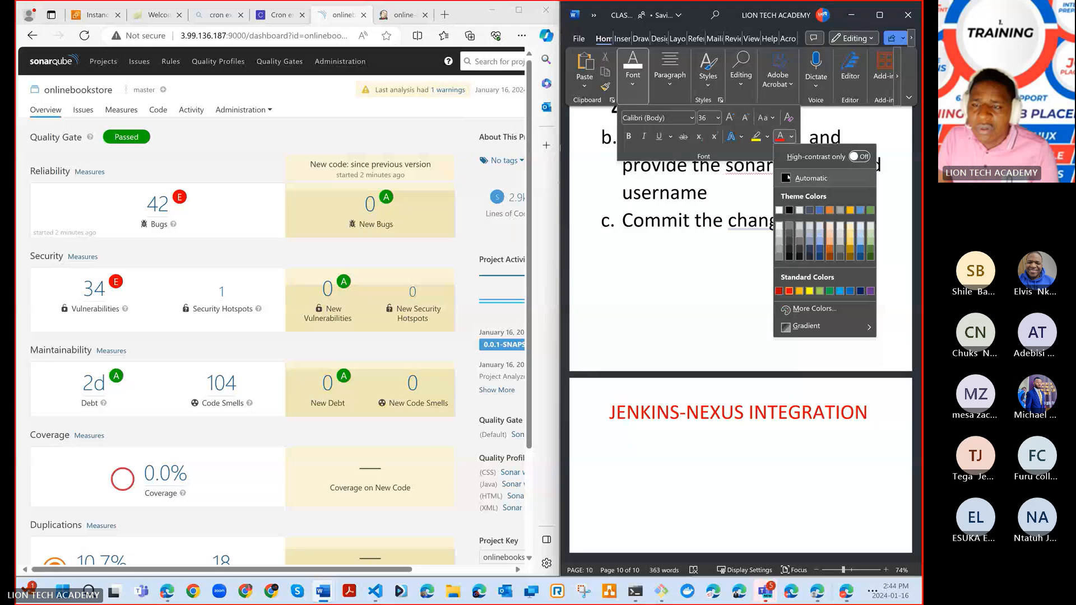
pyautogui.click(807, 178)
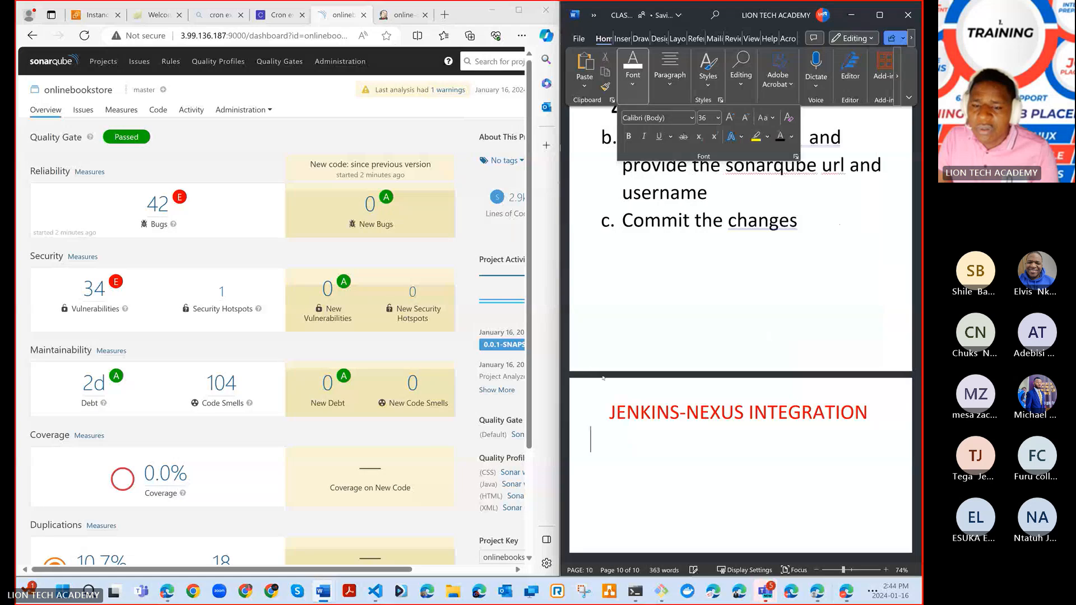
pyautogui.click(594, 437)
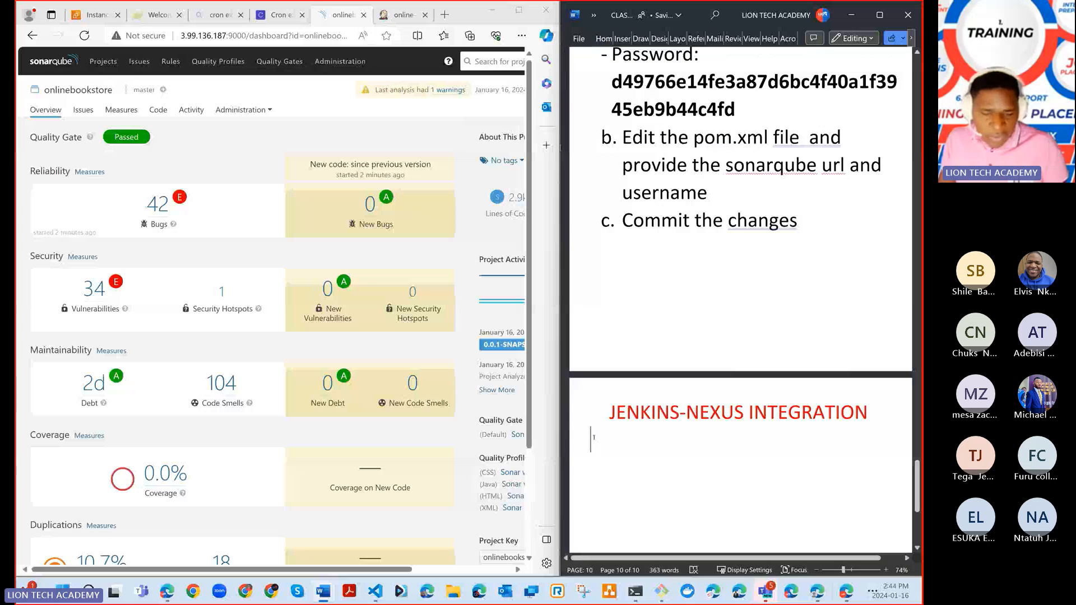
# Step: Write step '1. check our nexus server - make sure that the nexus server is up and running.'
pyautogui.write('1. ')
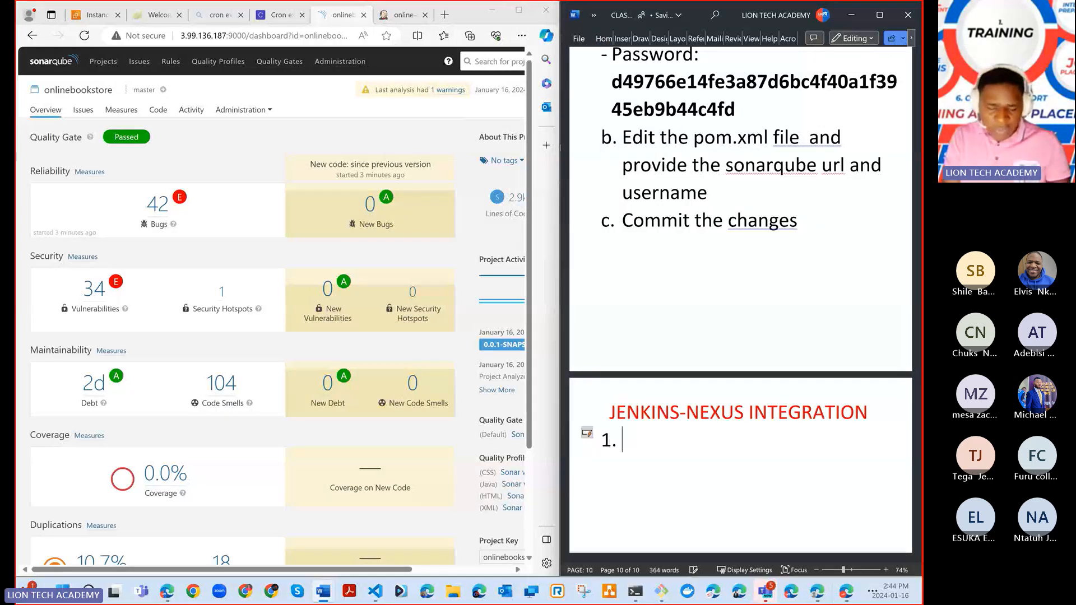
pyautogui.write('ch')
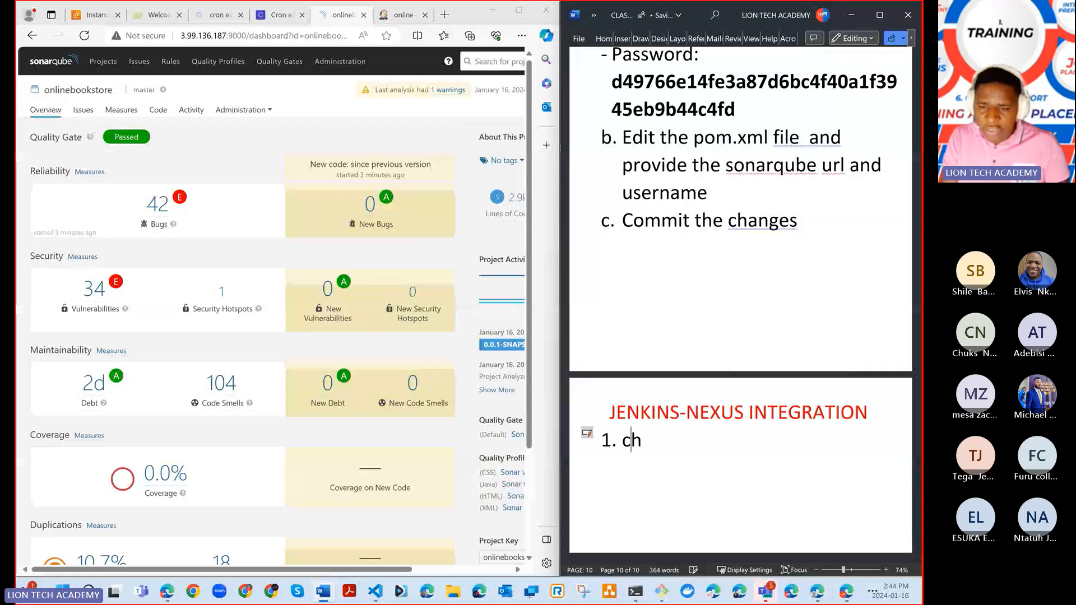
pyautogui.write('eck our')
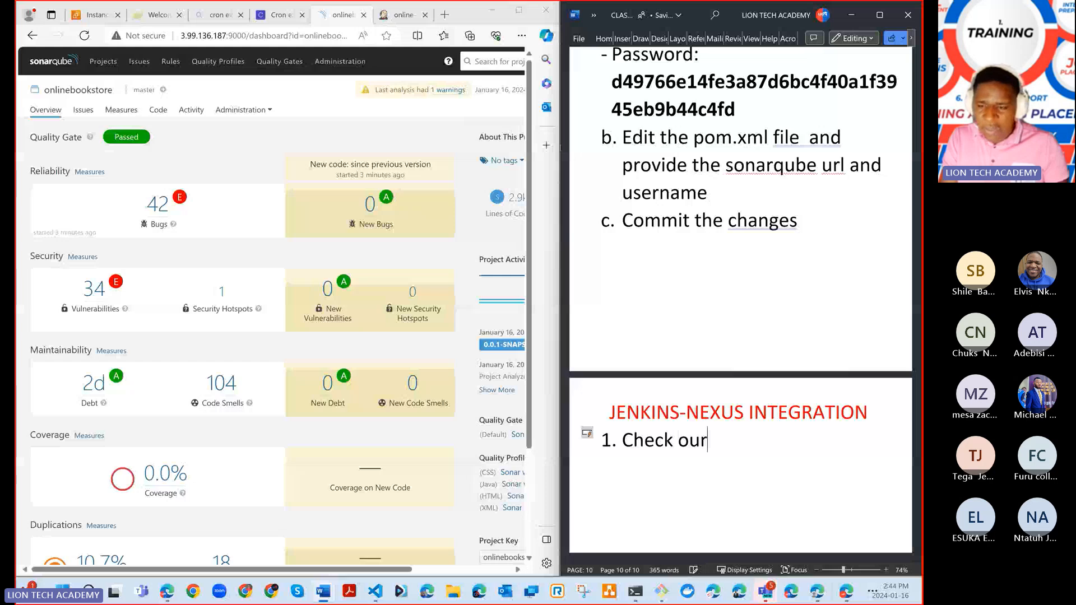
pyautogui.write(' nexus serve')
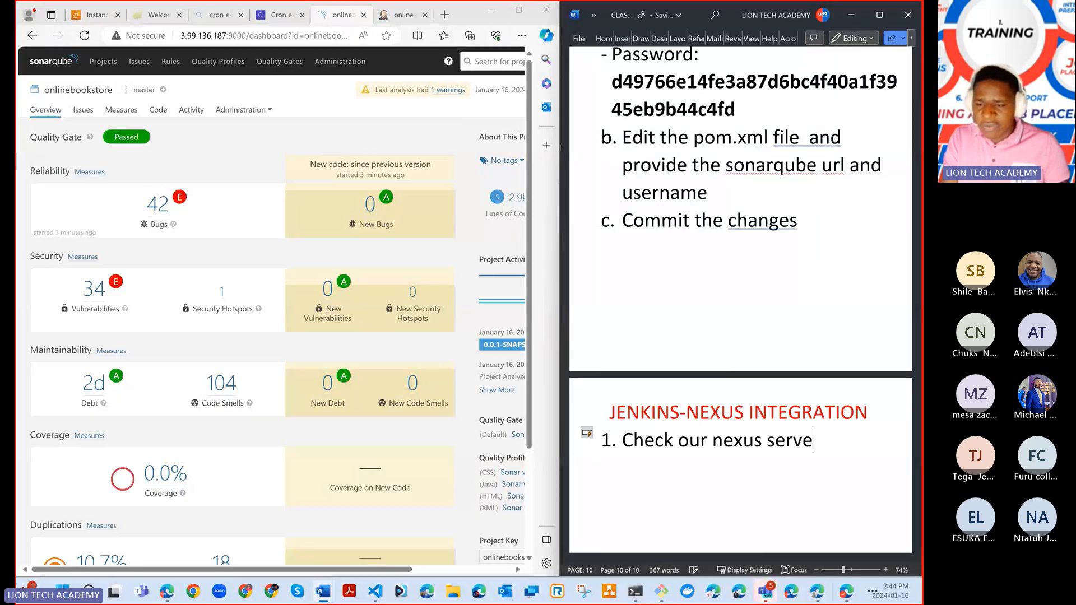
pyautogui.write('r - make su')
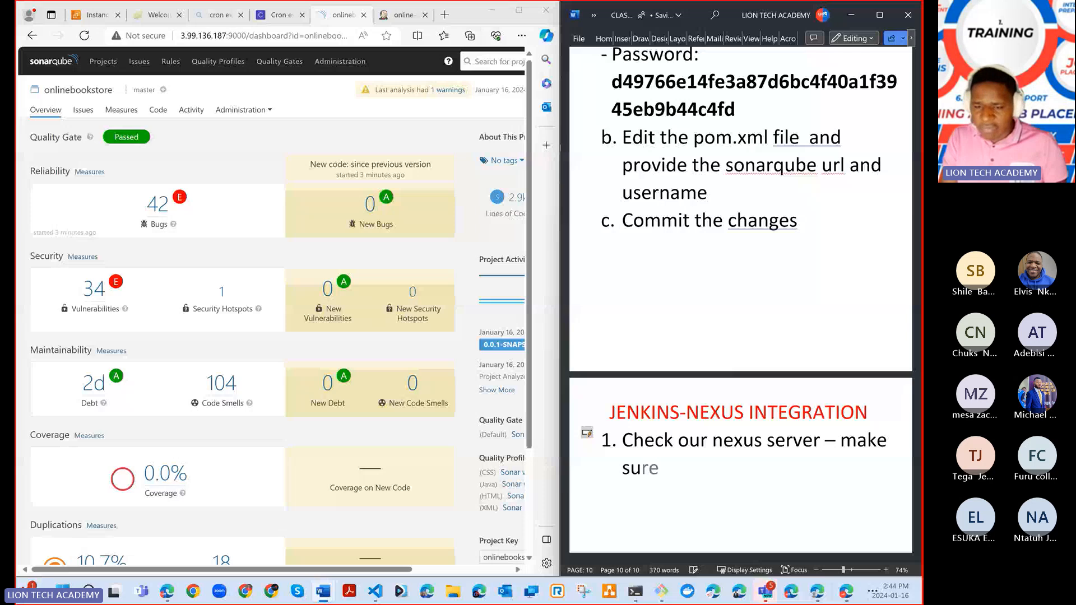
pyautogui.write('re that th')
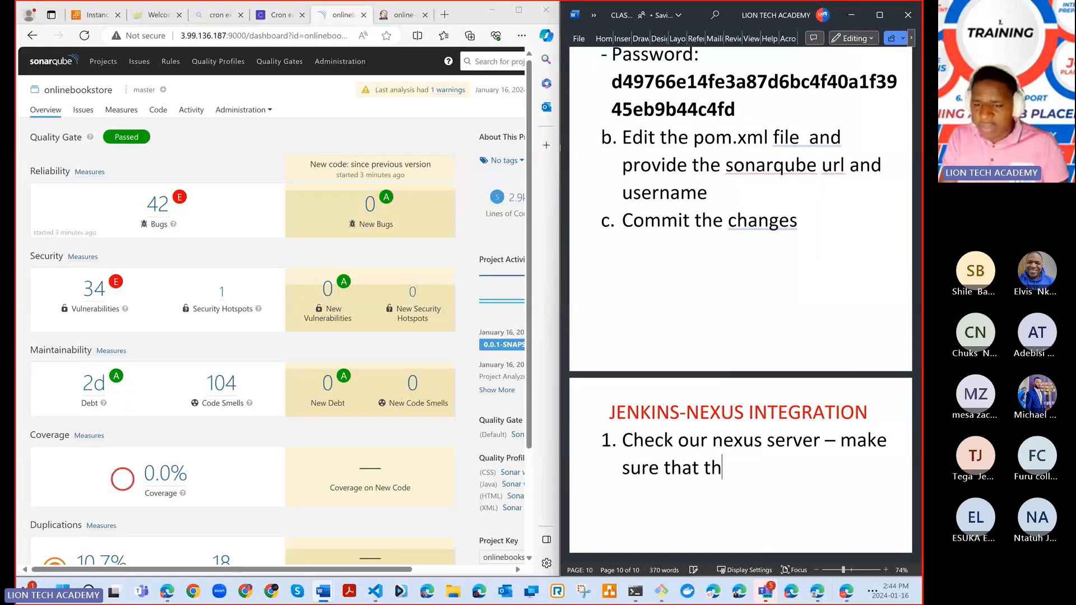
pyautogui.write('e n')
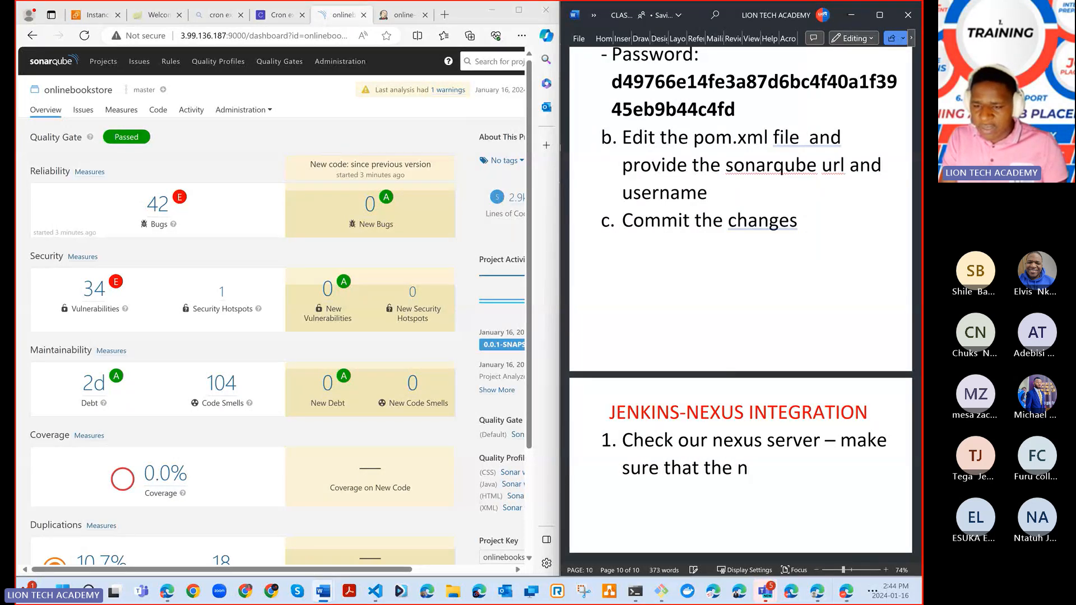
pyautogui.press('BackSpace')
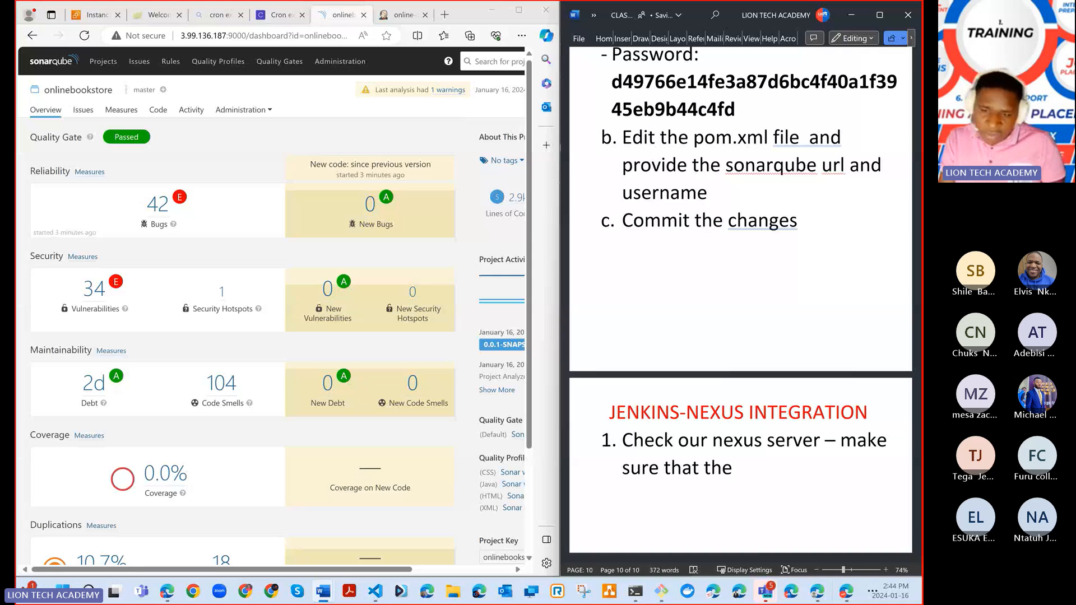
pyautogui.write('nexus')
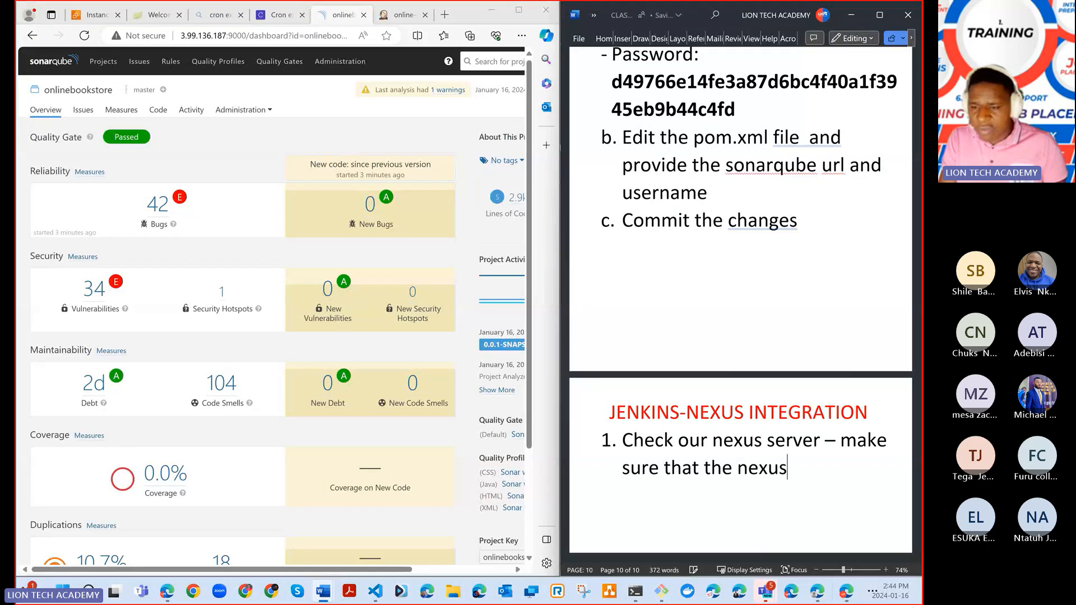
pyautogui.write(' server')
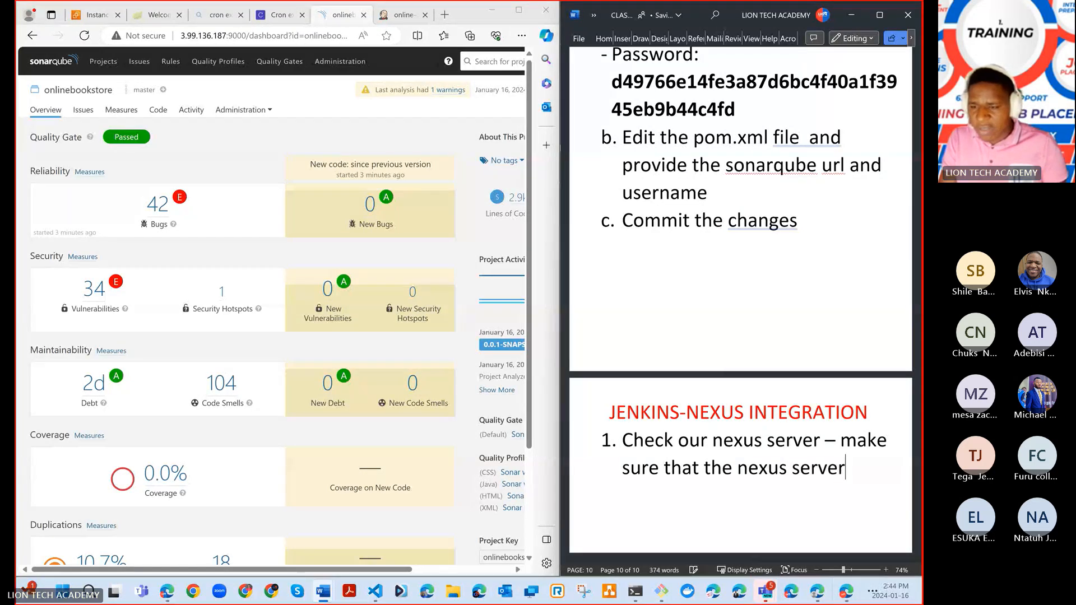
pyautogui.write(' is up ')
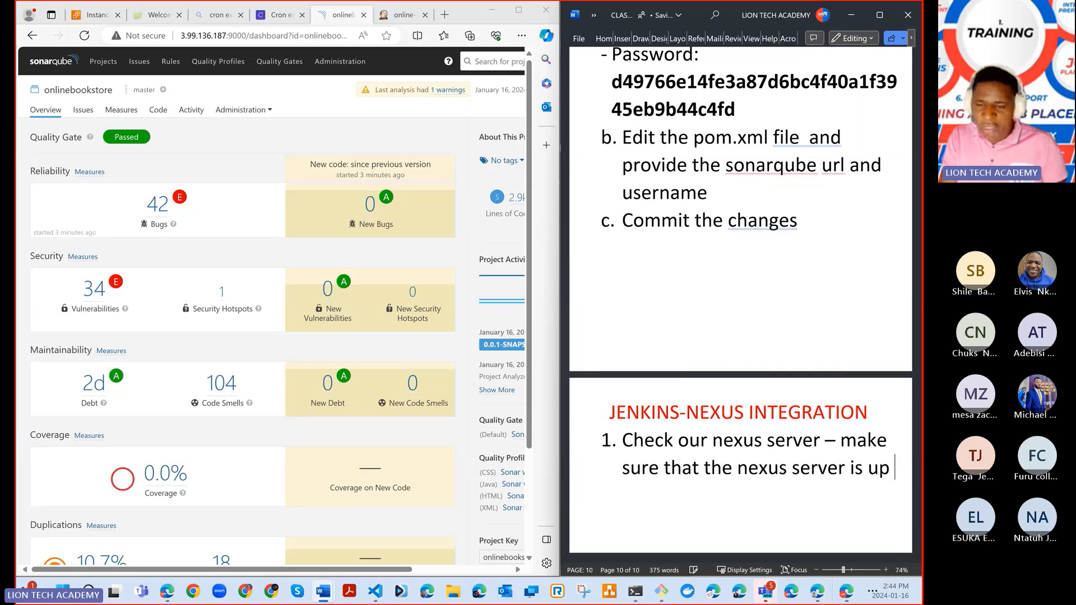
pyautogui.write('and running')
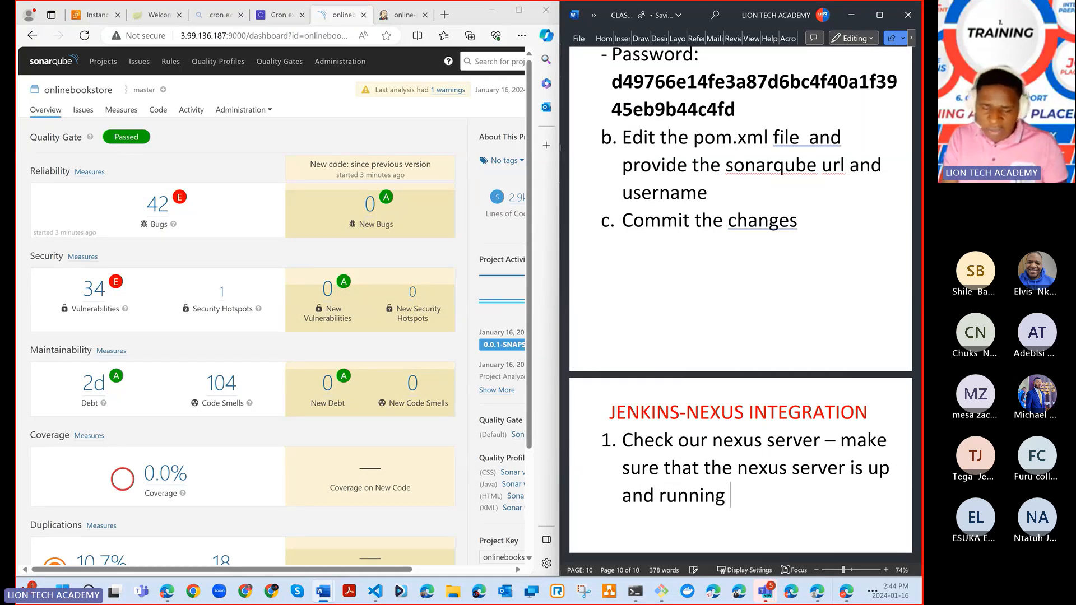
pyautogui.press('BackSpace')
pyautogui.write('.')
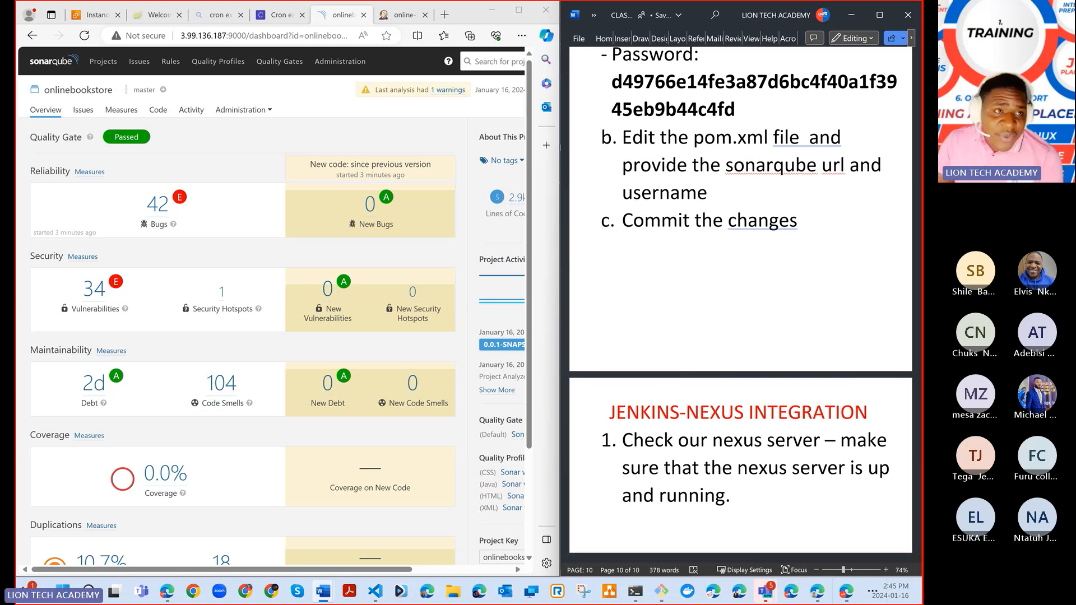
# Step: List all EC2 instances in the US East (Ohio) region in a maximized browser window
pyautogui.click(91, 15)
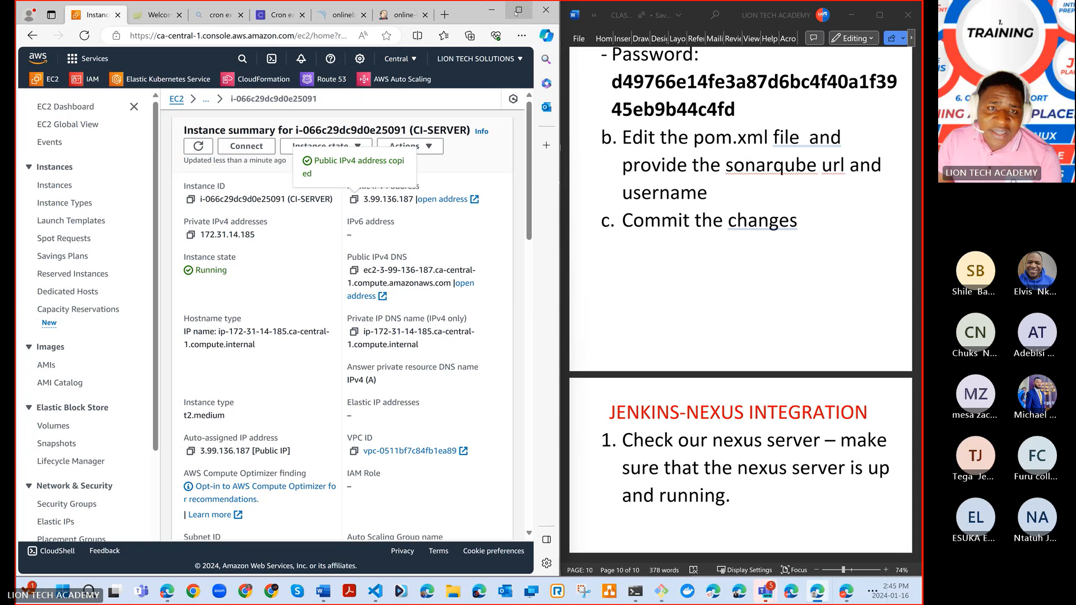
pyautogui.click(518, 9)
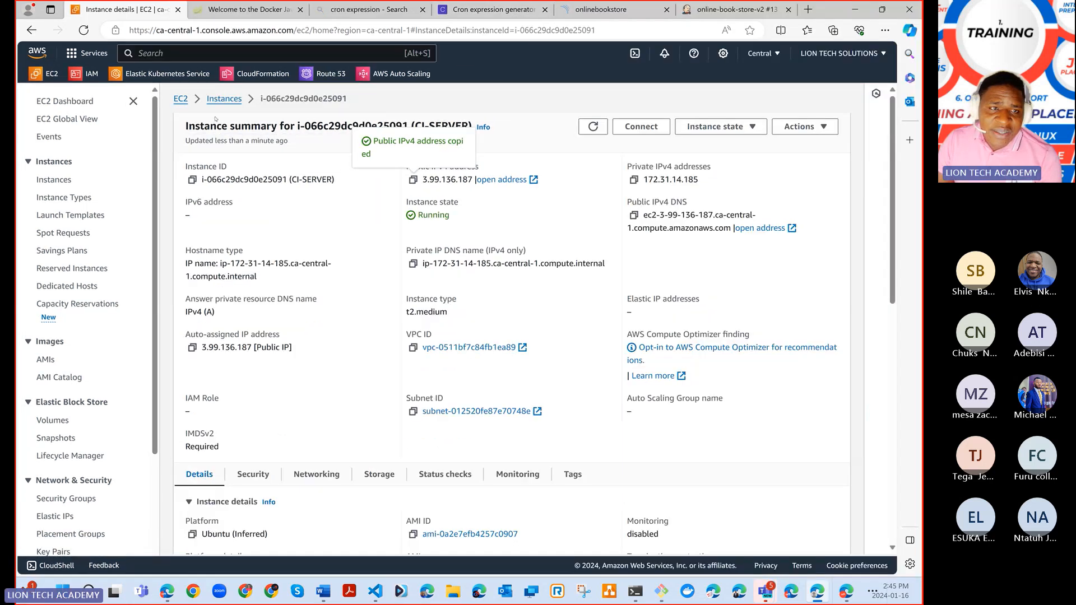
pyautogui.click(224, 96)
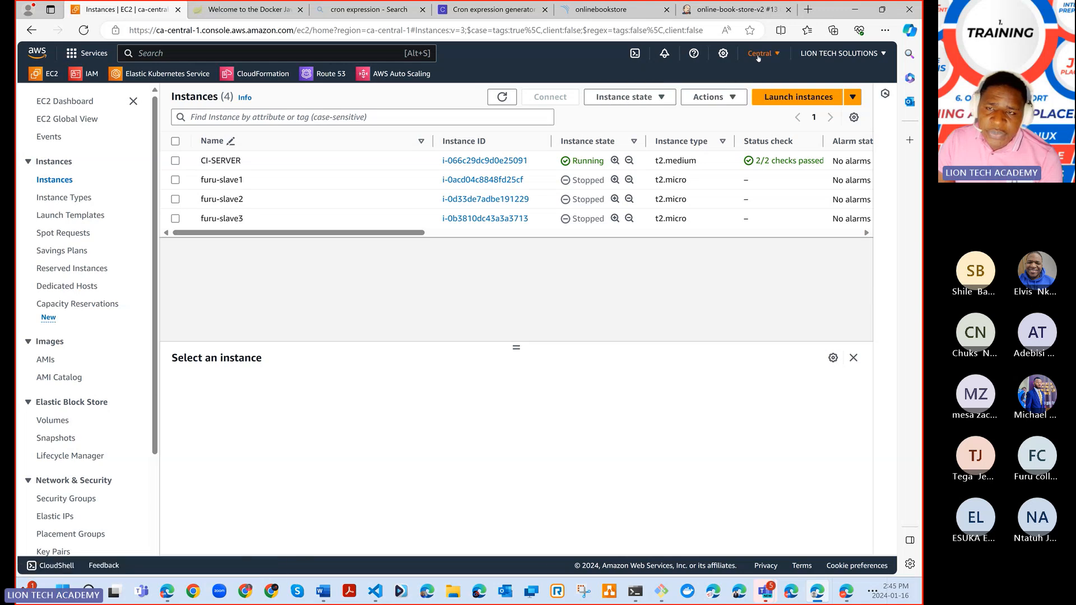
pyautogui.click(779, 54)
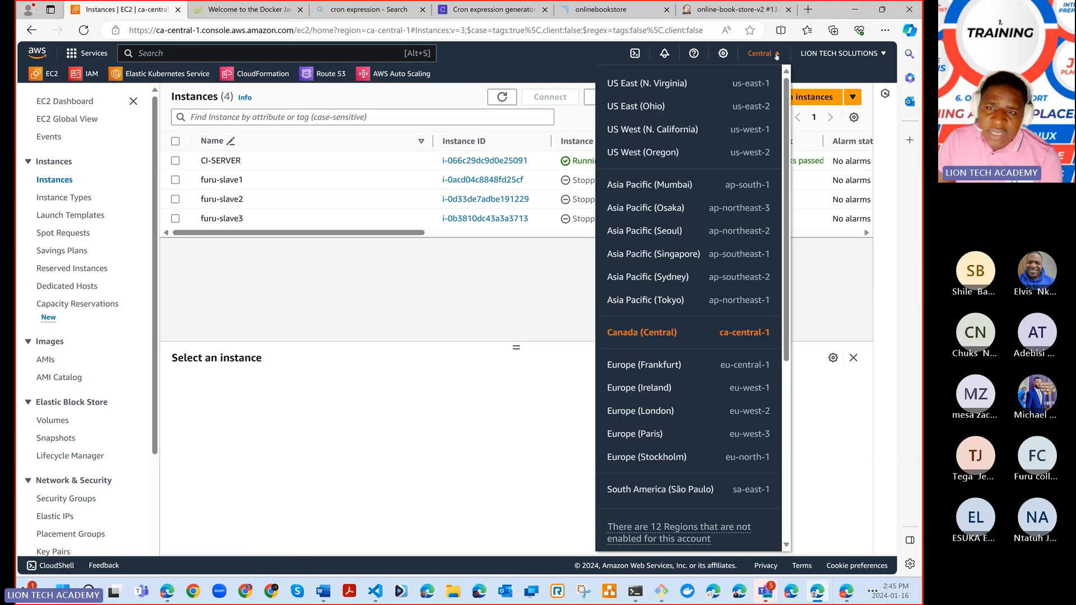
pyautogui.click(645, 106)
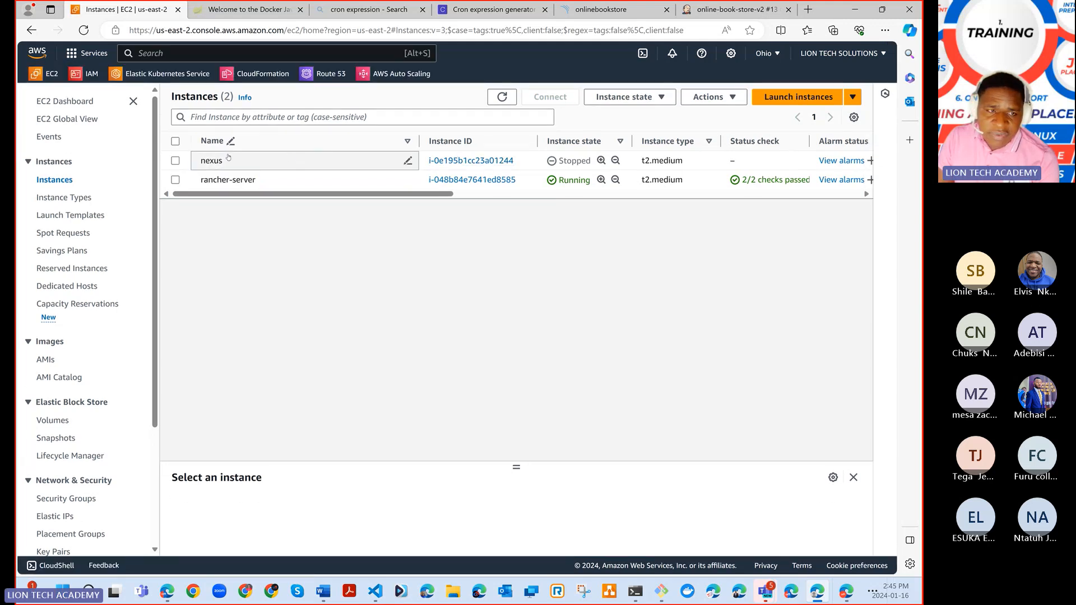
# Step: Stop only the rancher-server instance, then go to the nexus instance's summary page
pyautogui.click(176, 160)
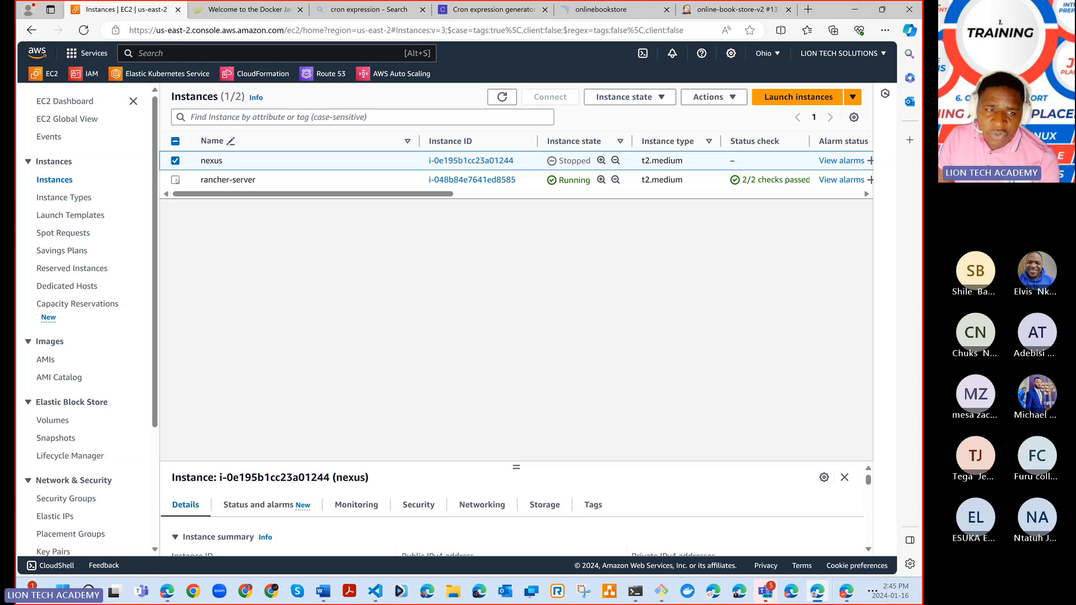
pyautogui.click(176, 179)
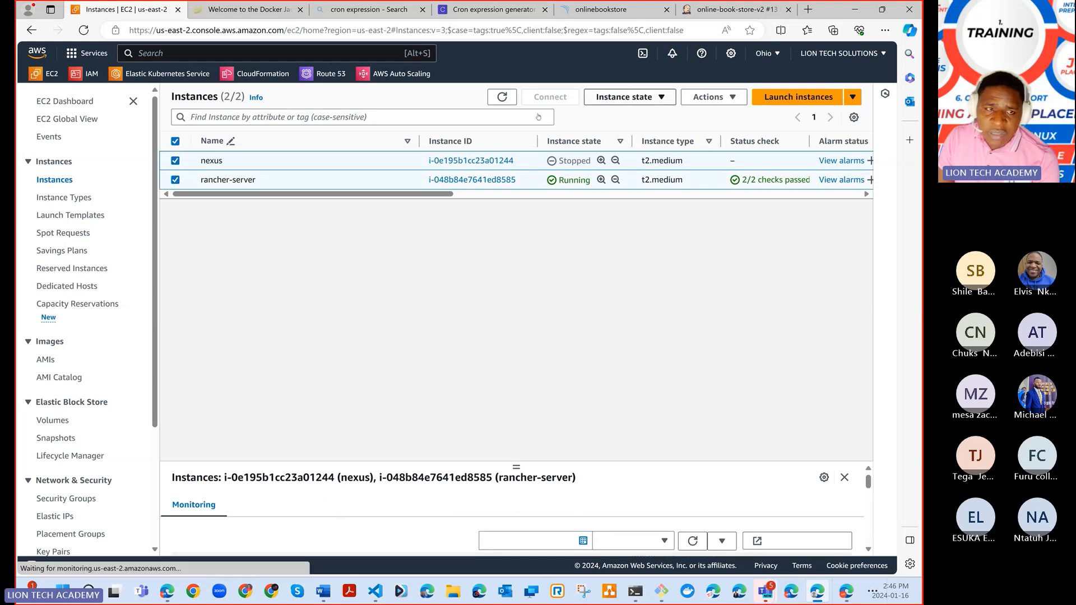
pyautogui.click(175, 161)
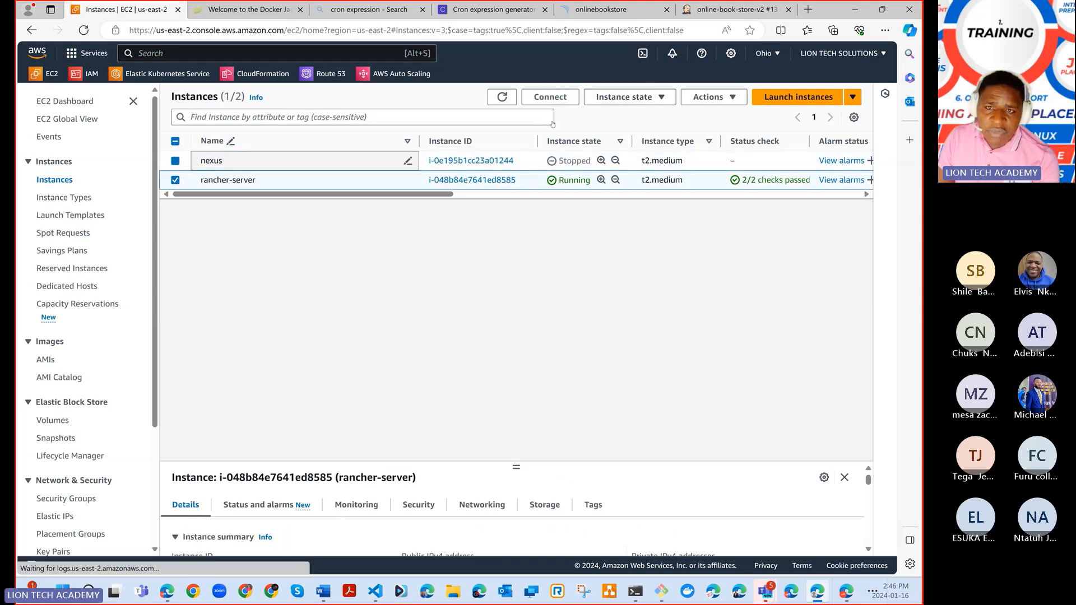
pyautogui.click(622, 97)
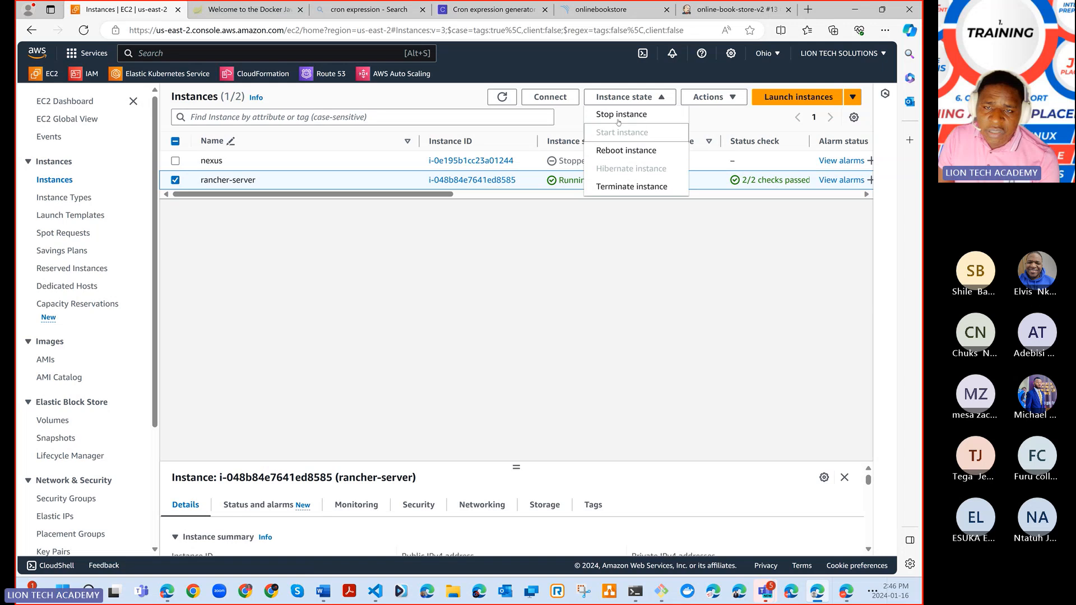
pyautogui.click(618, 116)
pyautogui.click(670, 376)
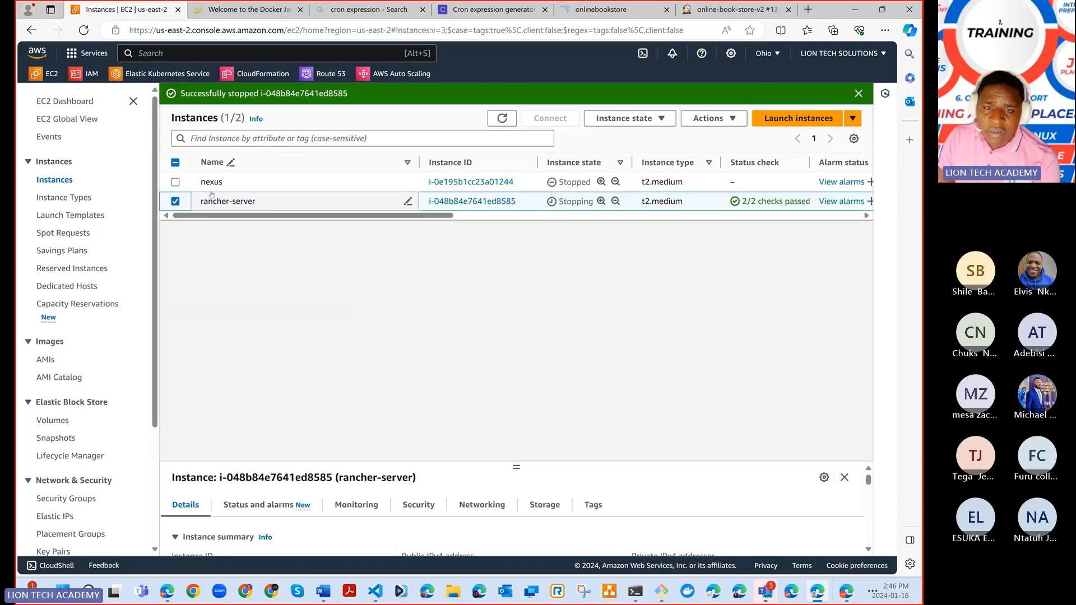
pyautogui.click(457, 182)
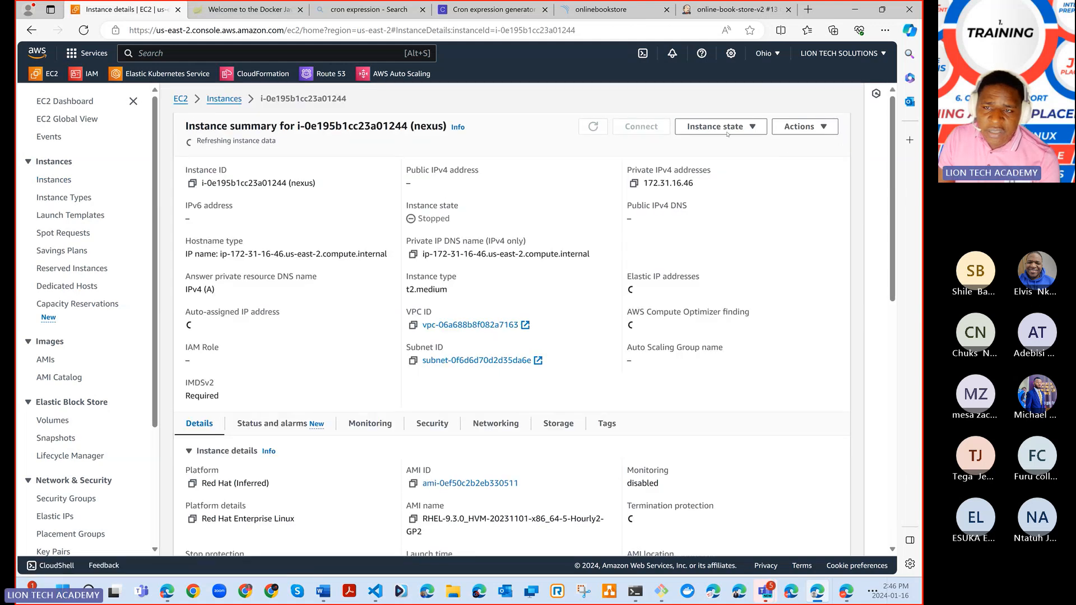
# Step: Start the nexus instance and copy its public IPv4 address 3.15.194.172
pyautogui.click(731, 128)
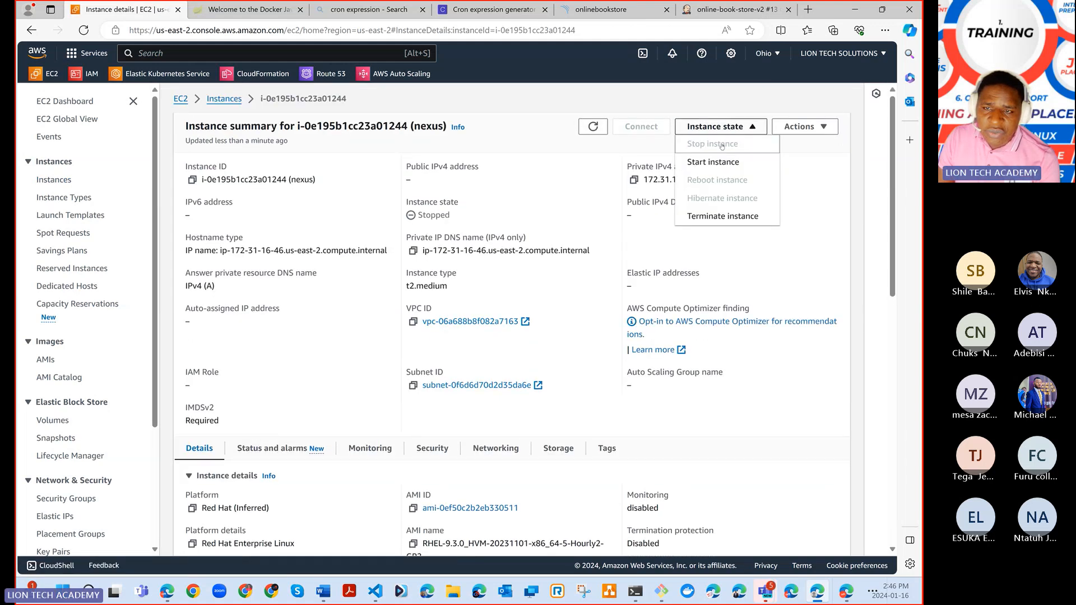
pyautogui.click(702, 161)
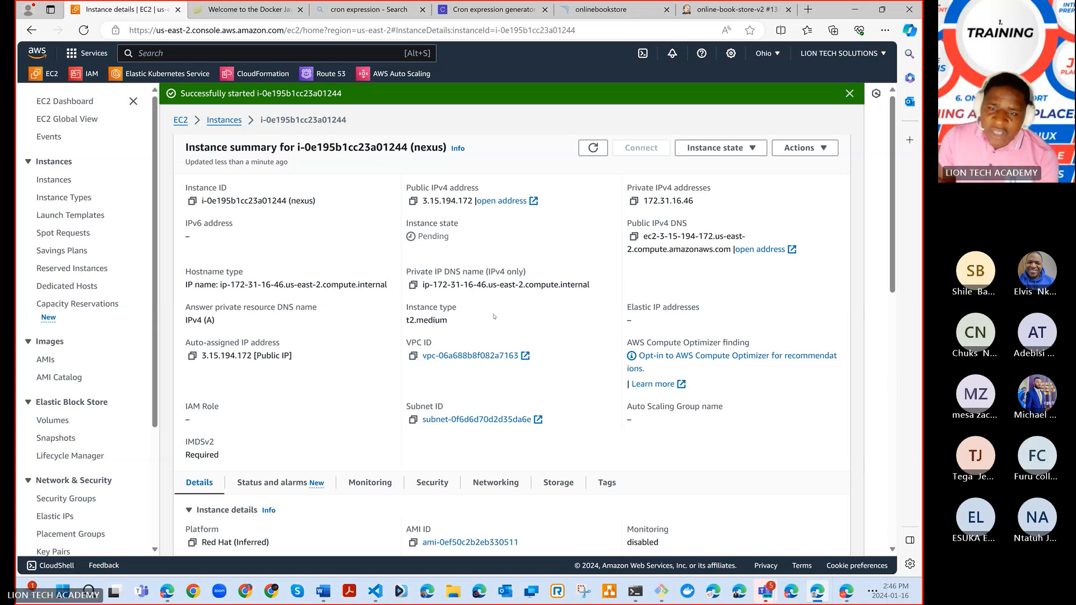
pyautogui.click(412, 201)
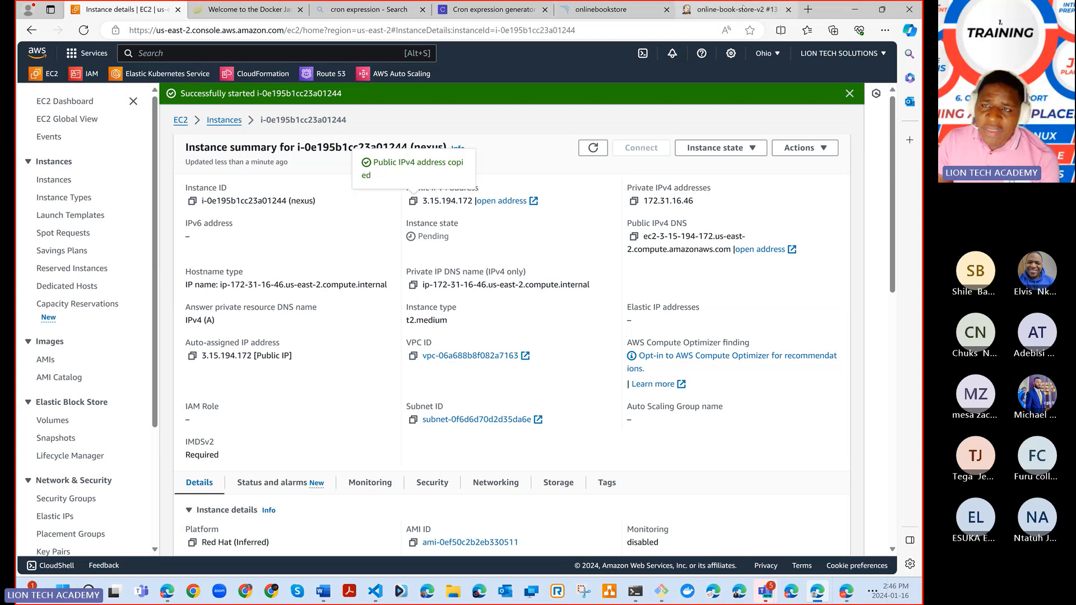
pyautogui.click(743, 9)
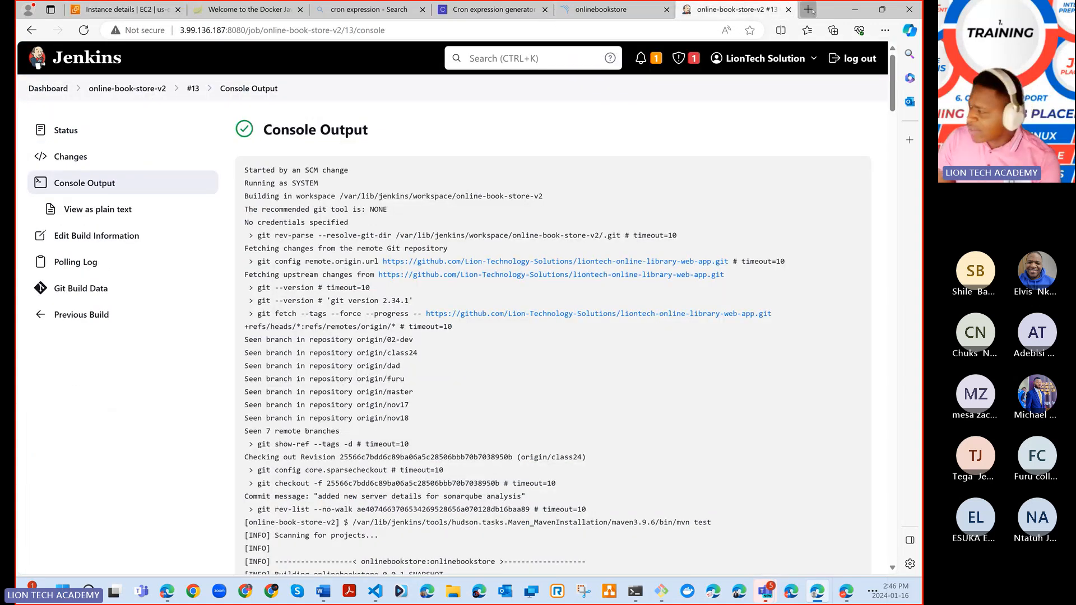
# Step: Try 3.15.194.172:8081 in a new Edge tab, see it refused, then return to the nexus details
pyautogui.click(807, 10)
pyautogui.click(474, 33)
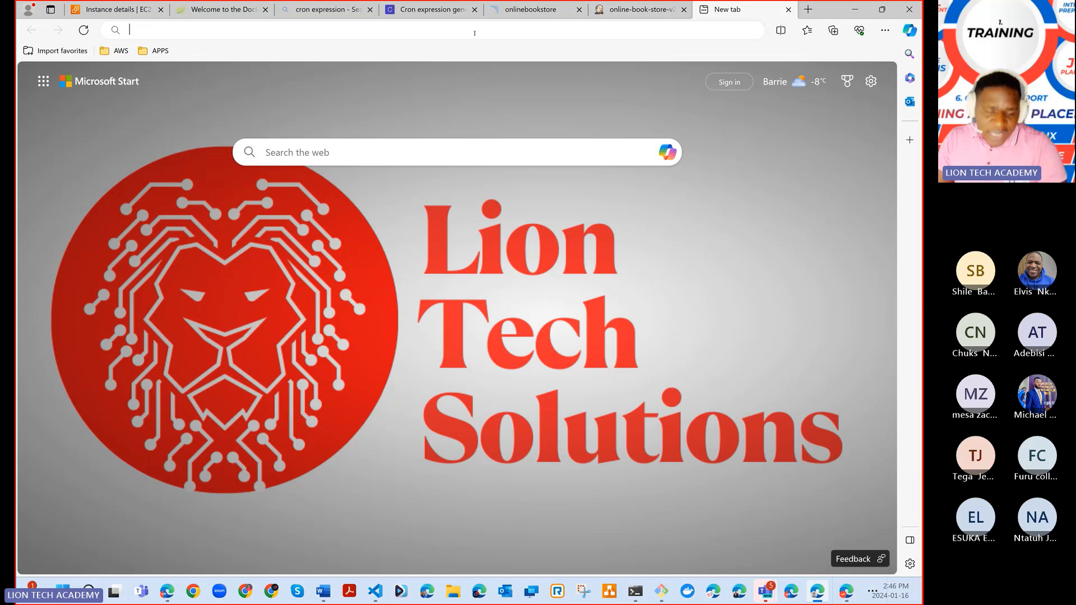
pyautogui.hotkey('ctrl', 'v')
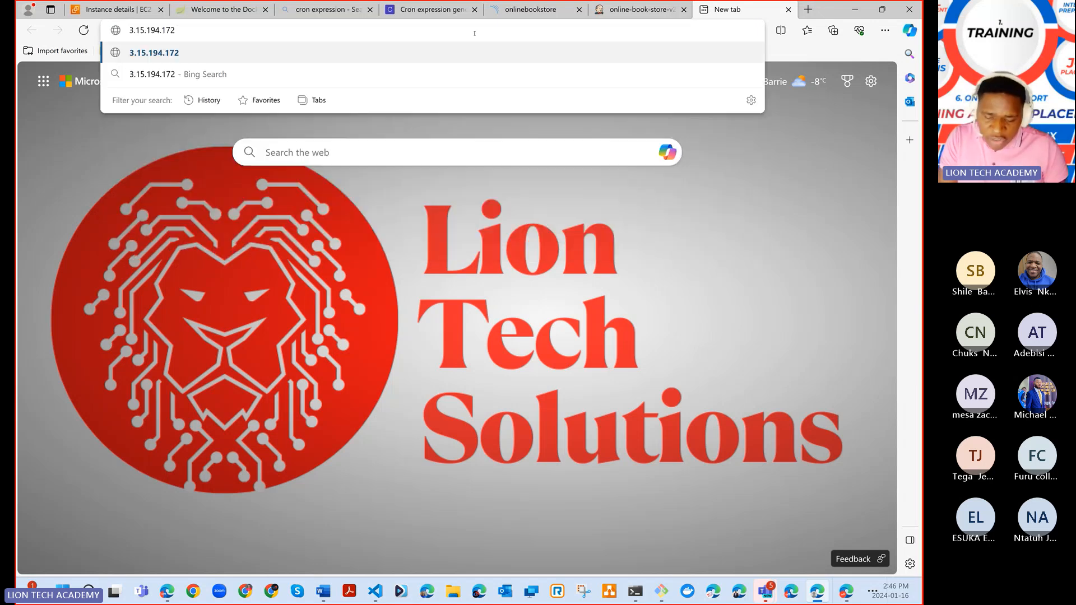
pyautogui.write(':80')
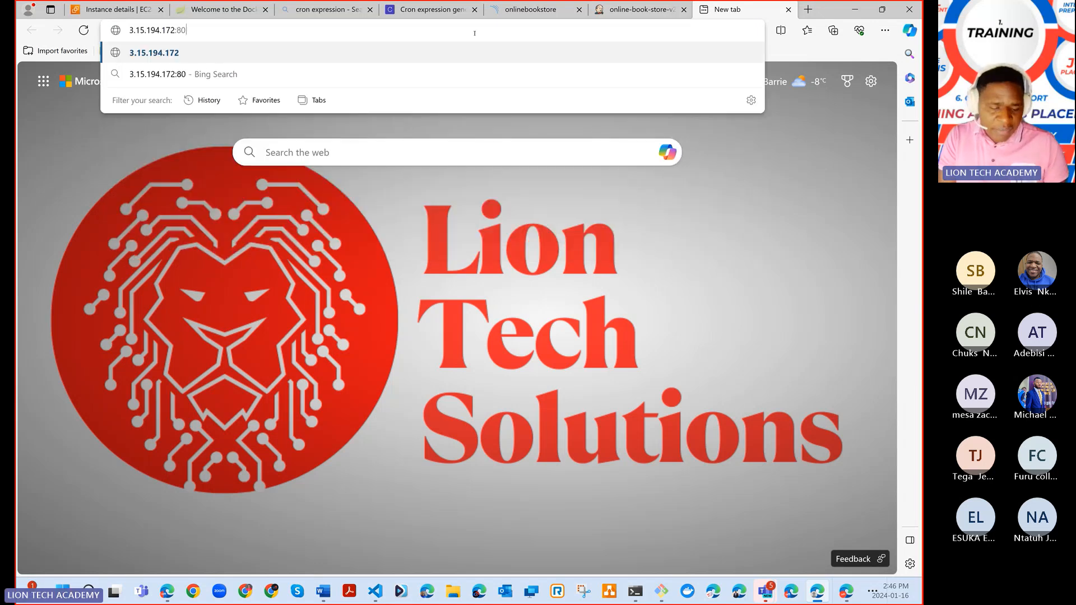
pyautogui.write('81')
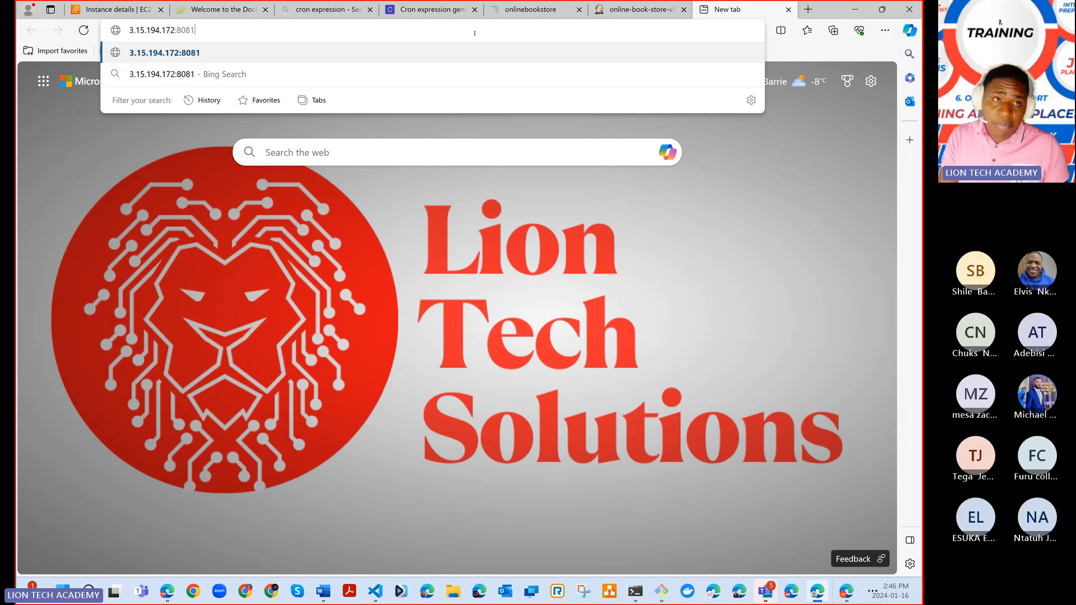
pyautogui.press('Return')
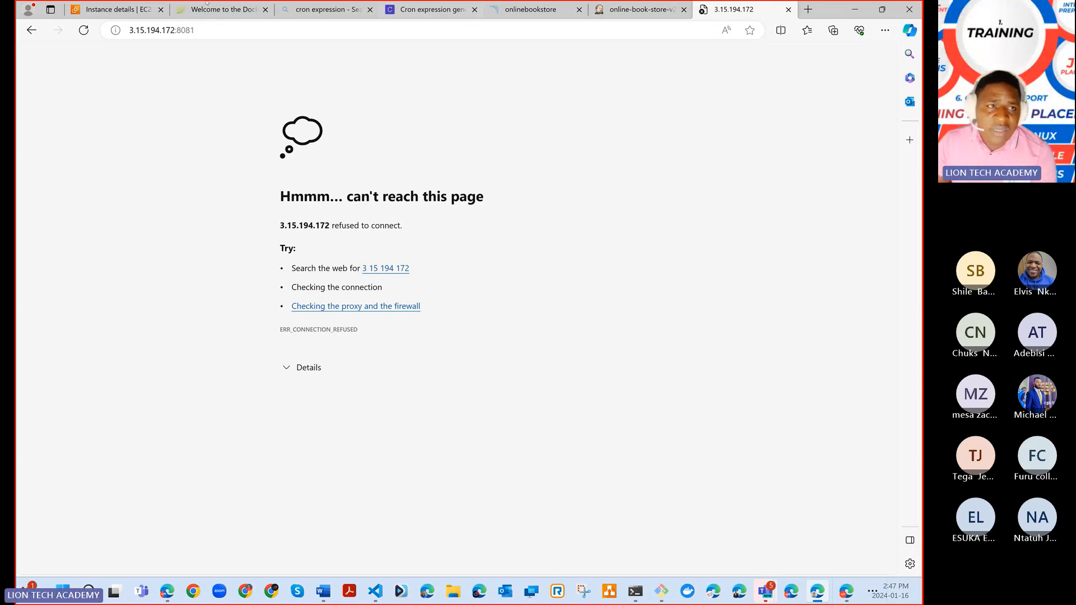
pyautogui.click(105, 7)
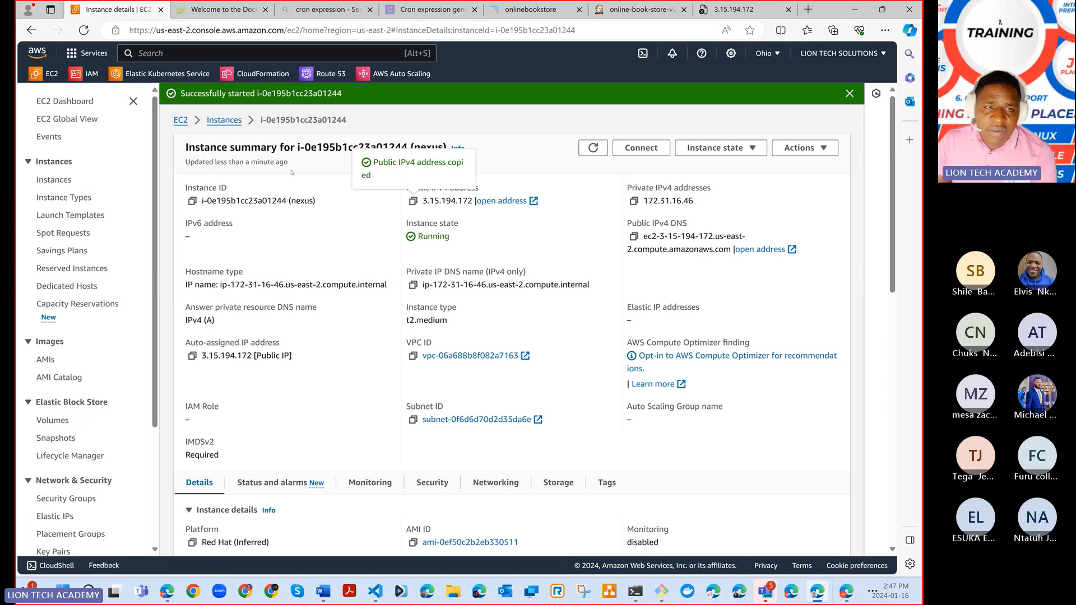
# Step: Go back to the Instances list and retry the 8081 page, still refused, then view Jenkins build #13 output
pyautogui.click(224, 121)
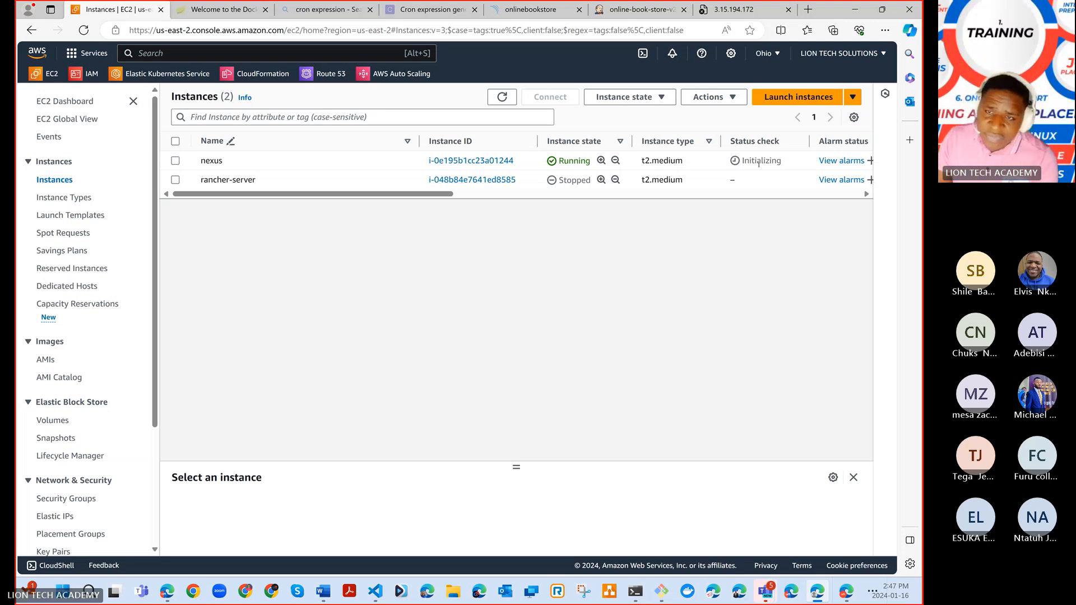
pyautogui.click(729, 10)
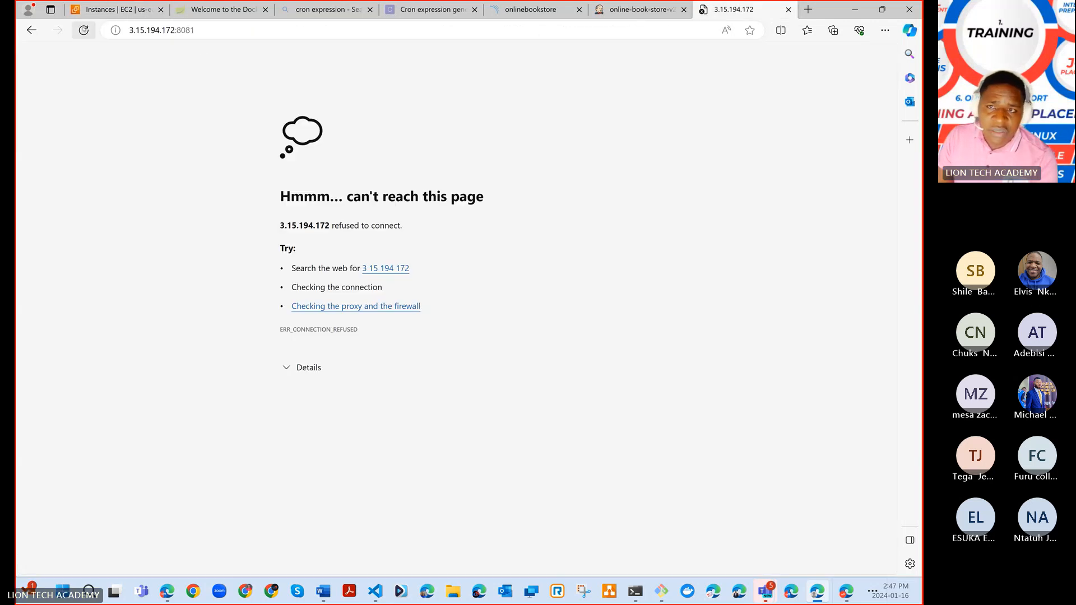
pyautogui.click(84, 29)
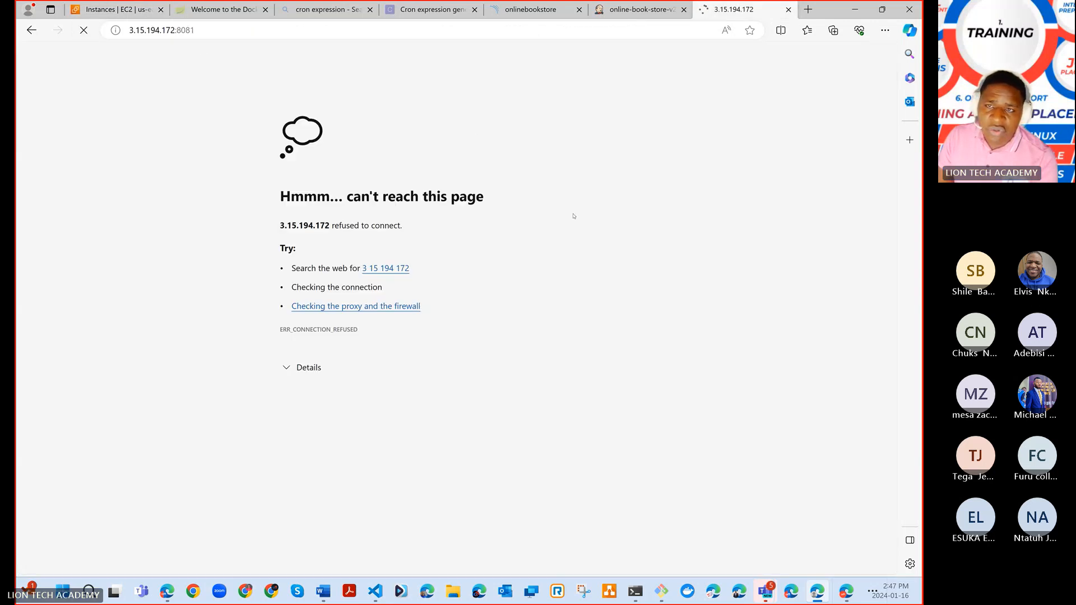
pyautogui.click(621, 10)
pyautogui.scroll(-8, 509, 377)
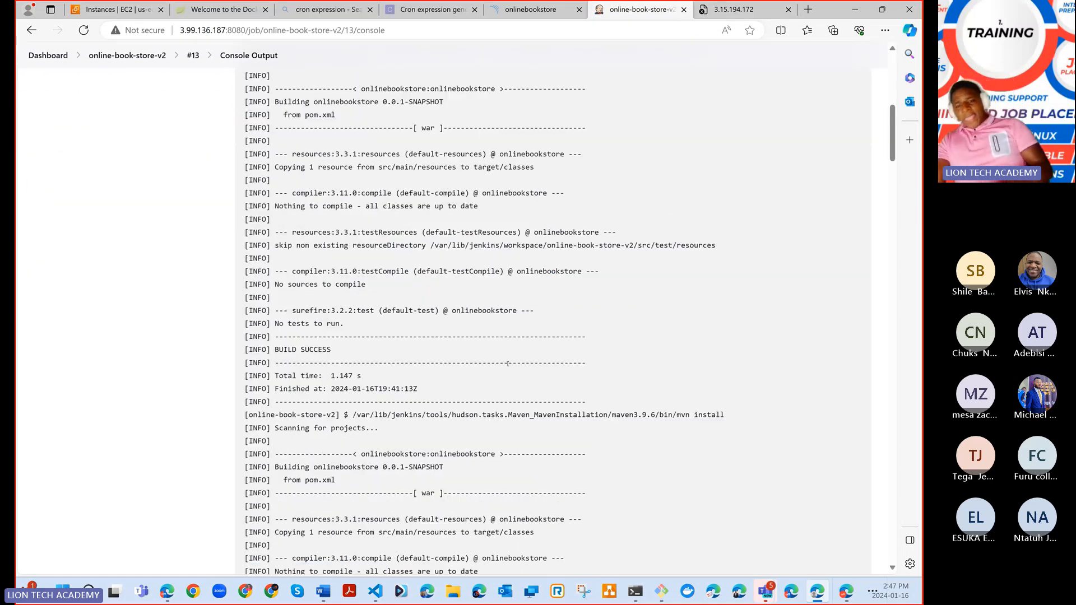
pyautogui.scroll(-7, 508, 363)
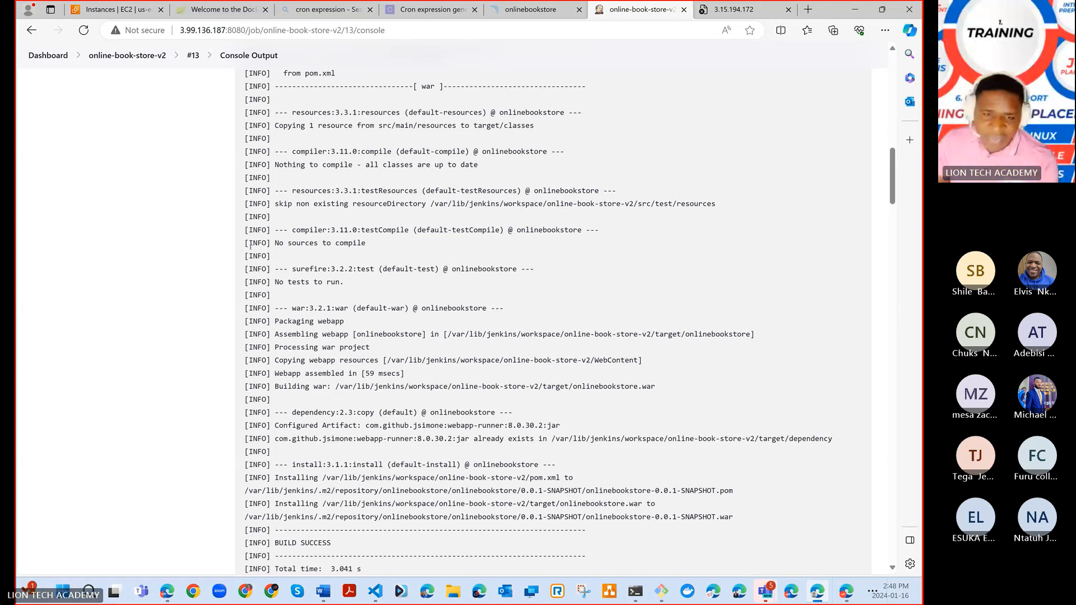
pyautogui.scroll(-10, 337, 283)
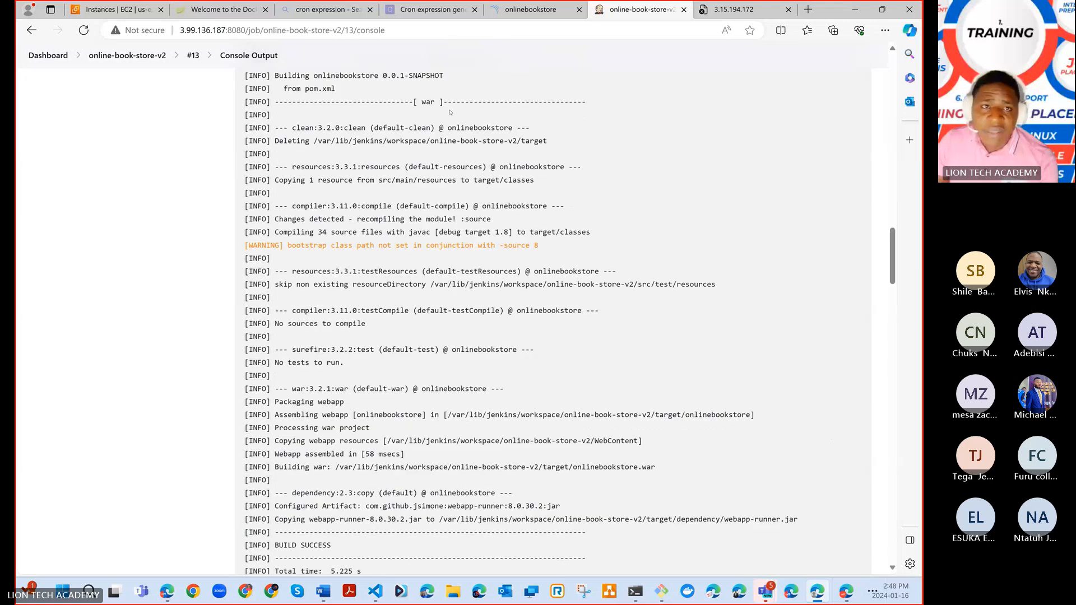
pyautogui.scroll(3, 337, 283)
# Step: Refresh the EC2 Instances list several times
pyautogui.click(133, 9)
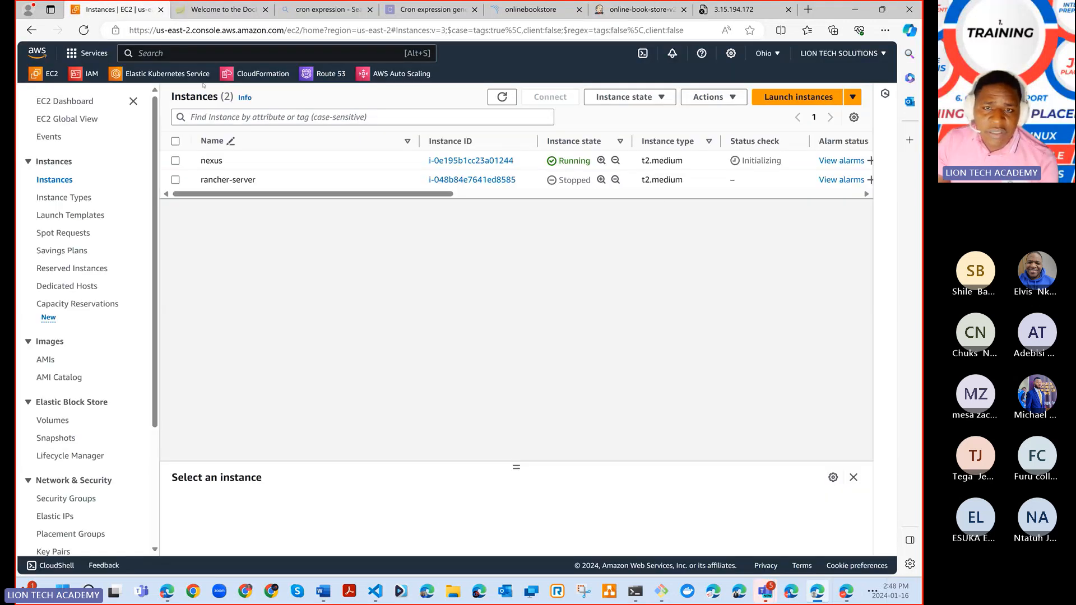
pyautogui.click(502, 98)
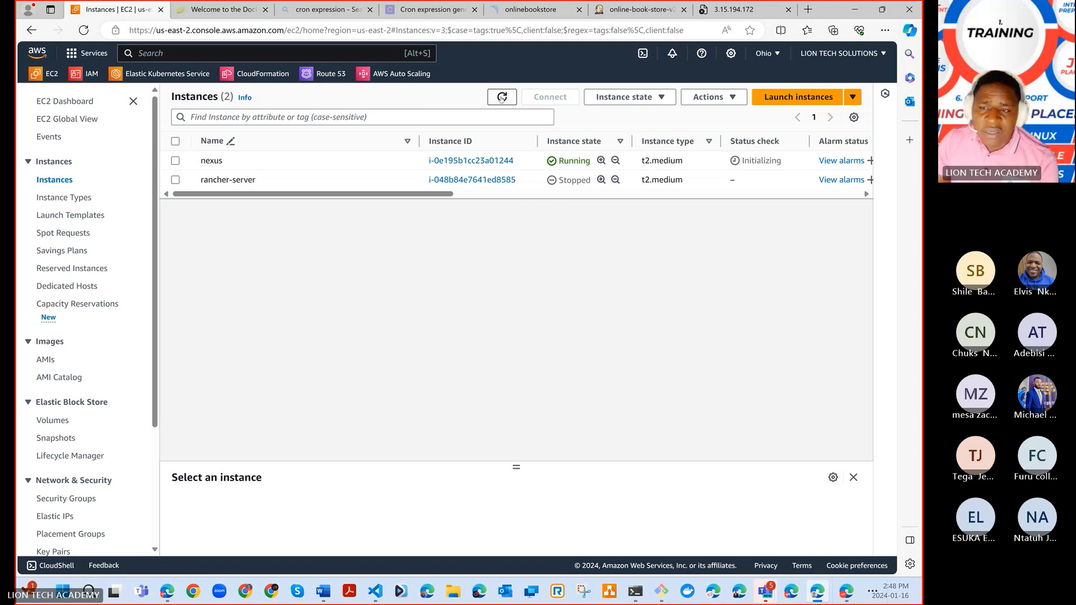
pyautogui.click(502, 97)
pyautogui.click(502, 97)
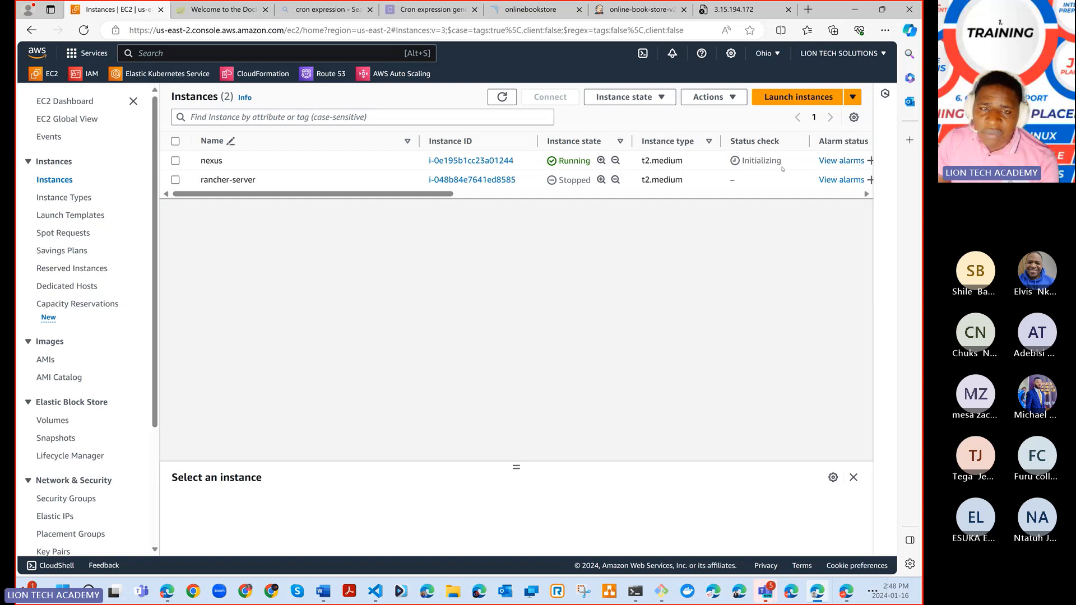
# Step: Open the nexus instance's SSH client connection instructions and copy the example ssh command
pyautogui.click(452, 162)
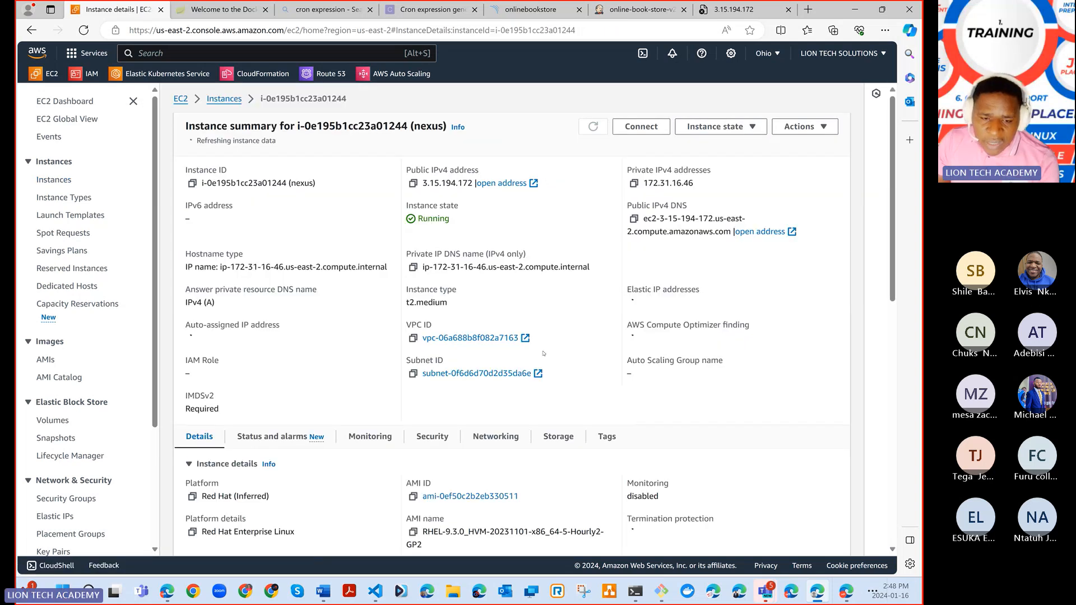
pyautogui.scroll(-4, 543, 353)
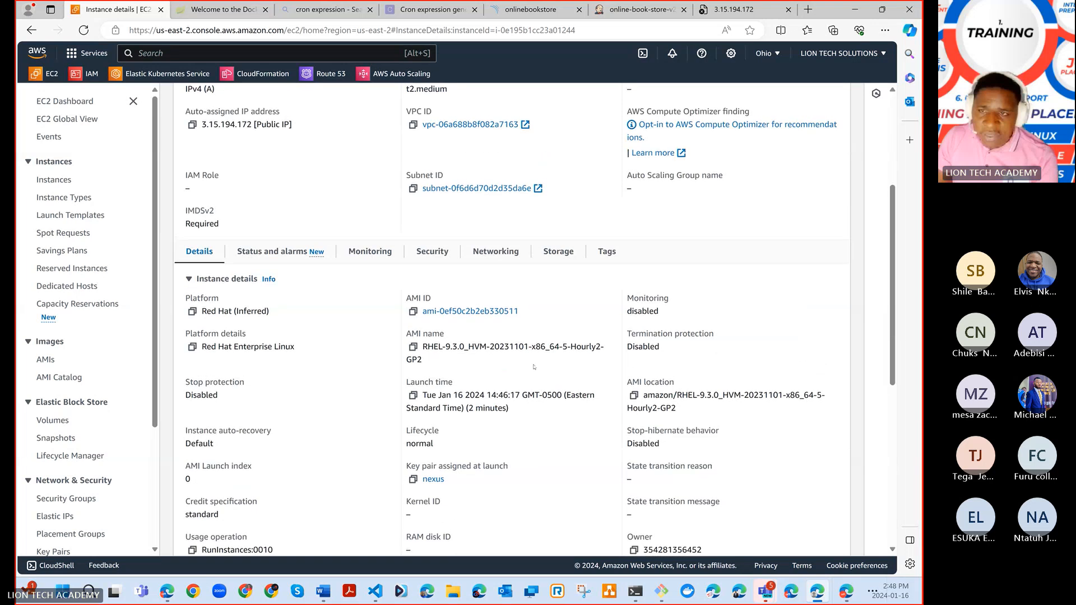
pyautogui.scroll(4, 534, 367)
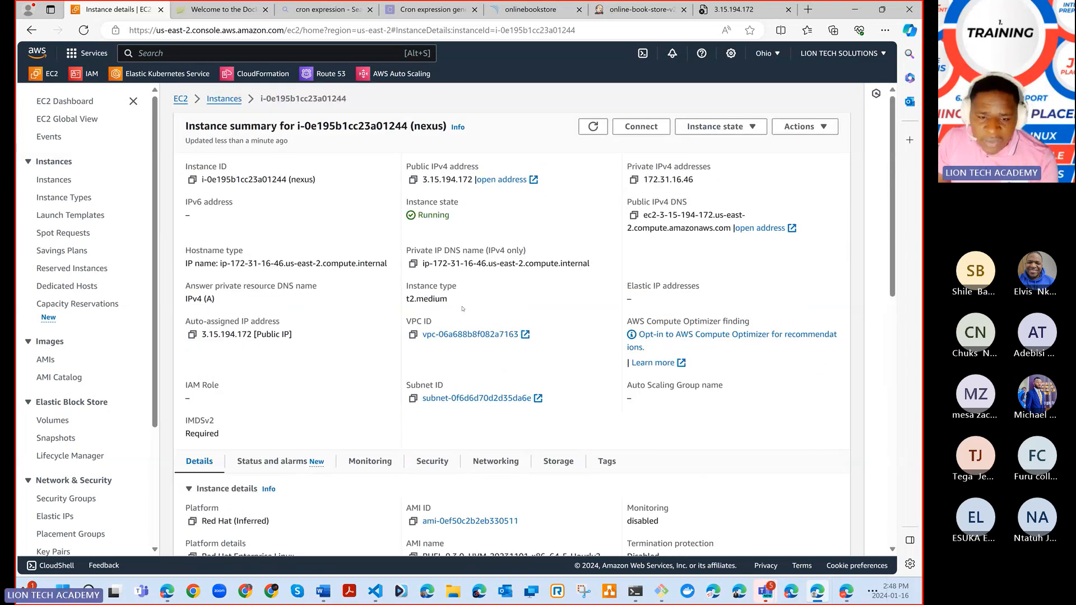
pyautogui.scroll(-4, 463, 308)
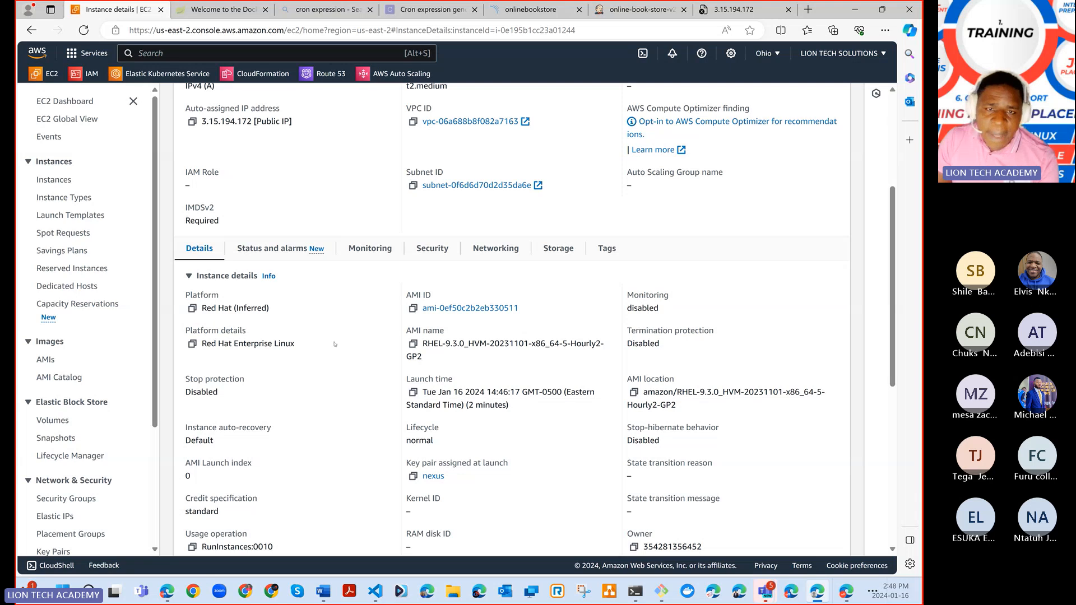
pyautogui.scroll(4, 450, 246)
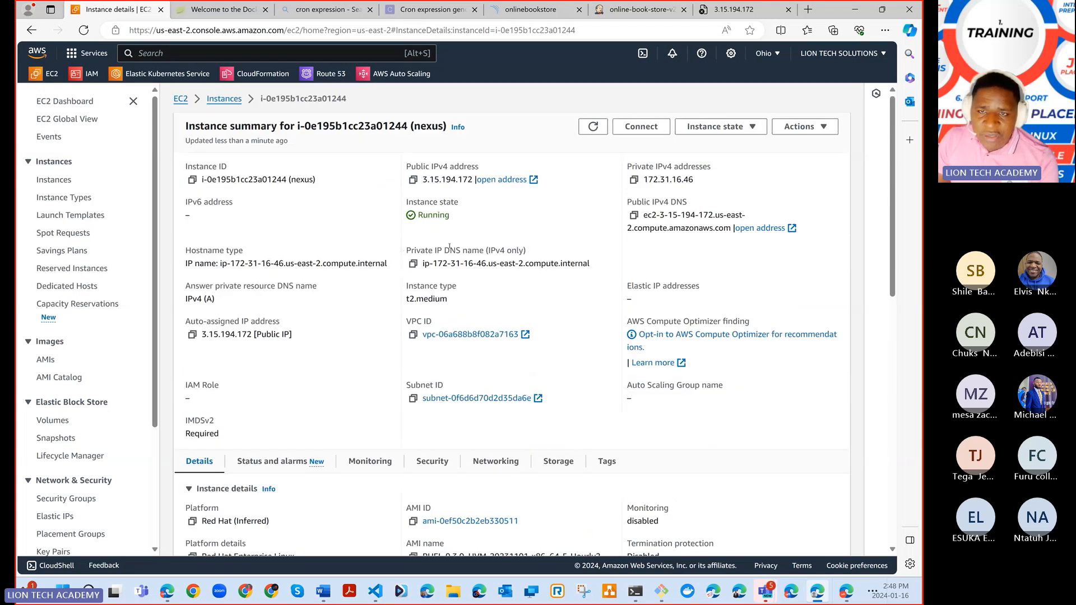
pyautogui.click(641, 126)
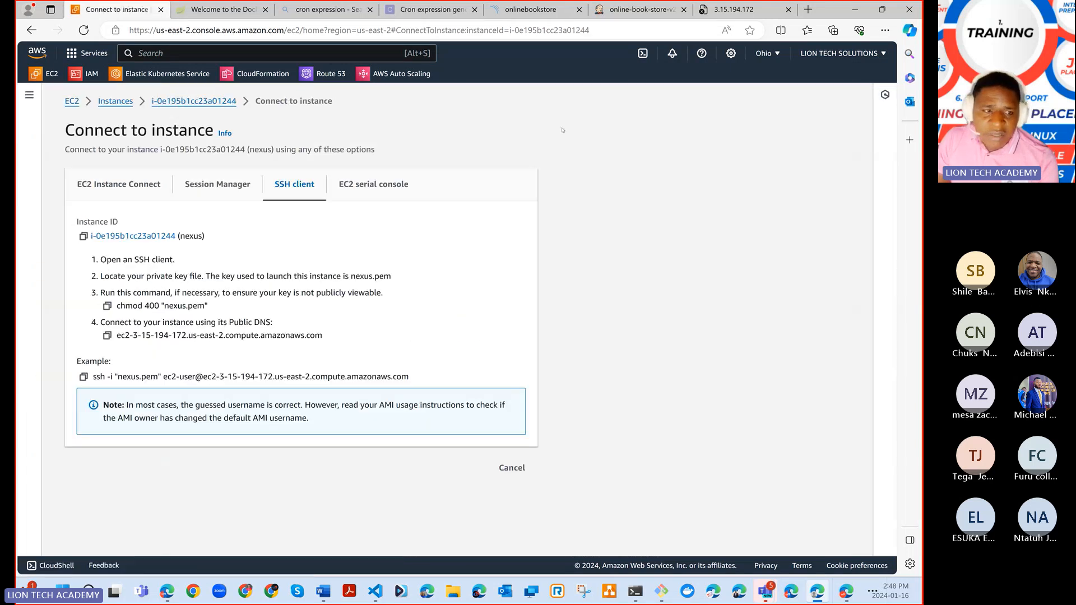
pyautogui.click(83, 376)
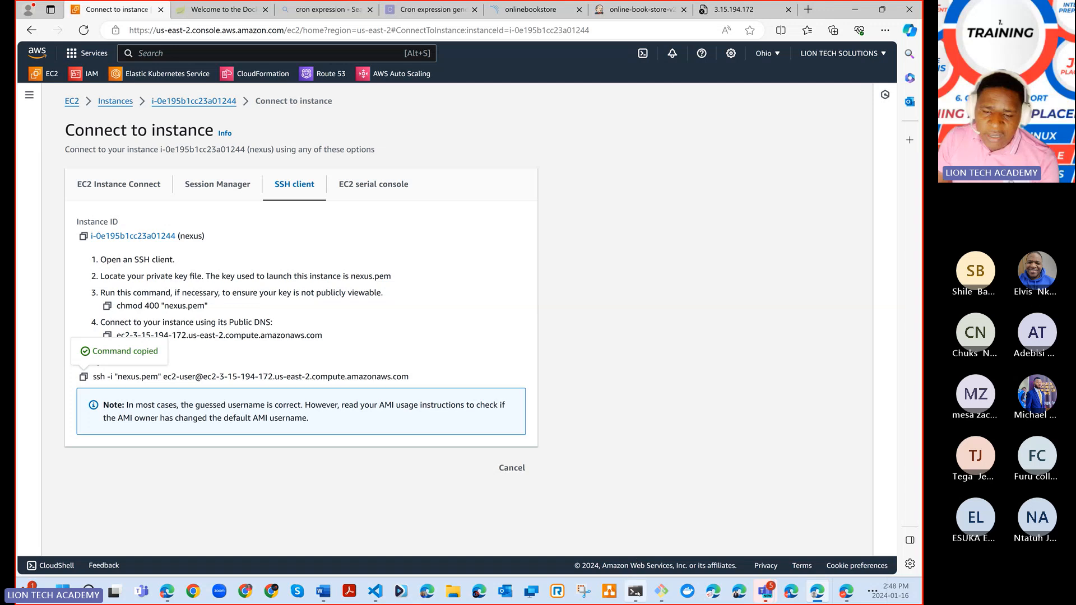
pyautogui.moveTo(635, 591)
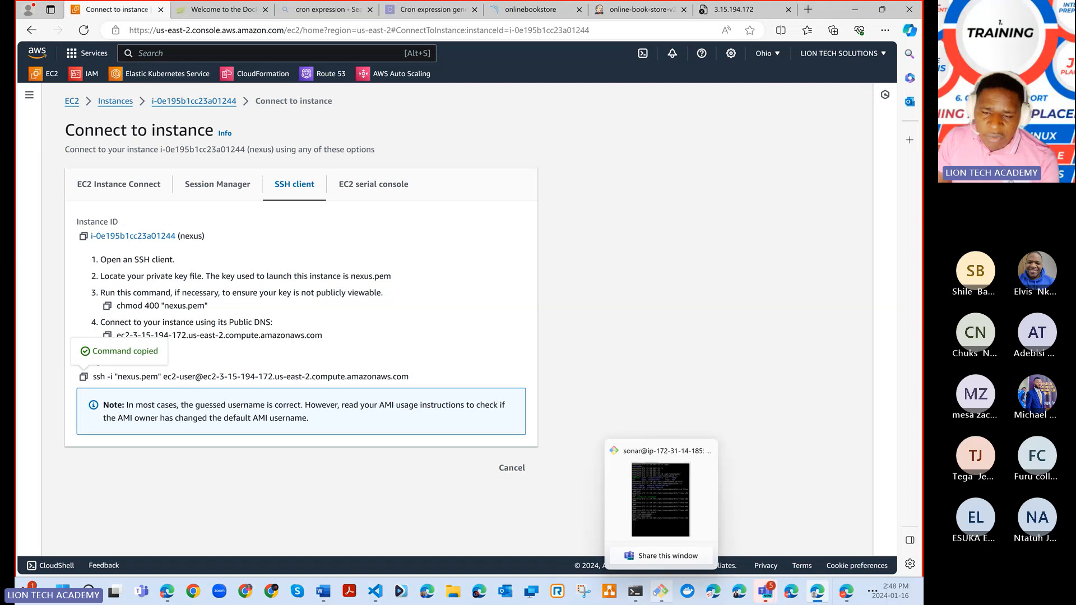
pyautogui.click(667, 526)
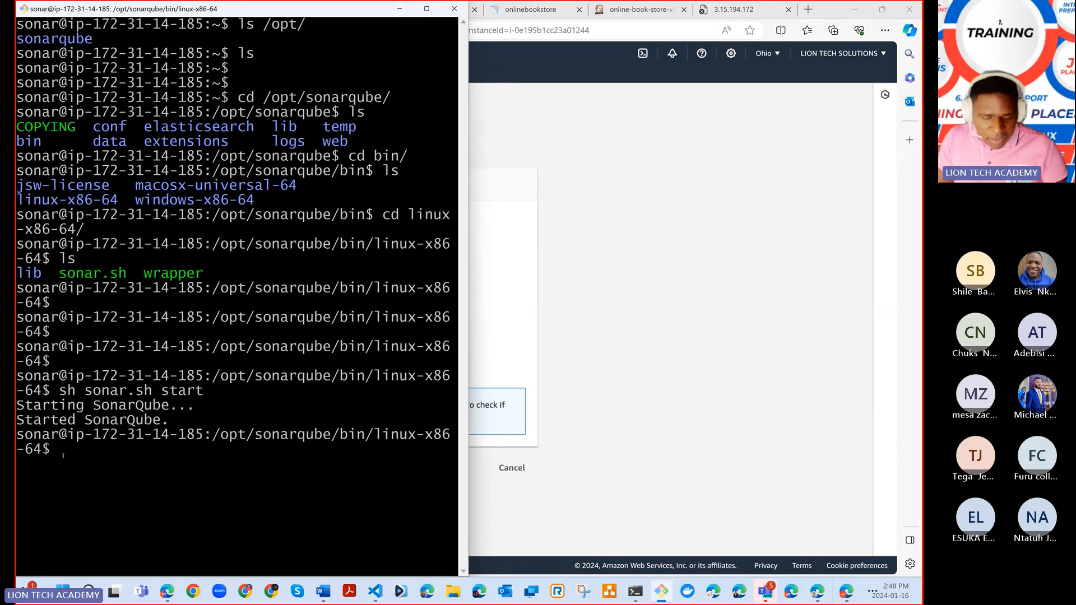
# Step: Exit three times to leave the SonarQube server, then clear the Git Bash screen
pyautogui.write('exit')
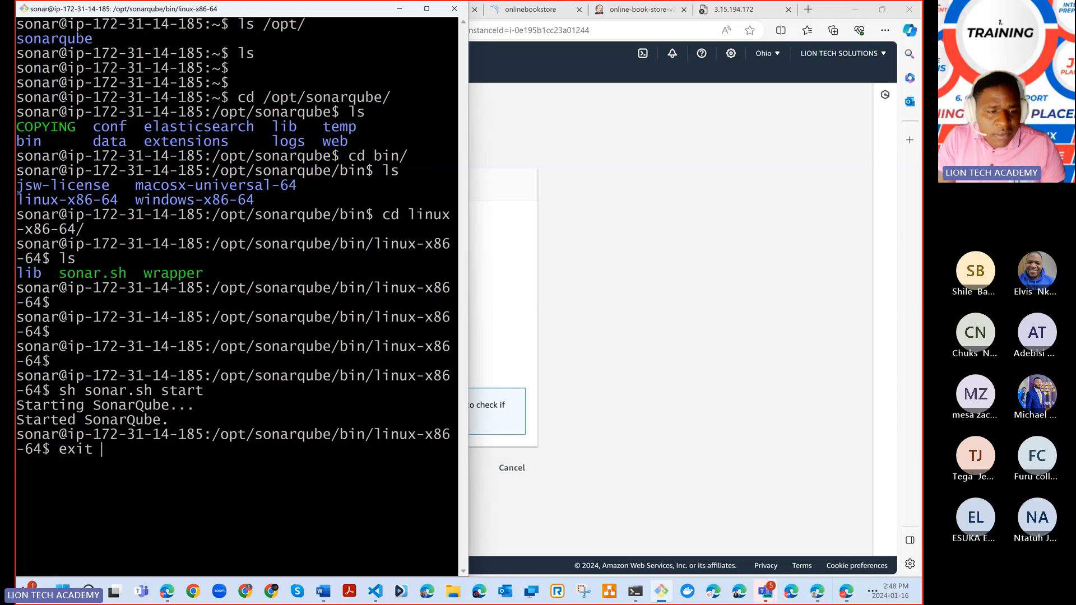
pyautogui.press('Return')
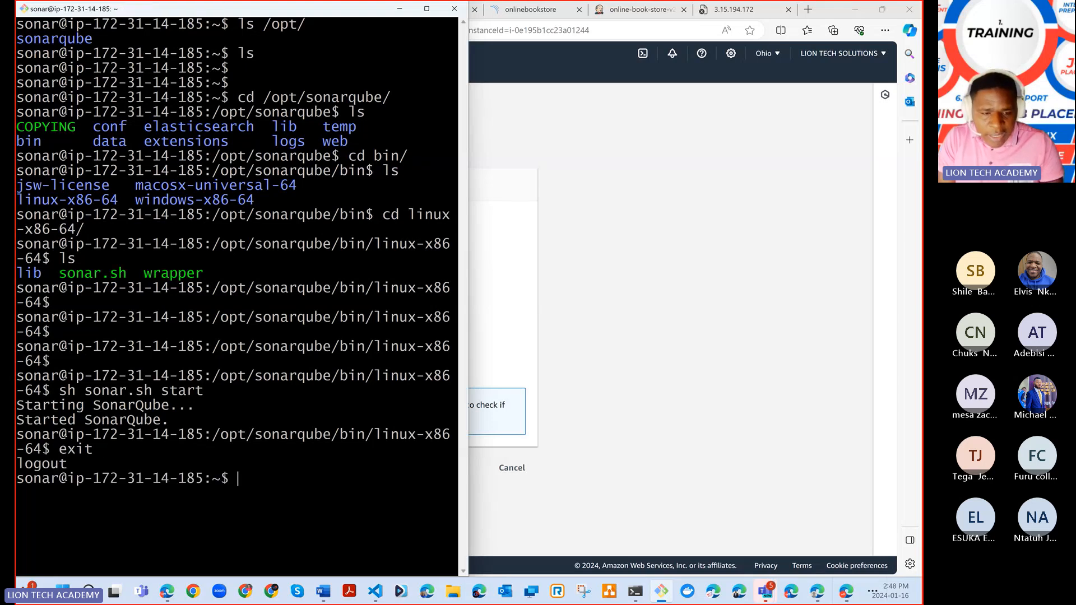
pyautogui.write('exit')
pyautogui.press('Return')
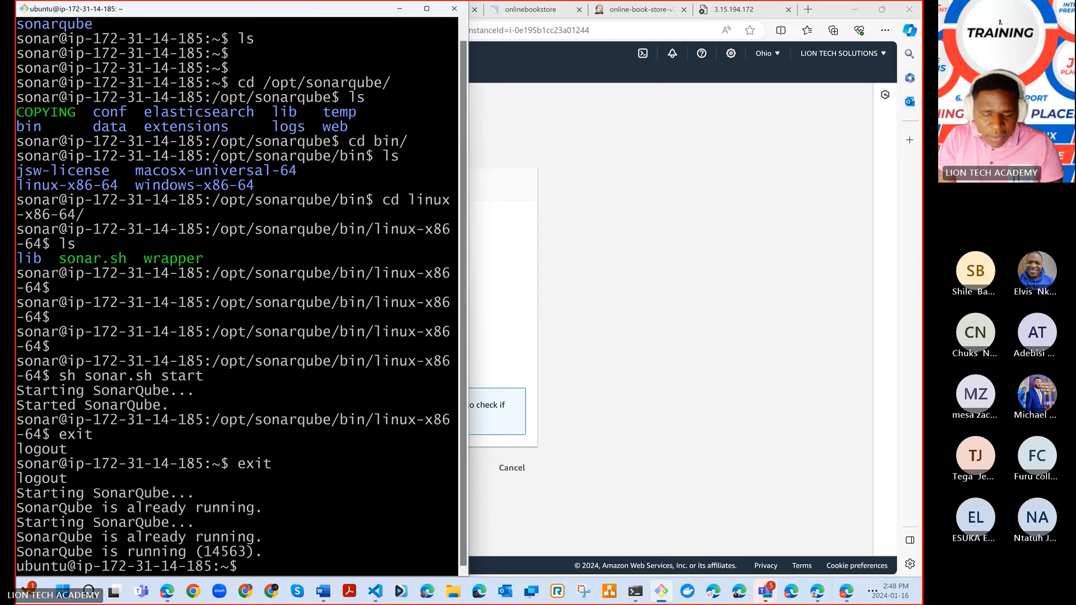
pyautogui.write('exit')
pyautogui.press('Return')
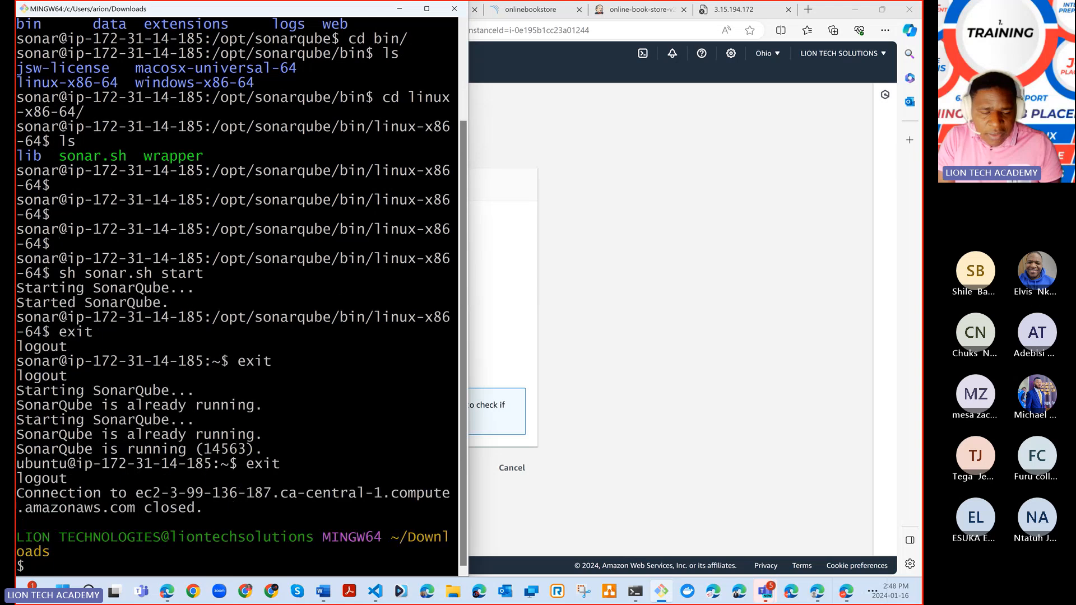
pyautogui.write('clear')
pyautogui.press('Return')
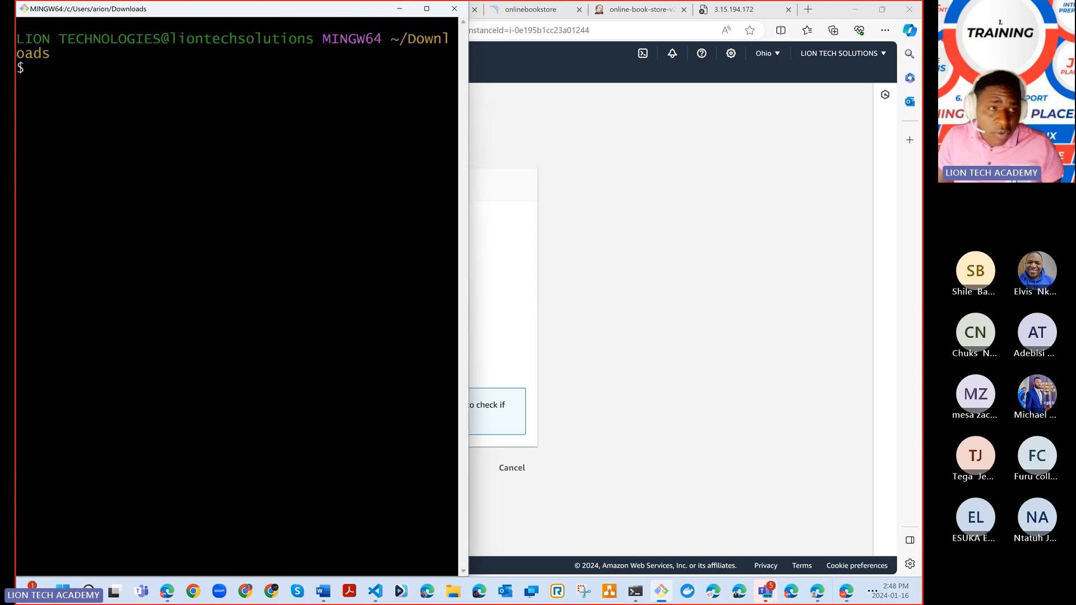
# Step: Run the pasted ssh -i nexus.pem command, answer yes to the host fingerprint, and clear the screen
pyautogui.rightClick(73, 68)
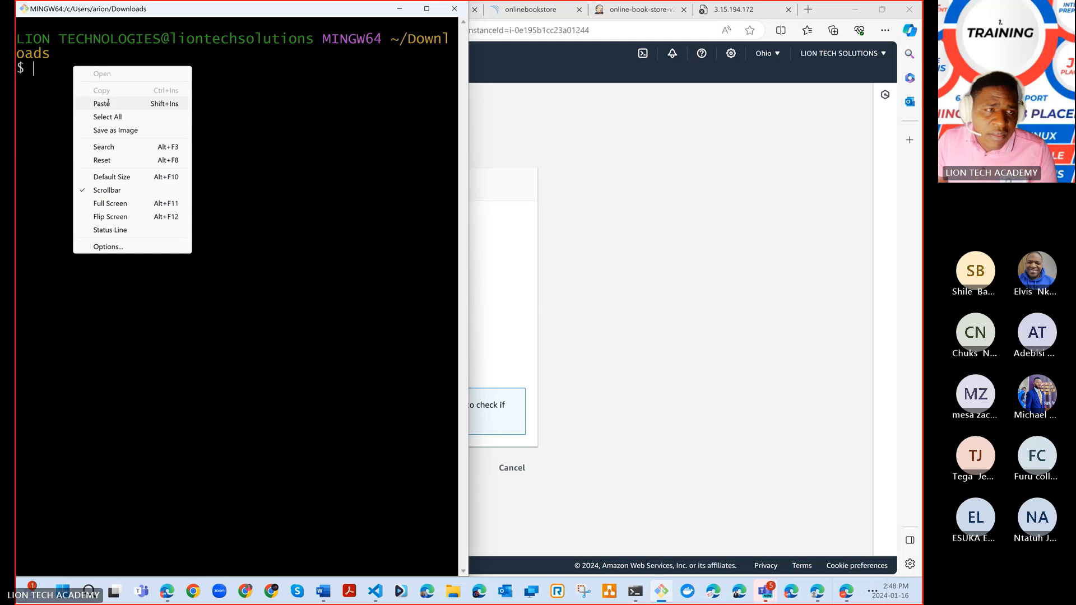
pyautogui.click(93, 101)
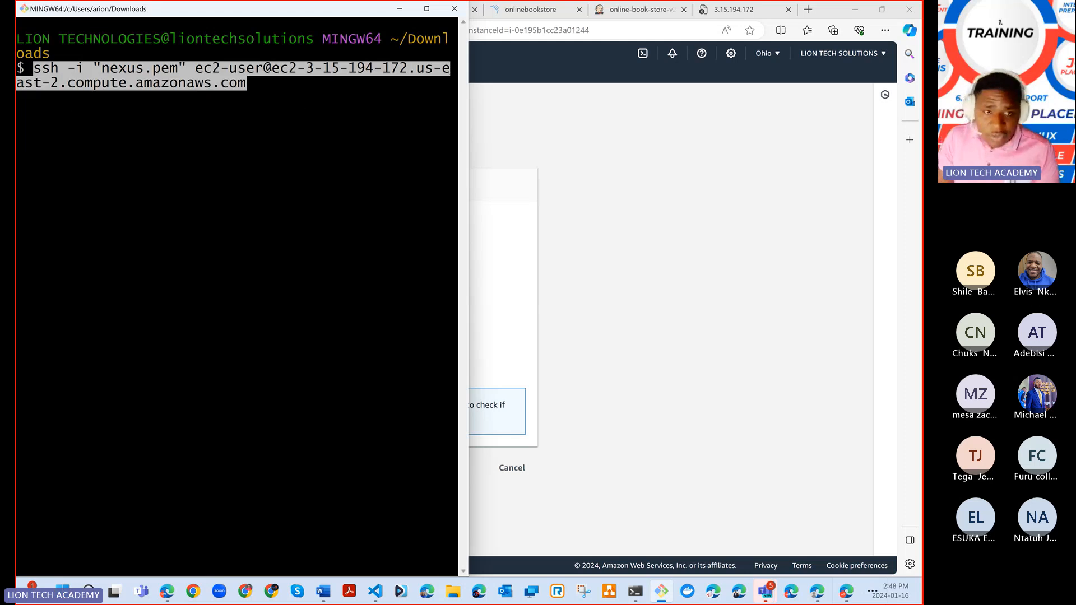
pyautogui.press('Return')
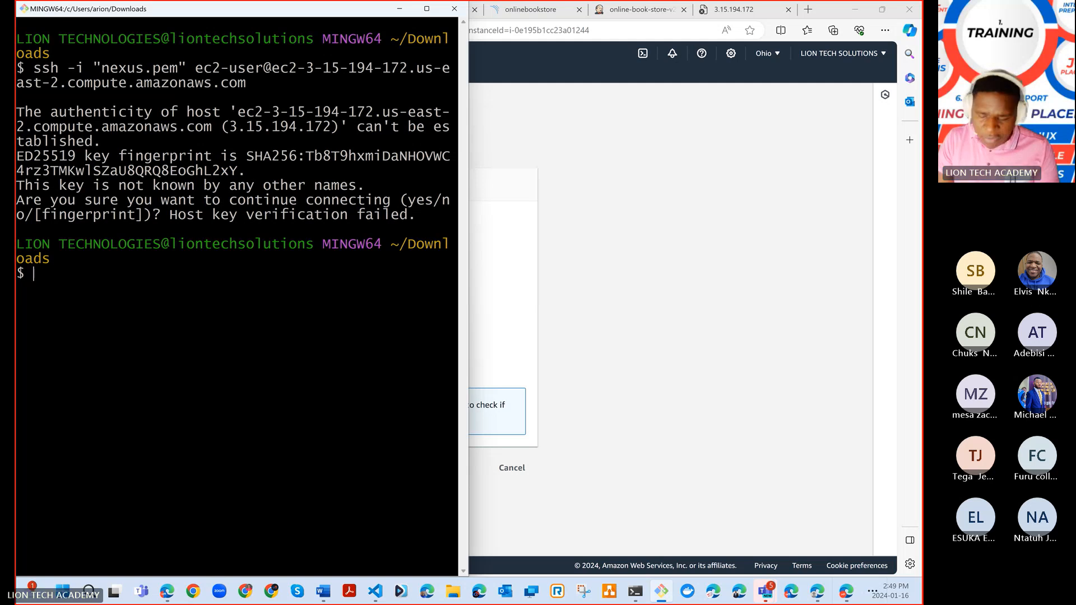
pyautogui.press('Up')
pyautogui.press('Return')
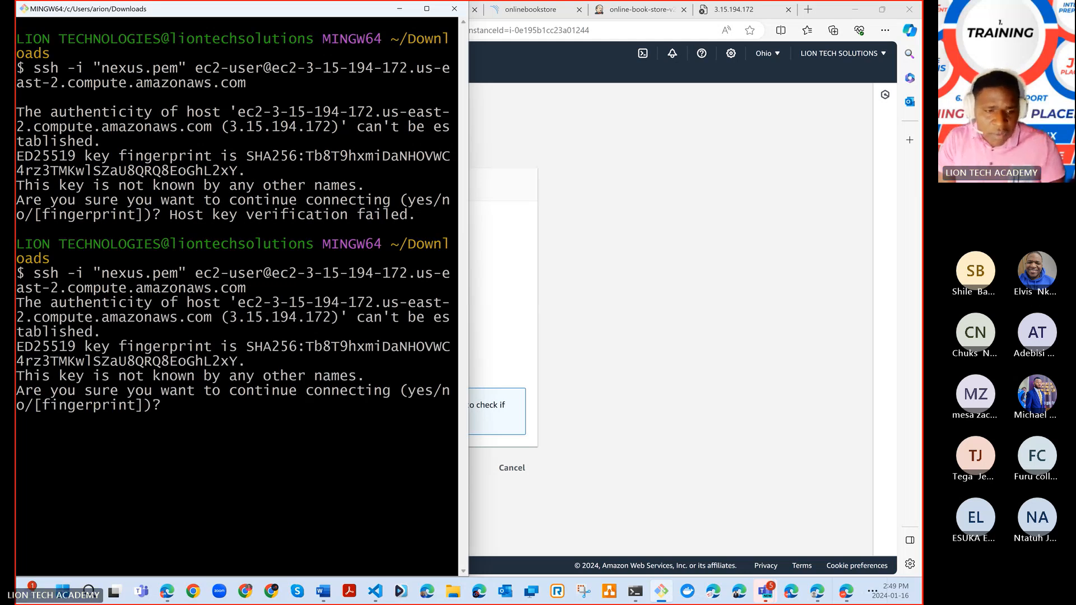
pyautogui.write('yes')
pyautogui.press('Return')
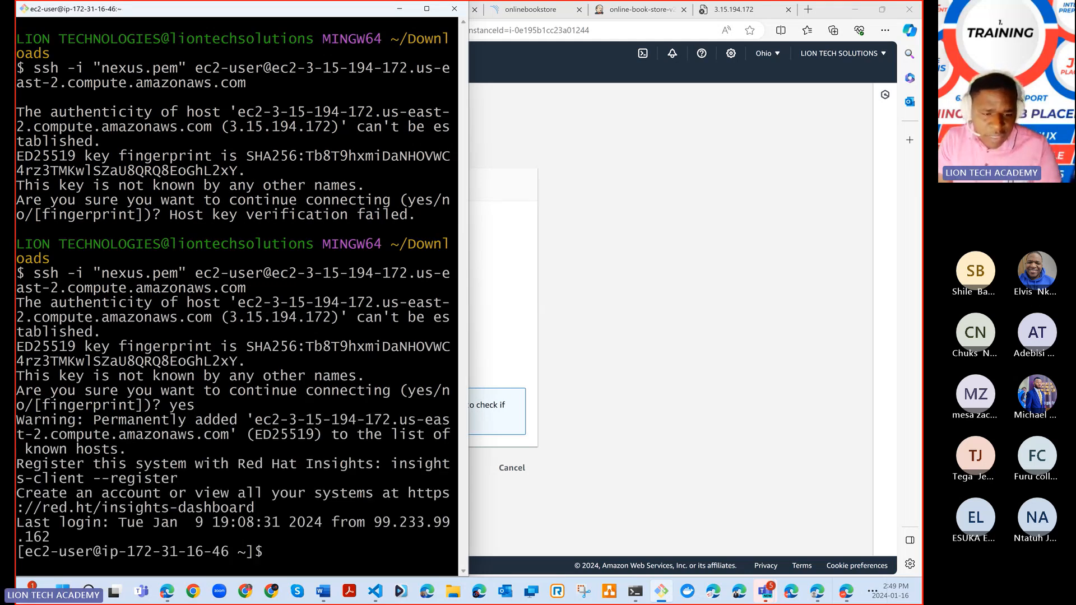
pyautogui.press('Return')
pyautogui.press('Return')
pyautogui.press('Return')
pyautogui.write('clear')
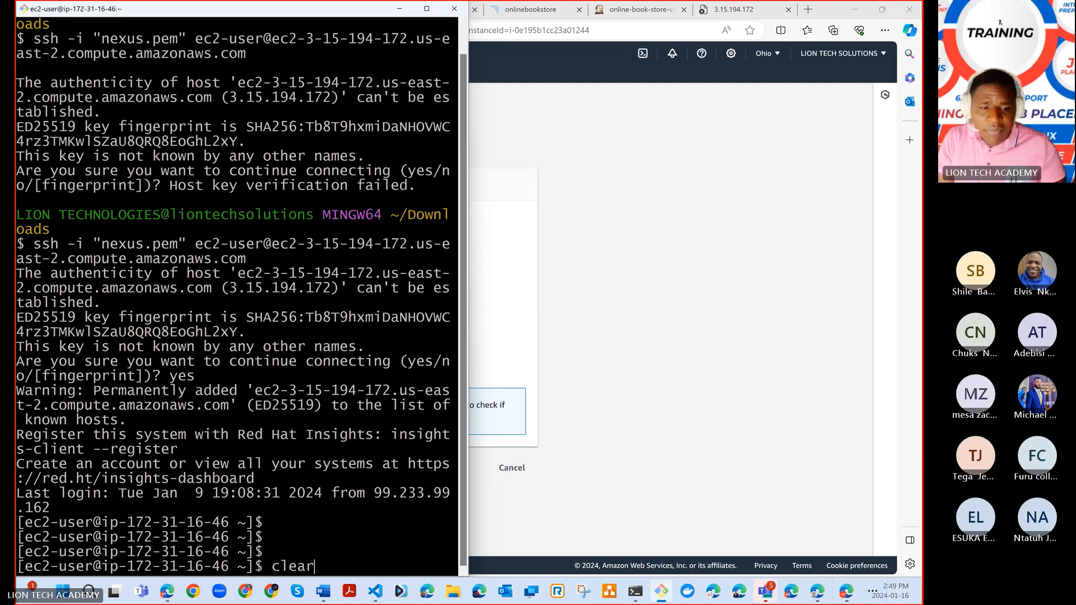
pyautogui.press('Return')
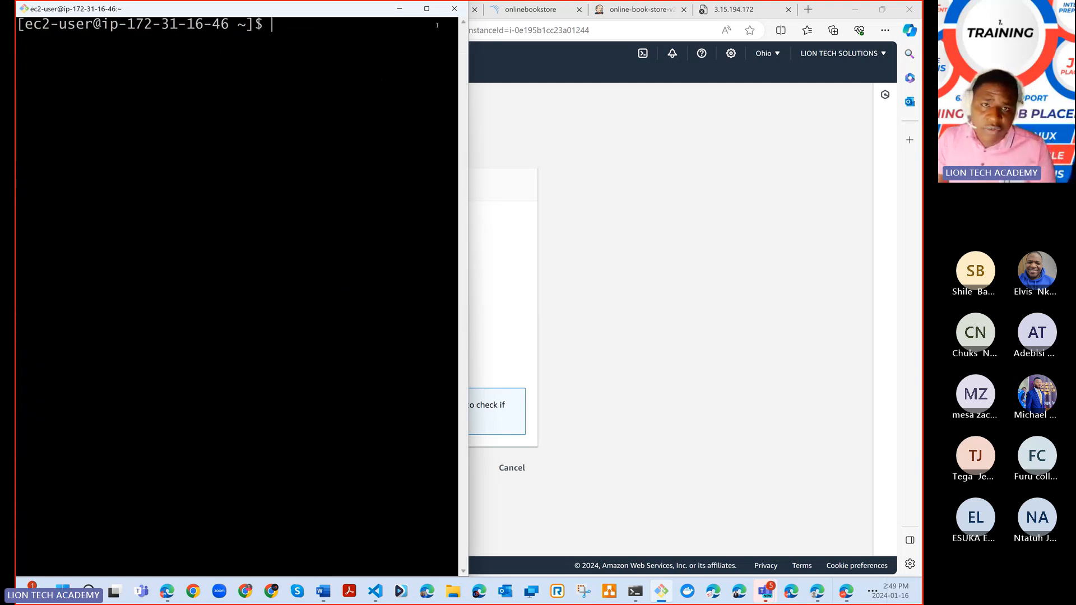
# Step: Maximize Git Bash and run history, ls and ls /home to find the nexus user folder
pyautogui.click(426, 8)
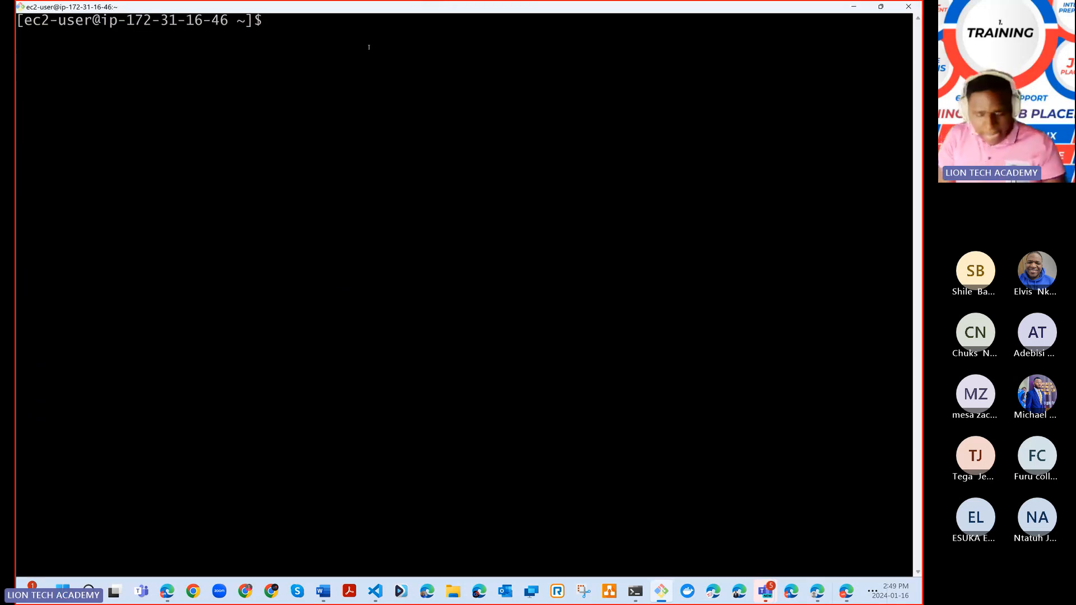
pyautogui.write('history')
pyautogui.press('Return')
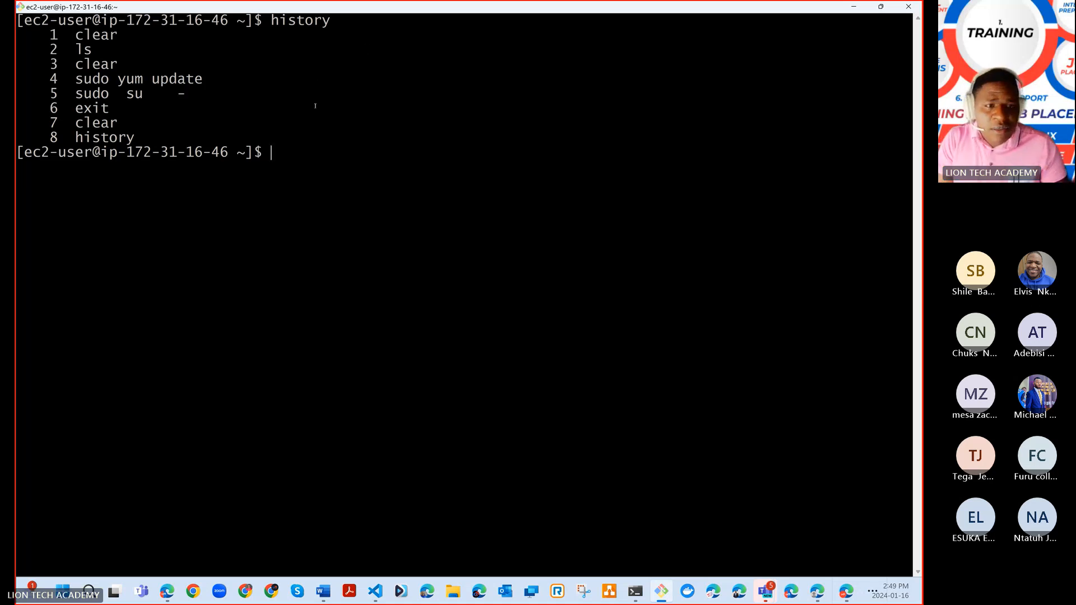
pyautogui.write('ls')
pyautogui.press('Return')
pyautogui.press('Return')
pyautogui.press('Return')
pyautogui.press('Return')
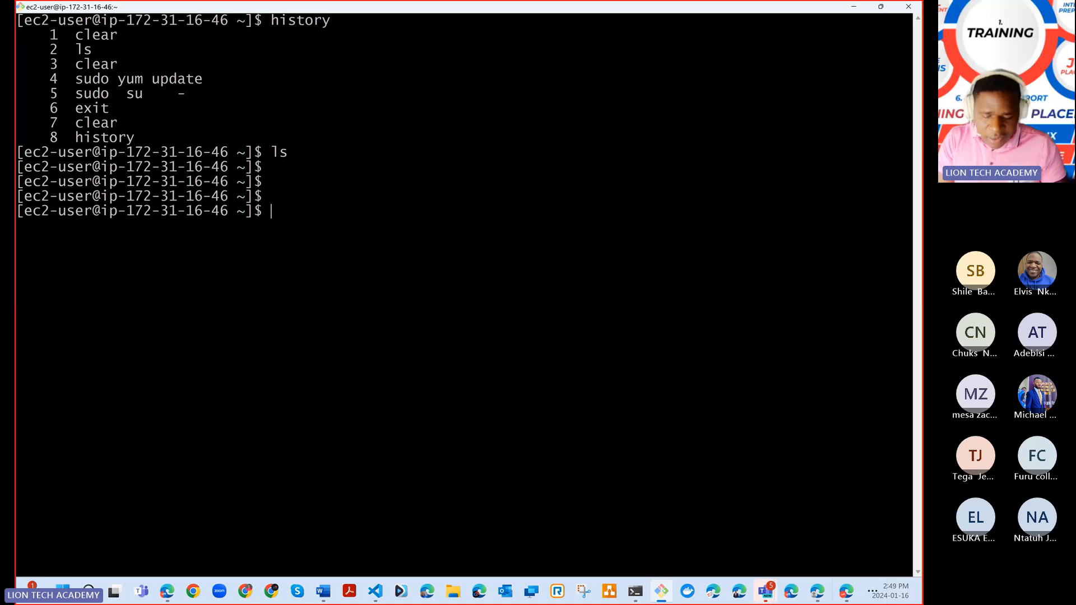
pyautogui.write('ls /')
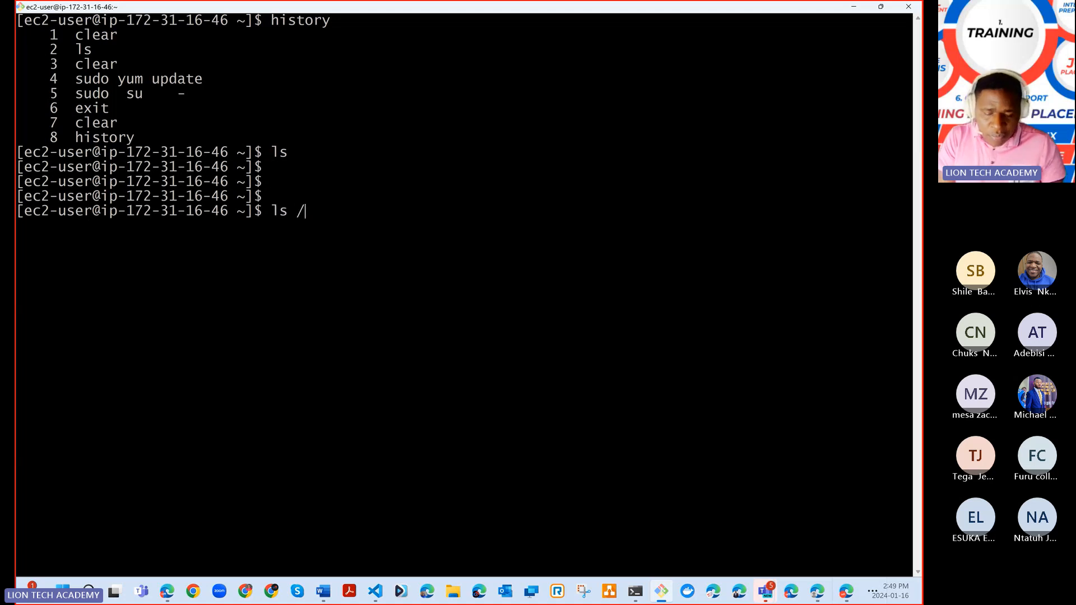
pyautogui.write('home')
pyautogui.press('Return')
pyautogui.press('Return')
pyautogui.press('Return')
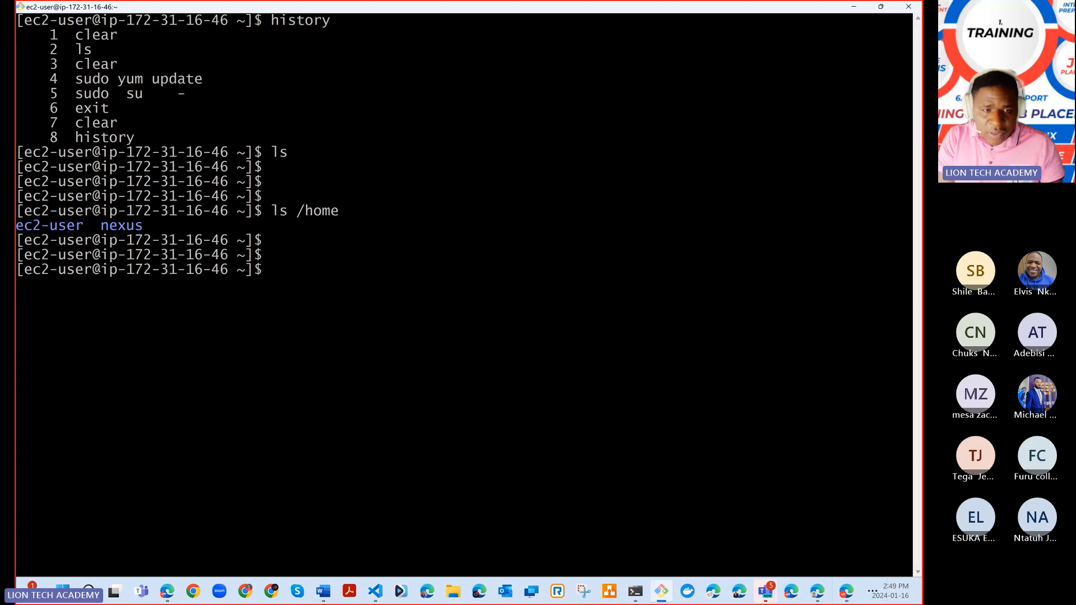
# Step: Switch the server shell to the nexus user with sudo su - nexus
pyautogui.write('sudo su    - nex')
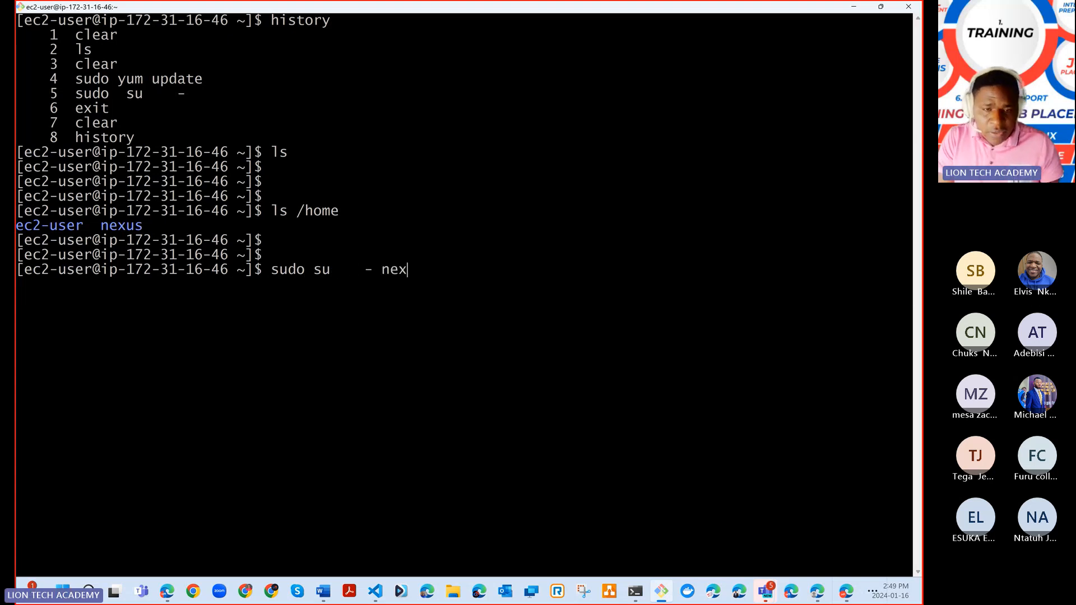
pyautogui.write('us')
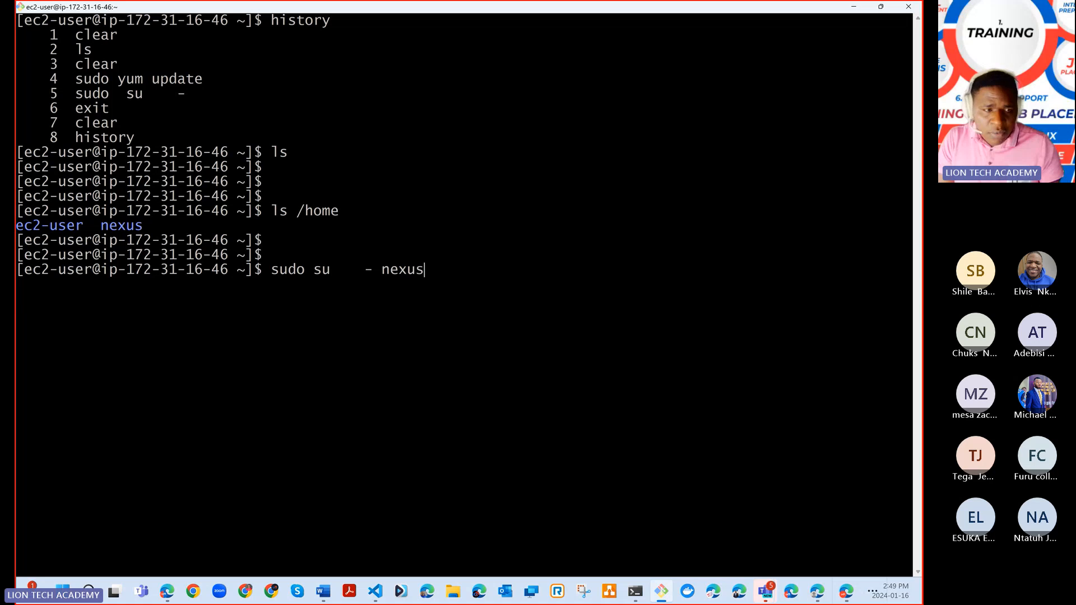
pyautogui.press('Return')
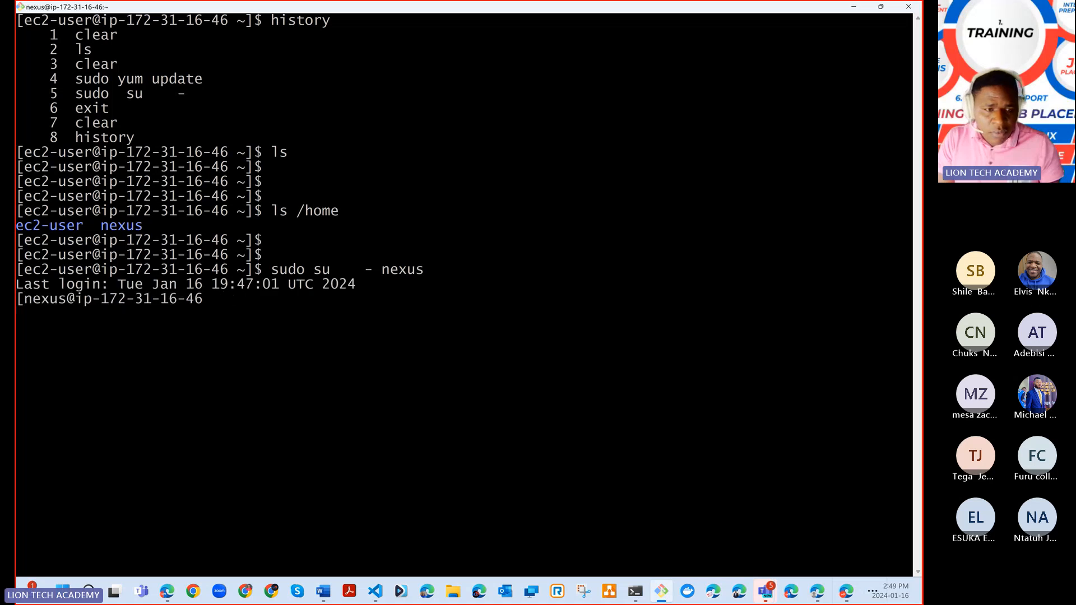
pyautogui.press('Return')
pyautogui.press('Return')
pyautogui.press('Return')
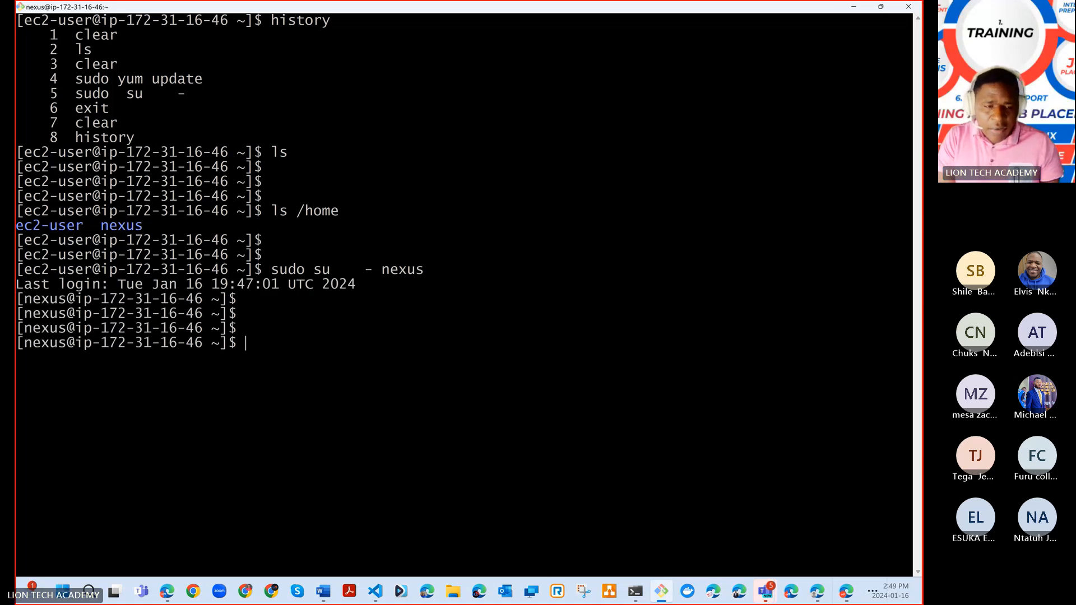
# Step: List the nexus user's history and rerun the copied sudo systemctl start nexus command
pyautogui.write('history')
pyautogui.press('Return')
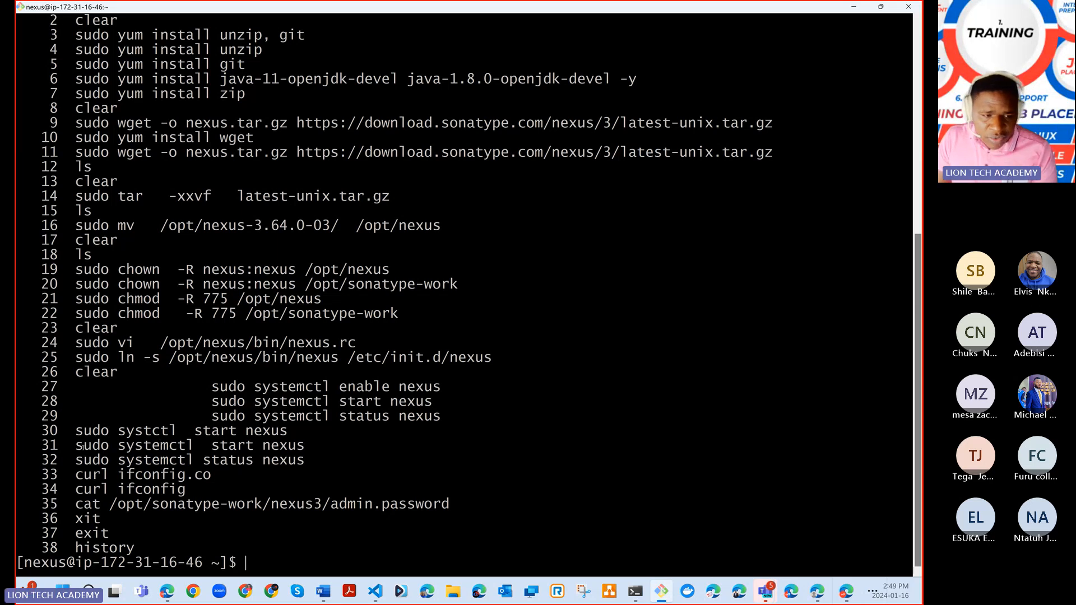
pyautogui.moveTo(75, 446); pyautogui.dragTo(307, 448)
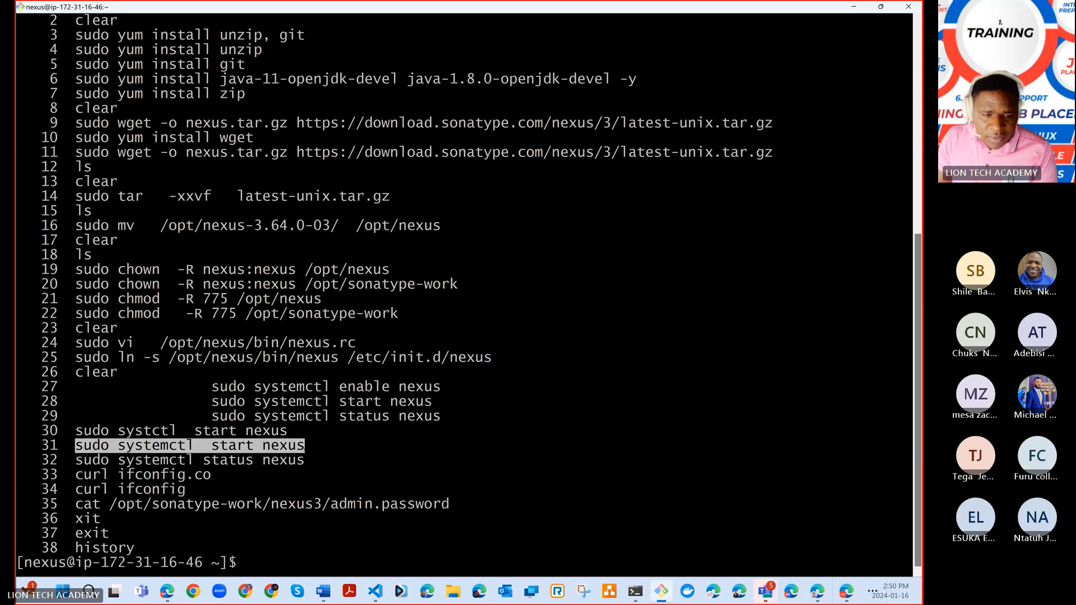
pyautogui.rightClick(271, 448)
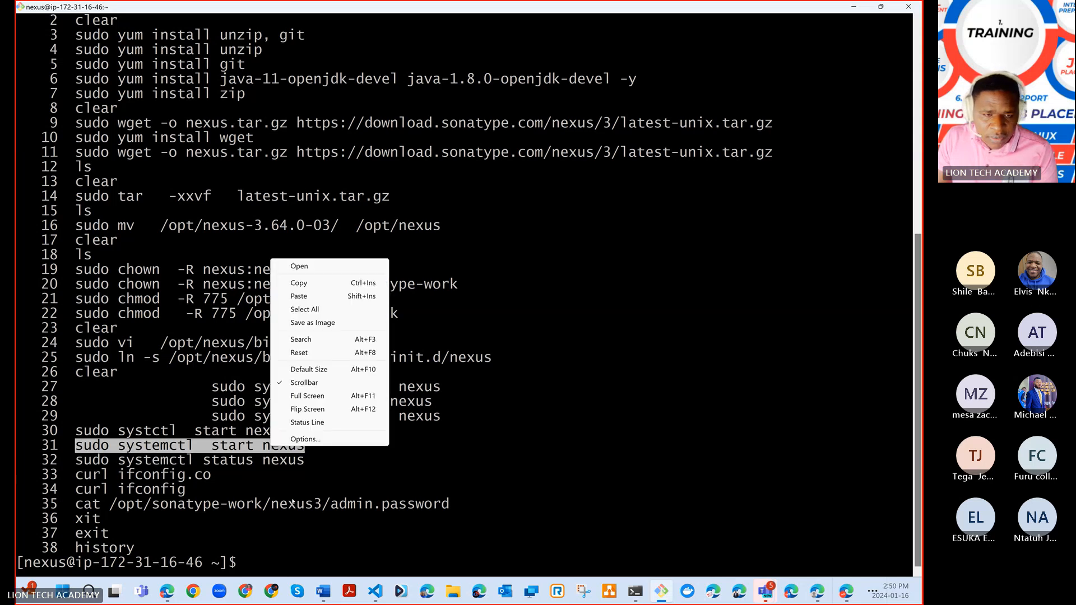
pyautogui.click(313, 282)
pyautogui.click(255, 567)
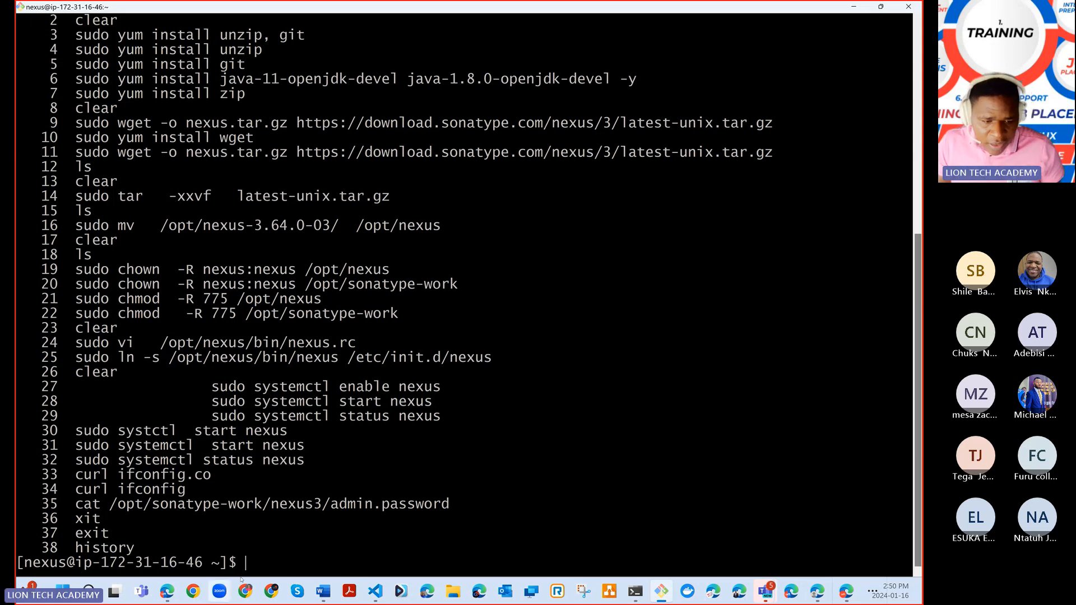
pyautogui.rightClick(266, 567)
pyautogui.click(294, 416)
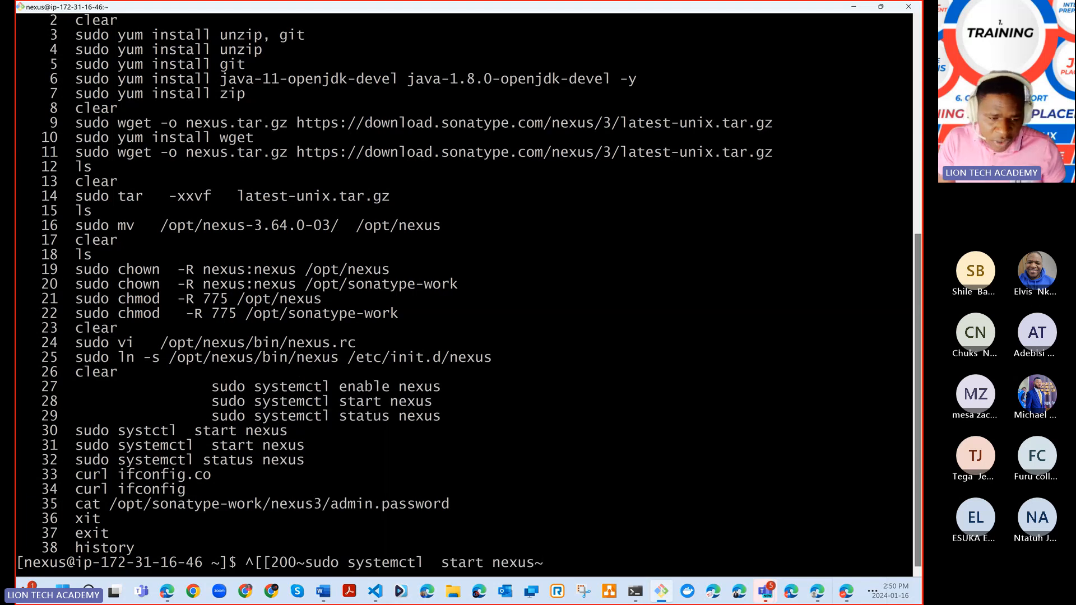
pyautogui.press('Return')
pyautogui.press('Return')
pyautogui.press('Return')
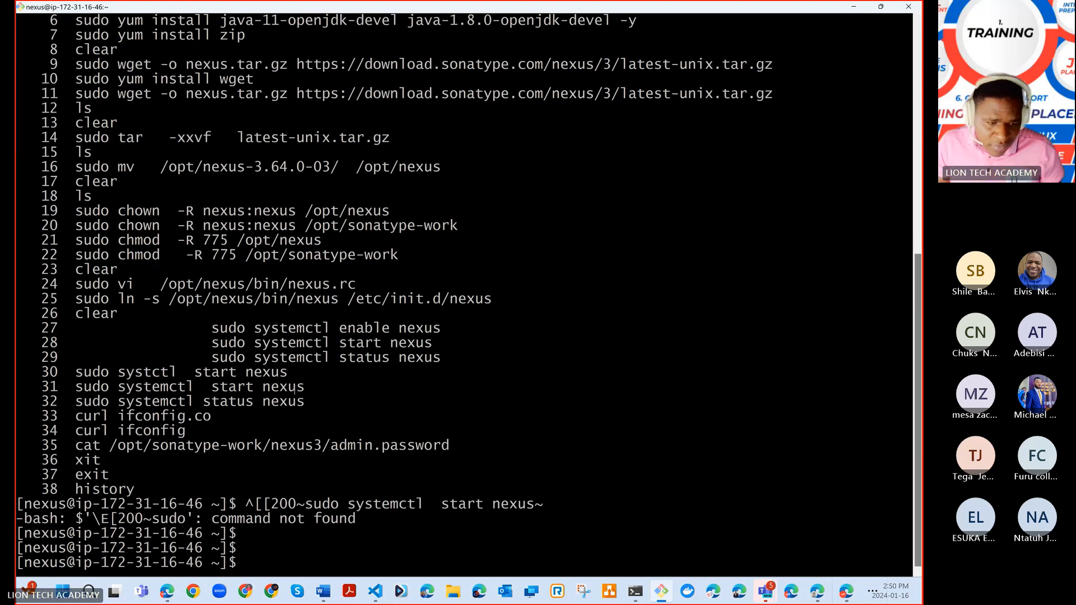
# Step: Run sudo systemctl status nexus, confirm it is active (exited), and quit the pager
pyautogui.rightClick(281, 553)
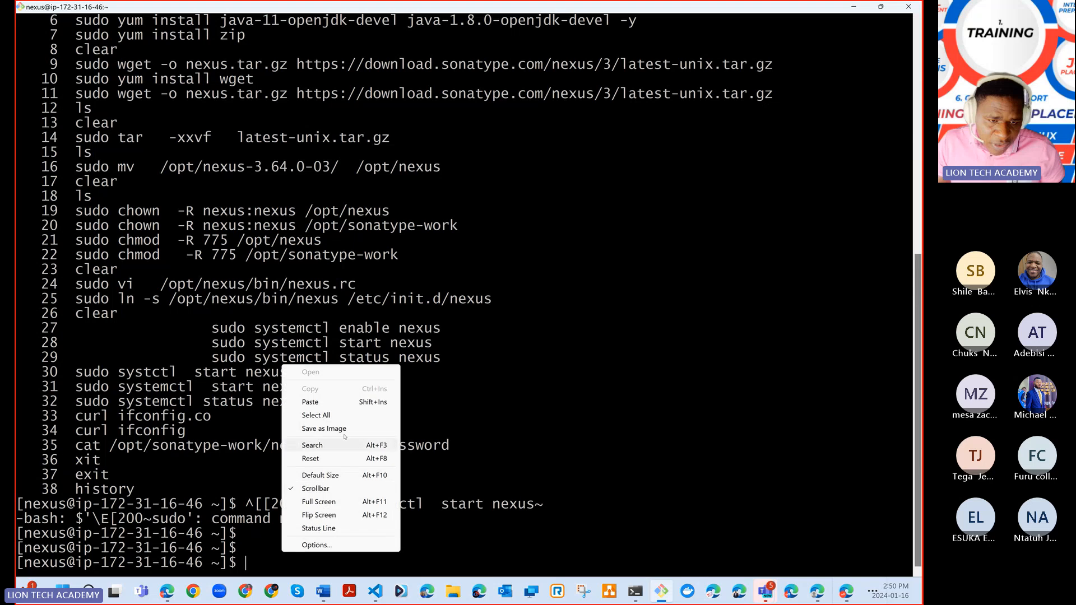
pyautogui.click(309, 401)
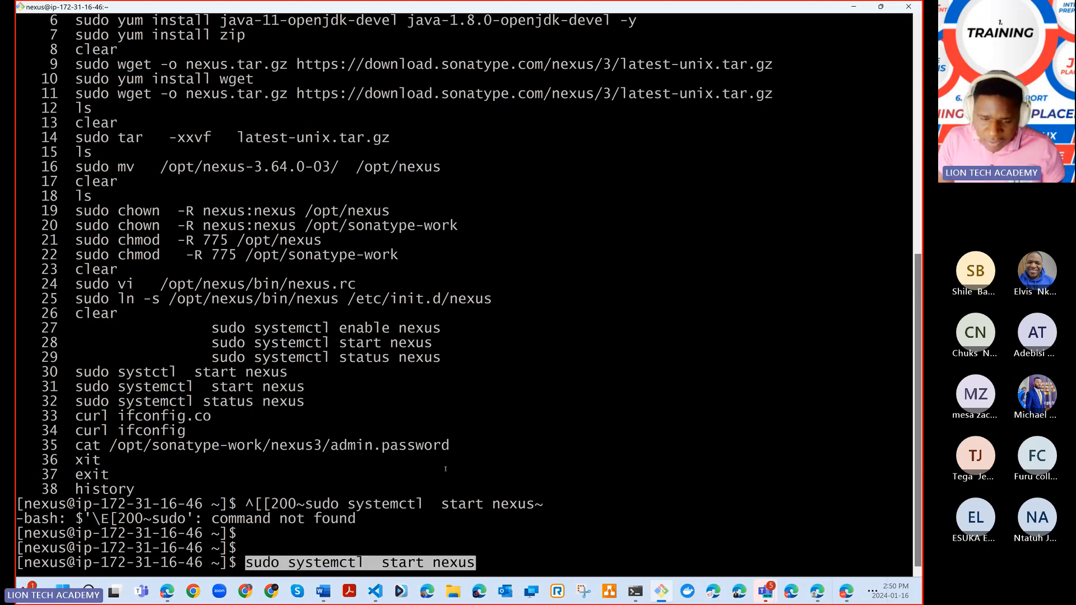
pyautogui.press('Right')
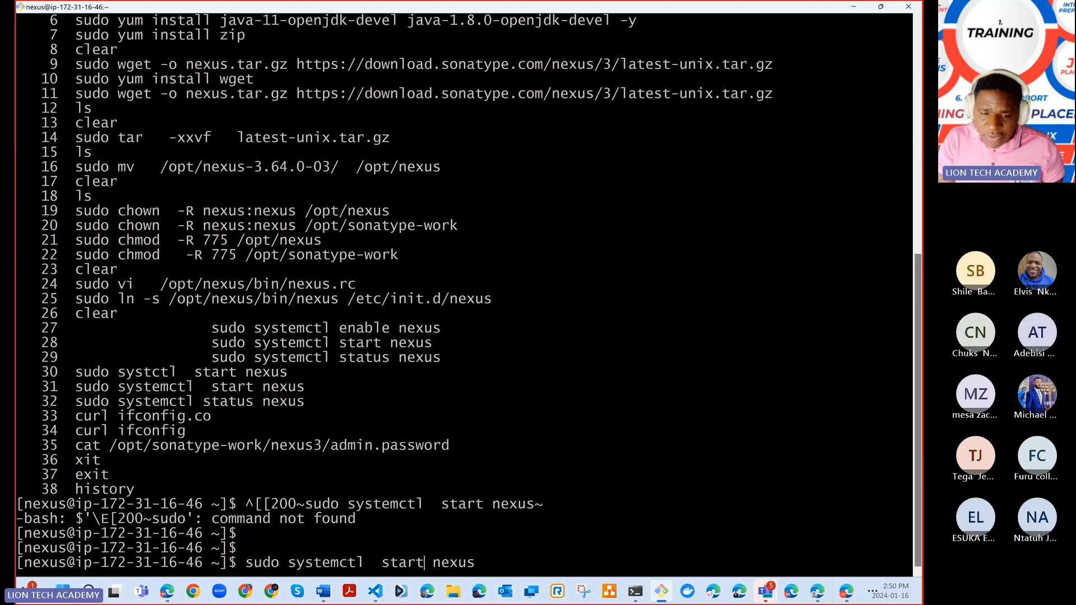
pyautogui.press('BackSpace')
pyautogui.press('BackSpace')
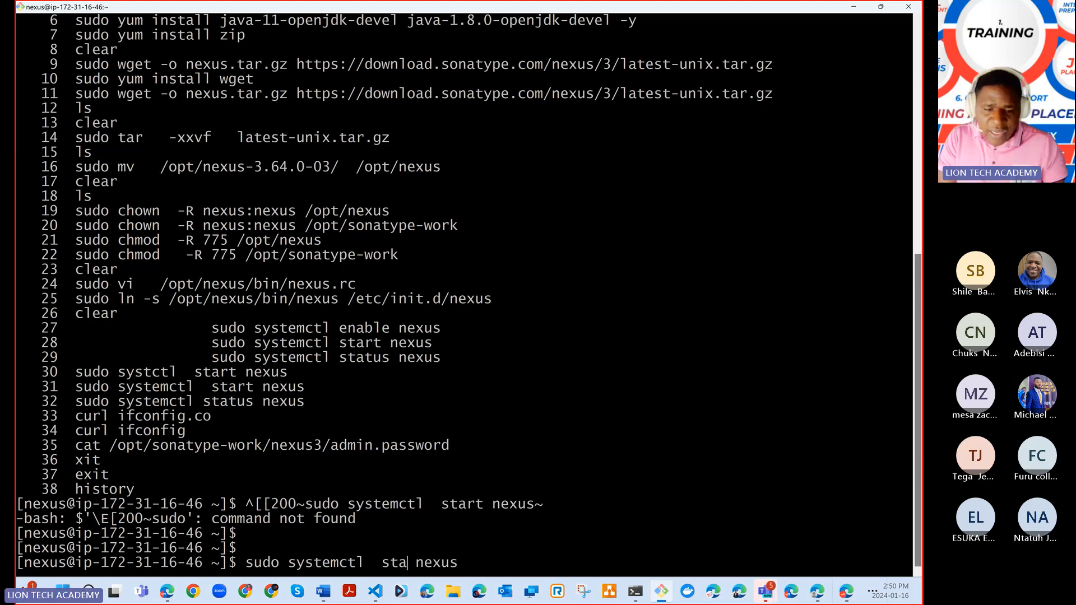
pyautogui.write('tus')
pyautogui.press('Return')
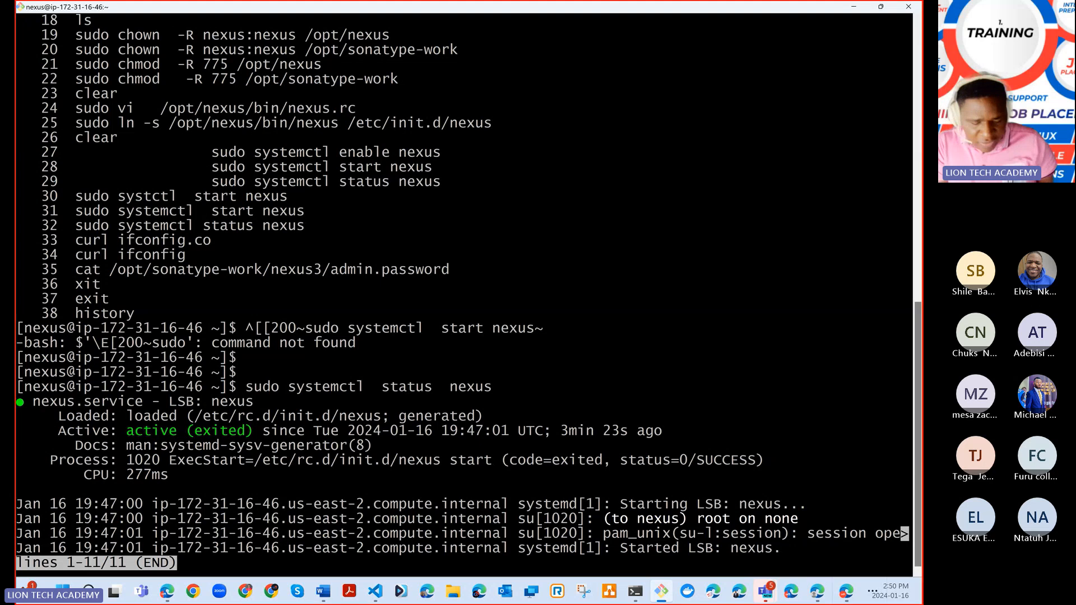
pyautogui.press('q')
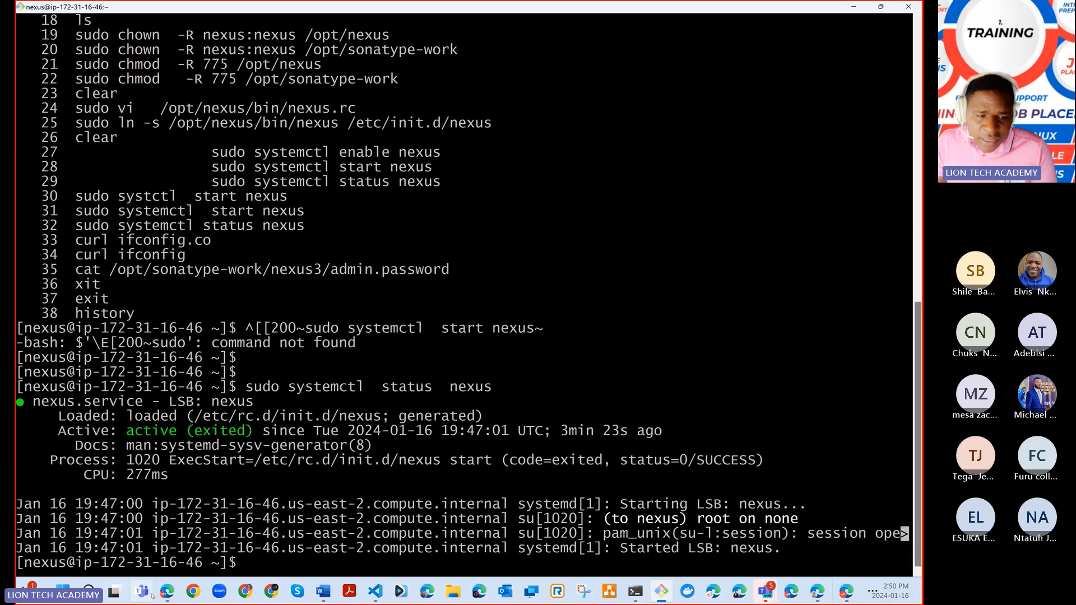
# Step: Reload the 3.15.194.172:8081 tab so the Nexus Repository OSS 3.64.0-03 Welcome page loads
pyautogui.moveTo(819, 595)
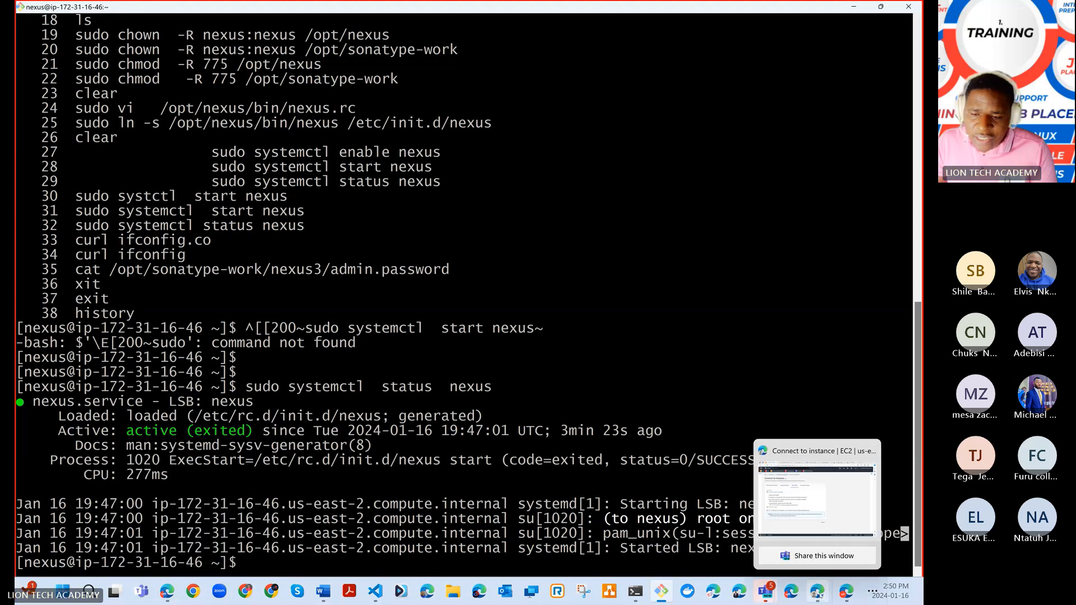
pyautogui.click(817, 499)
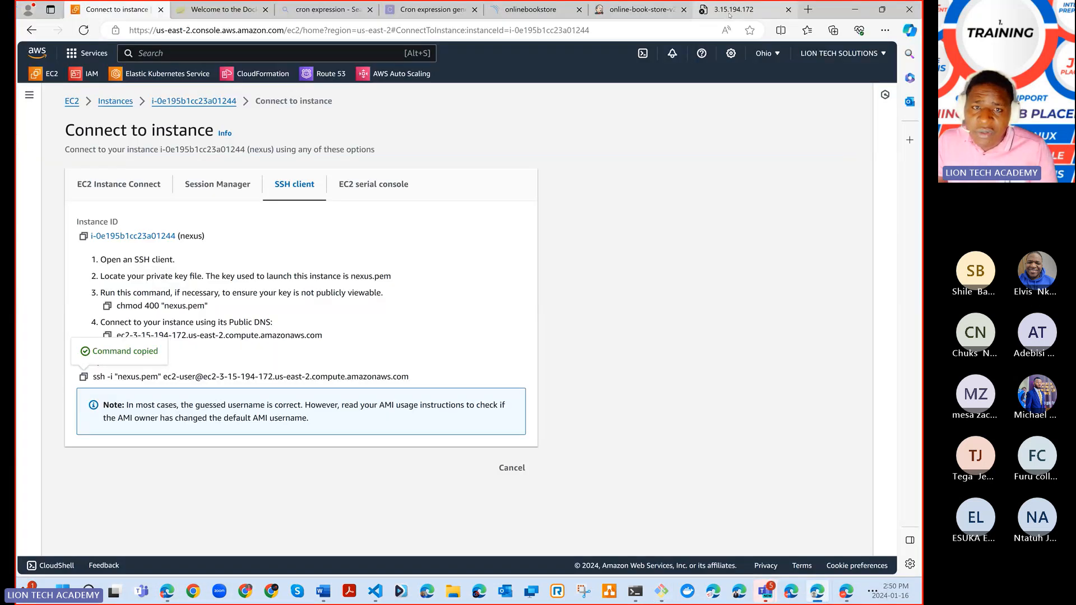
pyautogui.click(731, 10)
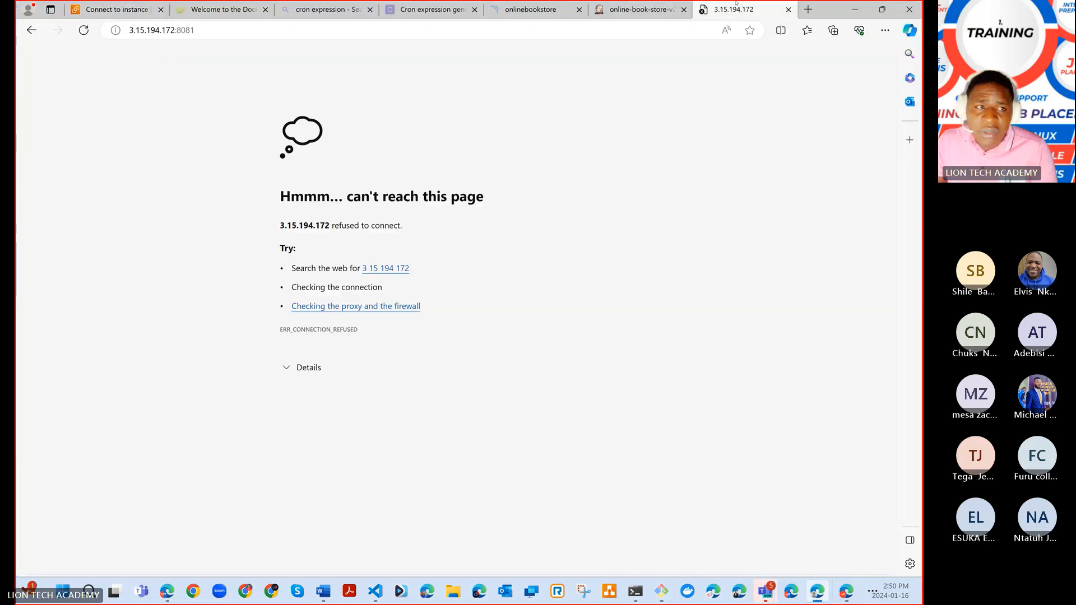
pyautogui.click(86, 33)
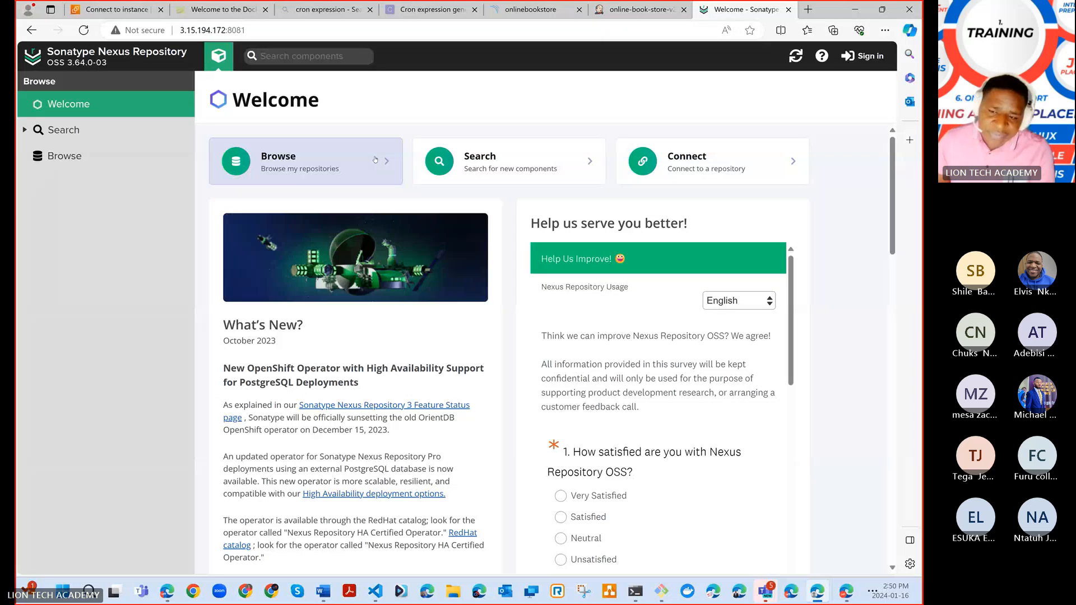
# Step: Sign in to Nexus with the admin username and password, declining Edge's offer to save it
pyautogui.click(842, 62)
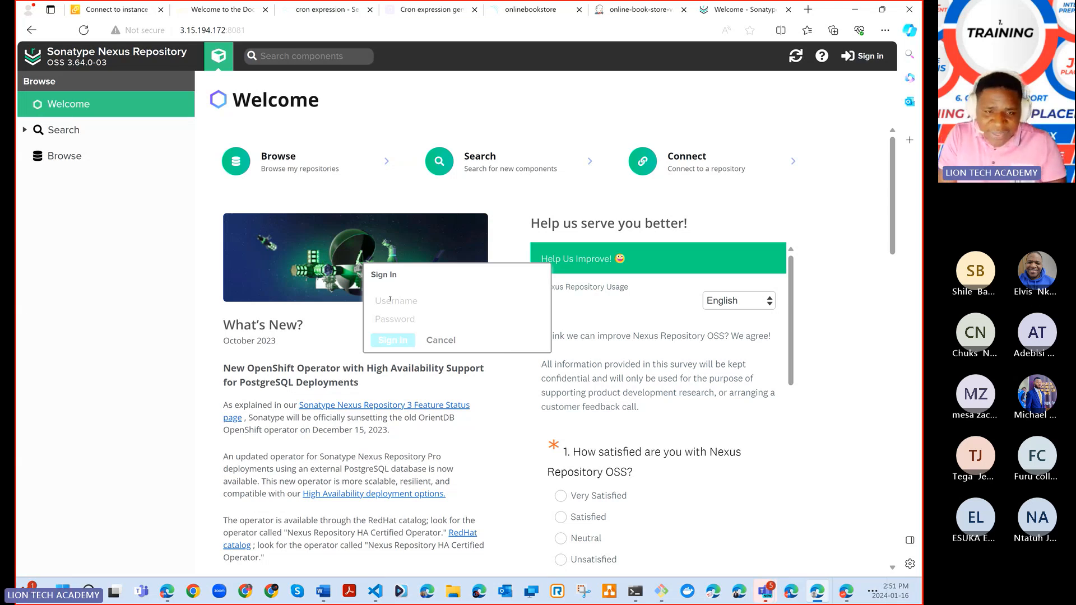
pyautogui.write('liontech')
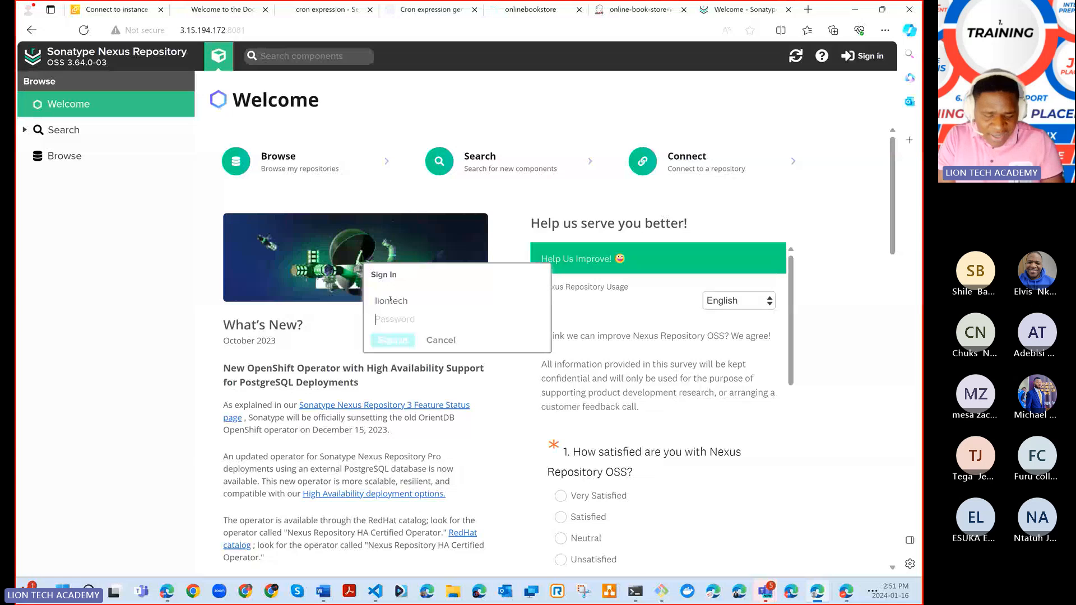
pyautogui.write('****')
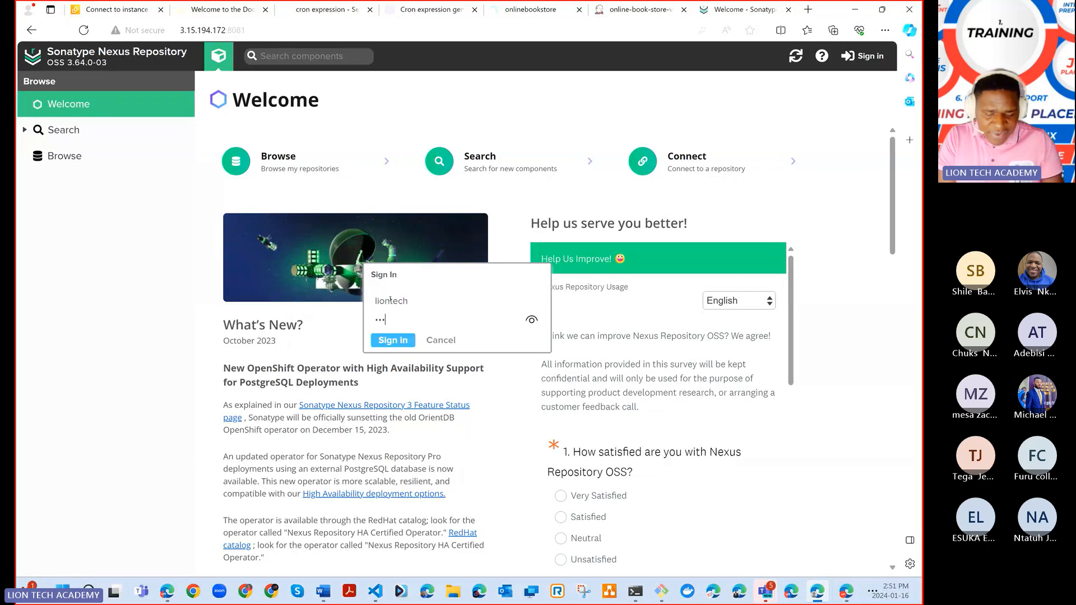
pyautogui.write('*******')
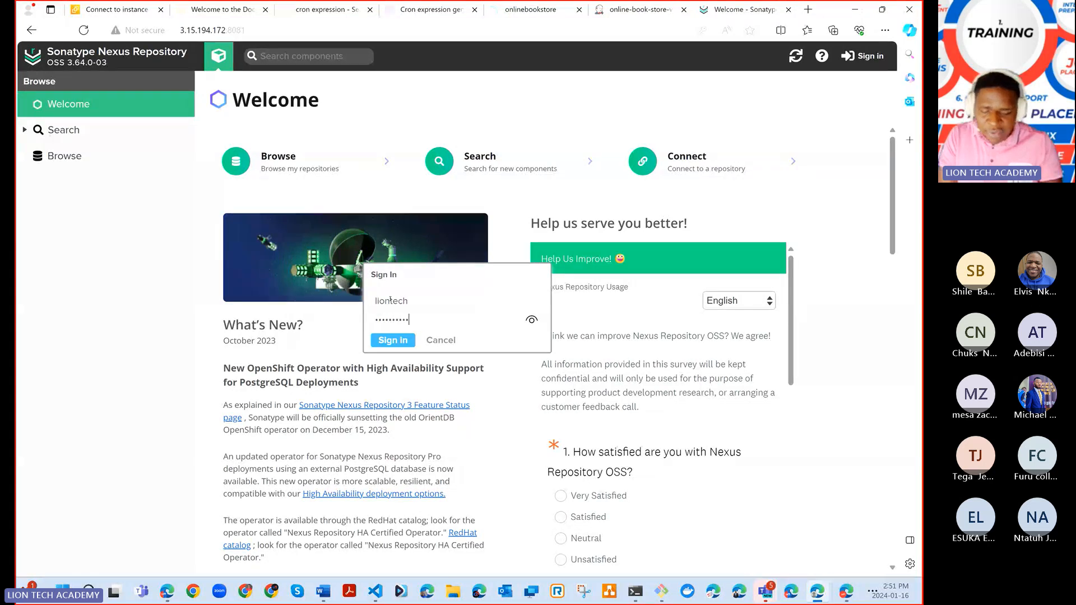
pyautogui.press('Return')
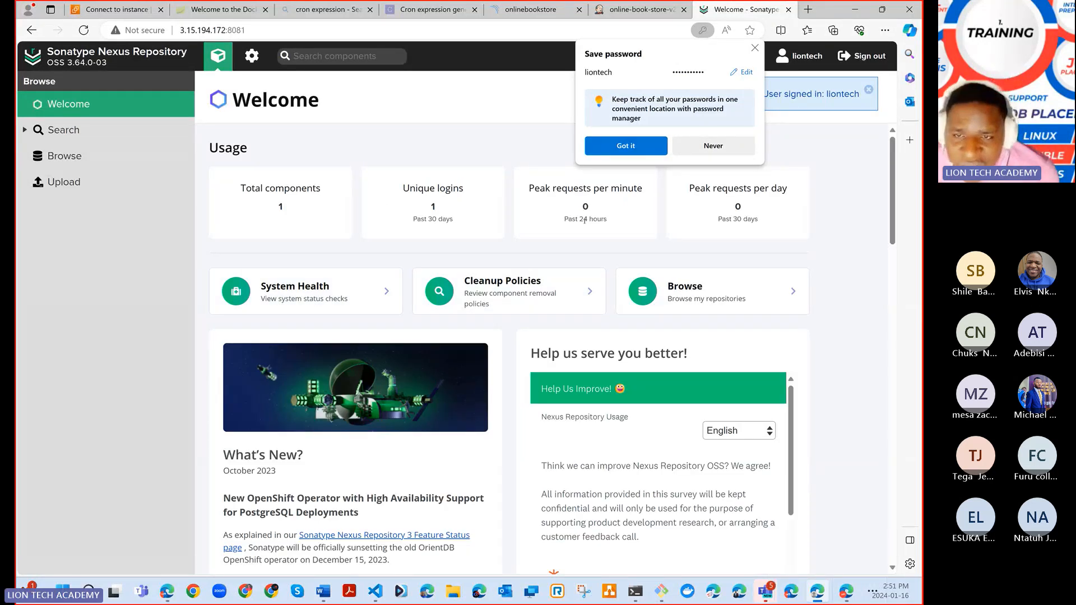
pyautogui.click(625, 146)
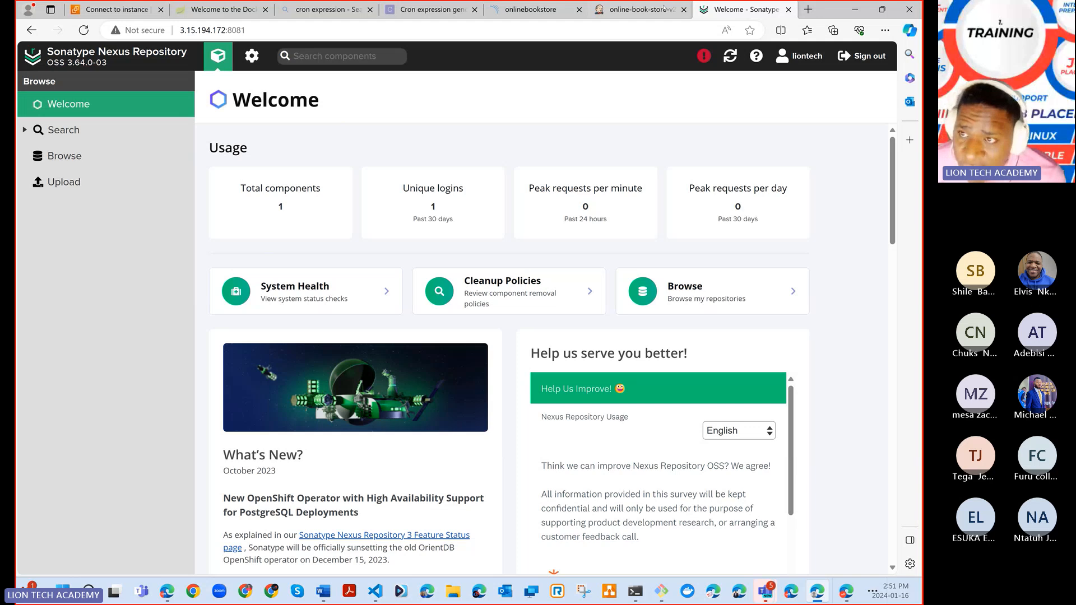
pyautogui.moveTo(882, 9)
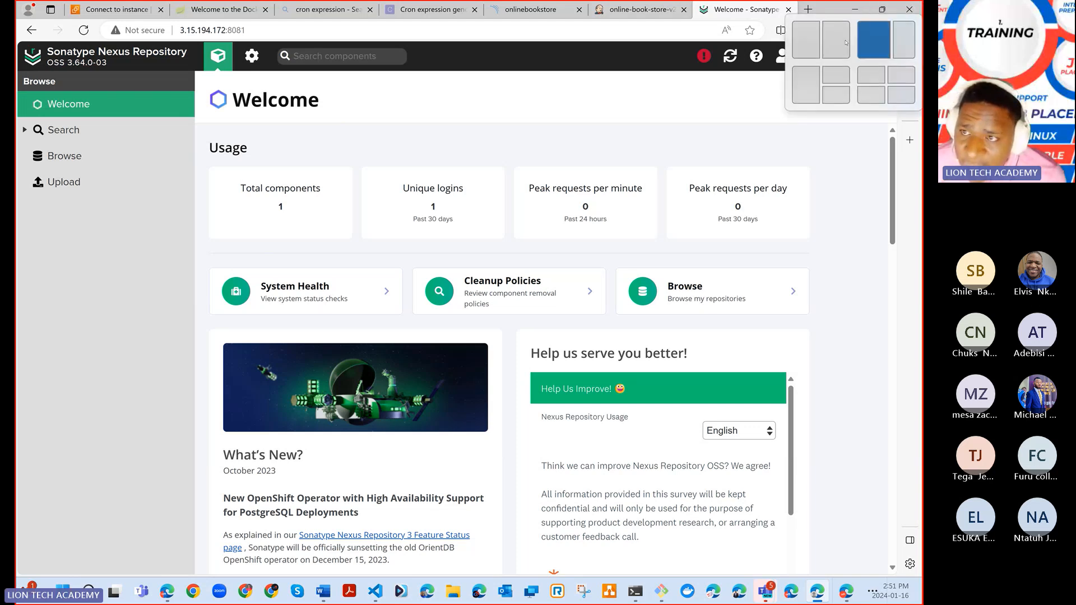
# Step: Snap Edge to the left half and the CLASS22 Word notes to the right half
pyautogui.click(884, 39)
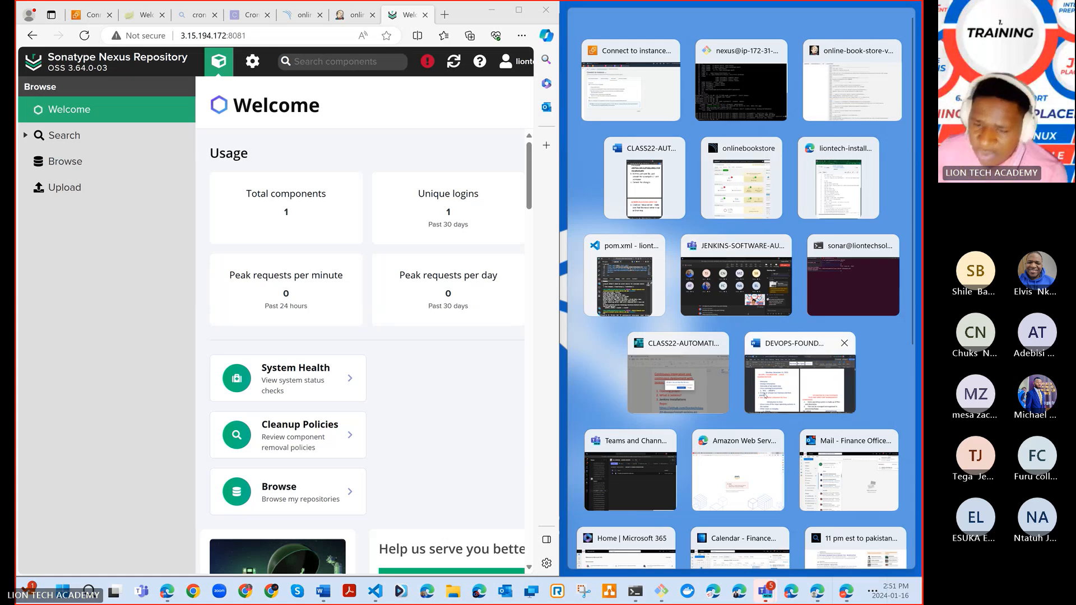
pyautogui.scroll(-3, 796, 359)
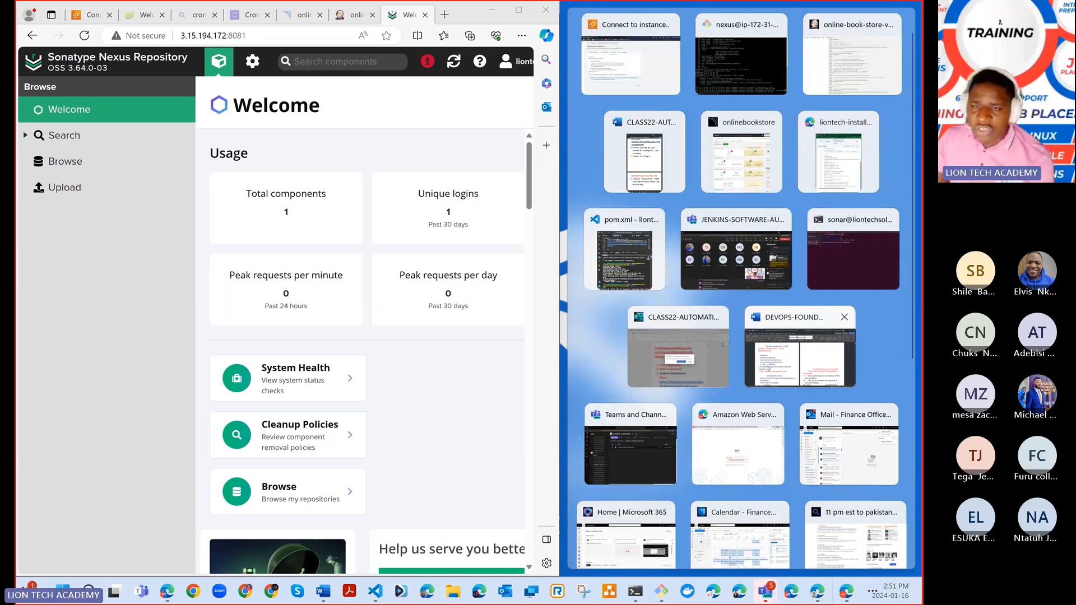
pyautogui.scroll(3, 767, 369)
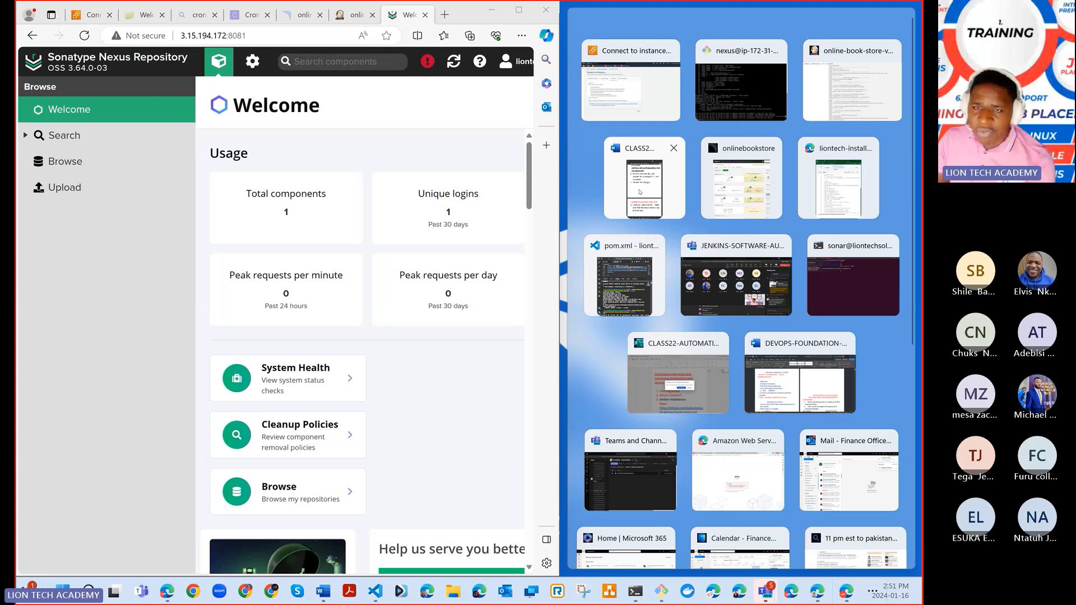
pyautogui.click(643, 186)
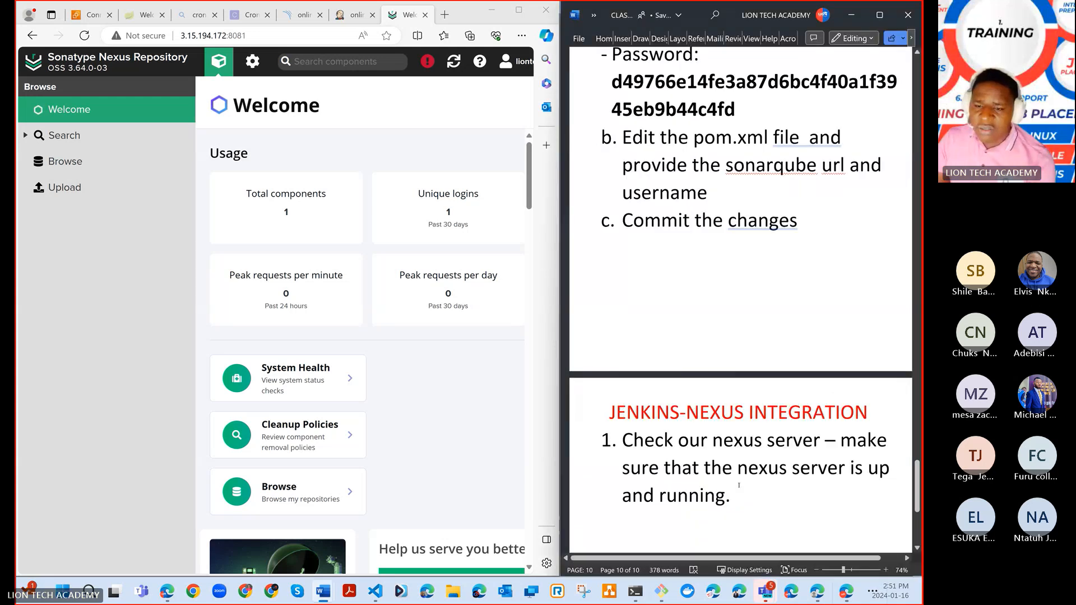
# Step: Add step 2, 'Login into the server', below step 1 of the Jenkins-Nexus notes
pyautogui.scroll(-1, 742, 473)
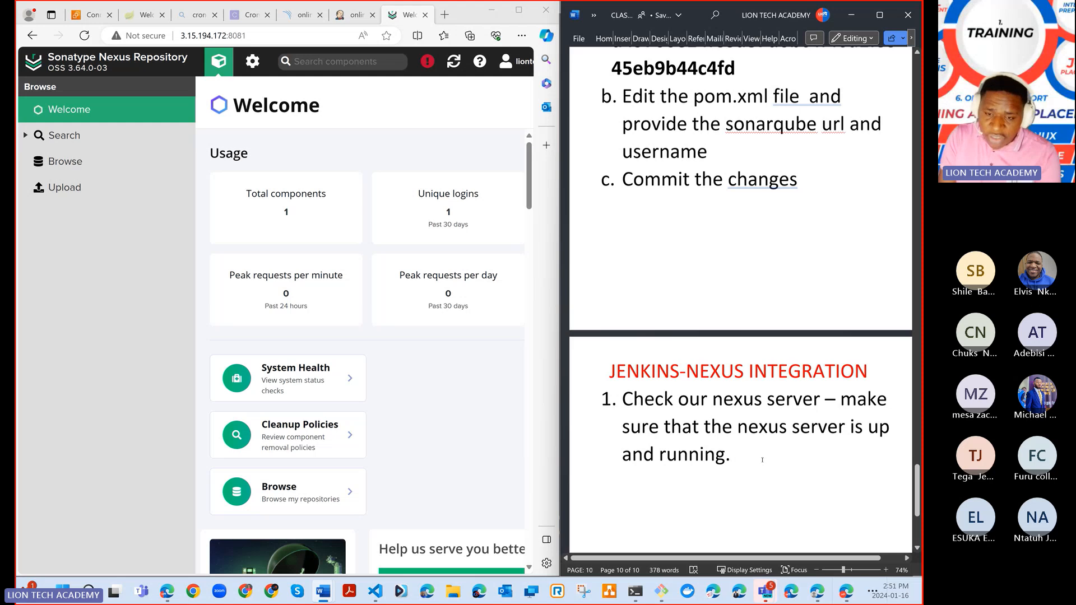
pyautogui.press('Return')
pyautogui.write('login')
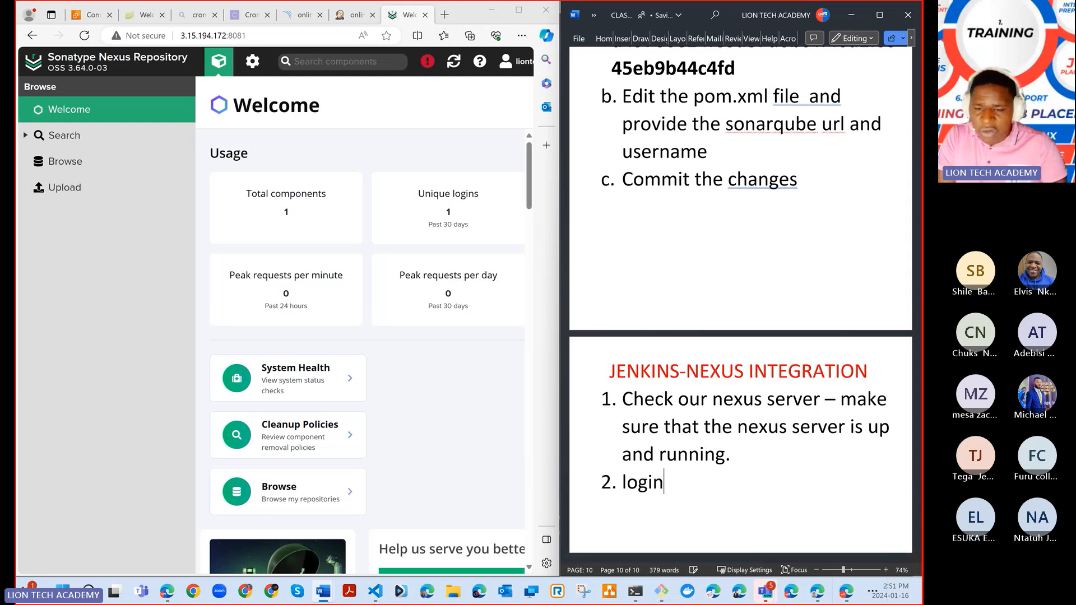
pyautogui.write(' into t')
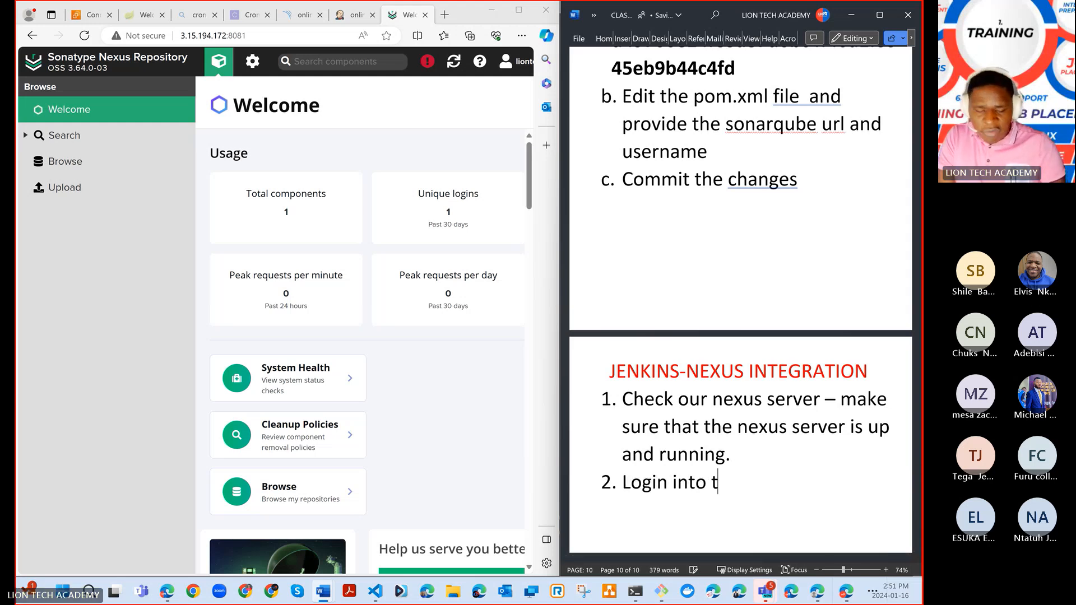
pyautogui.write('he serve')
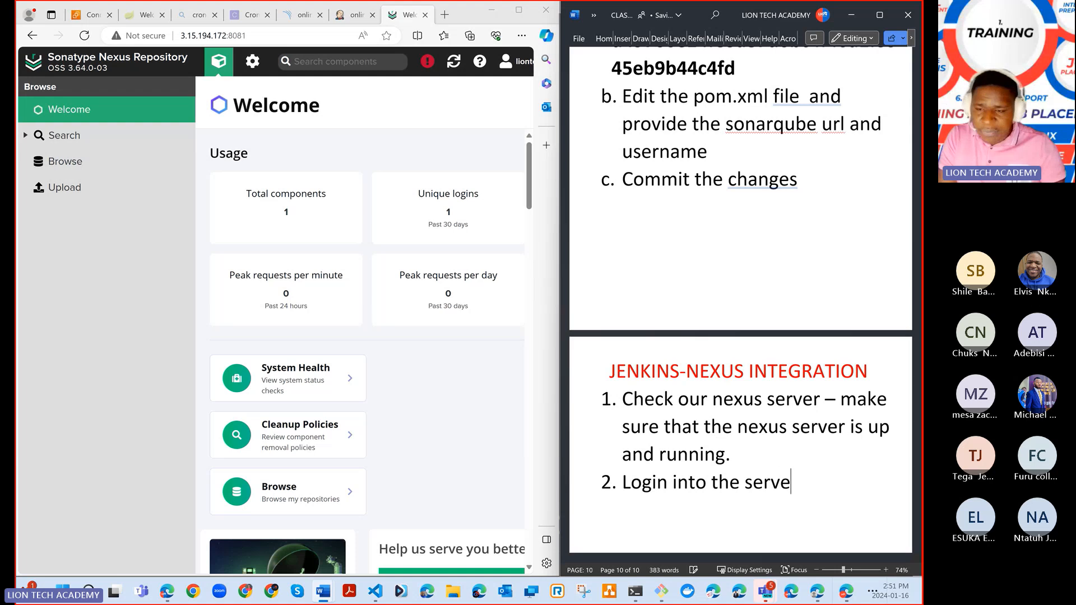
pyautogui.write('r')
# Step: Type step 3: 'Create two repositories -1 release and 1 snapshop'
pyautogui.press('Return')
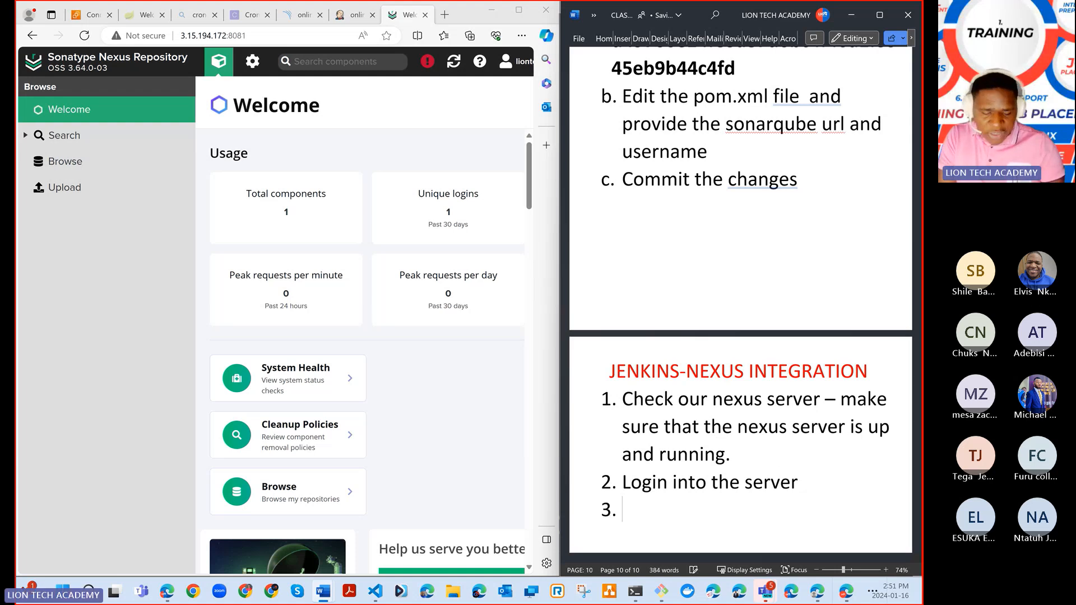
pyautogui.write('create ')
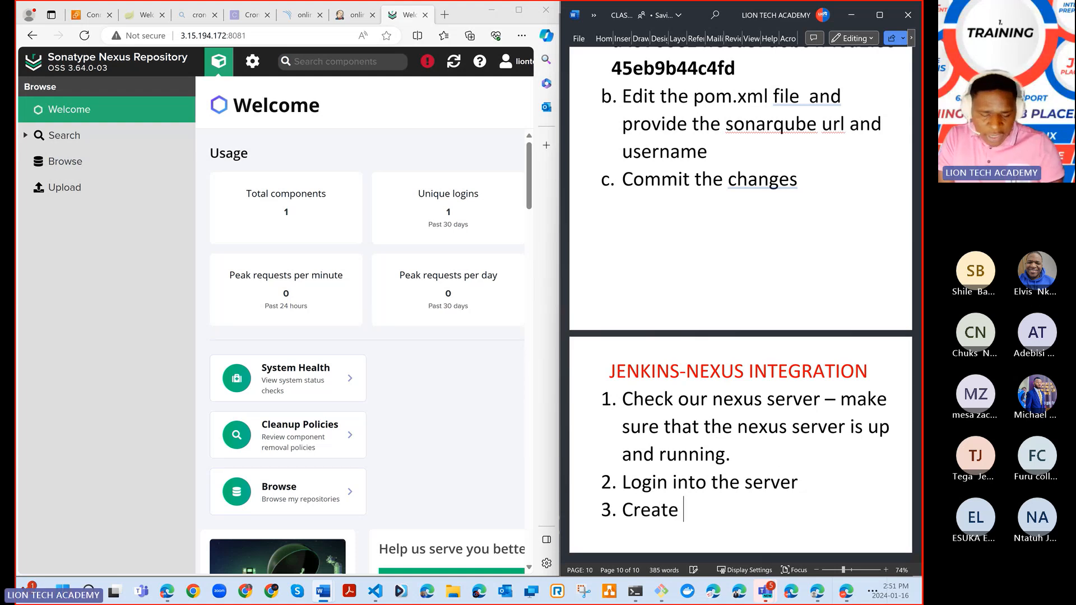
pyautogui.write('tw')
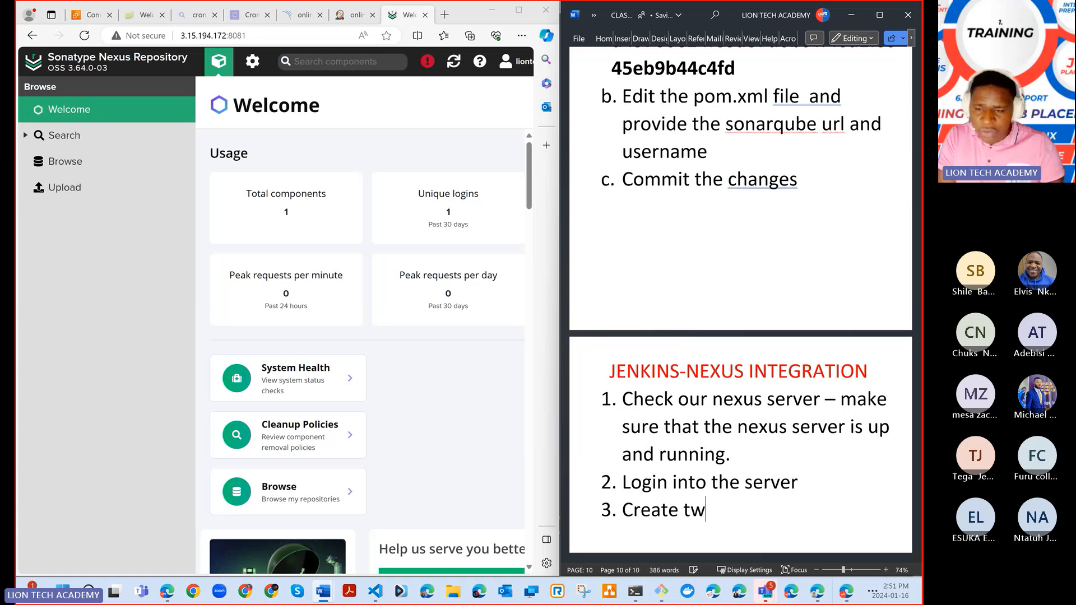
pyautogui.write('o repos')
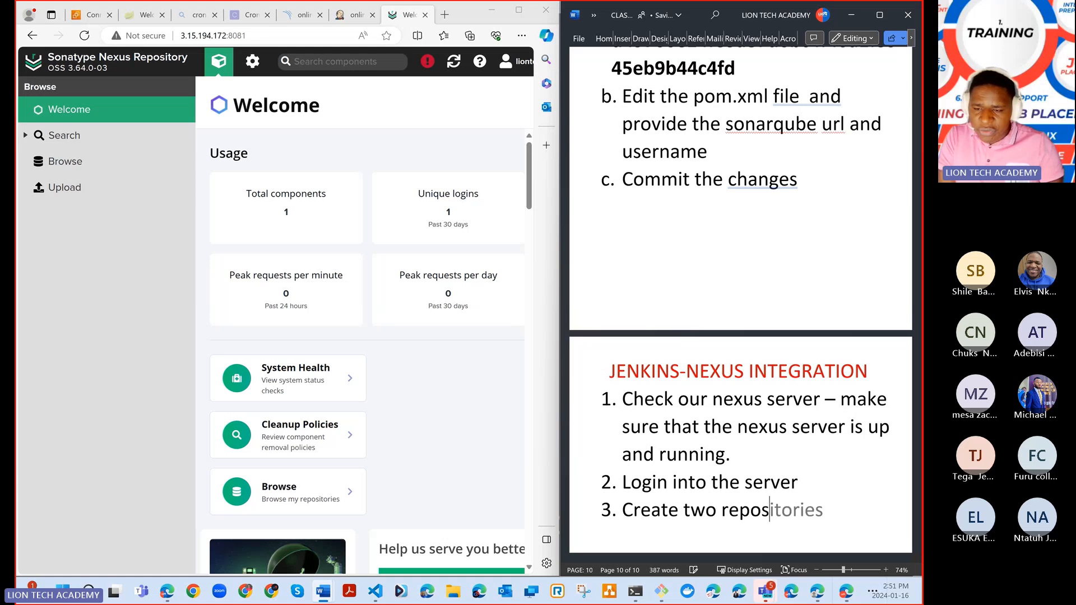
pyautogui.write('itories  -1')
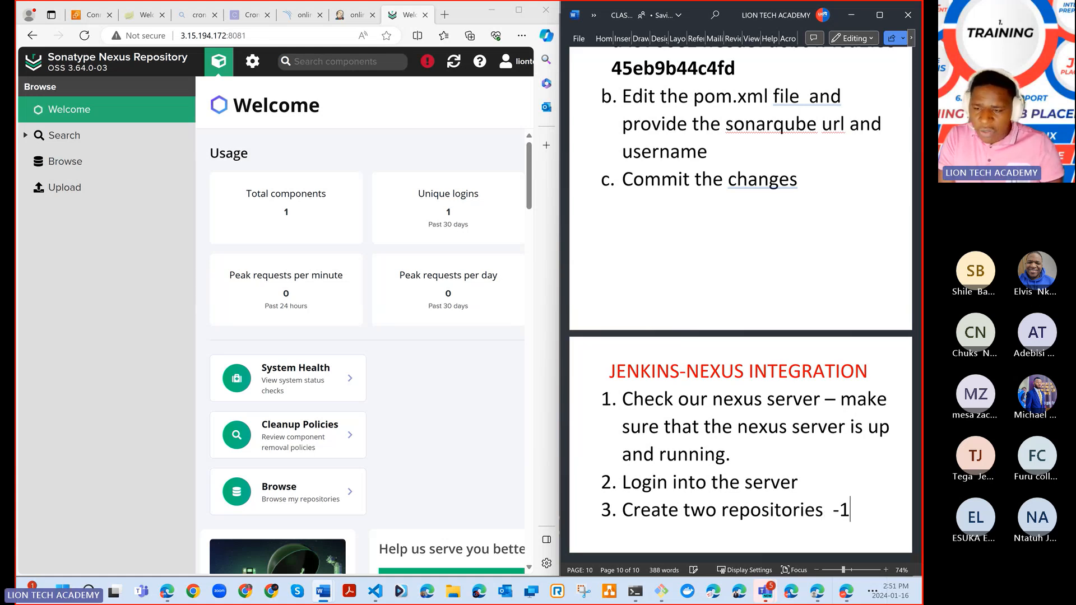
pyautogui.write(' rele')
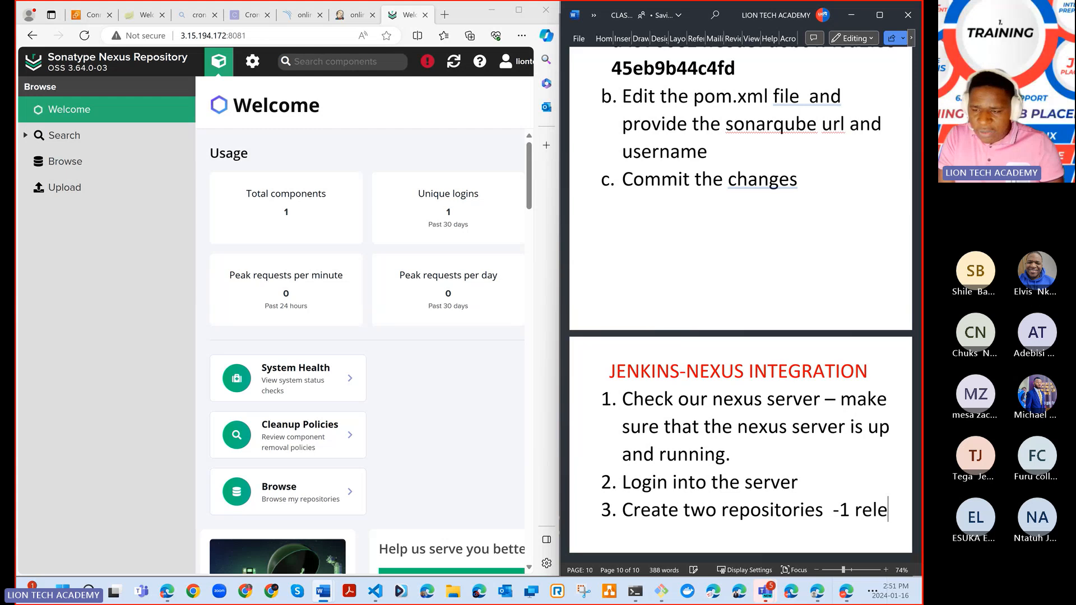
pyautogui.write('ase and one')
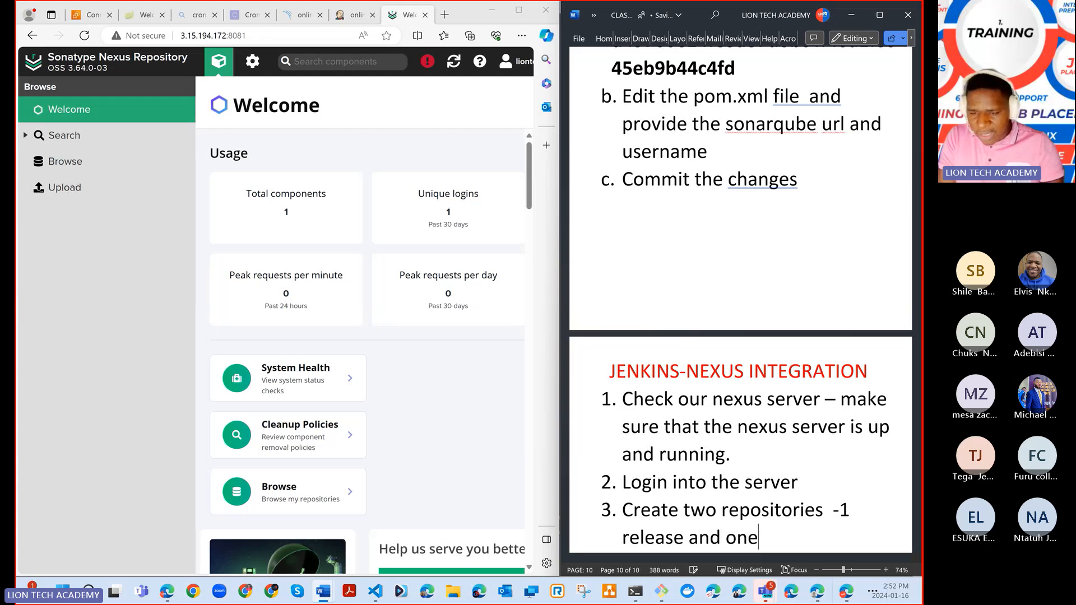
pyautogui.press('BackSpace')
pyautogui.press('BackSpace')
pyautogui.press('BackSpace')
pyautogui.write('1 sna')
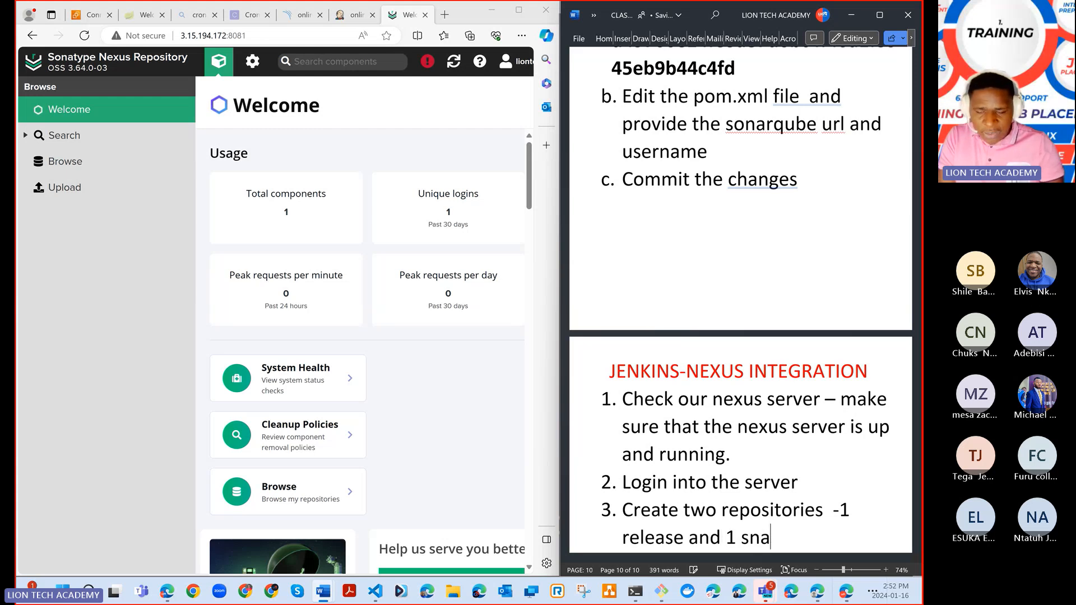
pyautogui.write('pa')
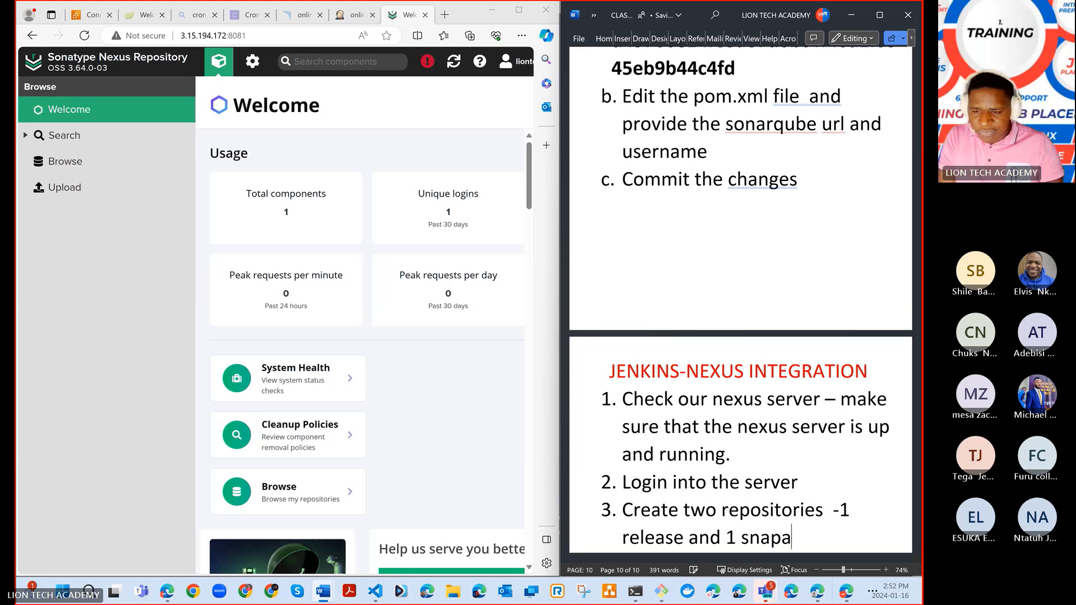
pyautogui.press('BackSpace')
pyautogui.write('sh')
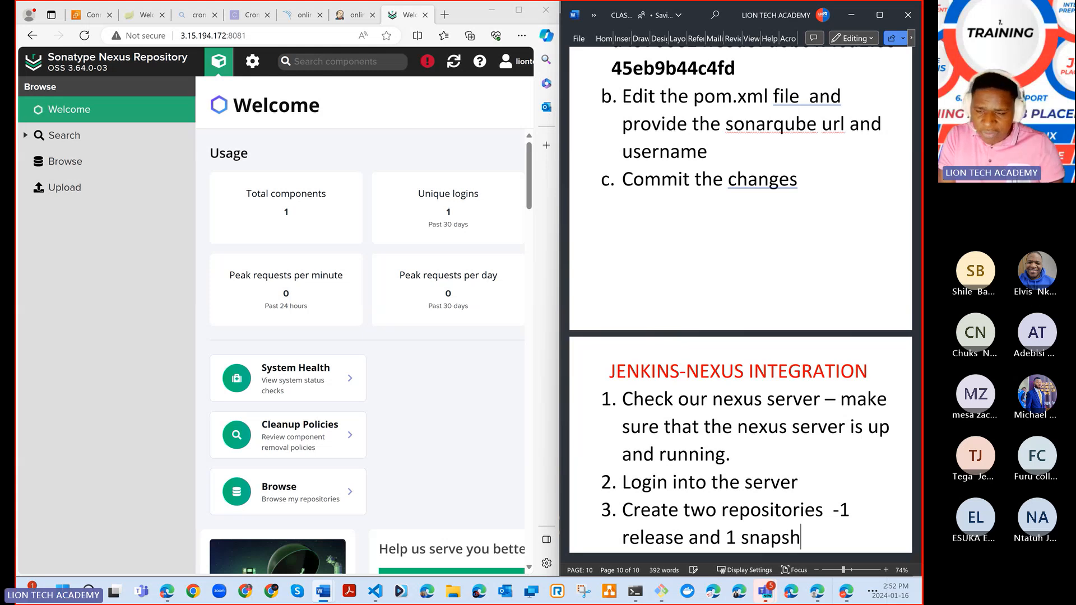
pyautogui.write('op')
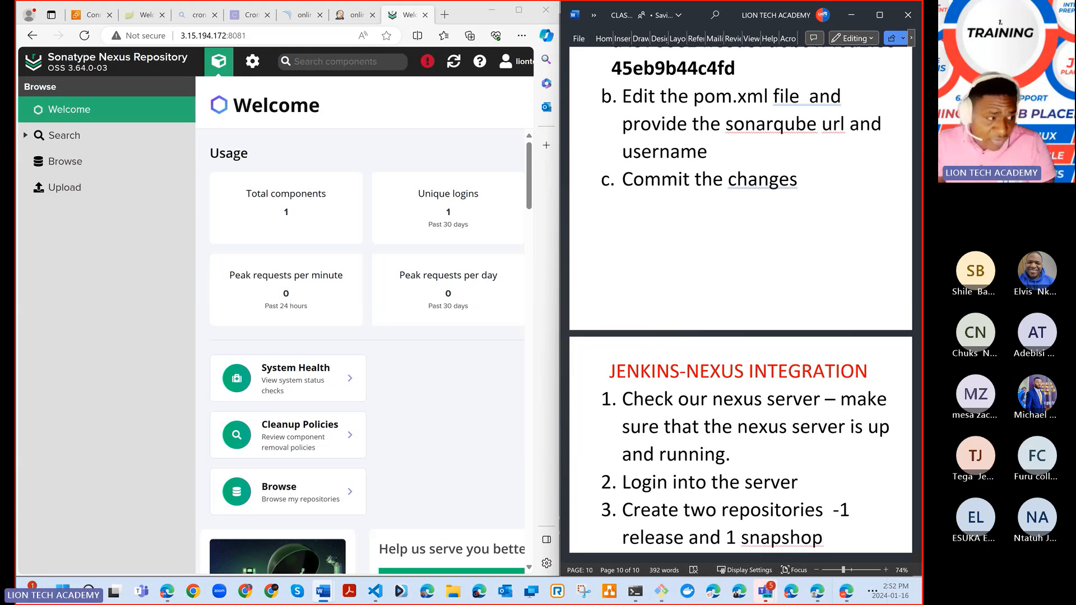